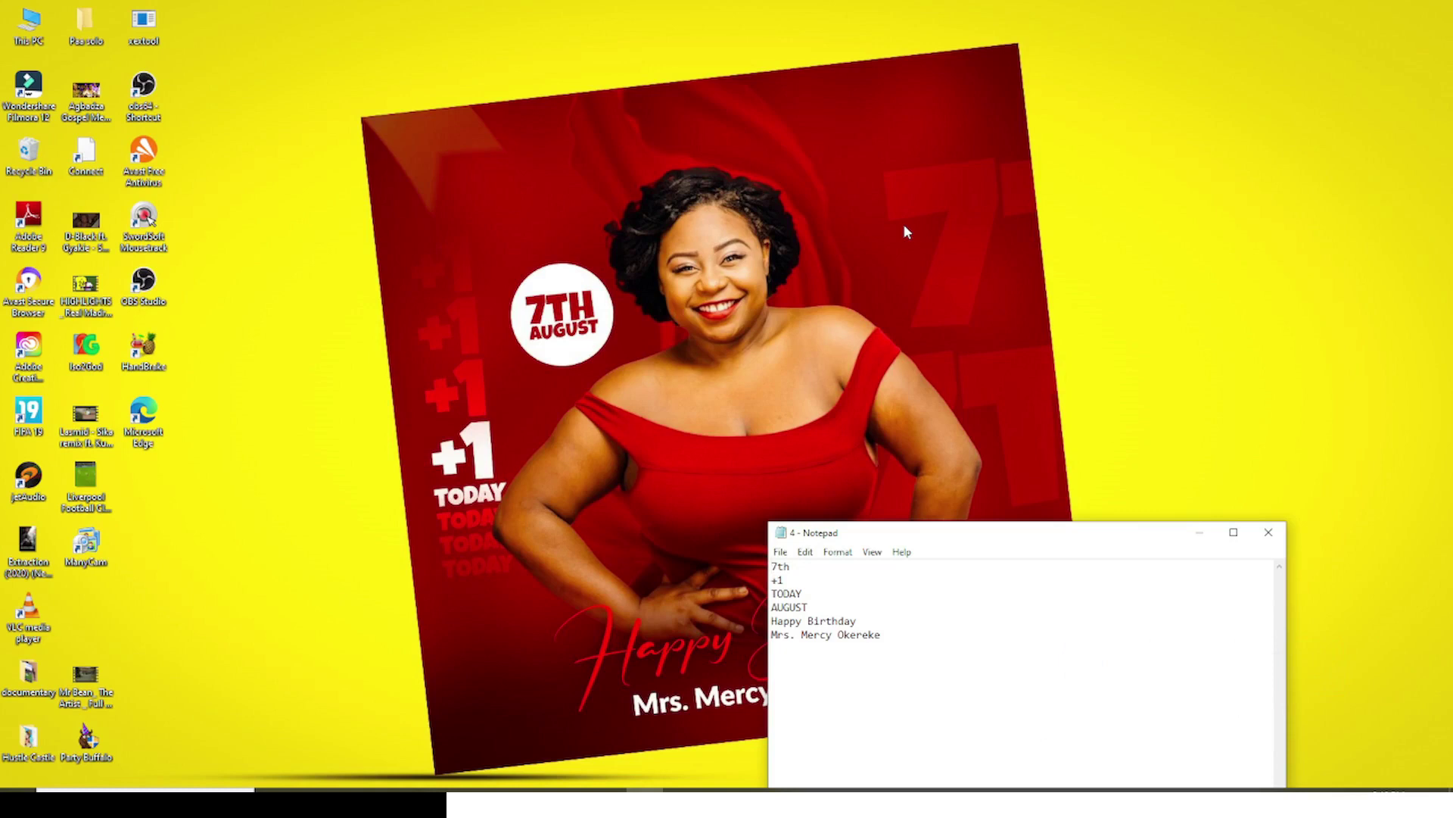
# Create a new 2000 x 2000 pixel RGB document at 300 pixels per inch with a white background
pyautogui.click(1199, 533)
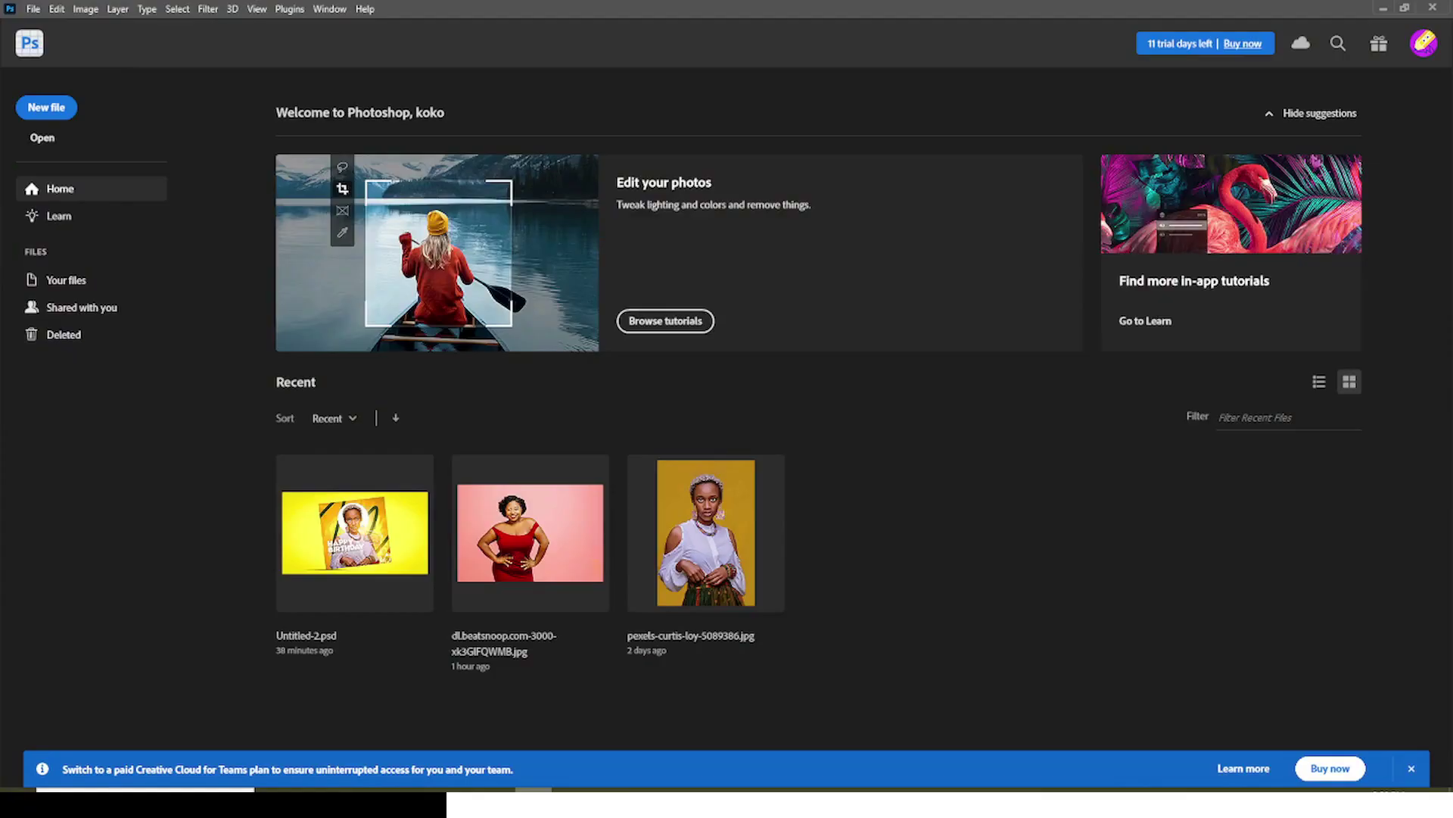
pyautogui.hotkey('ctrl', 'n')
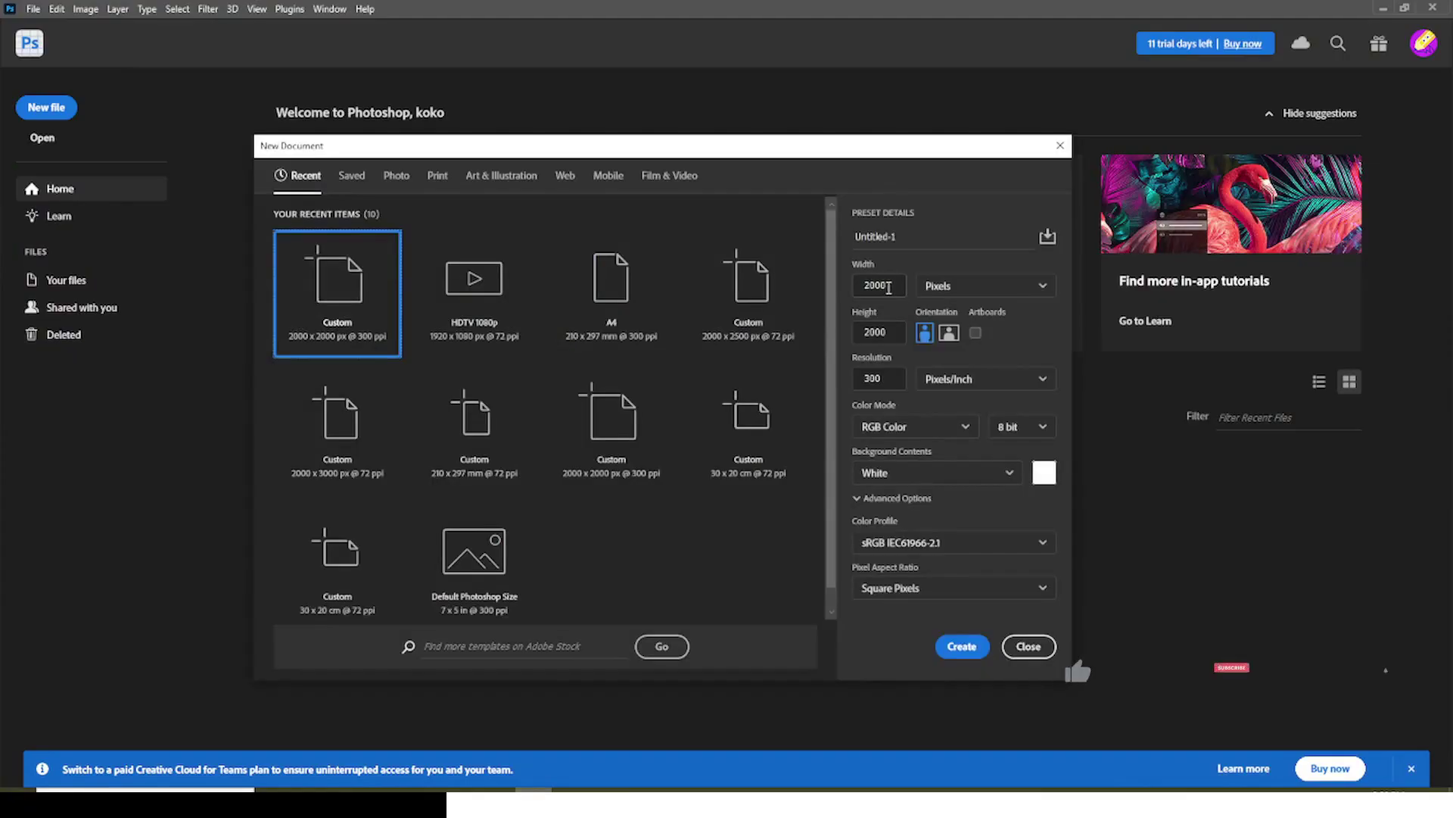
pyautogui.moveTo(890, 286); pyautogui.dragTo(829, 274)
pyautogui.moveTo(889, 334); pyautogui.dragTo(856, 380)
pyautogui.click(972, 653)
pyautogui.click(970, 650)
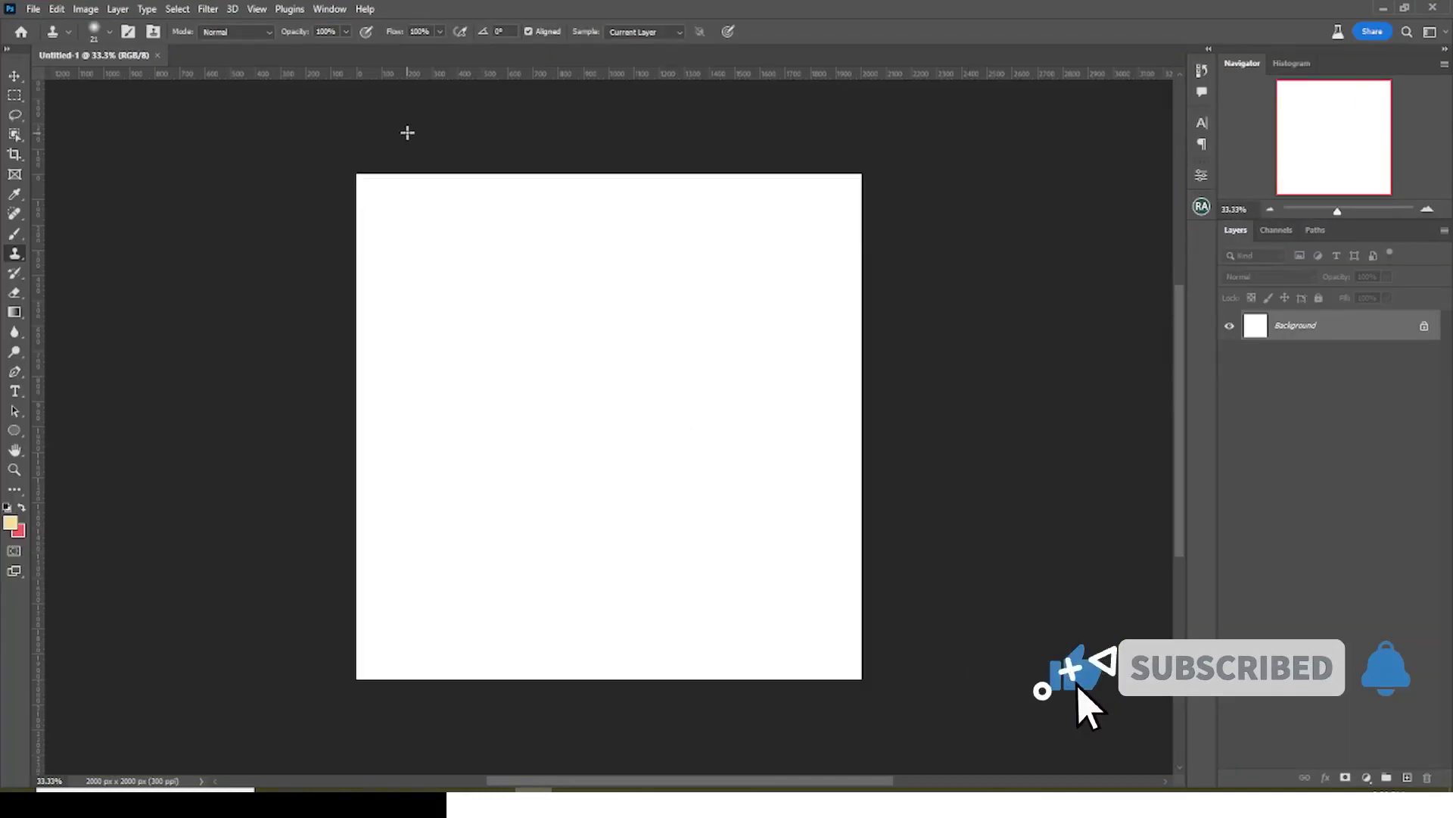
# Add a guide layout with margin guides on all four sides and horizontal and vertical centre guides
pyautogui.click(256, 8)
pyautogui.moveTo(288, 402)
pyautogui.click(454, 506)
pyautogui.press('Return')
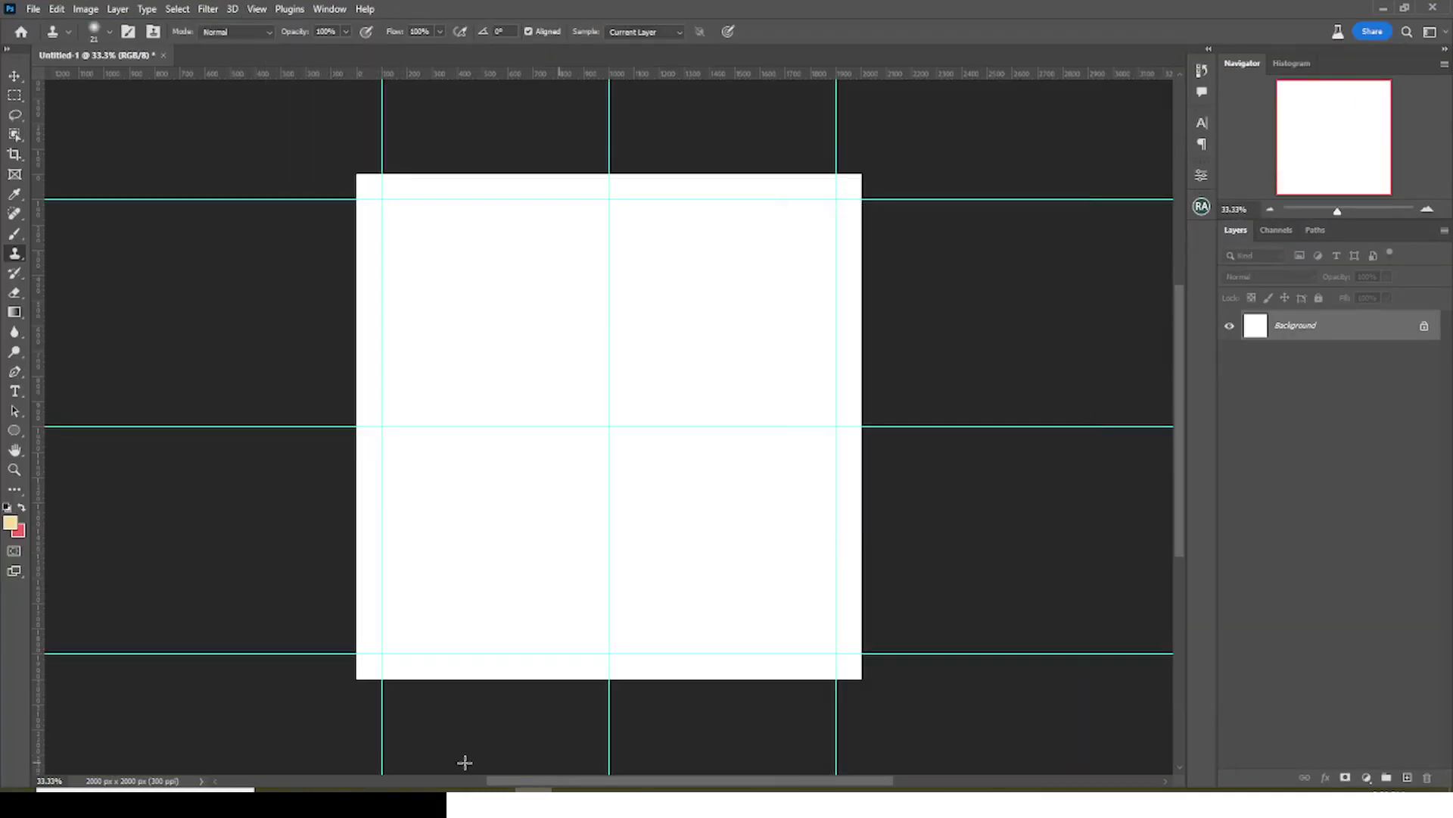
# Place the cut-out photo of the woman in the red dress, enlarge it and centre it on the canvas
pyautogui.moveTo(386, 802)
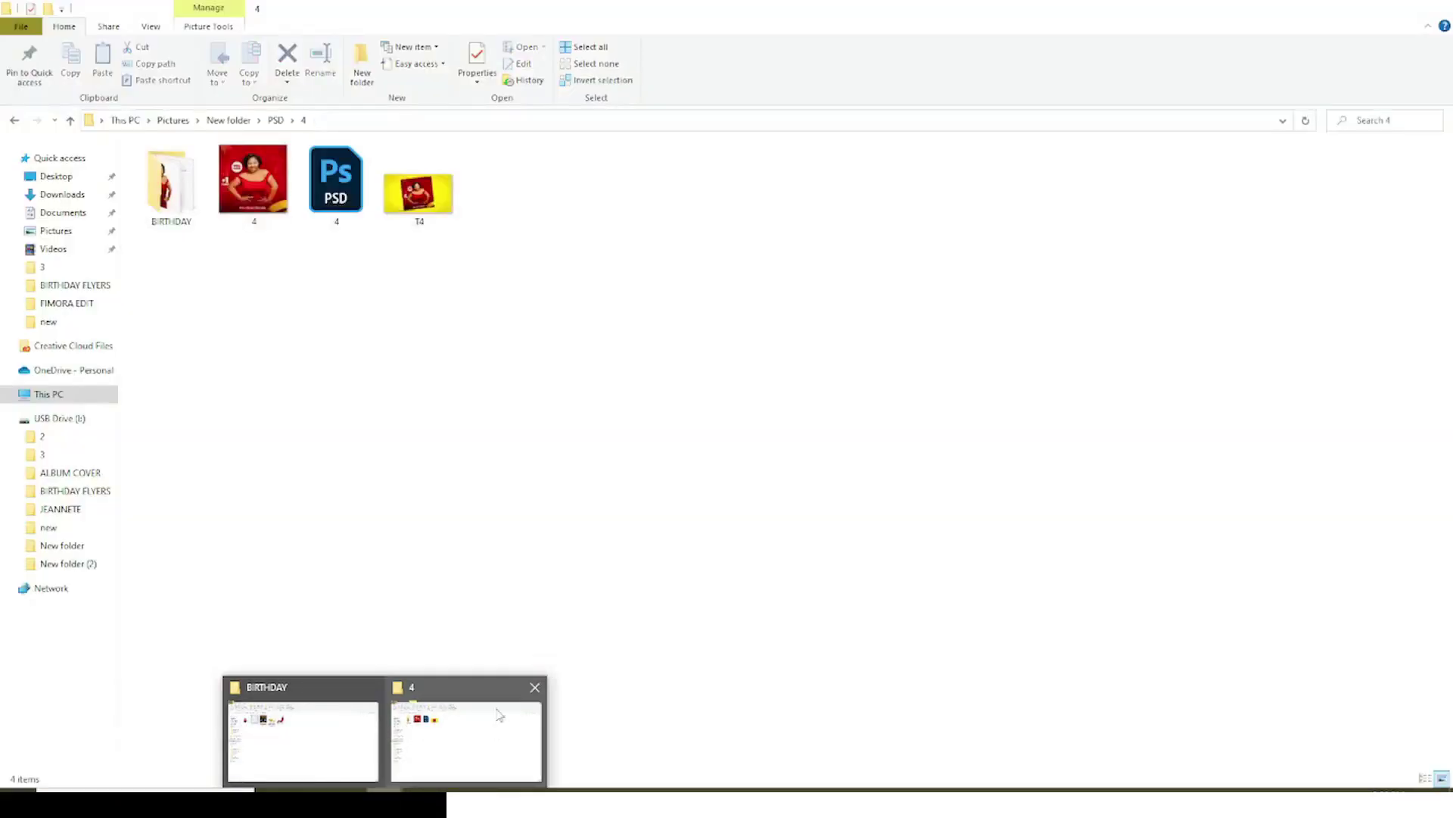
pyautogui.click(497, 714)
pyautogui.moveTo(253, 182); pyautogui.dragTo(552, 524)
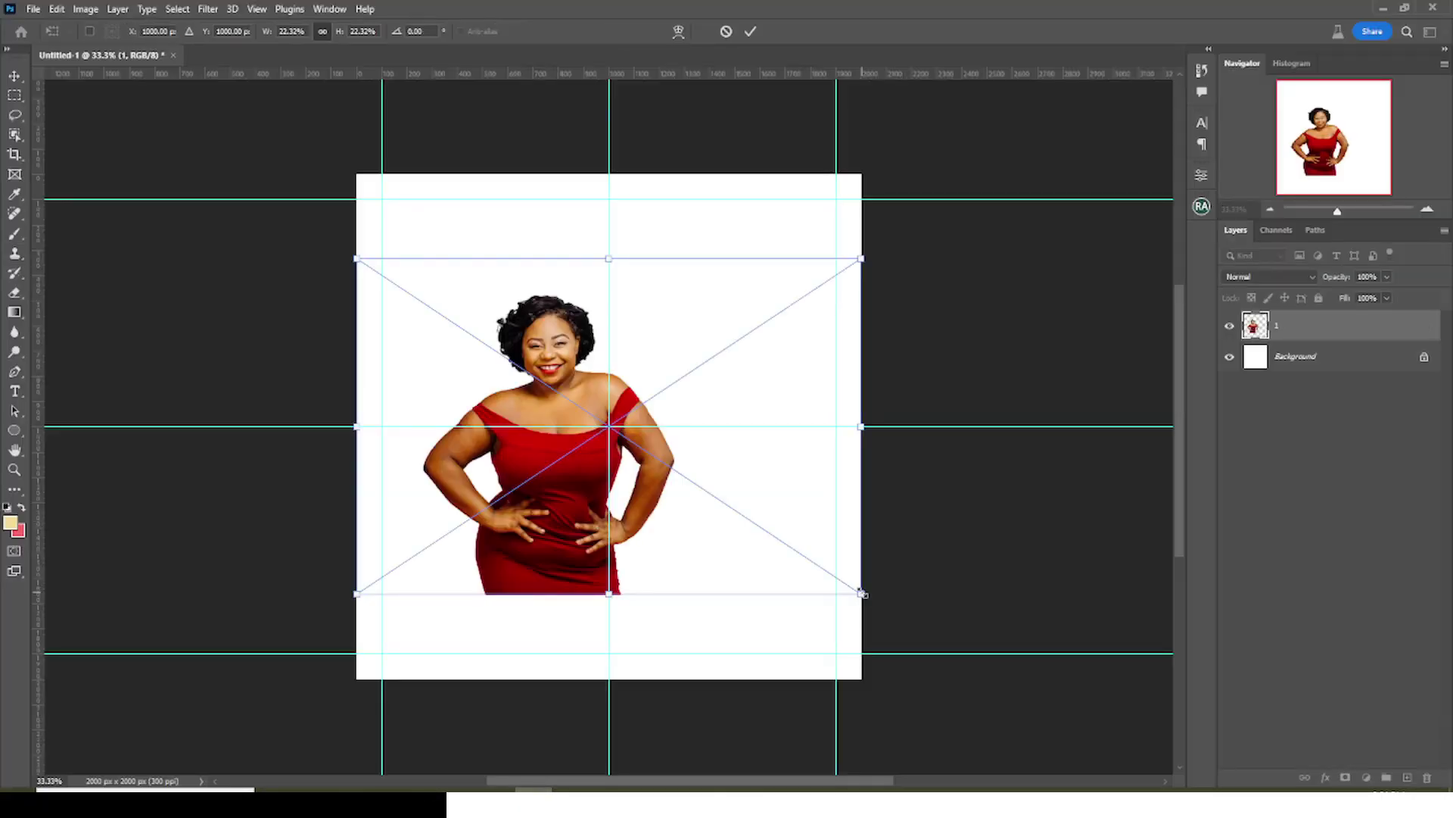
pyautogui.moveTo(863, 593)
pyautogui.mouseDown()
pyautogui.moveTo(918, 668)
pyautogui.moveTo(972, 674)
pyautogui.mouseUp()
pyautogui.moveTo(562, 459)
pyautogui.mouseDown()
pyautogui.moveTo(648, 462)
pyautogui.moveTo(649, 477)
pyautogui.mouseUp()
pyautogui.press('Return')
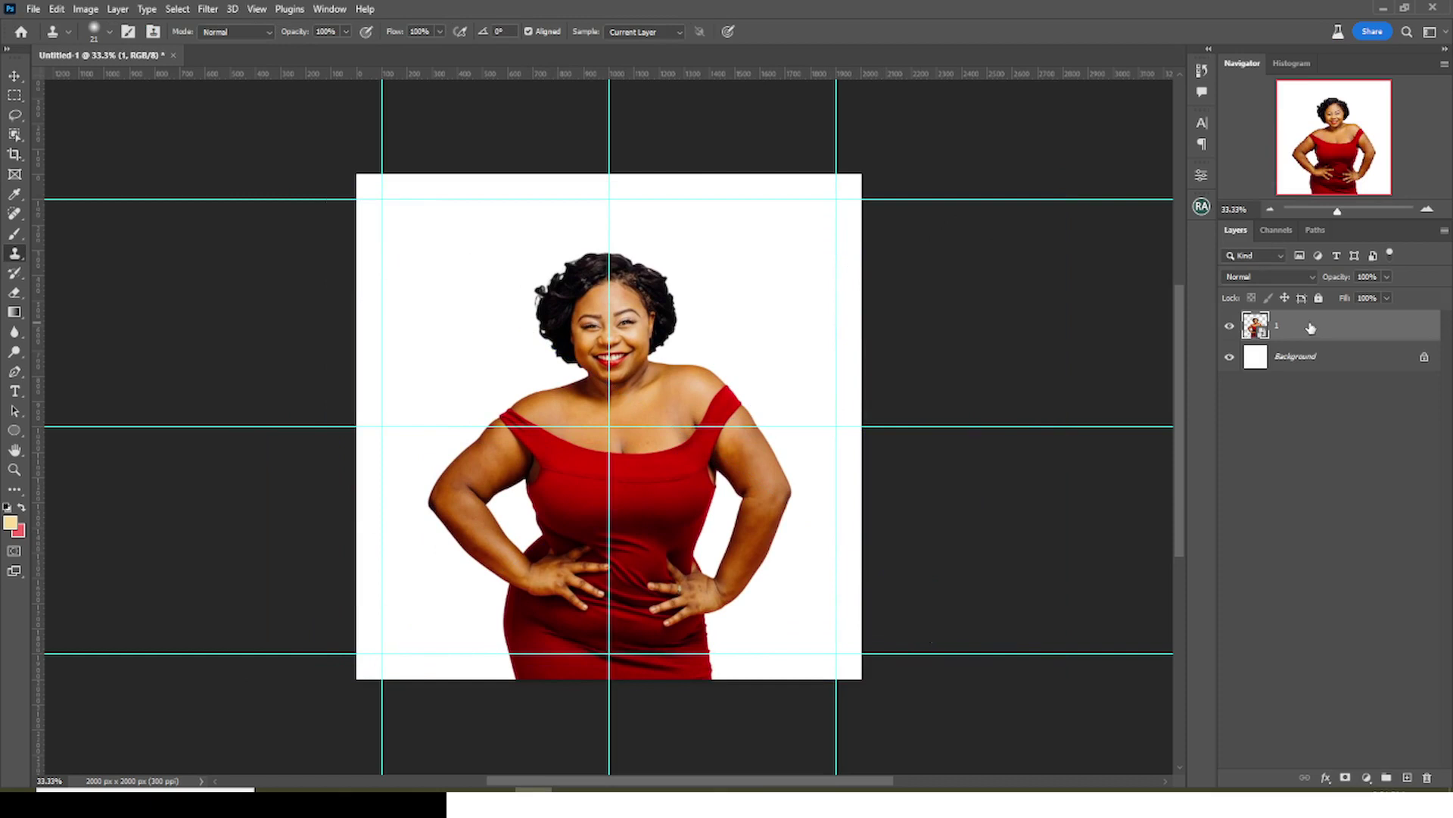
# Add a layer mask to the photo and fade out its lower edge with a black Soft Round brush at 600 px
pyautogui.click(1344, 780)
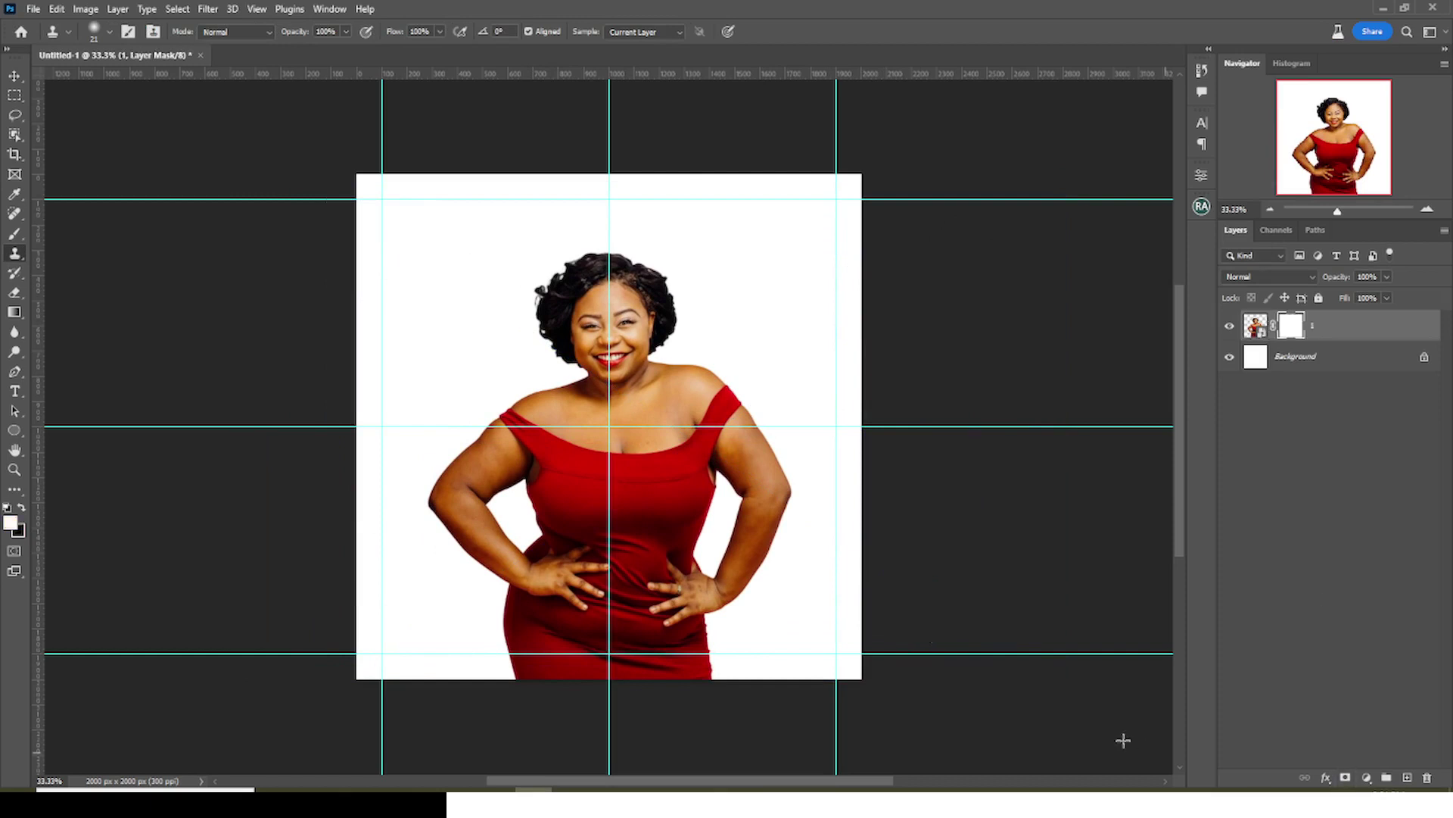
pyautogui.click(15, 234)
pyautogui.click(21, 507)
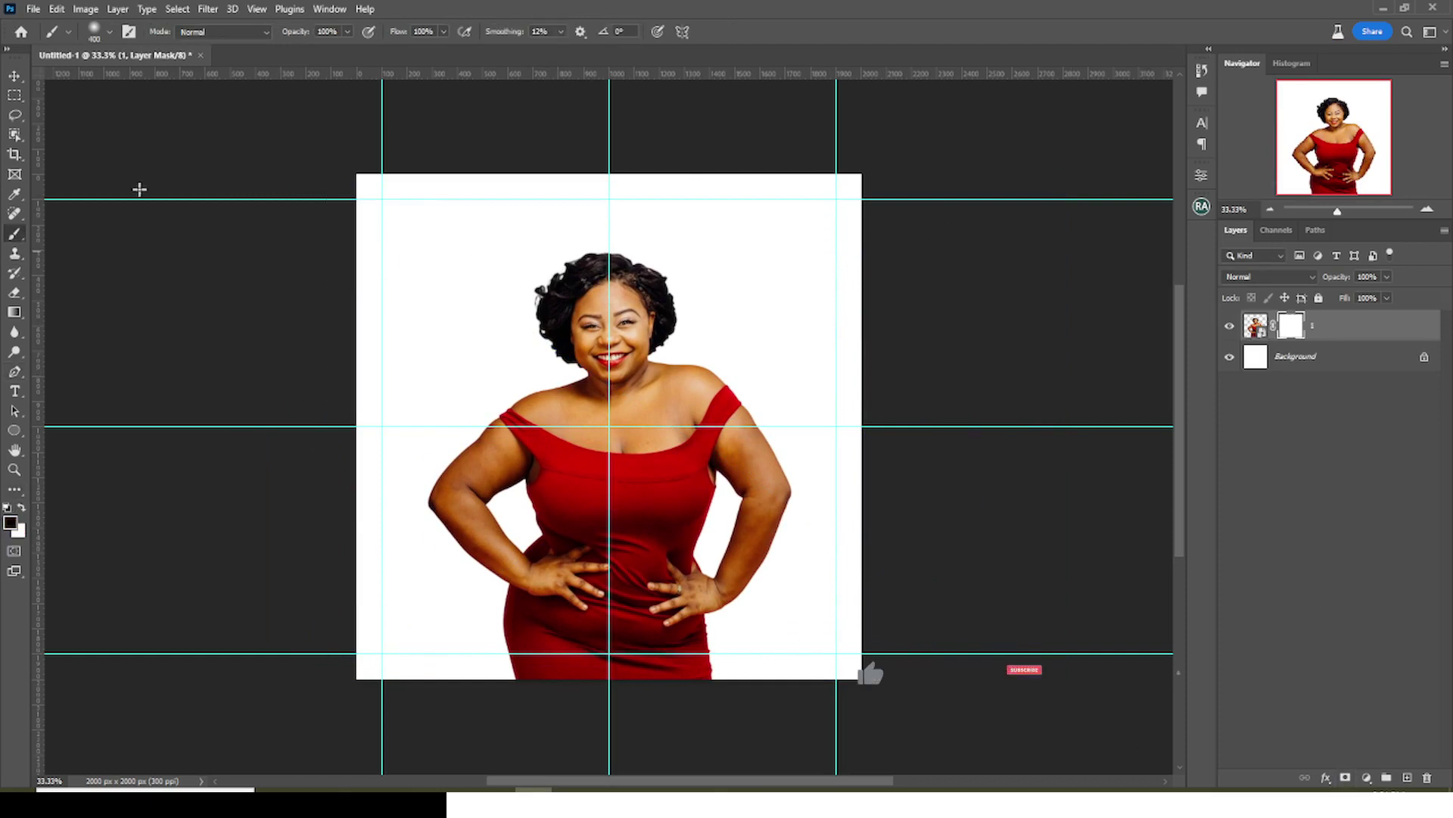
pyautogui.click(110, 31)
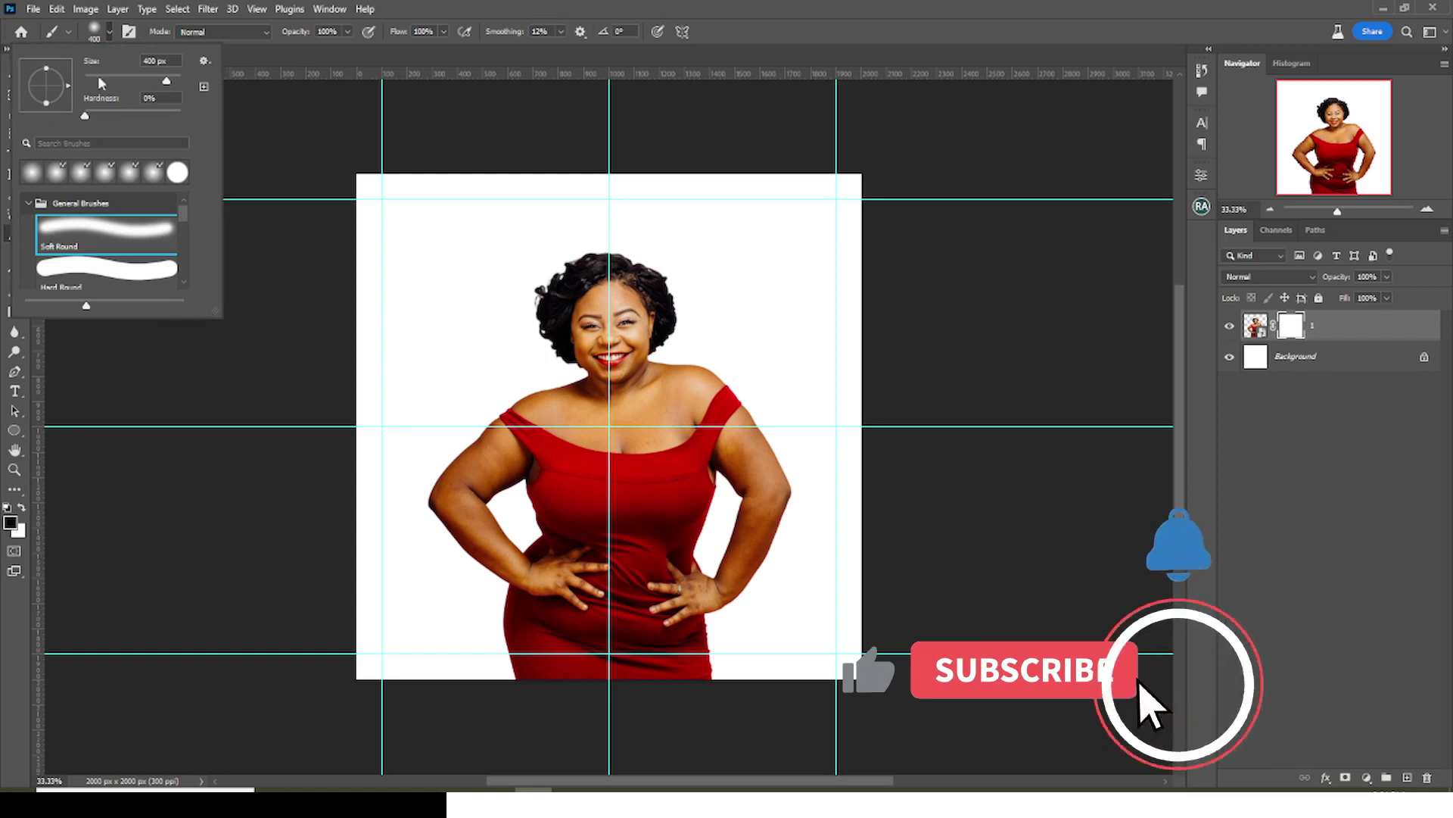
pyautogui.click(414, 64)
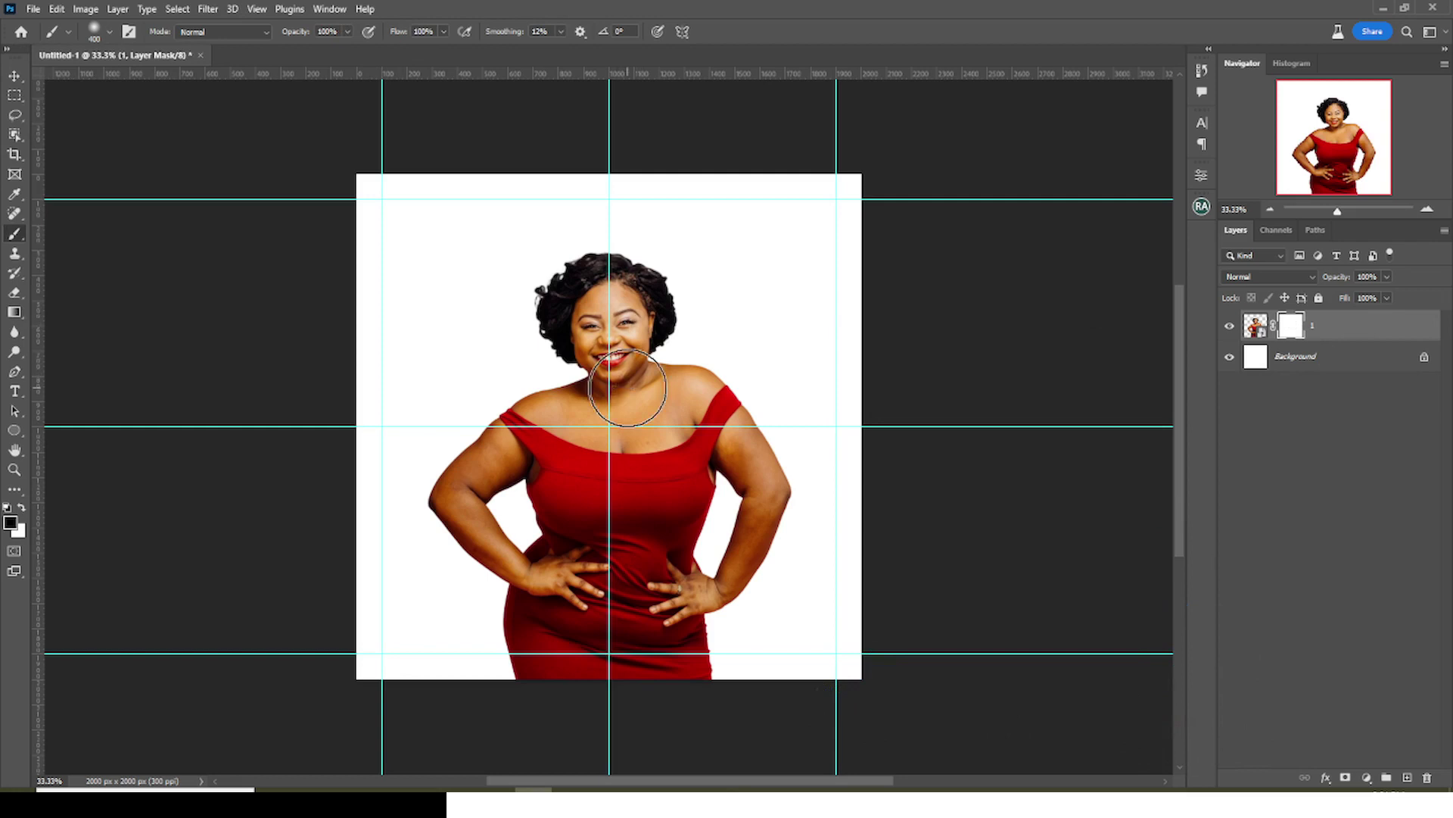
pyautogui.moveTo(542, 651)
pyautogui.mouseDown()
pyautogui.moveTo(729, 654)
pyautogui.moveTo(554, 697)
pyautogui.mouseUp()
pyautogui.press(']')
pyautogui.press(']')
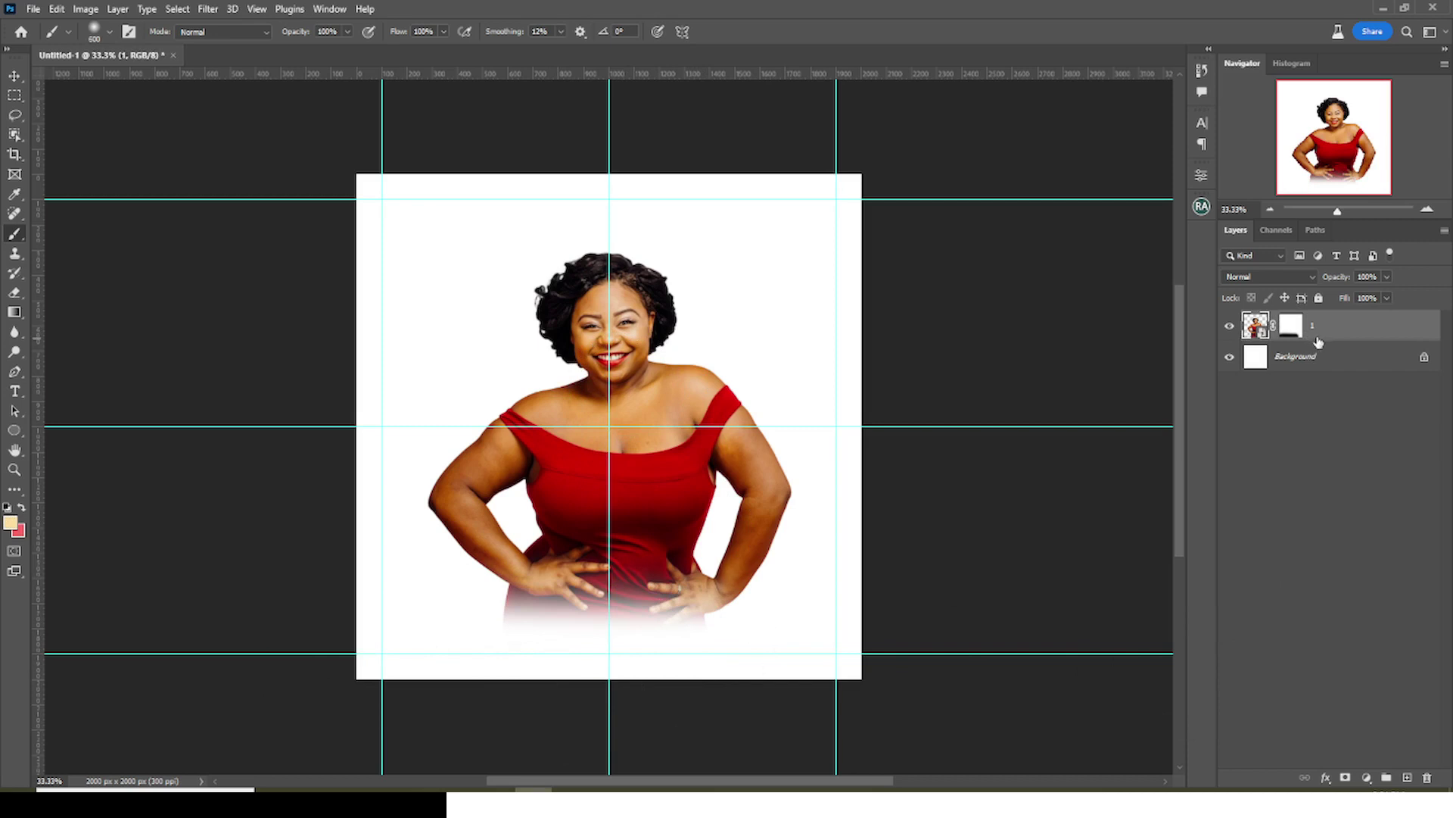
# Group the masked photo layer, name the group IMAGE and collapse it
pyautogui.hotkey('ctrl', 'g')
pyautogui.write('IMAGE')
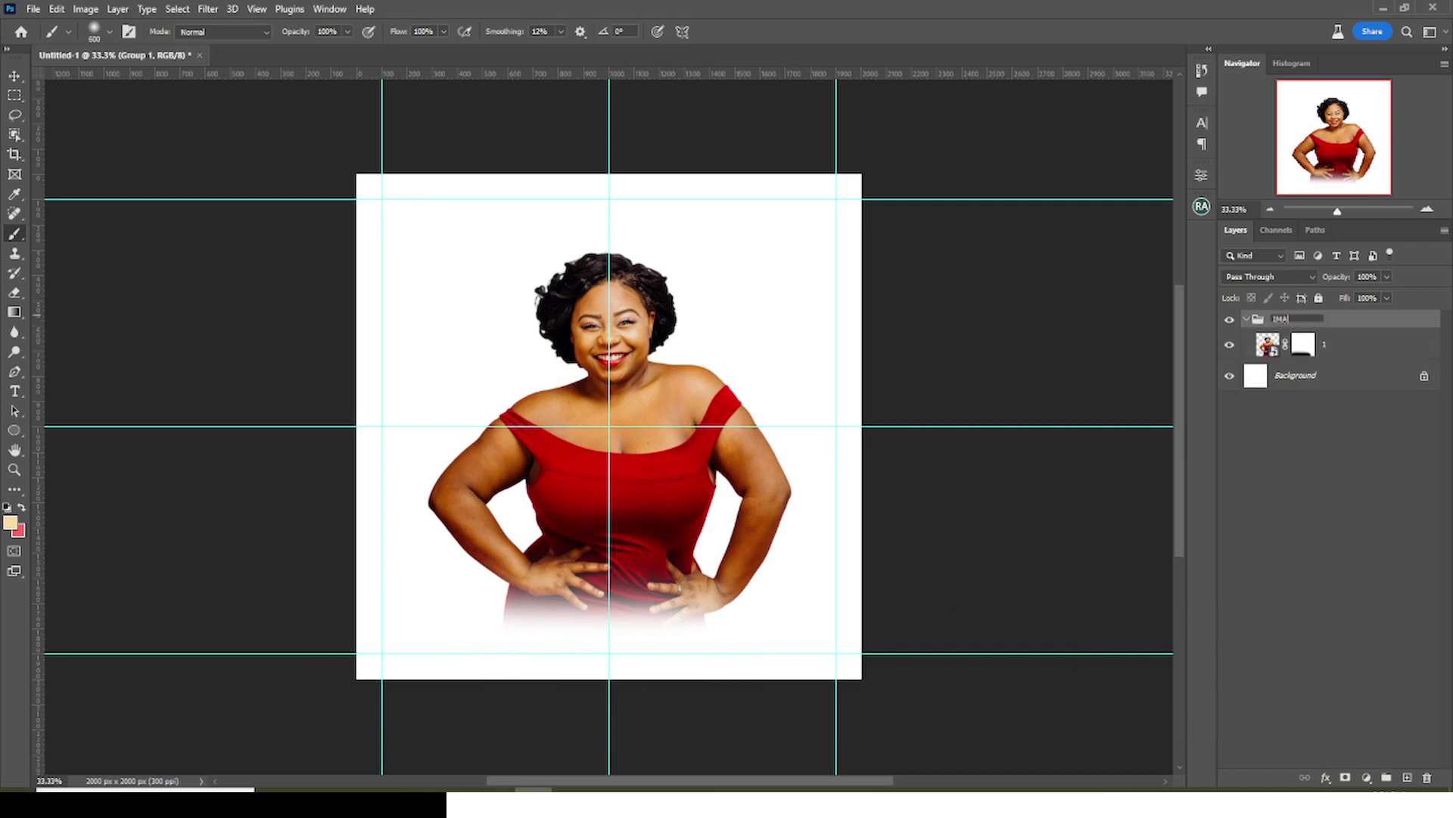
pyautogui.press('Return')
pyautogui.click(1246, 319)
# Add a solid colour fill above the Background layer, using the red #a70503 sampled from the dress
pyautogui.click(1291, 347)
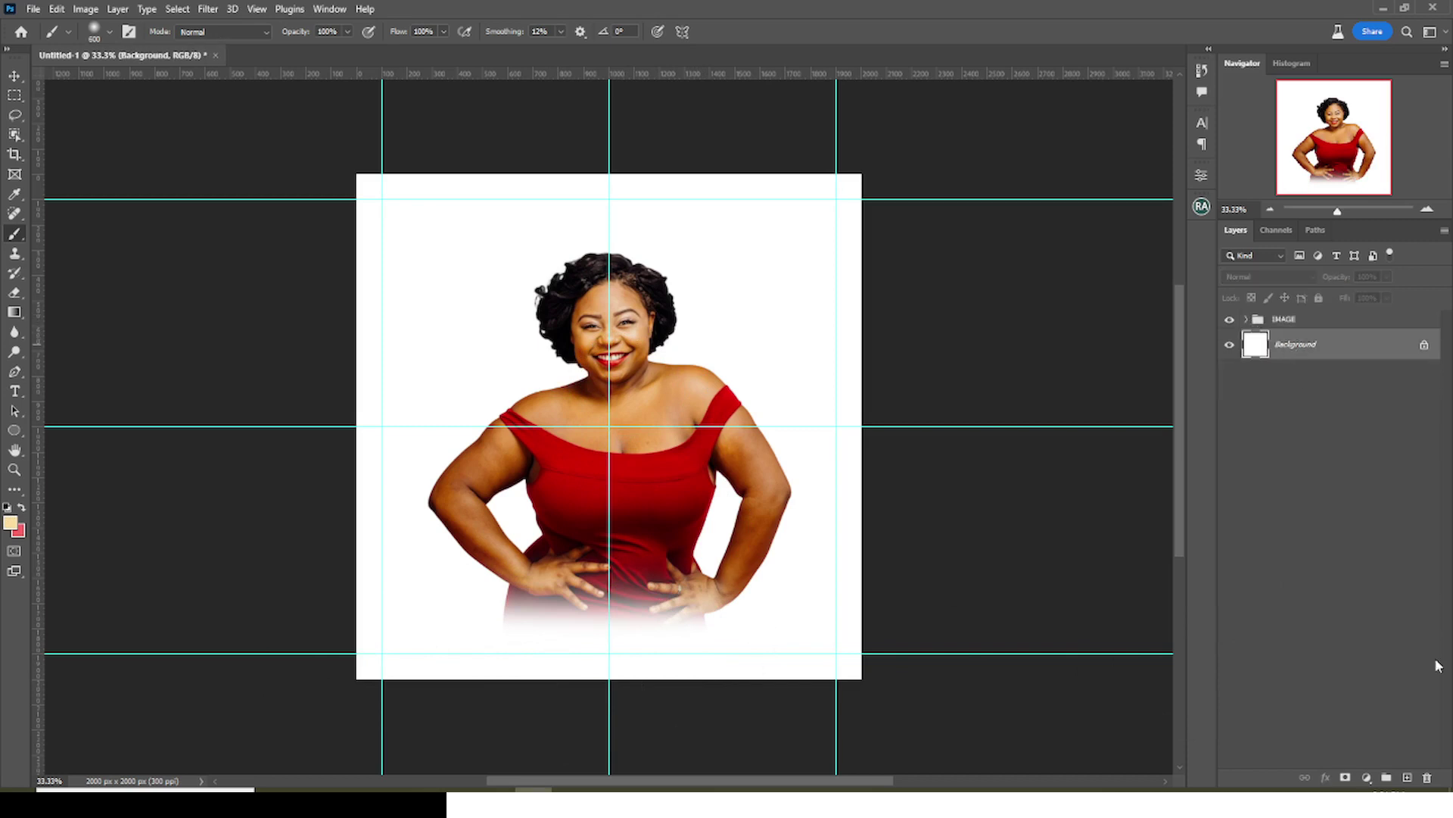
pyautogui.click(1367, 778)
pyautogui.click(1397, 513)
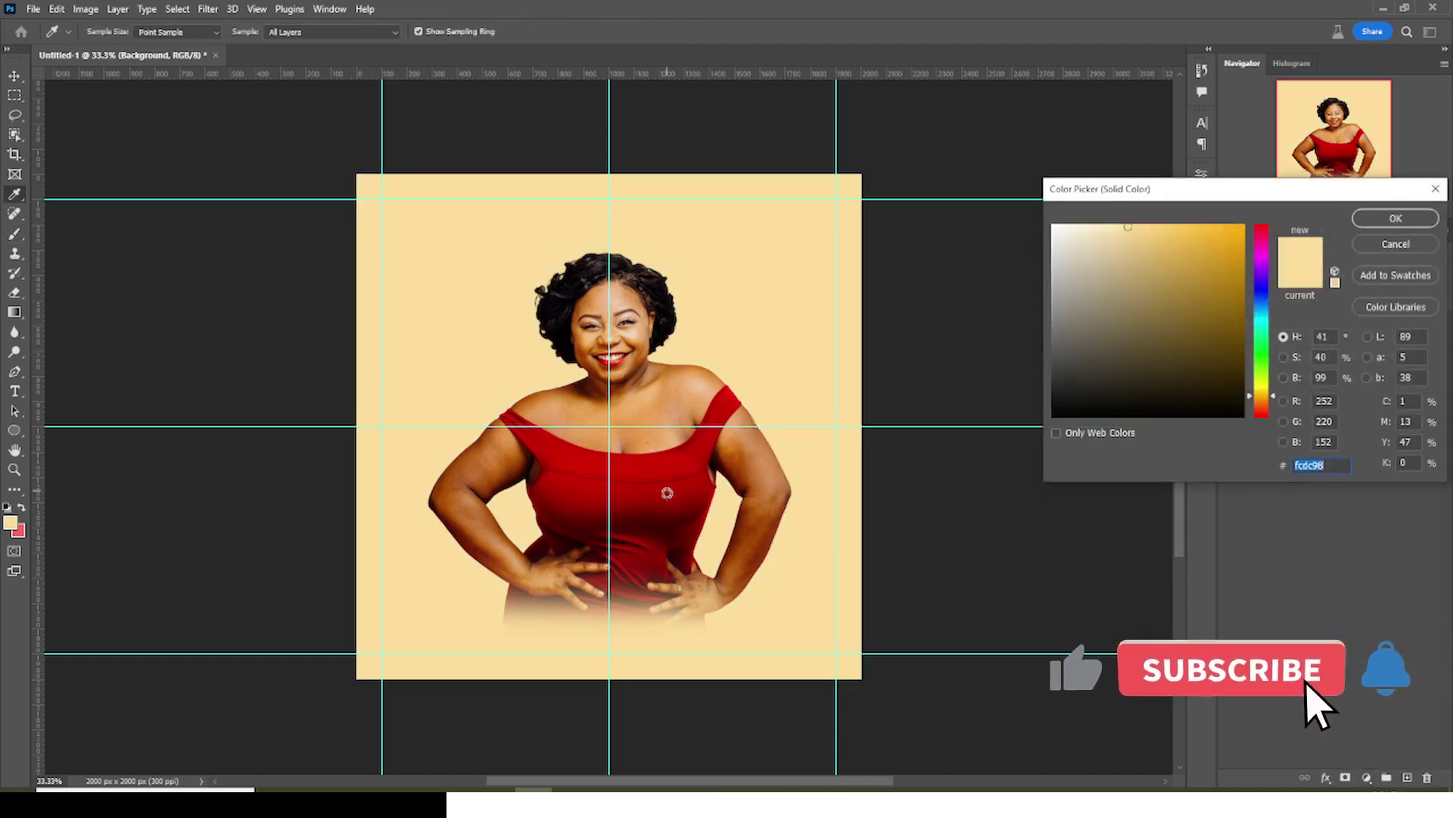
pyautogui.click(678, 499)
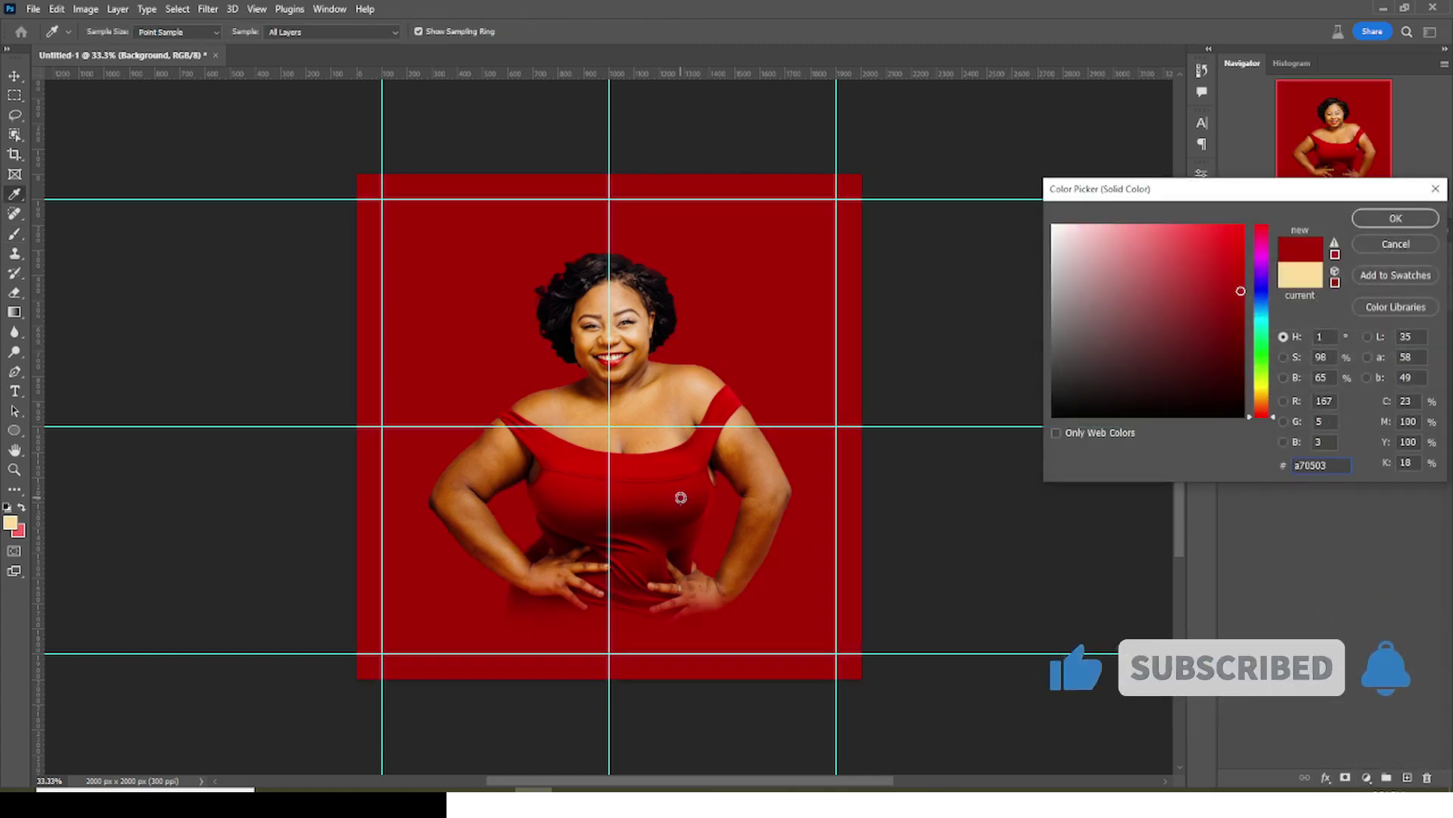
pyautogui.click(1397, 218)
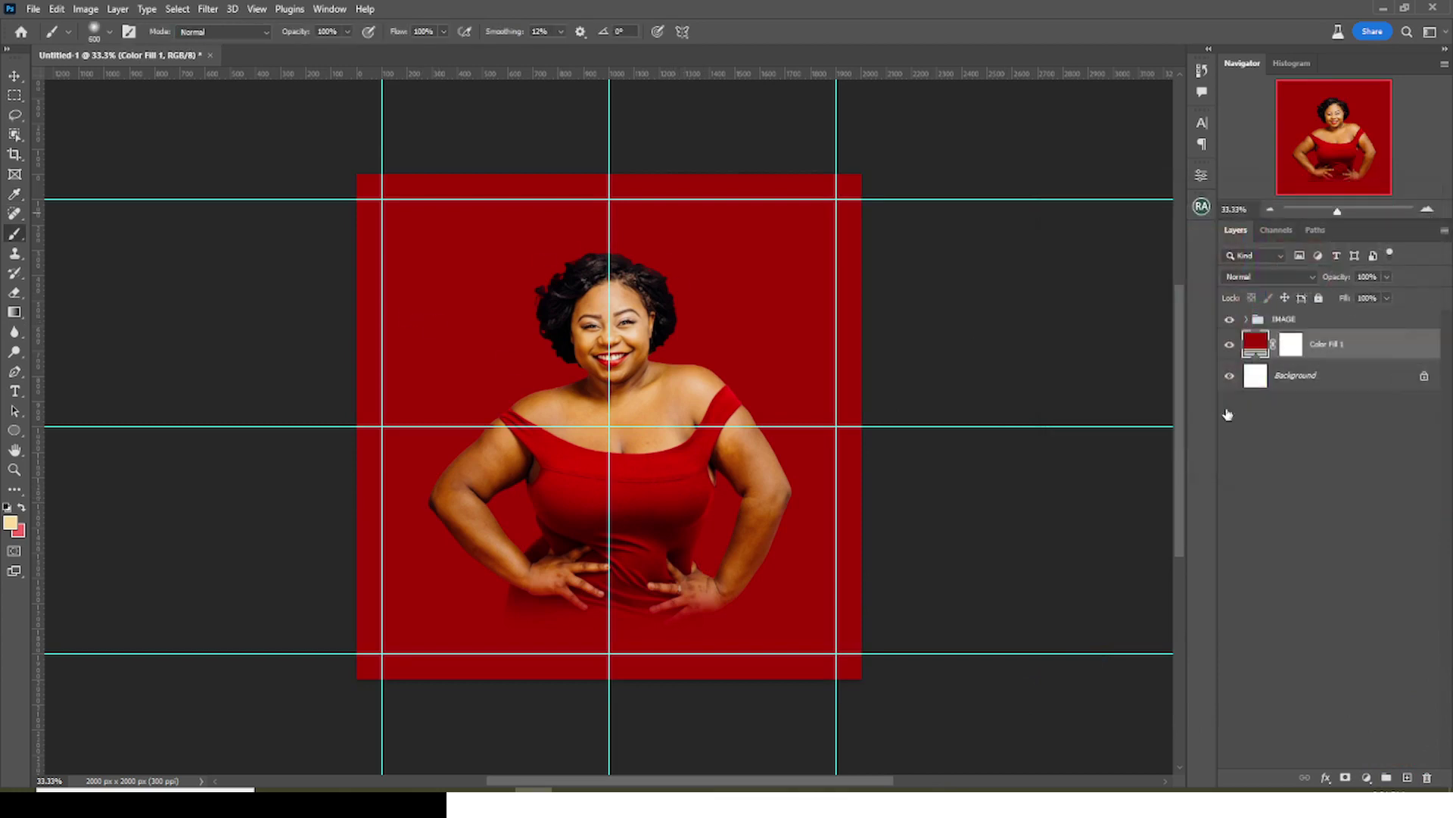
# Group the red colour fill layer and name the group BG
pyautogui.hotkey('ctrl', 'g')
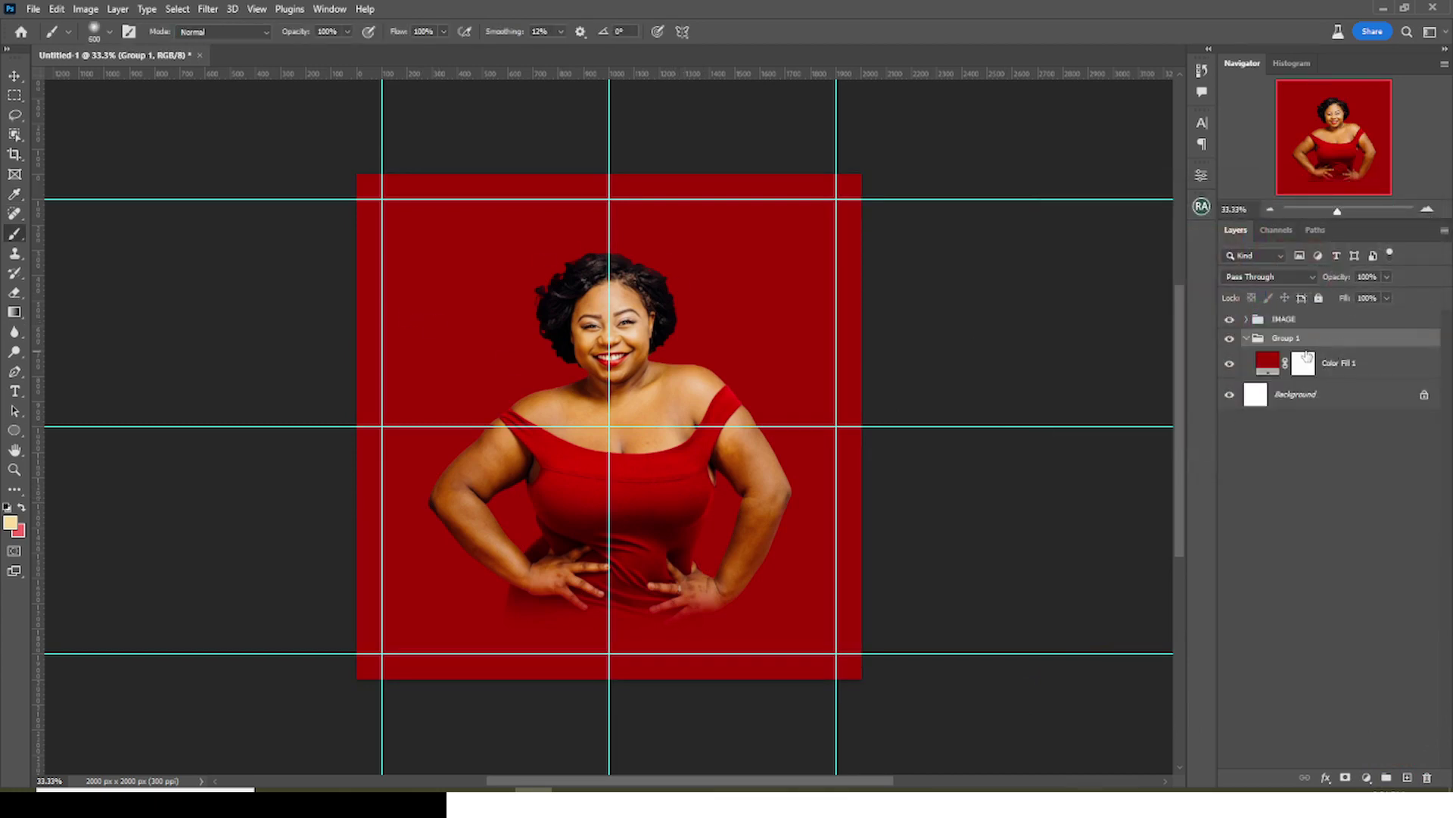
pyautogui.doubleClick(1278, 340)
pyautogui.write('BG')
pyautogui.press('Return')
# Paint the canvas's lower edge on a new layer in BG with a soft 800 px brush in dark red #320101 sampled from the dress
pyautogui.click(1405, 777)
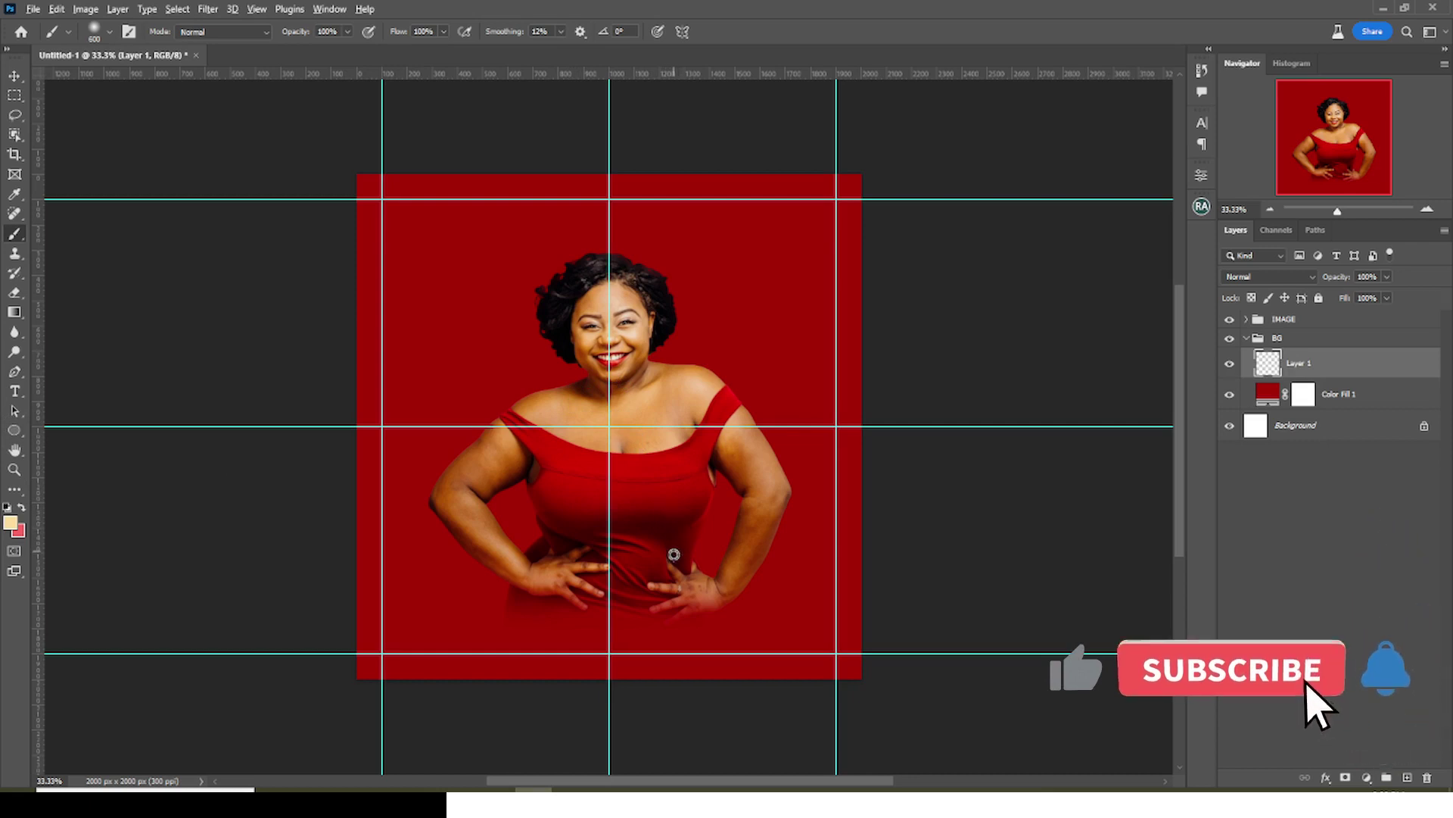
pyautogui.keyDown('alt'); pyautogui.click(674, 555); pyautogui.keyUp('alt')
pyautogui.moveTo(853, 639); pyautogui.dragTo(510, 692)
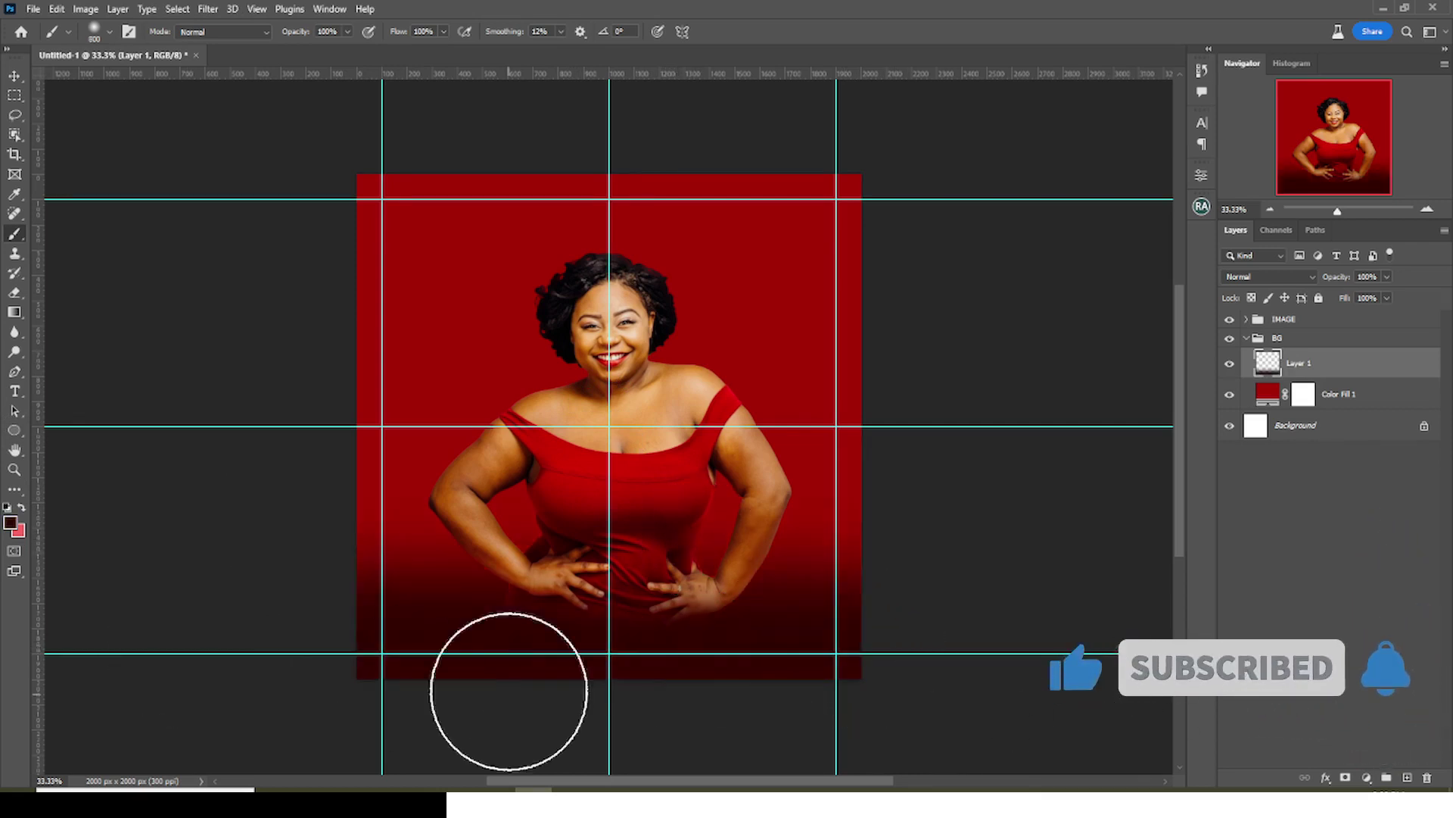
# Add a text layer reading "7th", pasted from the Notepad file, near the upper-left corner of the canvas
pyautogui.press('t')
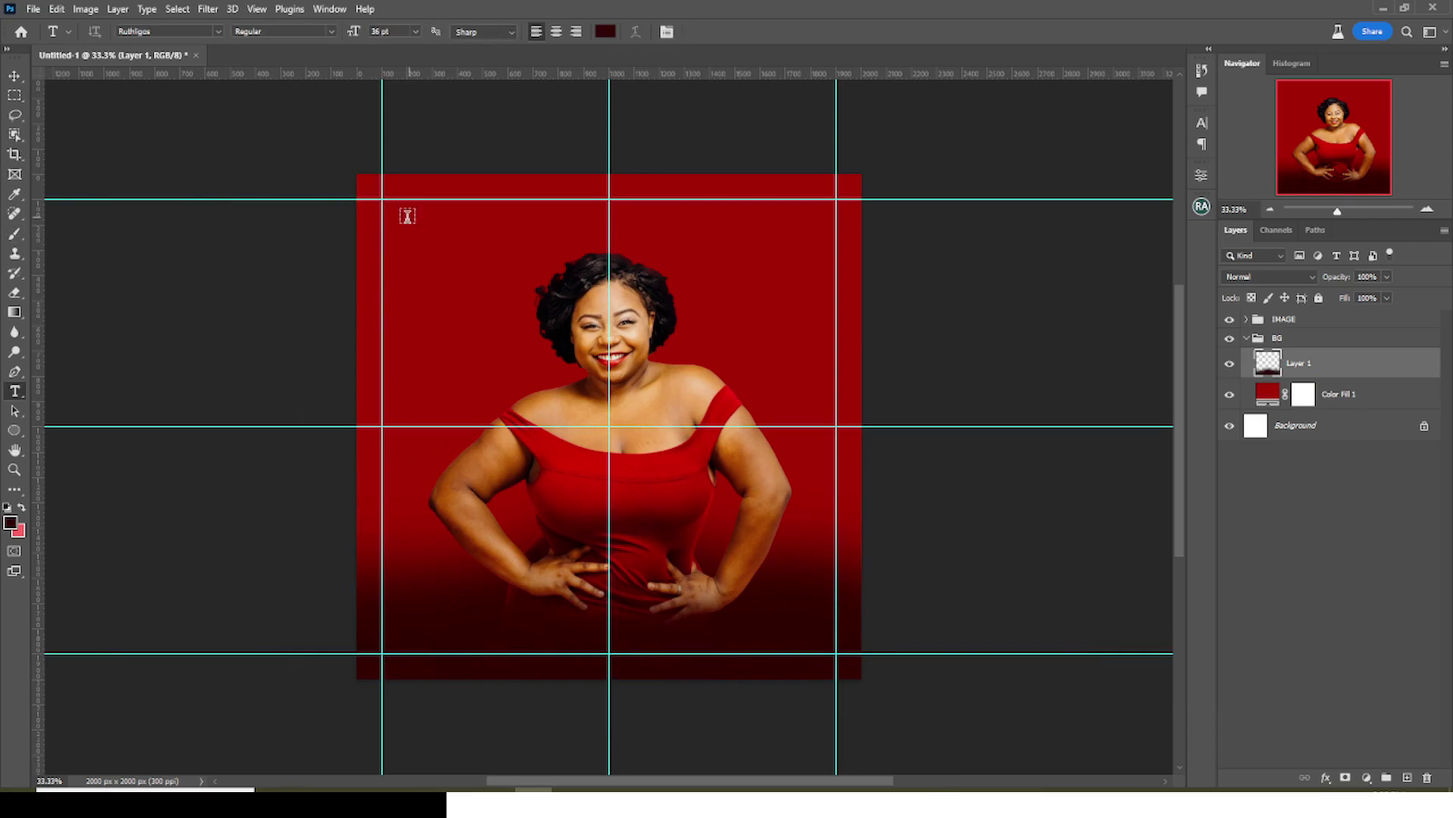
pyautogui.click(426, 257)
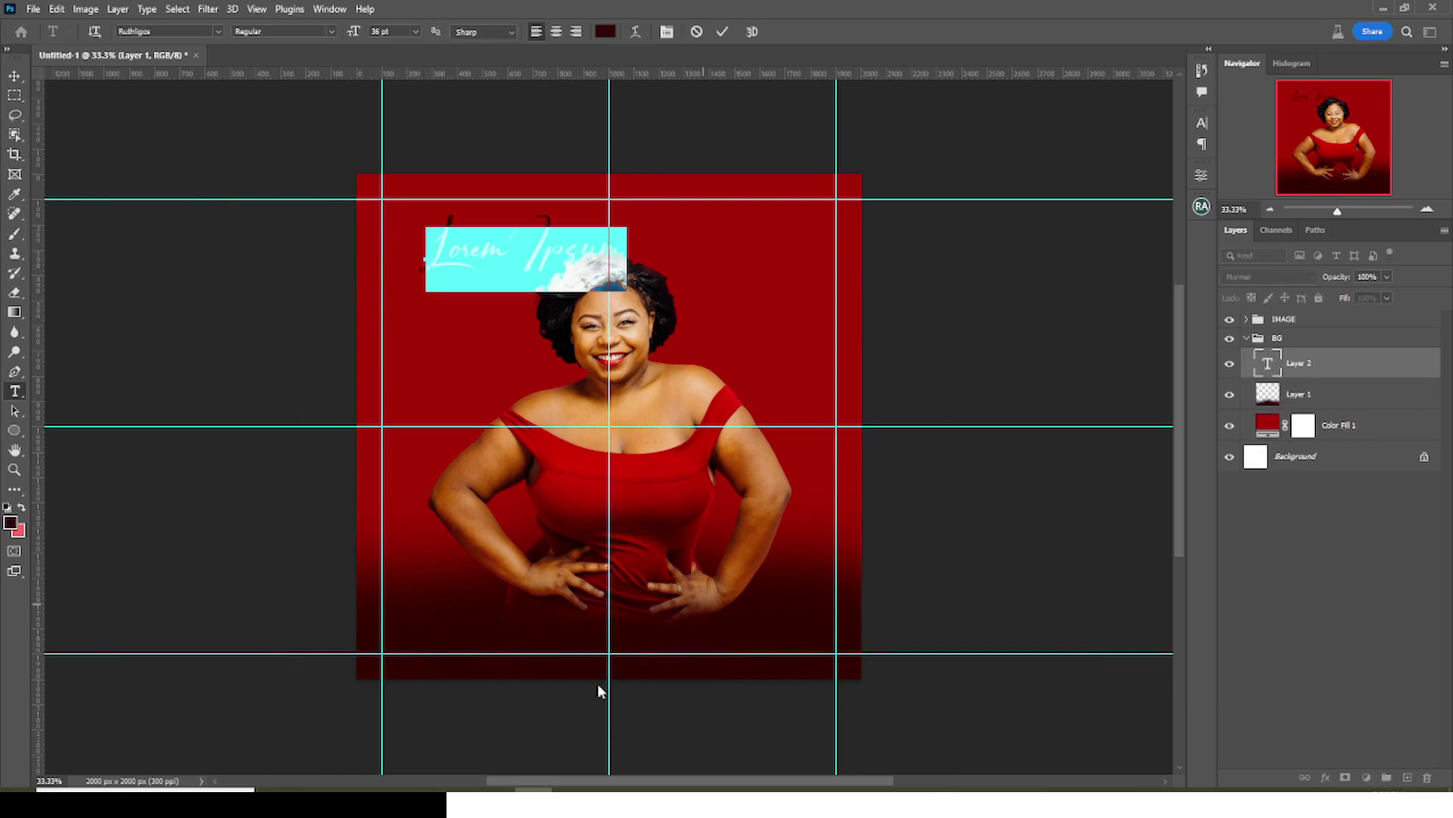
pyautogui.hotkey('alt', 'Tab')
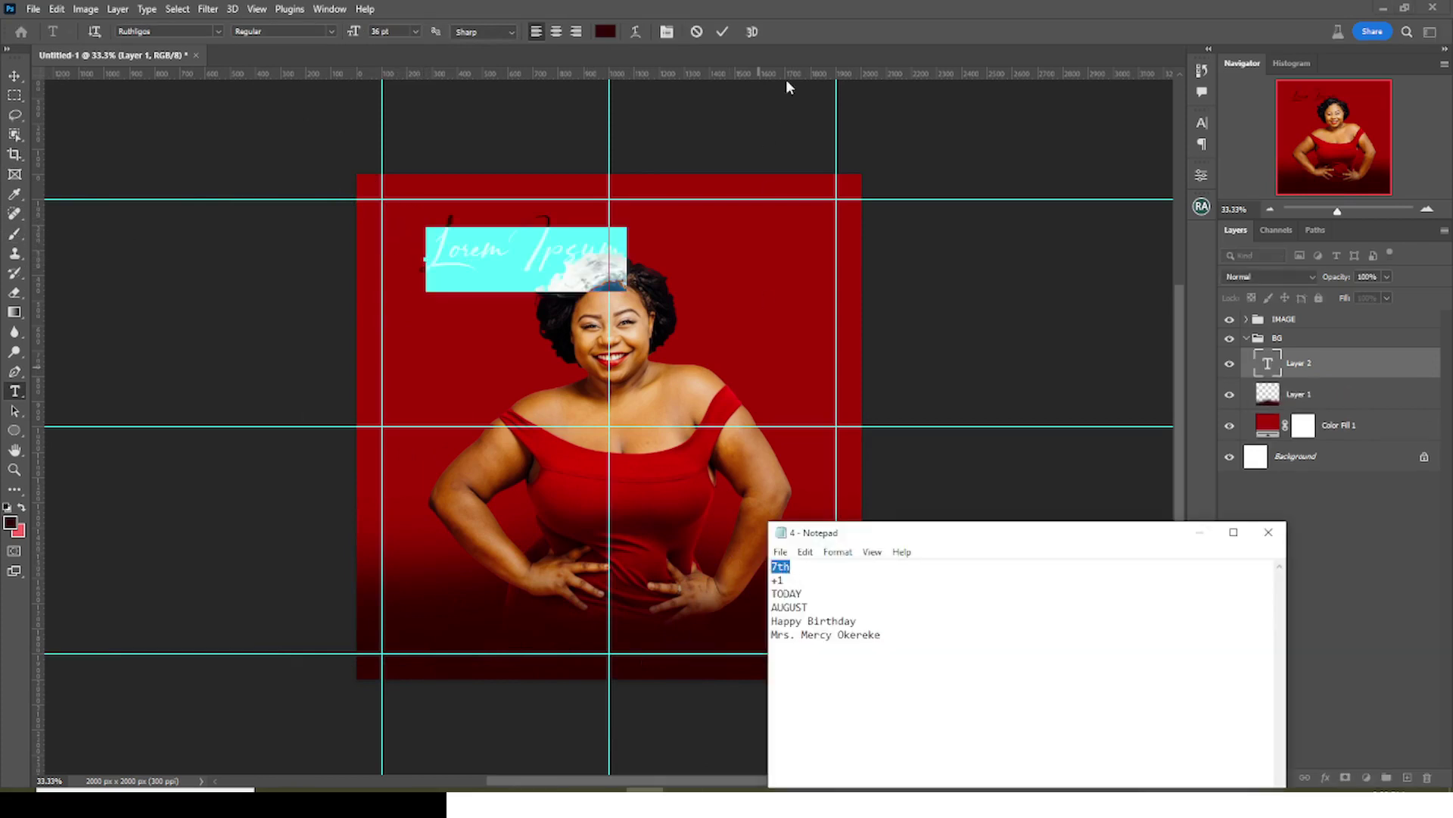
pyautogui.click(820, 6)
pyautogui.write('7th')
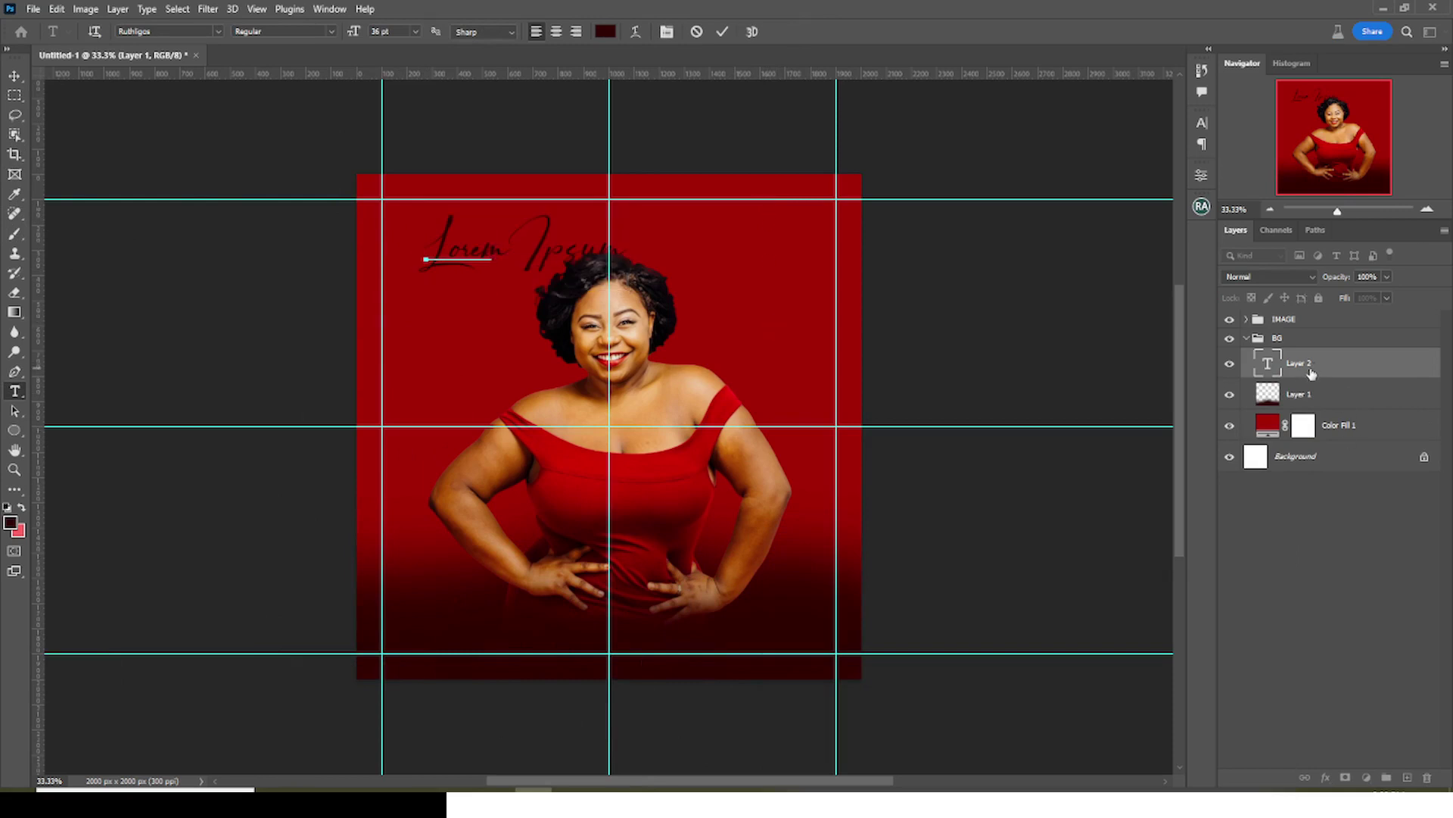
pyautogui.click(1312, 371)
# Set the "7th" text in the Luckiest Guy font and colour it a bright red sampled from the dress
pyautogui.click(1201, 144)
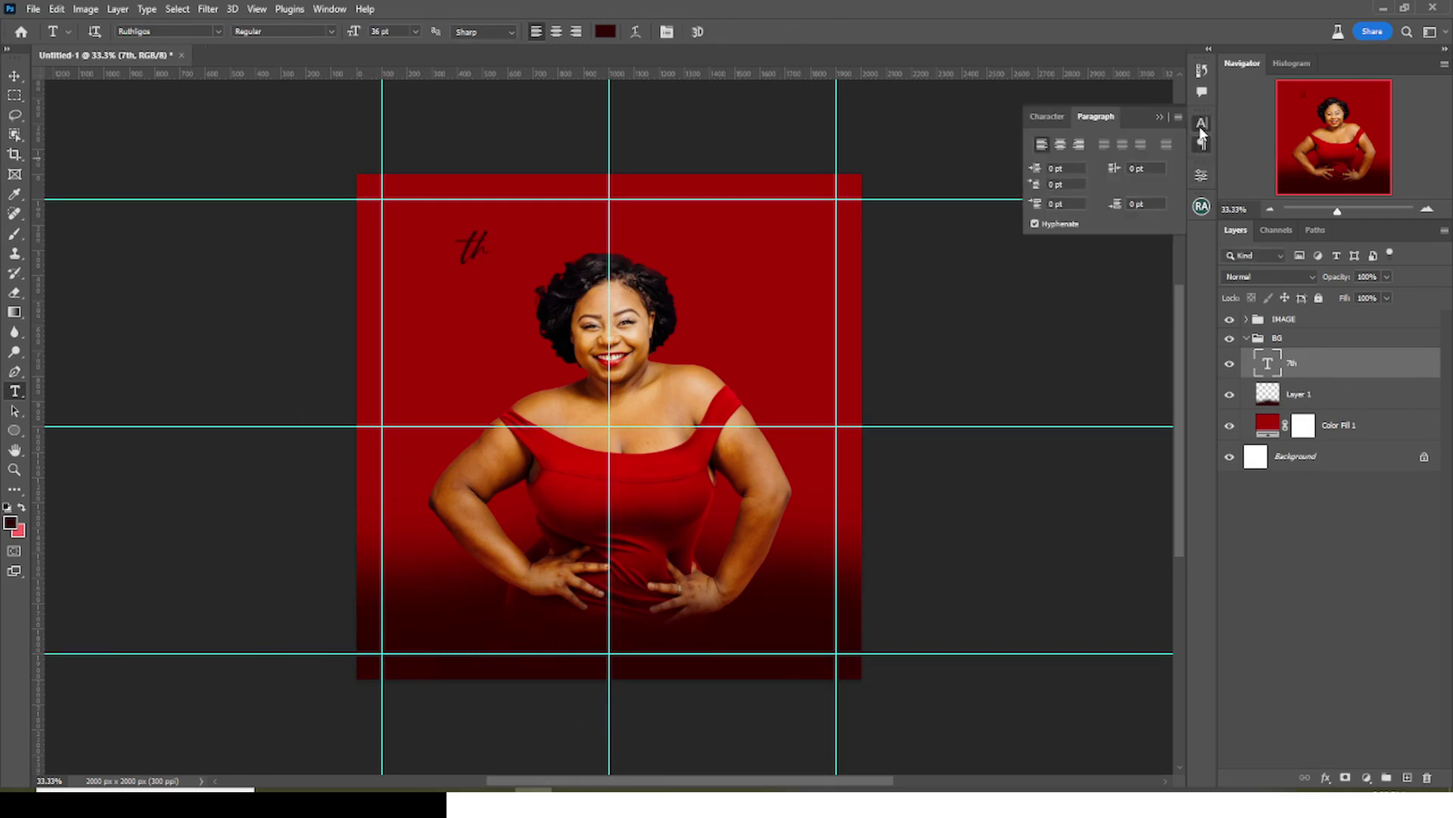
pyautogui.click(1200, 126)
pyautogui.click(1074, 144)
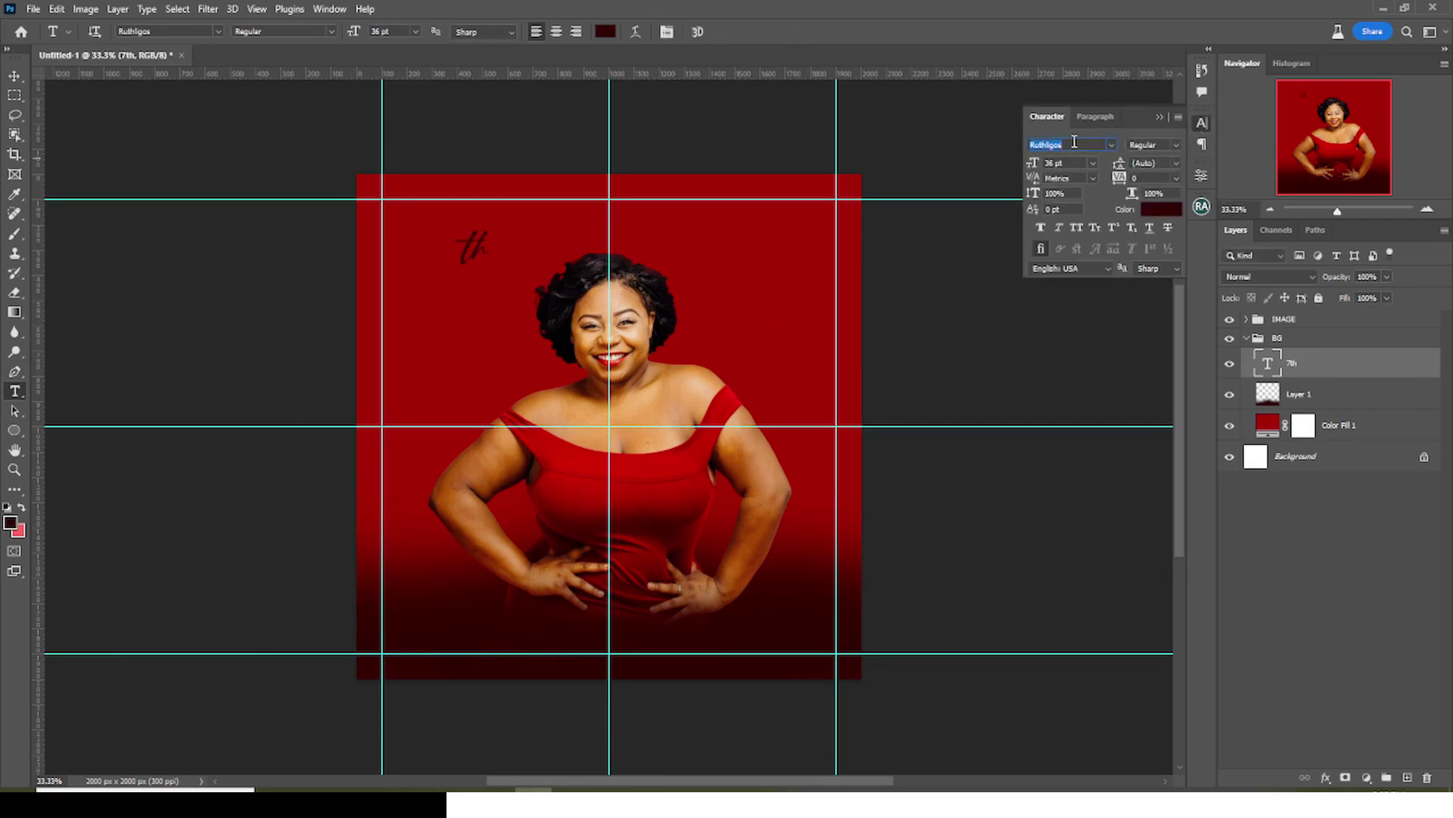
pyautogui.write('lucki')
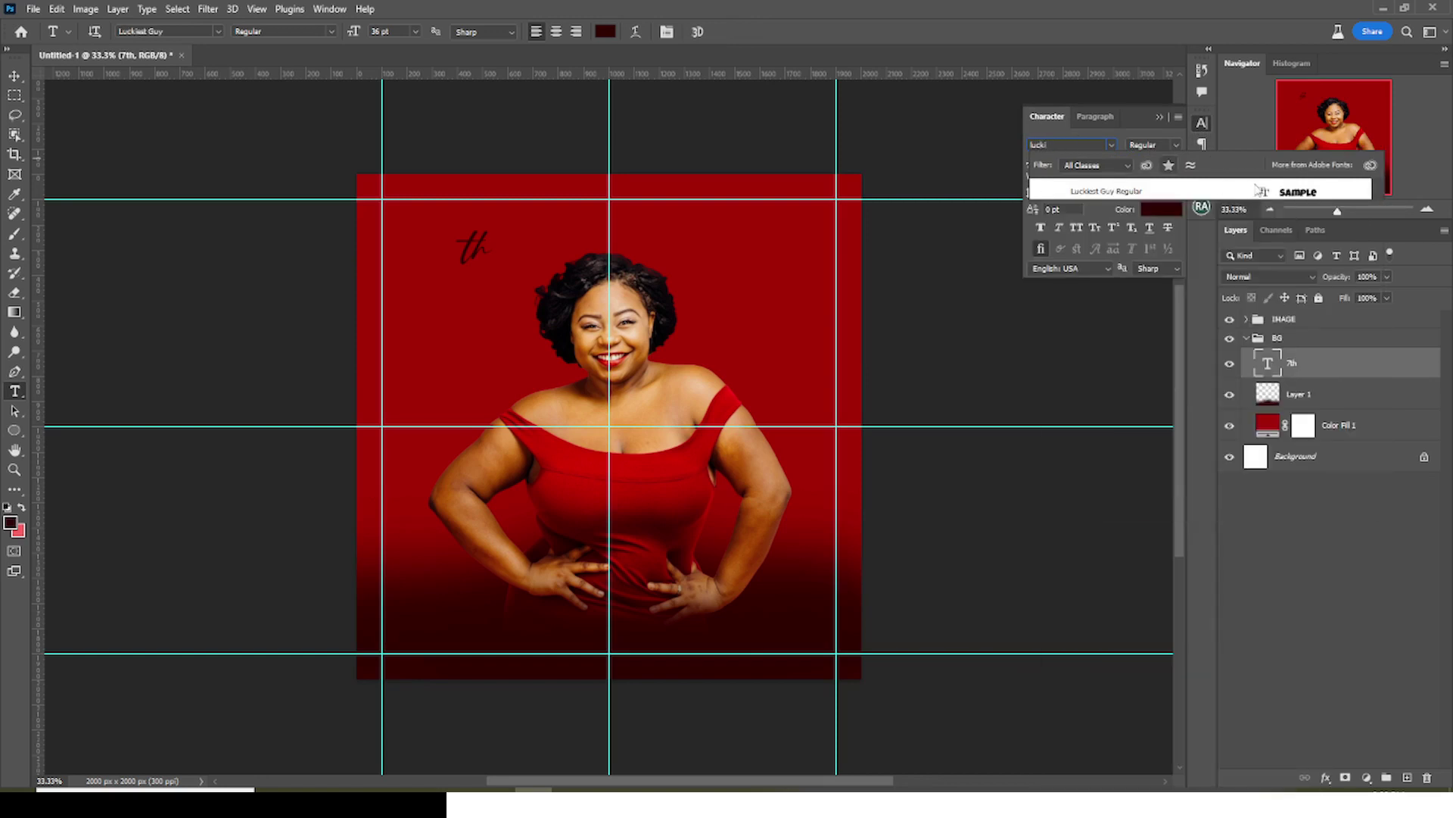
pyautogui.press('Return')
pyautogui.click(1161, 209)
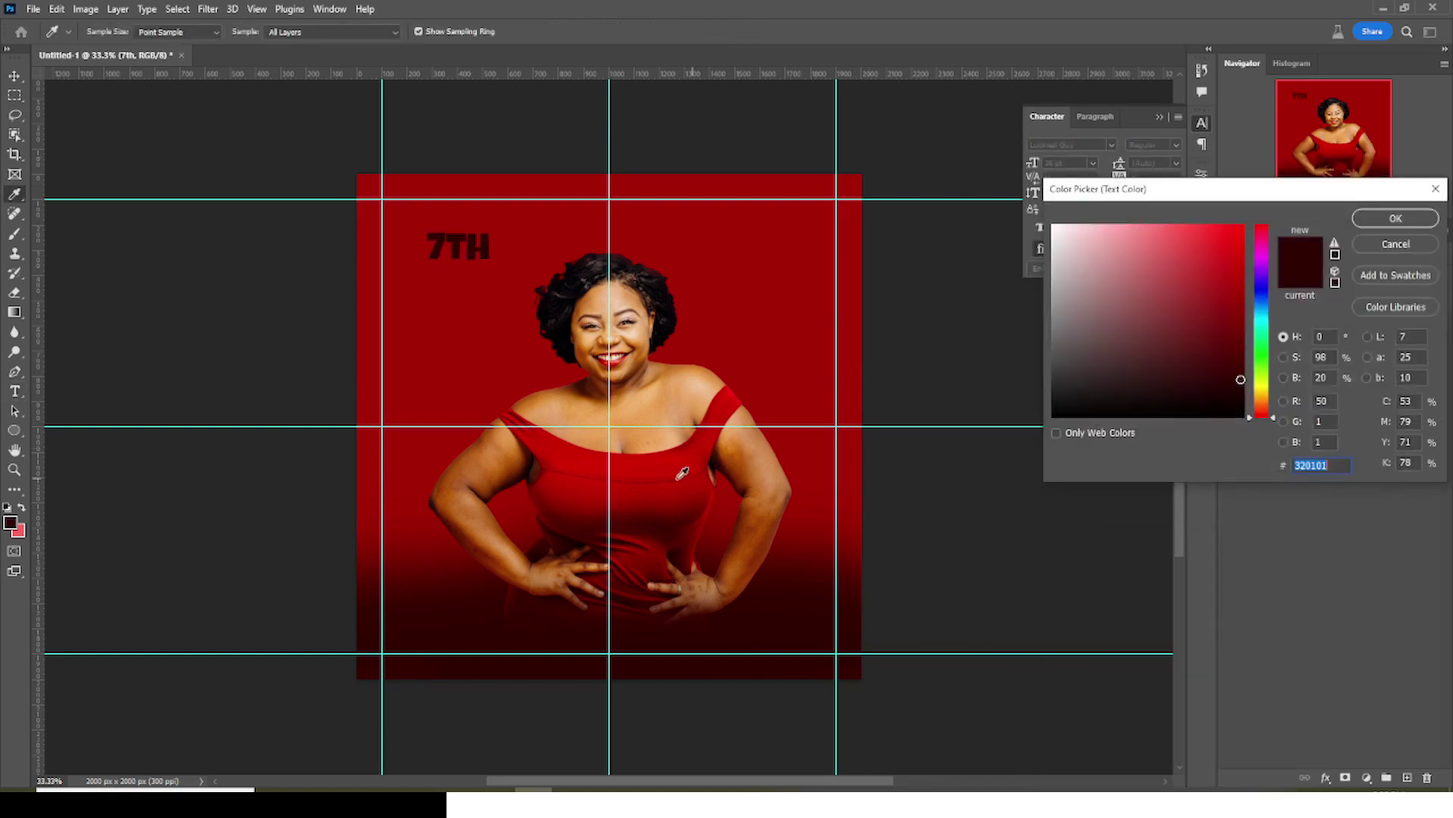
pyautogui.click(679, 453)
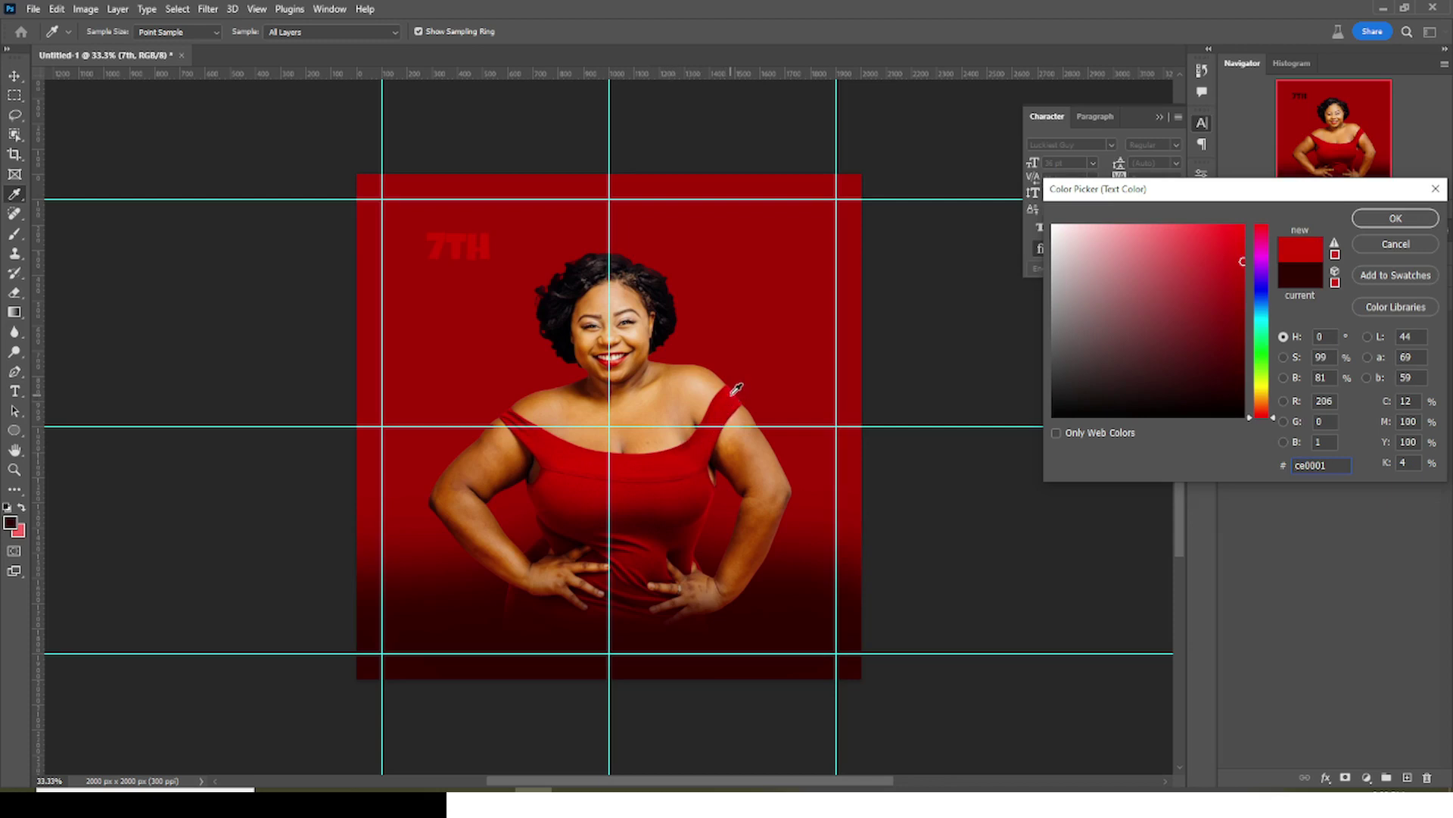
pyautogui.press('Return')
# Enlarge the "7th" text to about 196 pt and move it beside the woman's head so it runs off the canvas's right edge
pyautogui.hotkey('ctrl', 't')
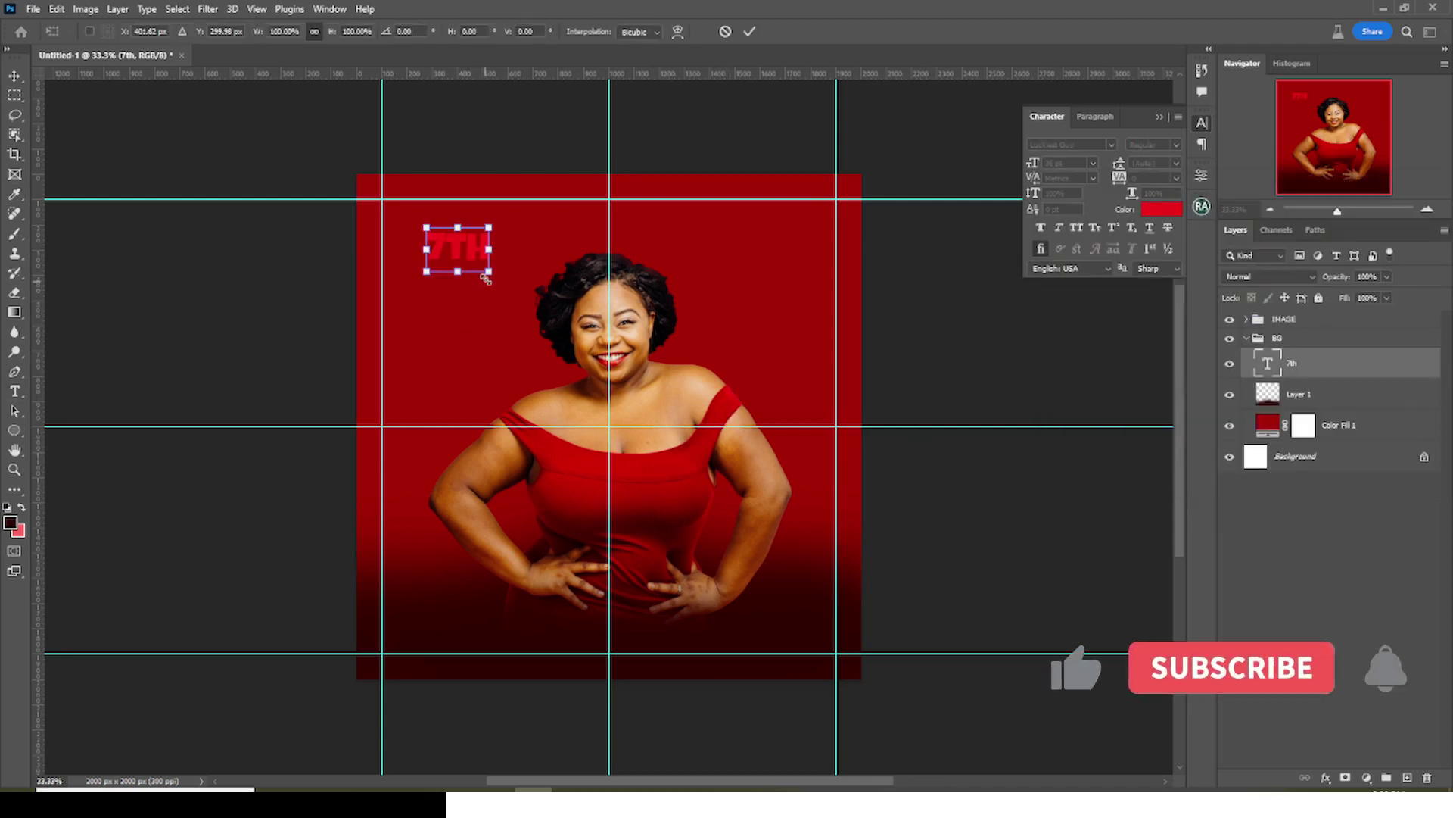
pyautogui.moveTo(486, 278); pyautogui.dragTo(768, 482)
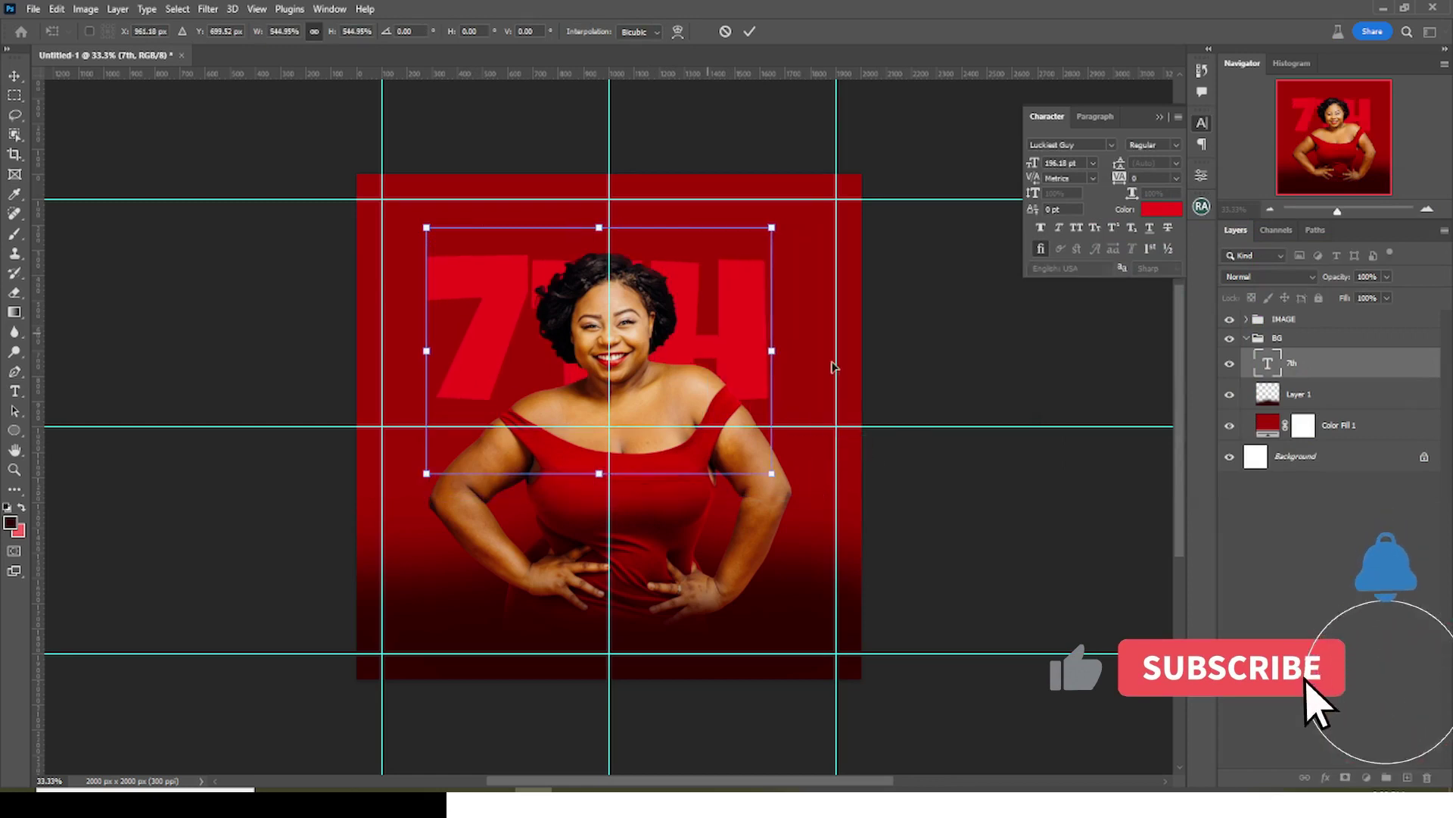
pyautogui.moveTo(834, 367); pyautogui.dragTo(905, 382)
pyautogui.moveTo(823, 399); pyautogui.dragTo(855, 375)
pyautogui.press('Return')
# Duplicate the "7th" text and place the copy below the original, shifted so its T shows under the 7
pyautogui.hotkey('ctrl', 'j')
pyautogui.press('t')
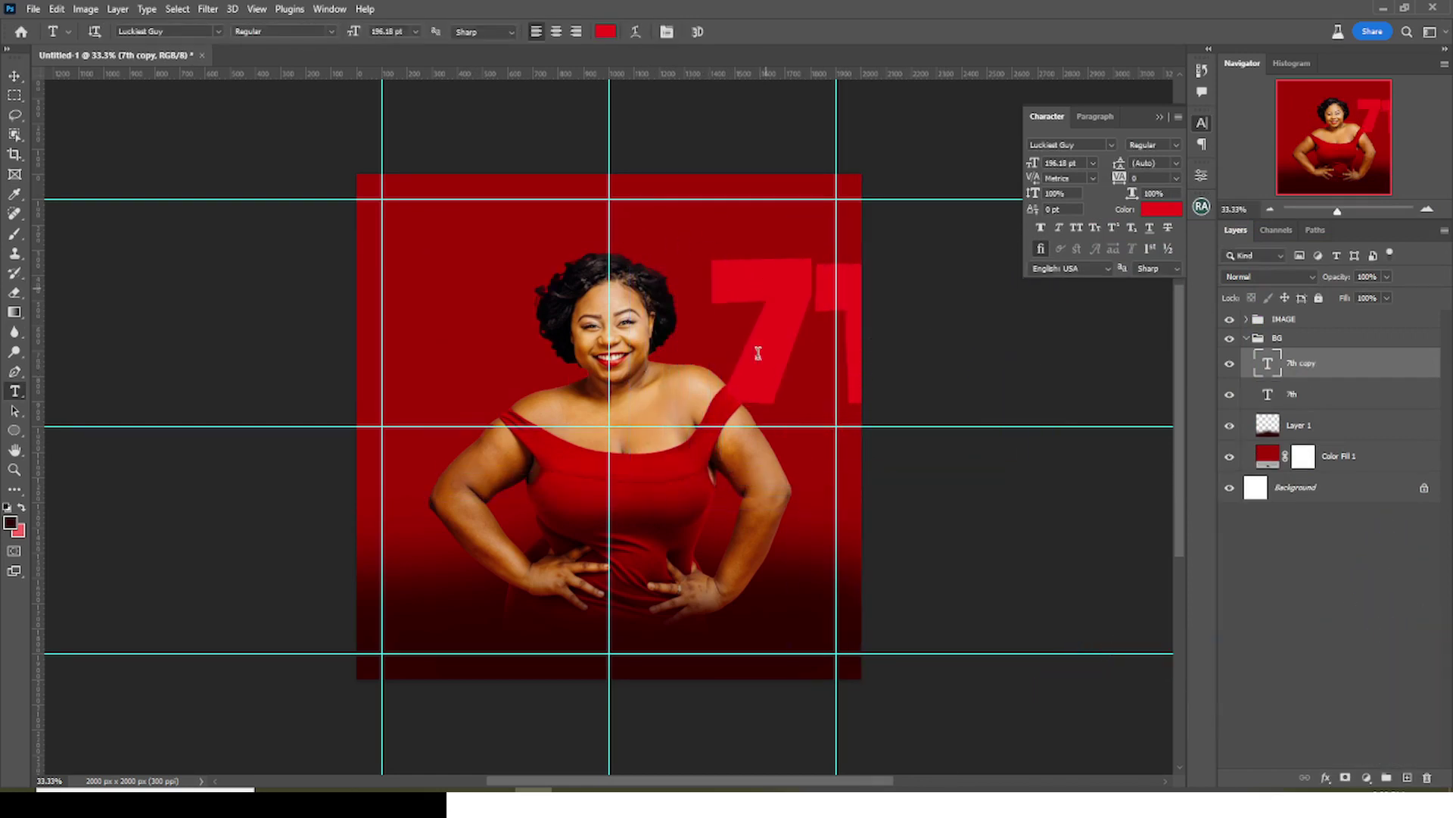
pyautogui.press('v')
pyautogui.moveTo(758, 353); pyautogui.dragTo(758, 505)
# Group both "7th" text layers, name the group 7TH and collapse the BG group
pyautogui.keyDown('shift'); pyautogui.click(1292, 395); pyautogui.keyUp('shift')
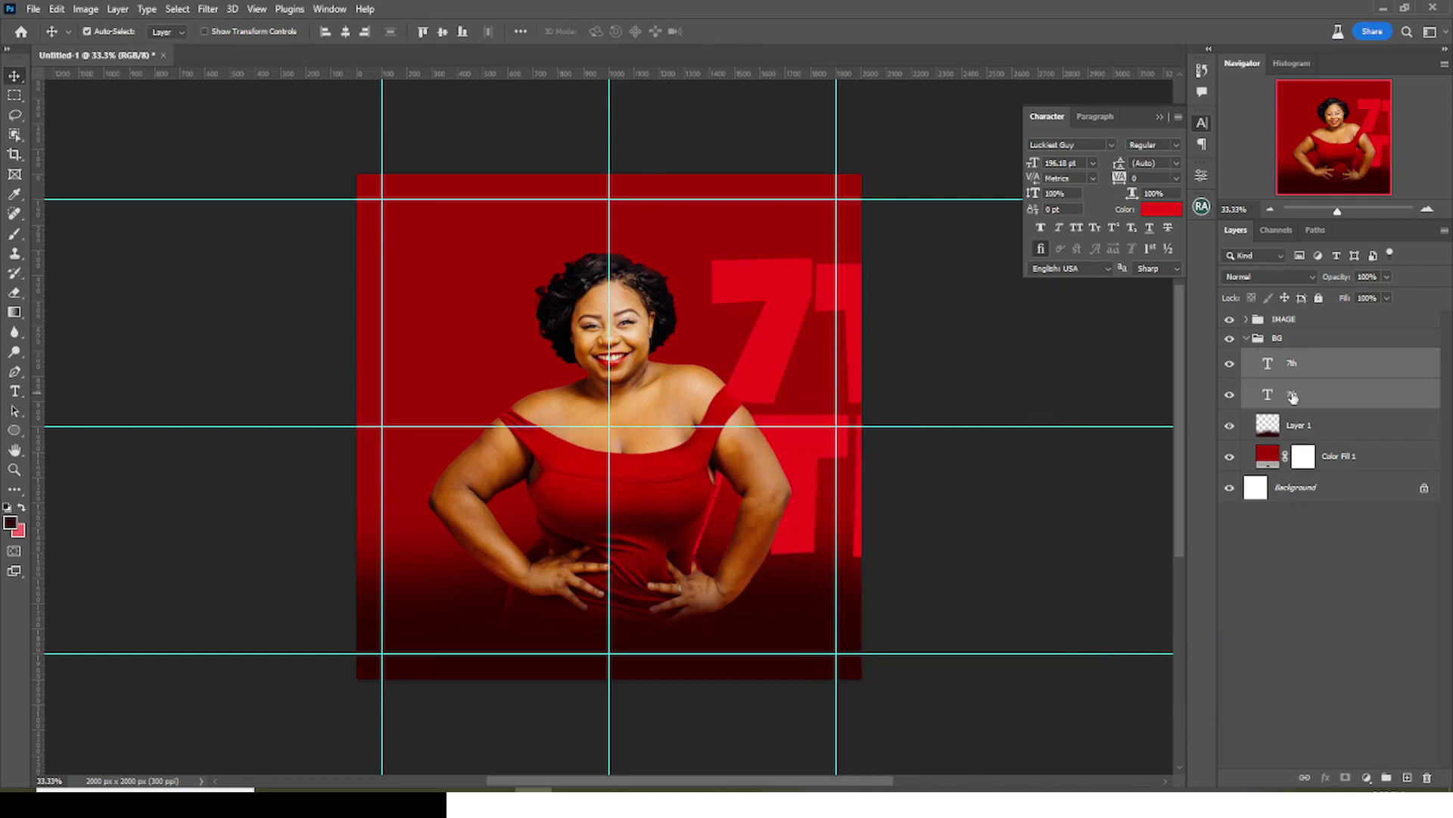
pyautogui.hotkey('ctrl', 'g')
pyautogui.doubleClick(1295, 357)
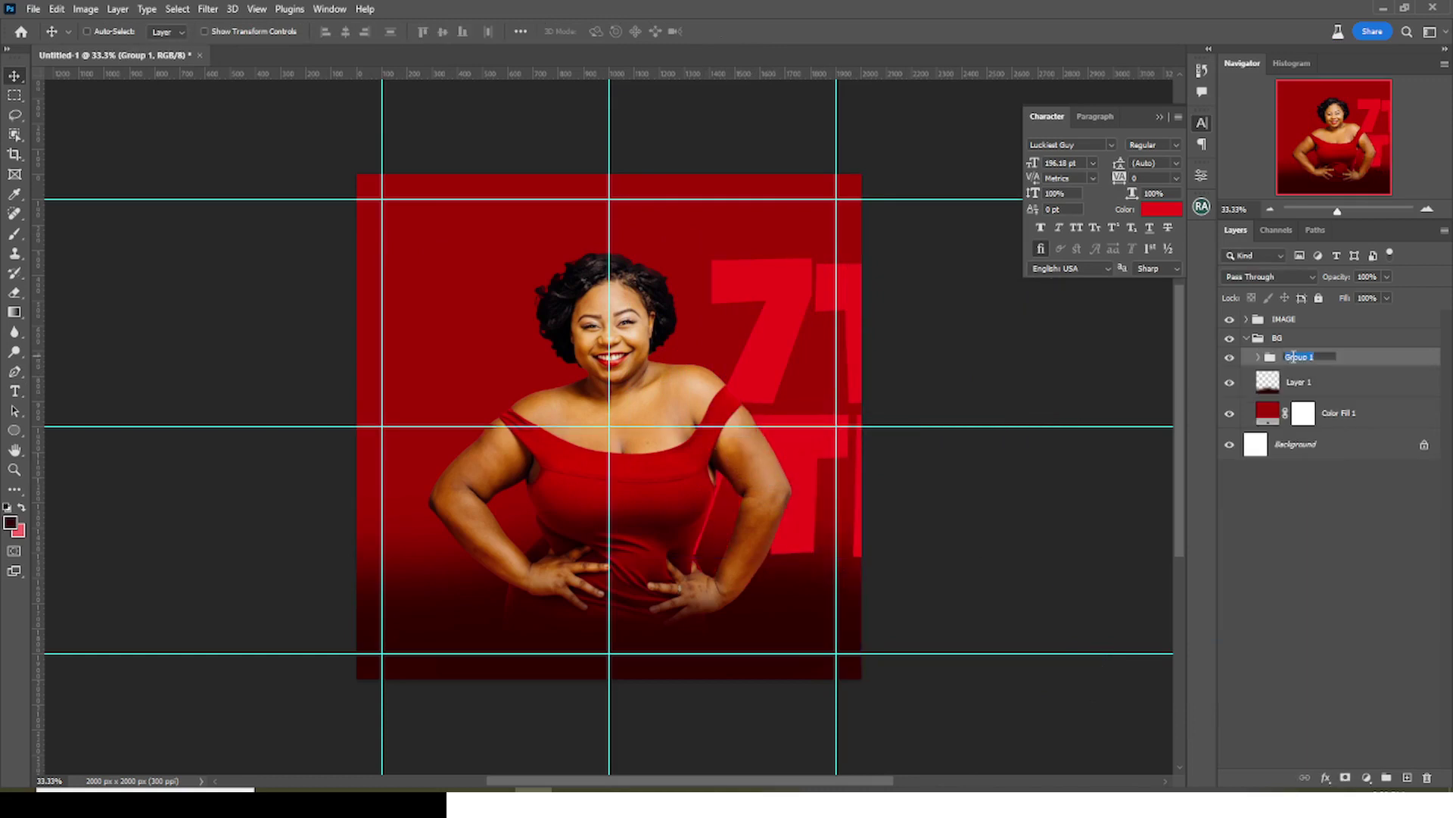
pyautogui.write('7TH')
pyautogui.press('Return')
pyautogui.click(1247, 339)
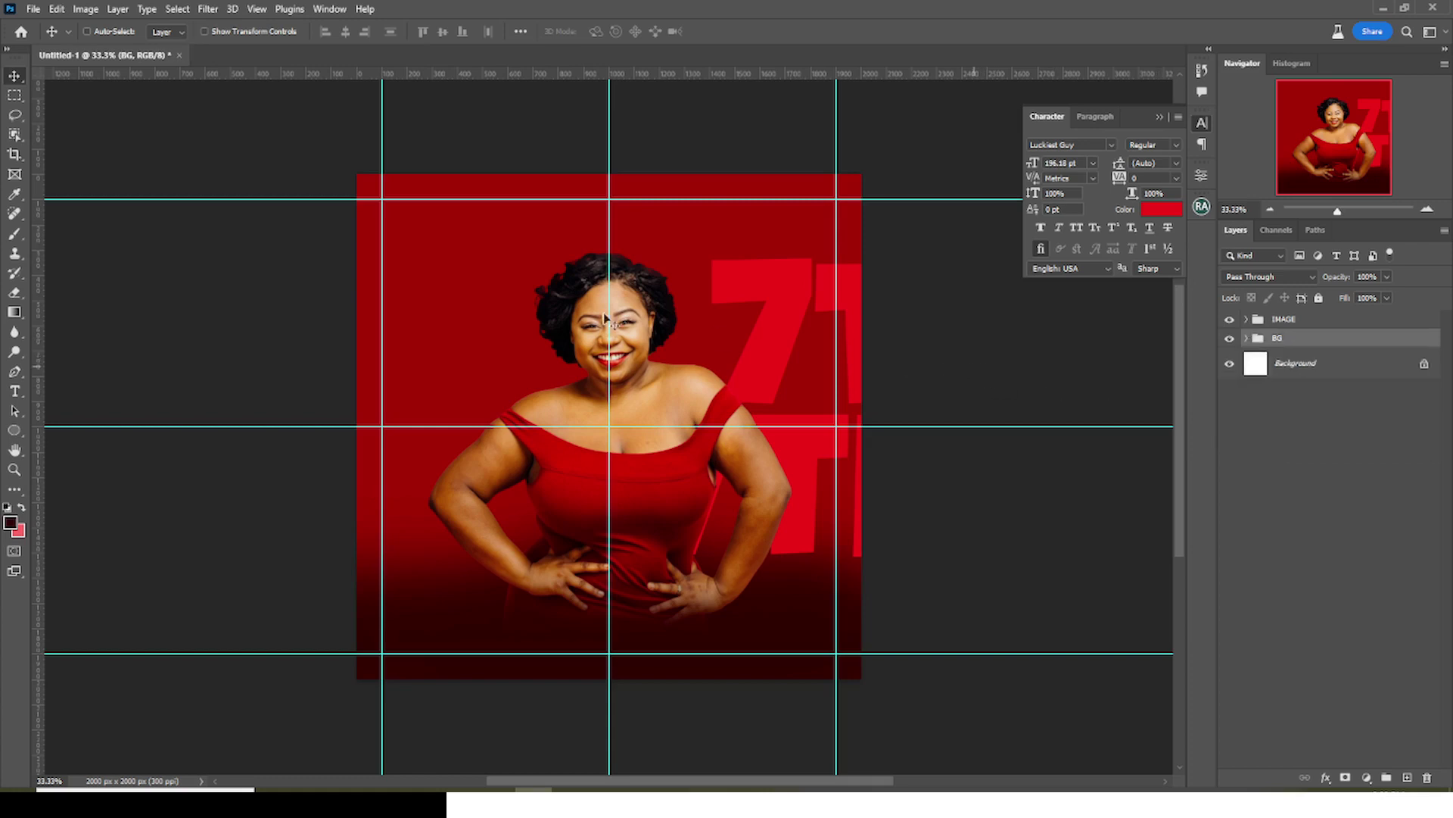
# Add a "+1" text beside the woman's face, copying its wording from the Notepad text file
pyautogui.press('t')
pyautogui.click(401, 383)
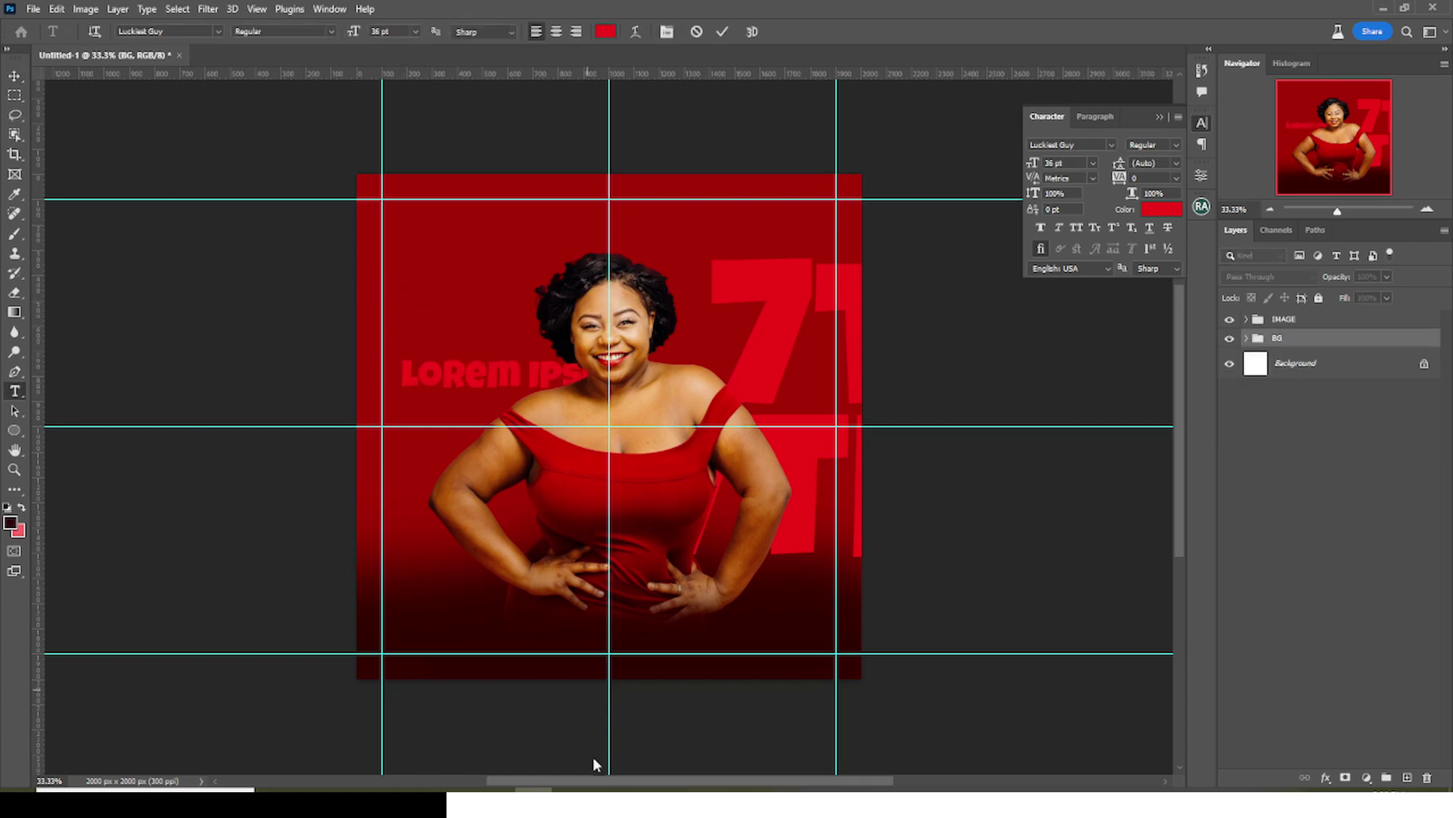
pyautogui.click(645, 802)
pyautogui.moveTo(783, 579); pyautogui.dragTo(743, 578)
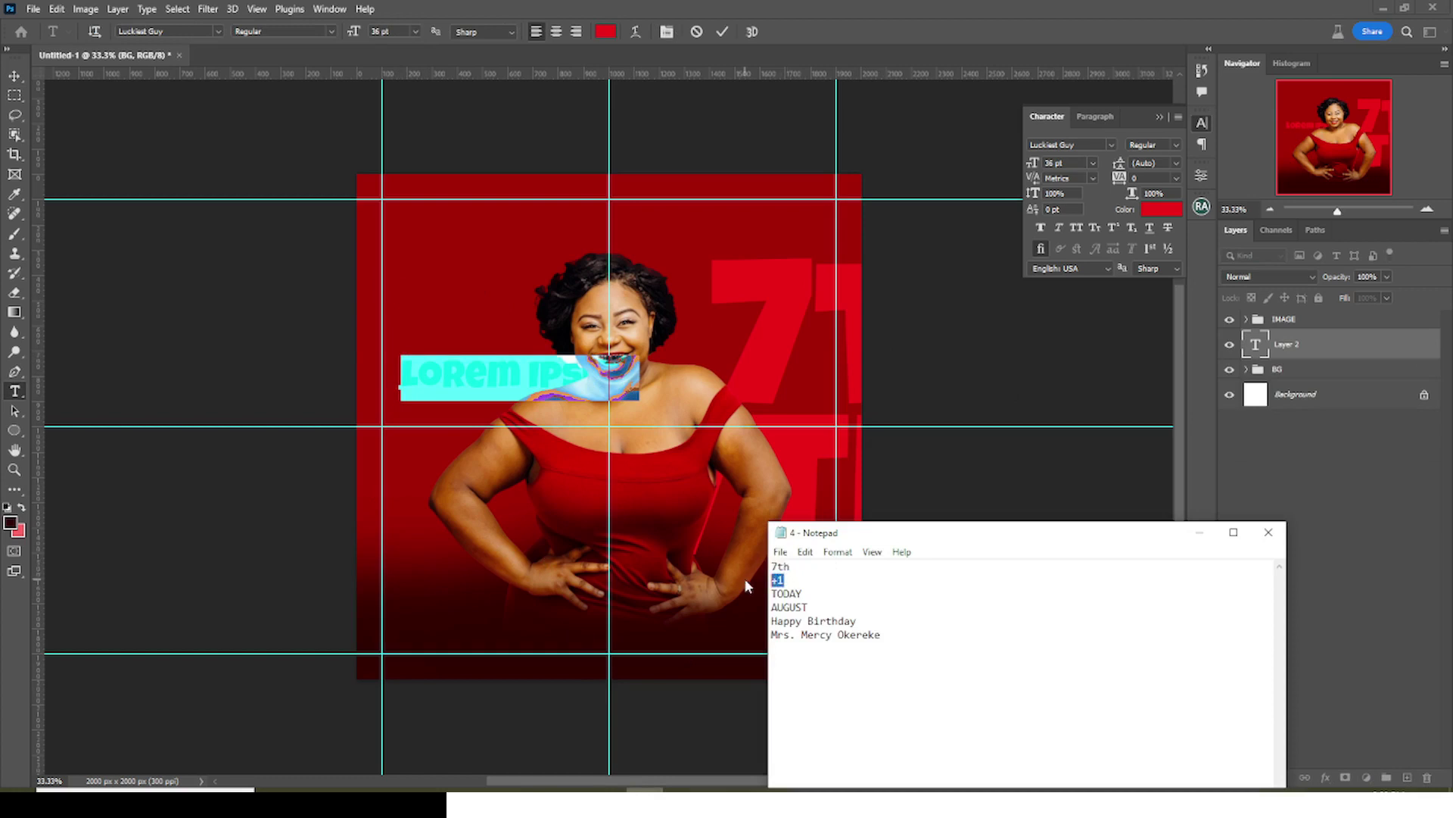
pyautogui.hotkey('ctrl', 'c')
pyautogui.click(776, 7)
pyautogui.hotkey('ctrl', 'v')
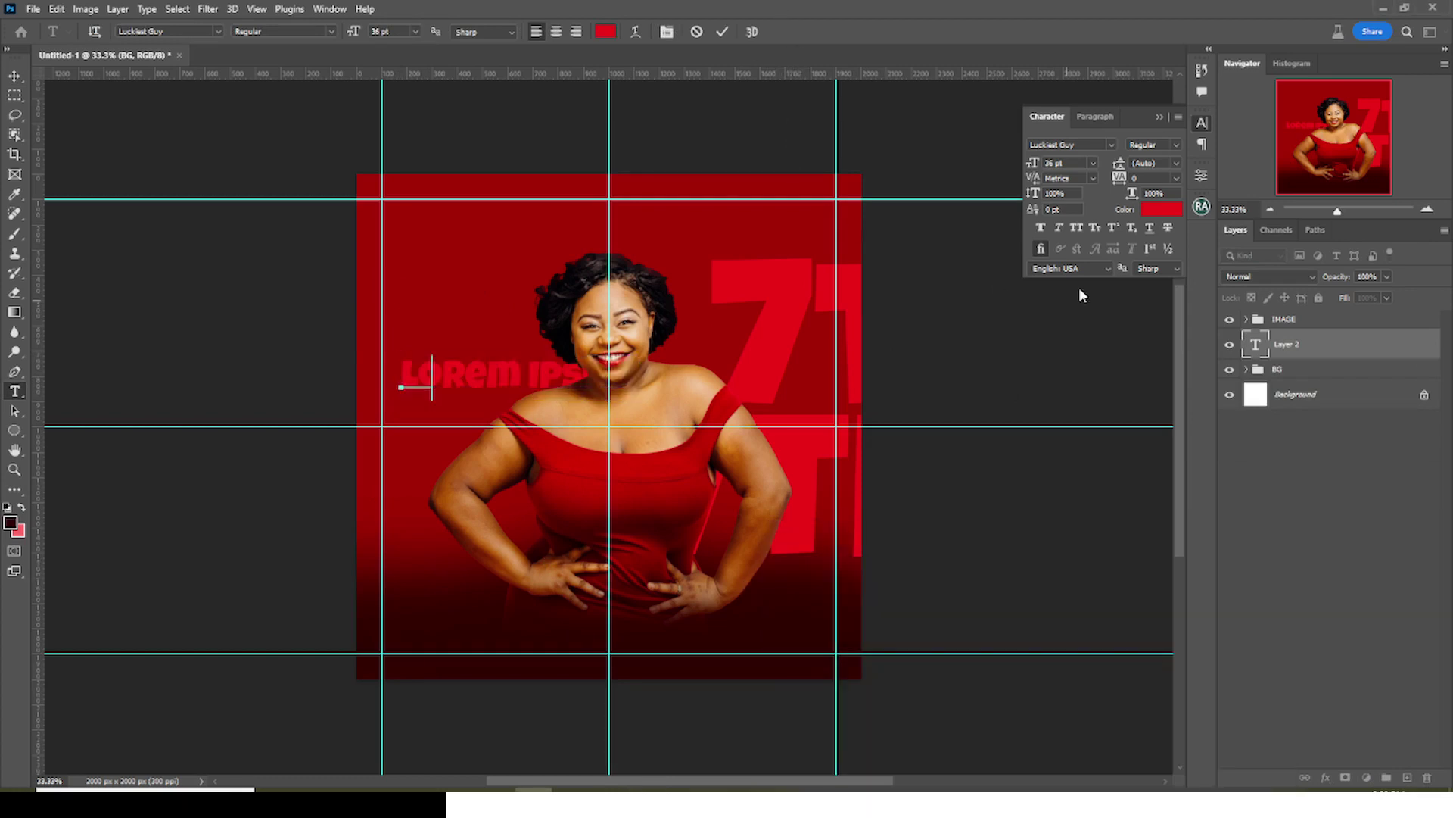
pyautogui.write('+1')
# Commit the "+1" text and duplicate its layer four times
pyautogui.click(1281, 356)
pyautogui.hotkey('ctrl', 'j')
pyautogui.hotkey('ctrl', 'j')
pyautogui.hotkey('ctrl', 'j')
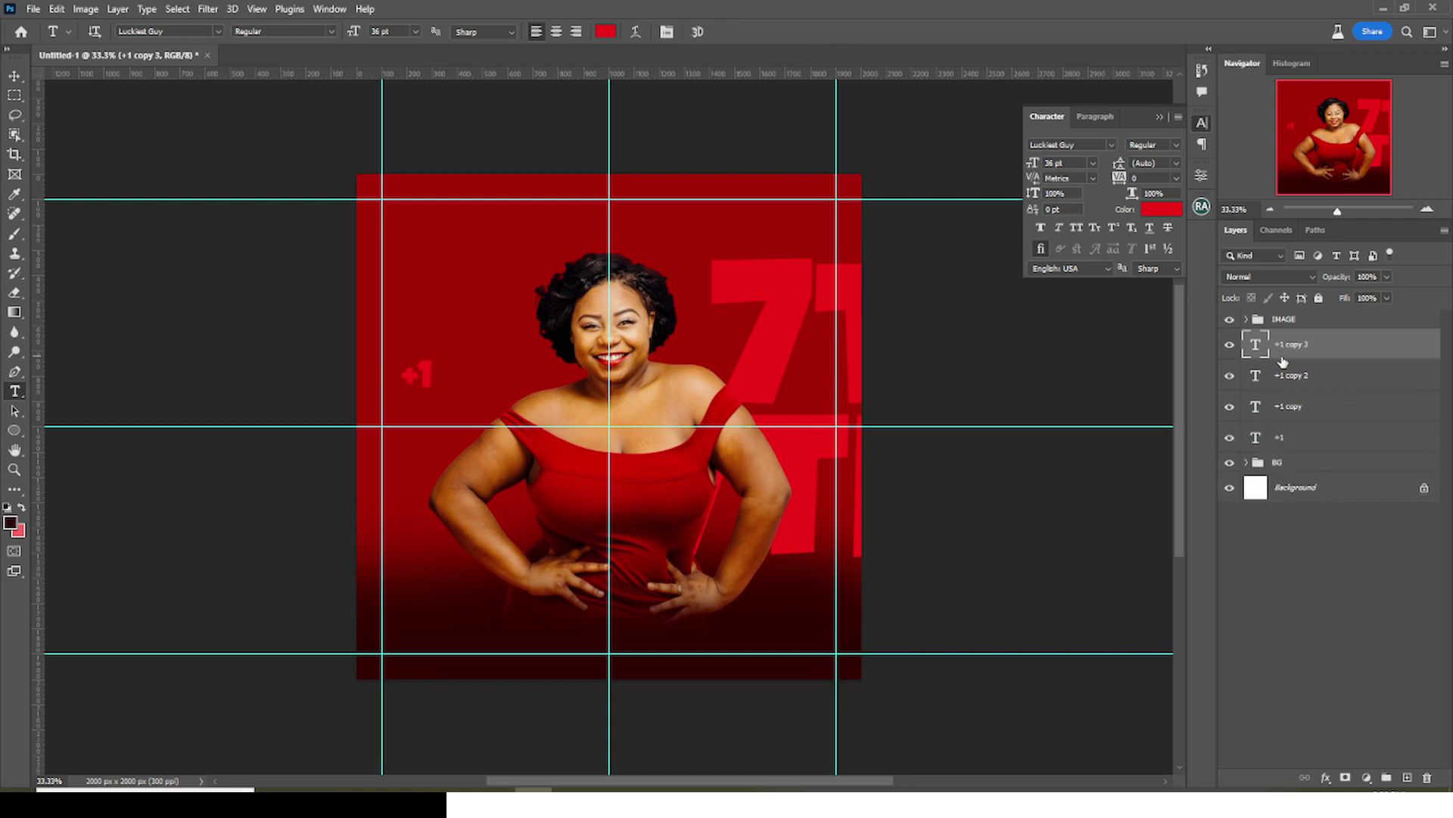
pyautogui.hotkey('ctrl', 'j')
pyautogui.press('v')
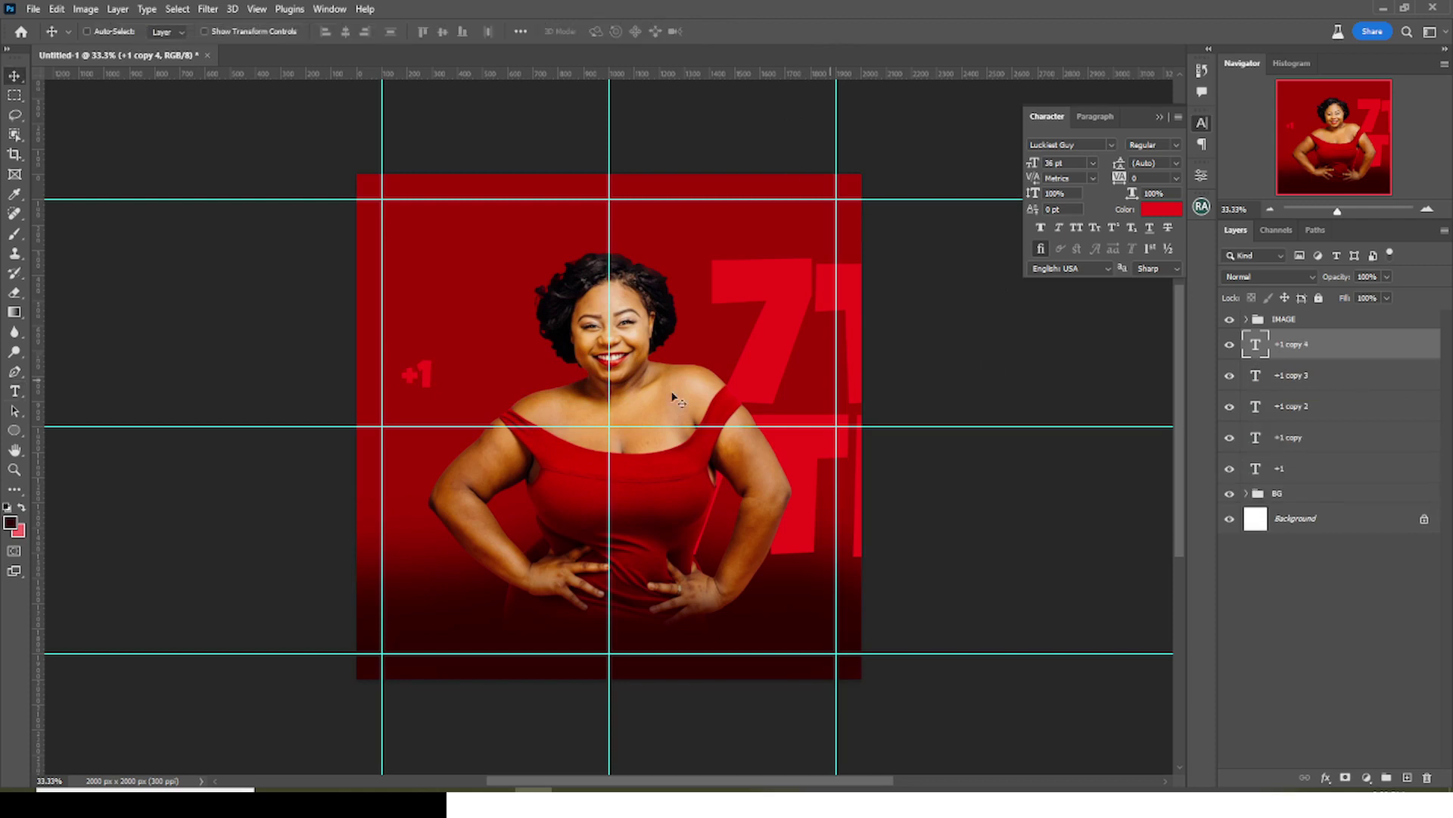
# Move the topmost "+1" copy just below the original and replace its wording with TODAY from the Notepad file
pyautogui.moveTo(411, 383); pyautogui.dragTo(411, 422)
pyautogui.doubleClick(1256, 345)
pyautogui.hotkey('alt', 'Tab')
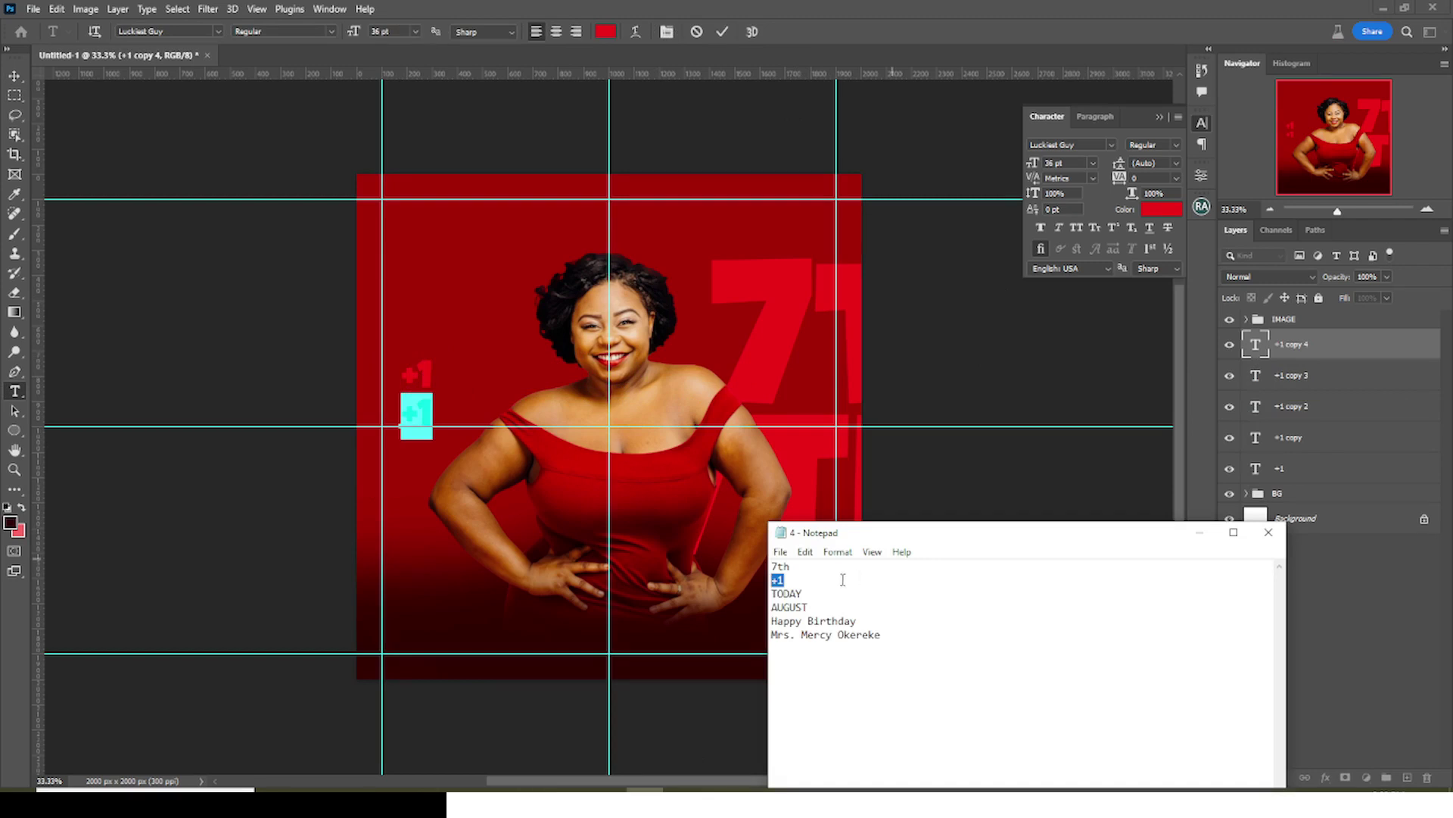
pyautogui.doubleClick(788, 592)
pyautogui.hotkey('ctrl', 'c')
pyautogui.hotkey('alt', 'Tab')
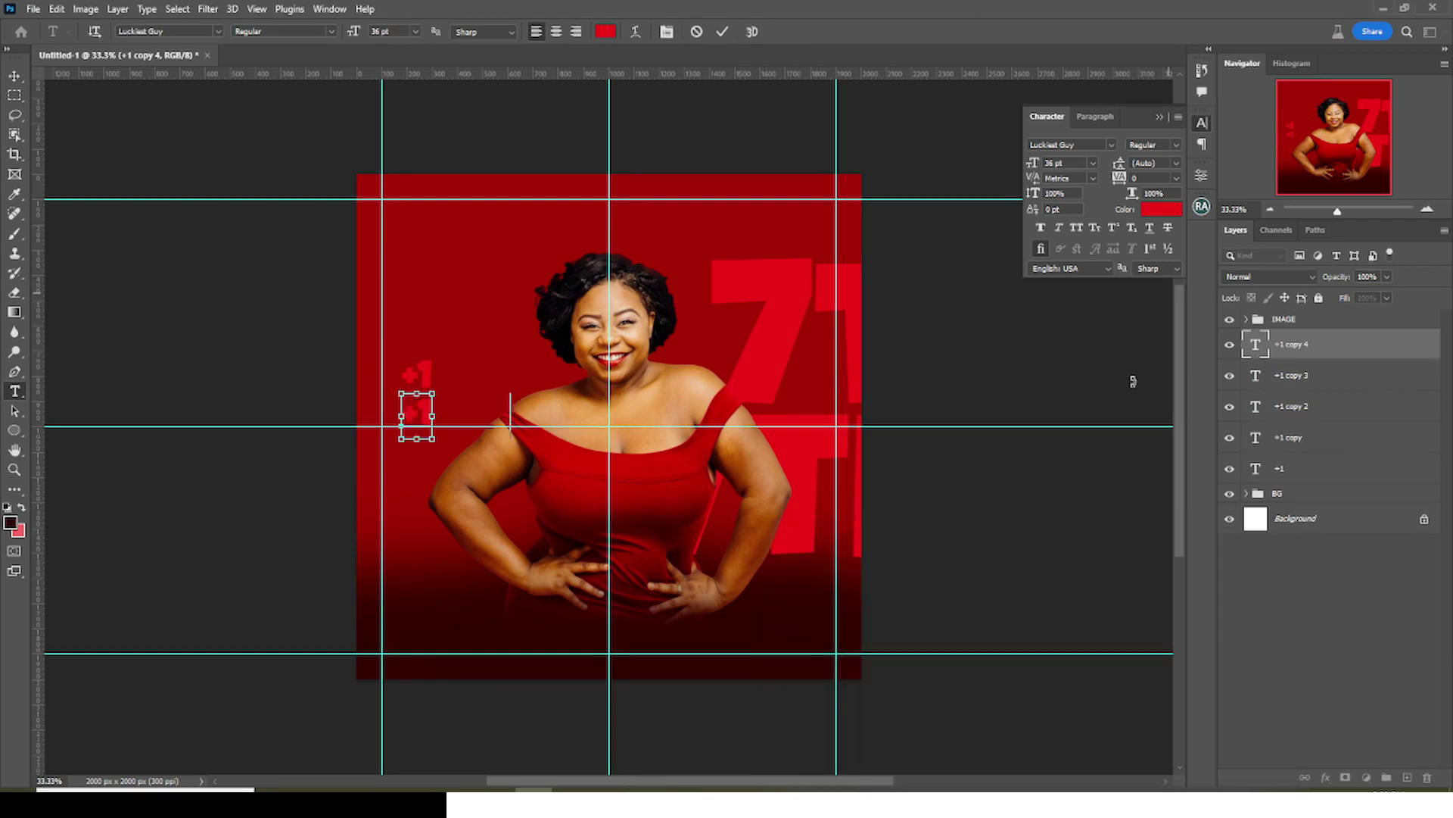
pyautogui.hotkey('ctrl', 'v')
pyautogui.hotkey('ctrl', 'Return')
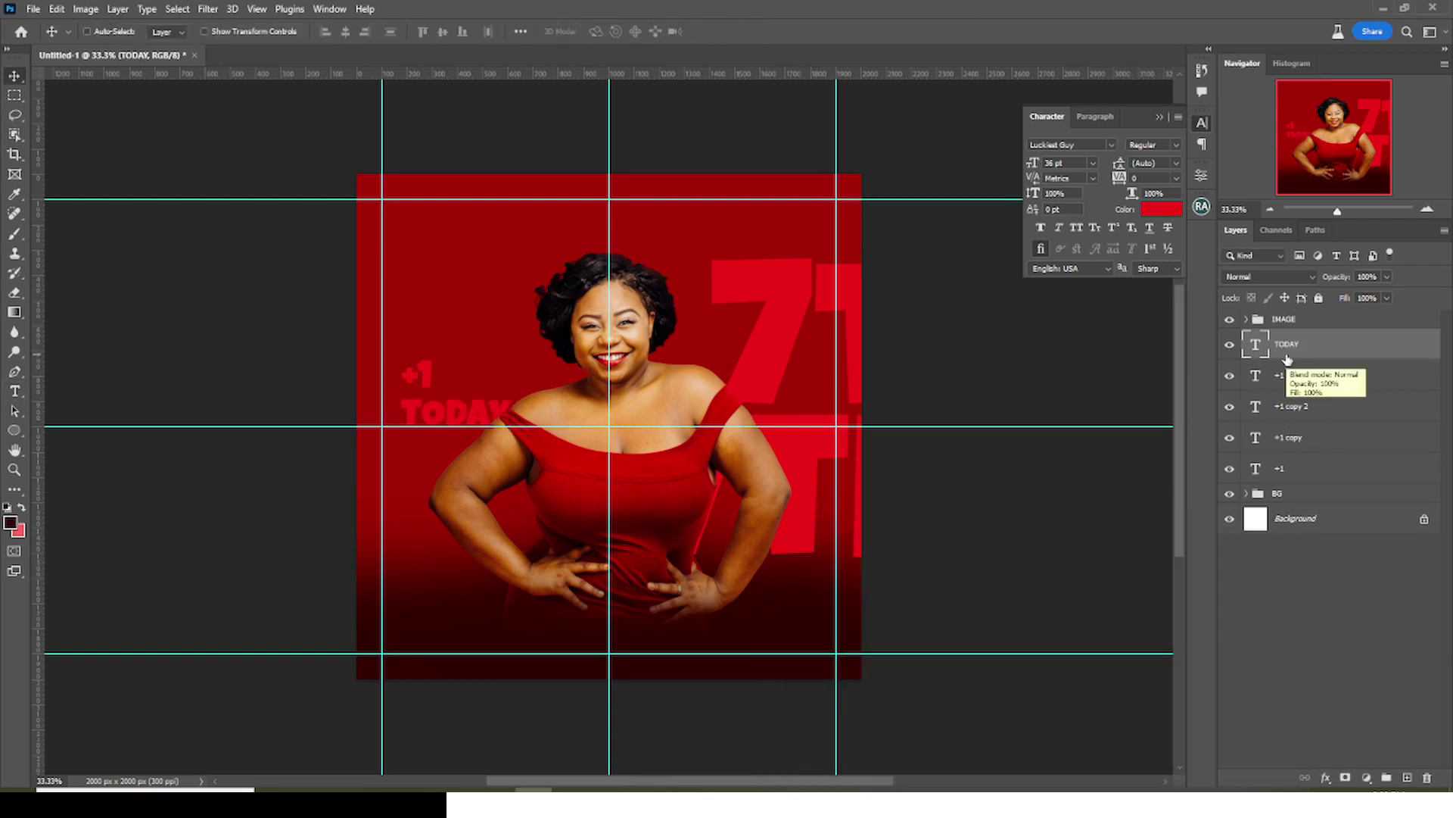
# Enlarge the four "+1" layers together to about 75 pt and align them to the canvas's left margin guide
pyautogui.hotkey('ctrl', 't')
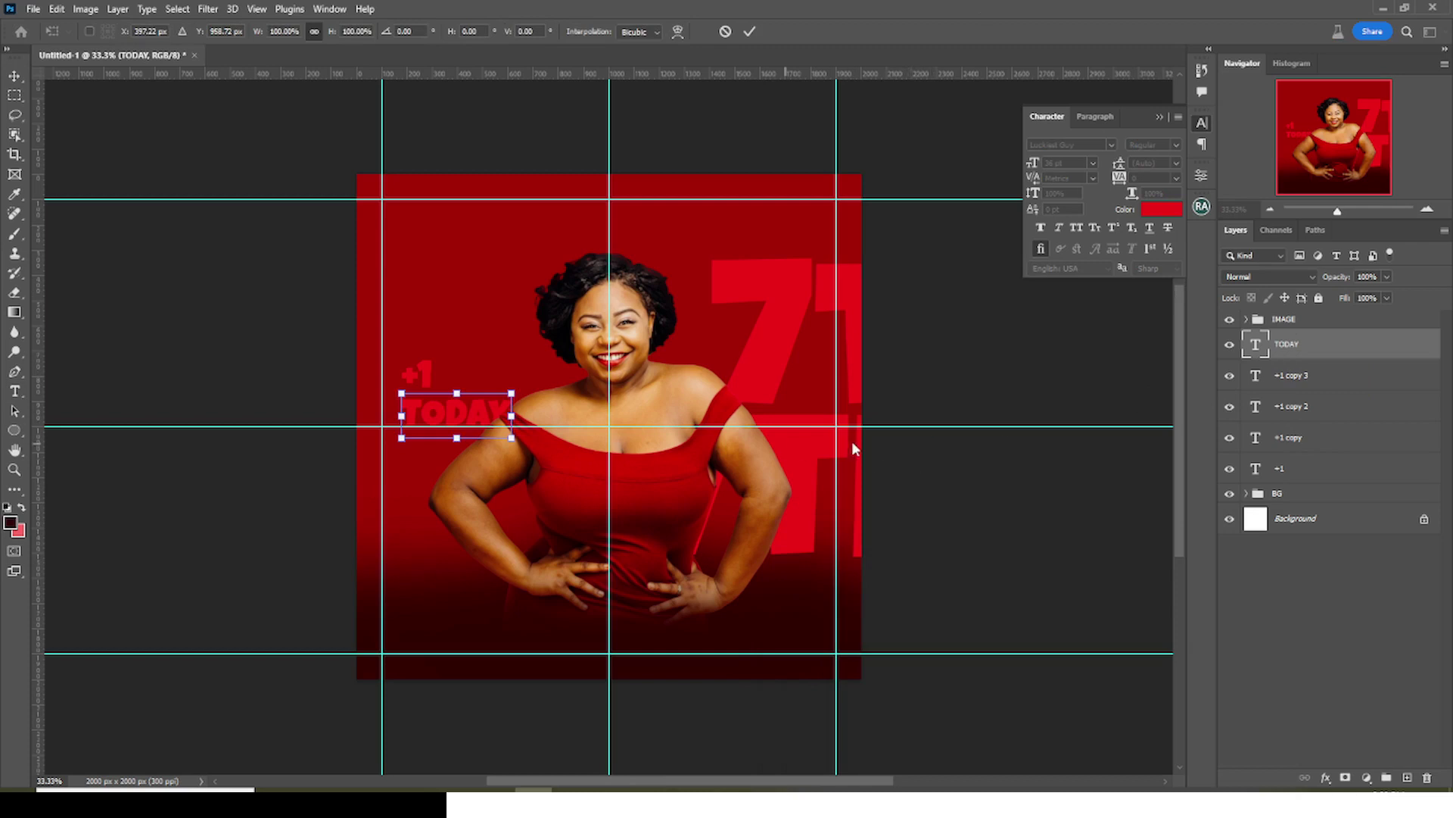
pyautogui.press('Return')
pyautogui.click(1296, 376)
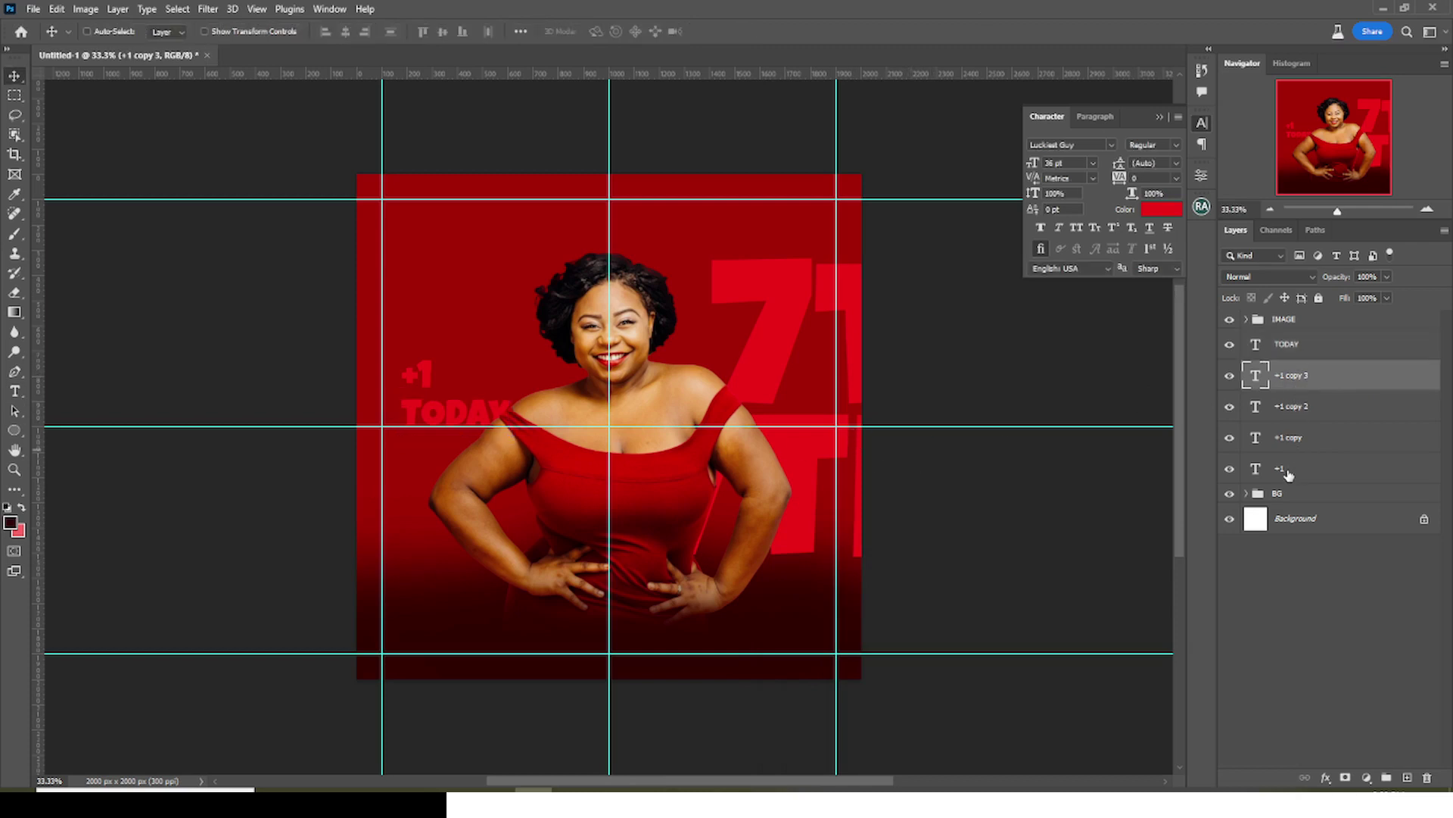
pyautogui.keyDown('shift'); pyautogui.click(1289, 471); pyautogui.keyUp('shift')
pyautogui.hotkey('ctrl', 't')
pyautogui.moveTo(433, 388); pyautogui.dragTo(417, 322)
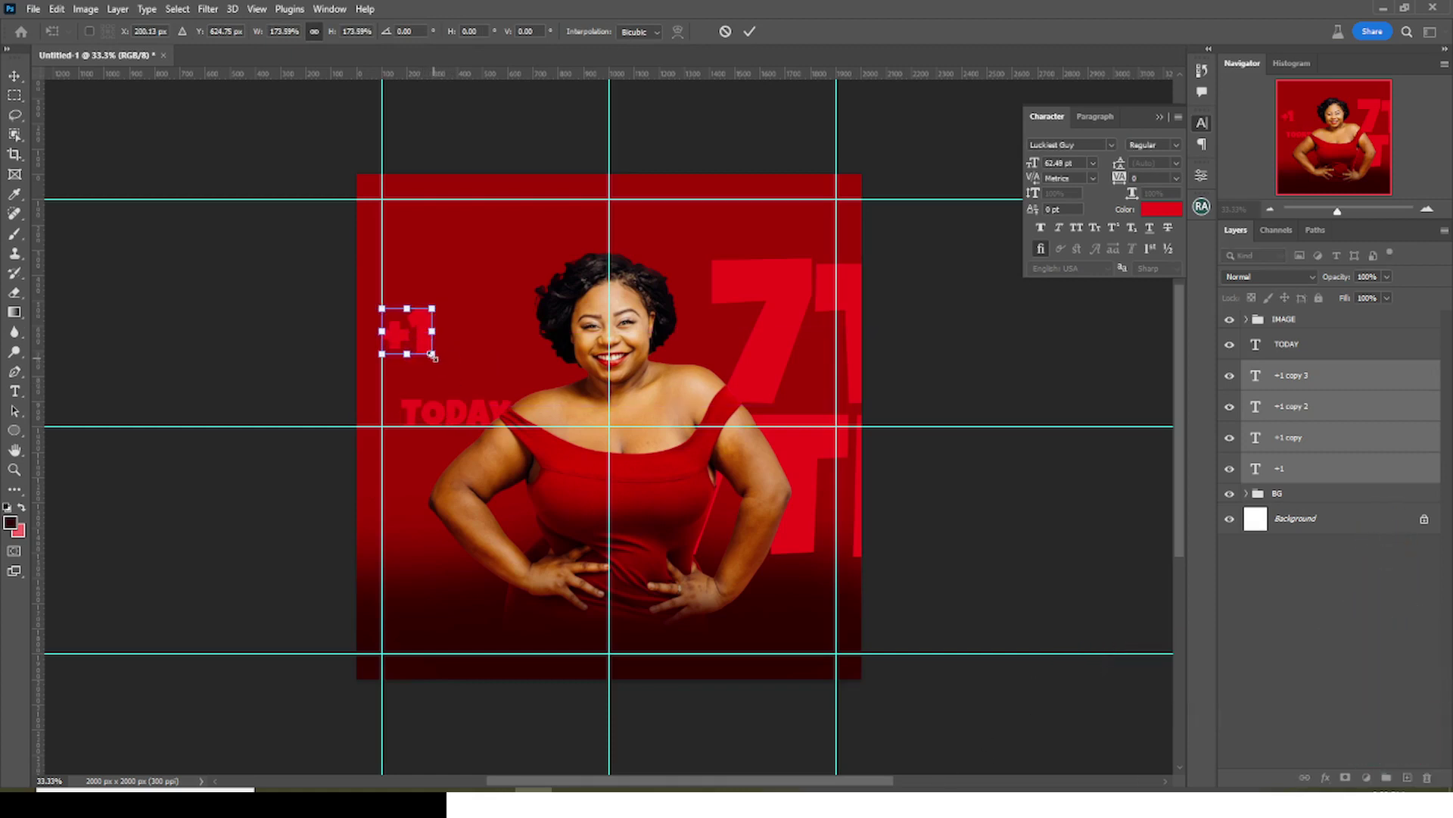
pyautogui.press('Return')
# Duplicate the TODAY text layer three times
pyautogui.click(1287, 345)
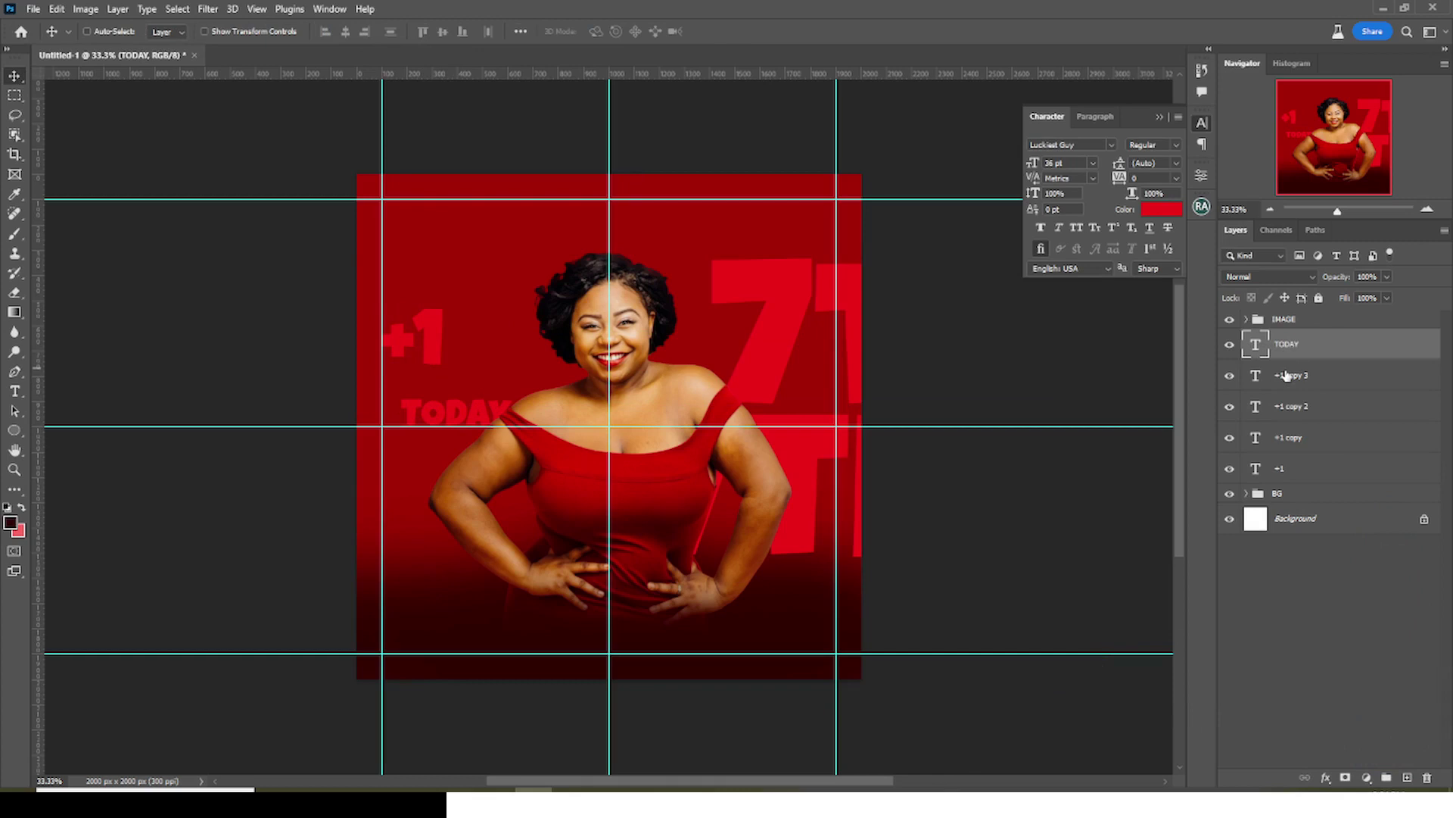
pyautogui.hotkey('ctrl', 'j')
pyautogui.hotkey('ctrl', 'j')
pyautogui.hotkey('ctrl', 'j')
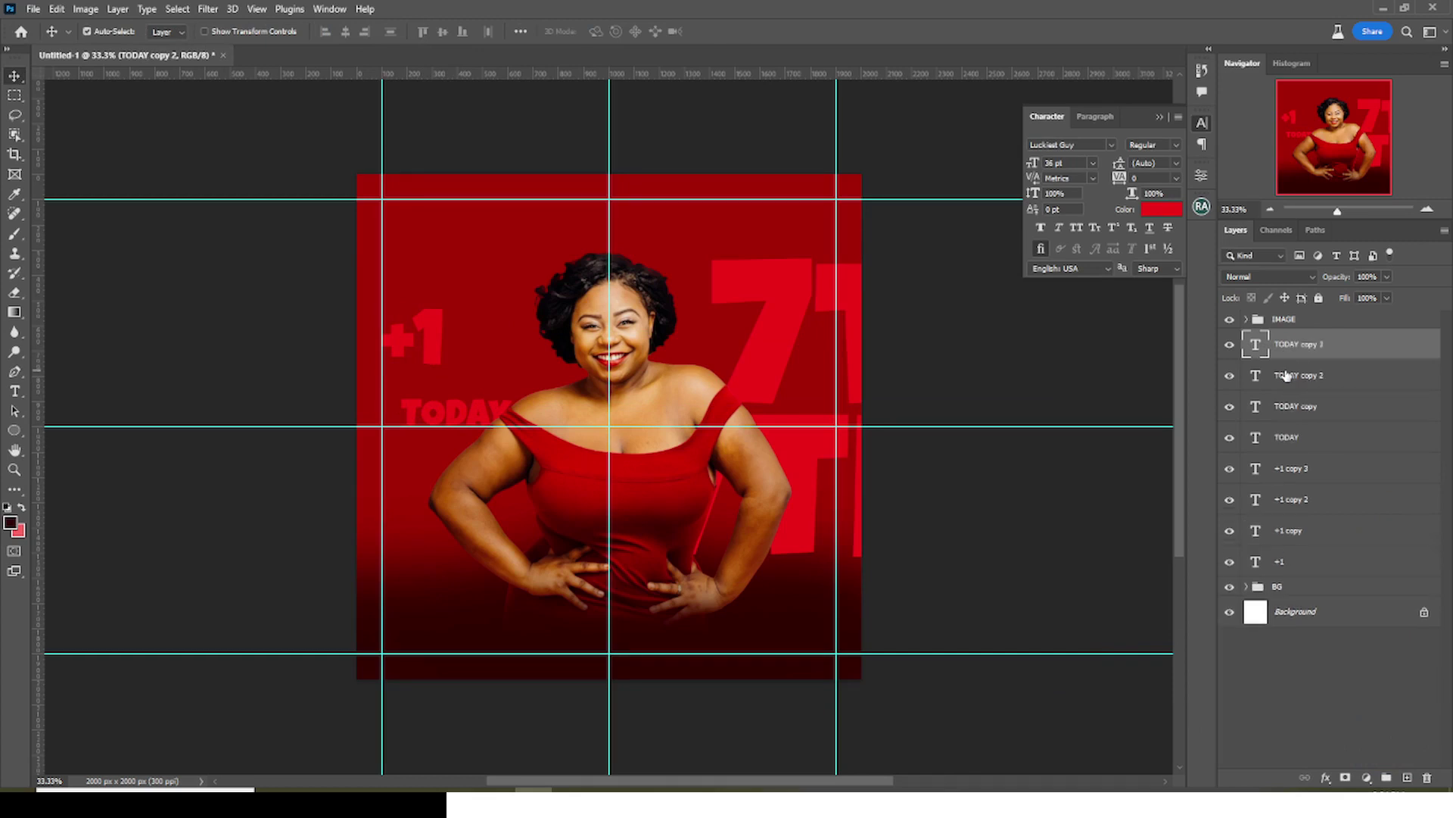
# Scale the four TODAY layers together to about 20 pt and place them under the "+1", matching its width
pyautogui.keyDown('shift'); pyautogui.click(1293, 443); pyautogui.keyUp('shift')
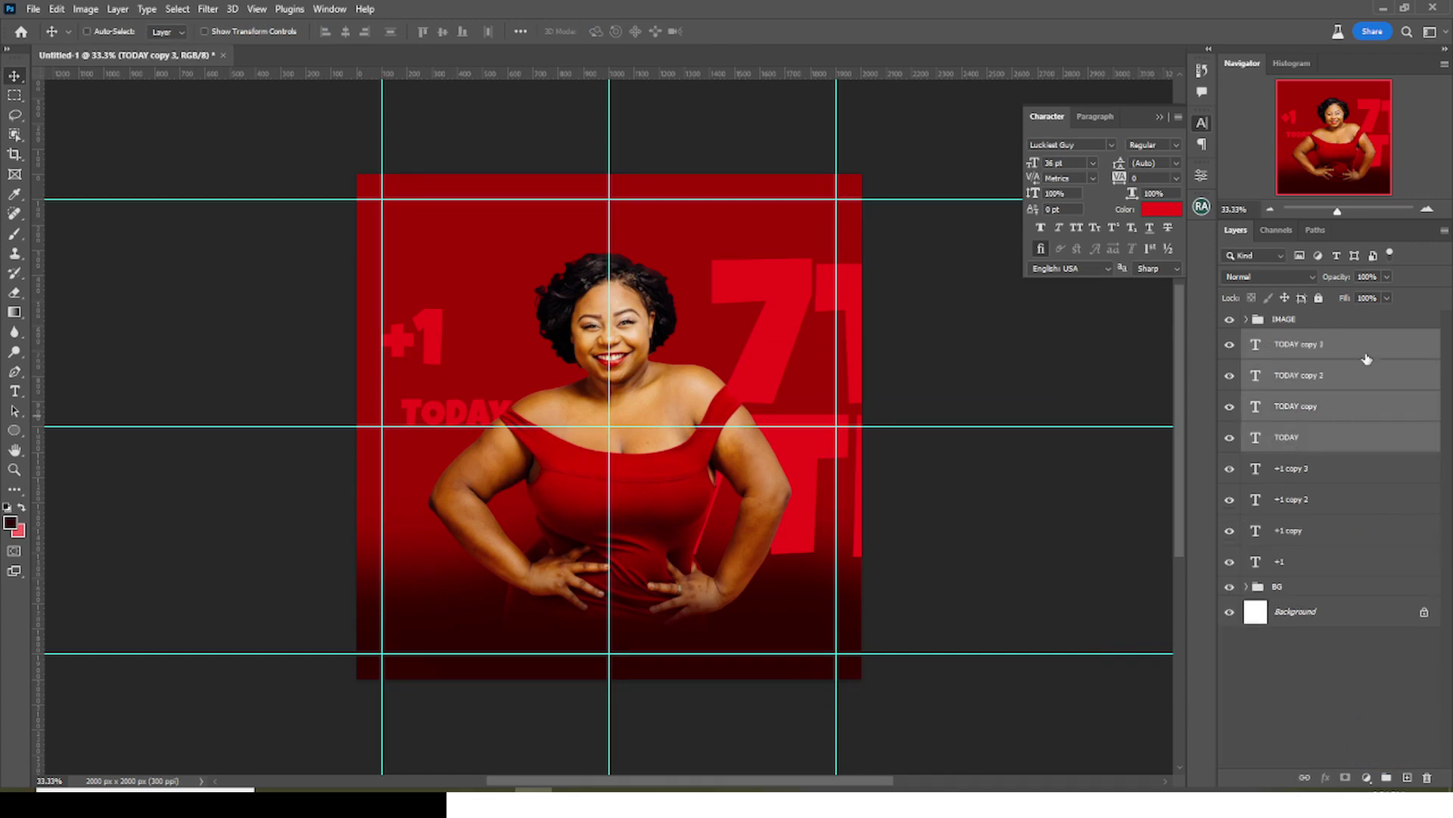
pyautogui.hotkey('ctrl', 't')
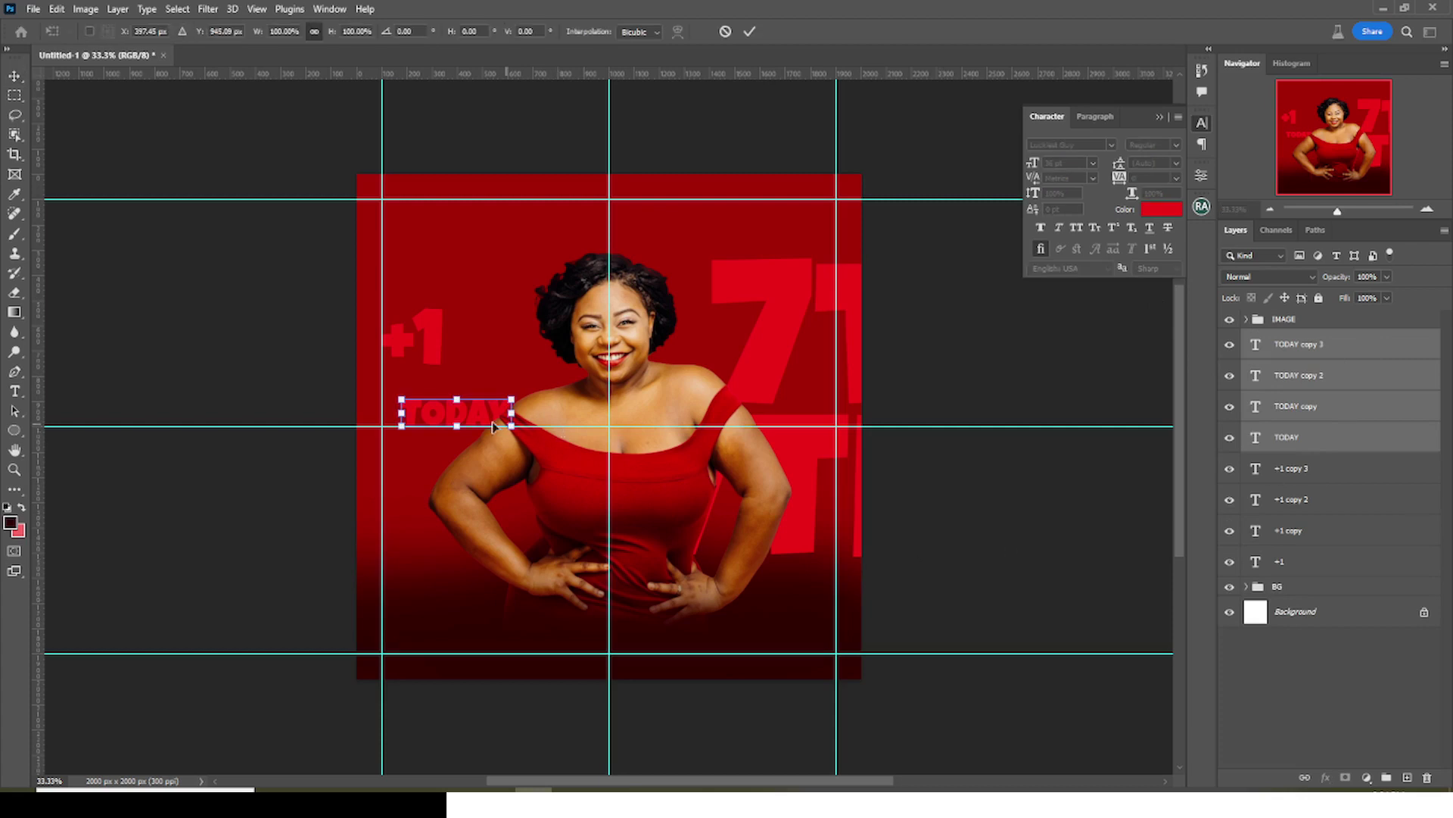
pyautogui.moveTo(492, 426); pyautogui.dragTo(474, 410)
pyautogui.moveTo(493, 408); pyautogui.dragTo(443, 397)
pyautogui.press('Return')
# Move the topmost TODAY copy straight down to the woman's hands and the original "+1" straight up above its copies
pyautogui.click(1288, 345)
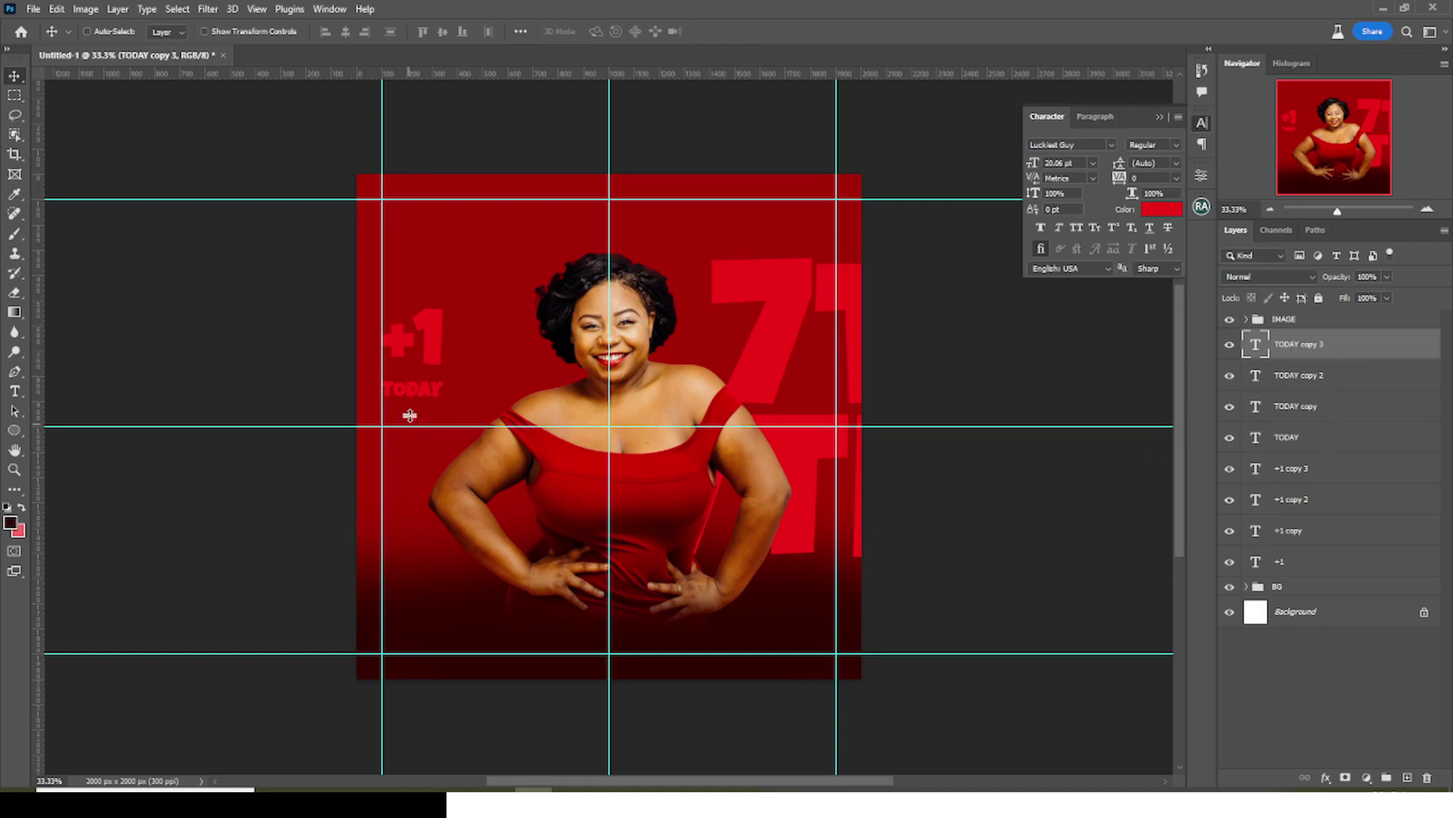
pyautogui.moveTo(403, 393); pyautogui.dragTo(403, 560)
pyautogui.click(1281, 574)
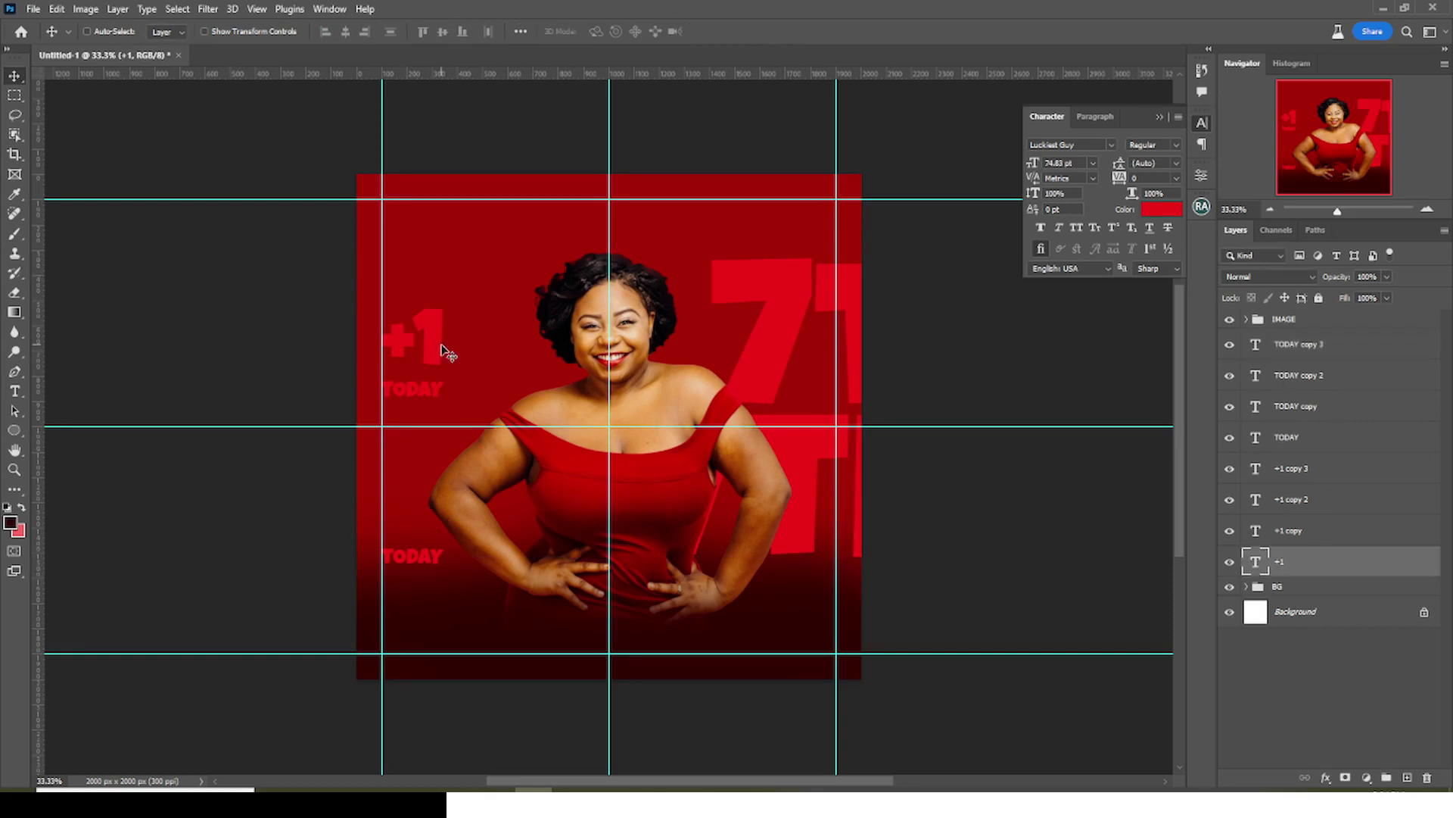
pyautogui.moveTo(447, 352); pyautogui.dragTo(447, 273)
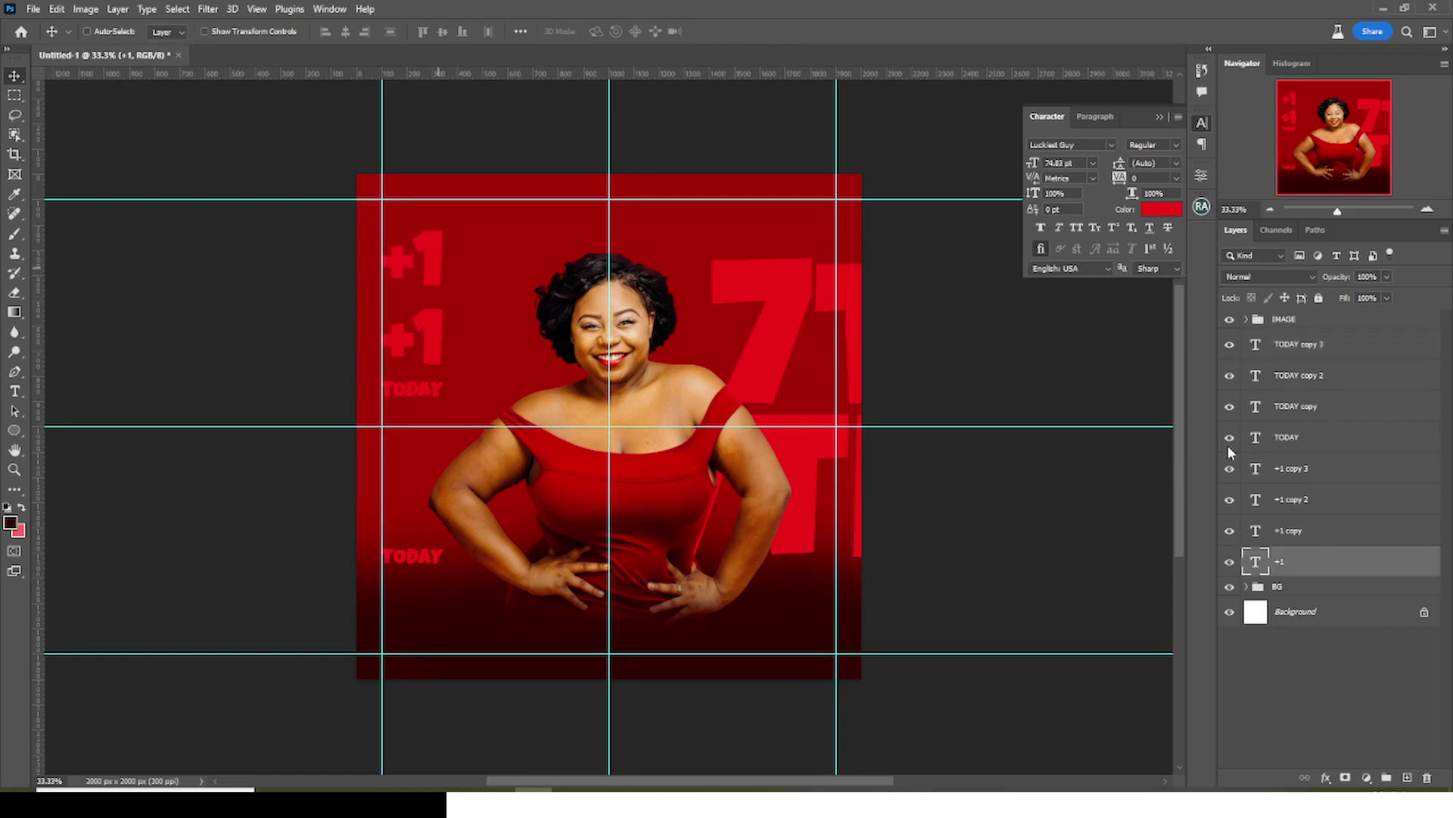
# Distribute all "+1" and TODAY layers evenly in a vertical column, nudge the top "+1" slightly down and even out the spacing again
pyautogui.keyDown('shift'); pyautogui.click(1329, 358); pyautogui.keyUp('shift')
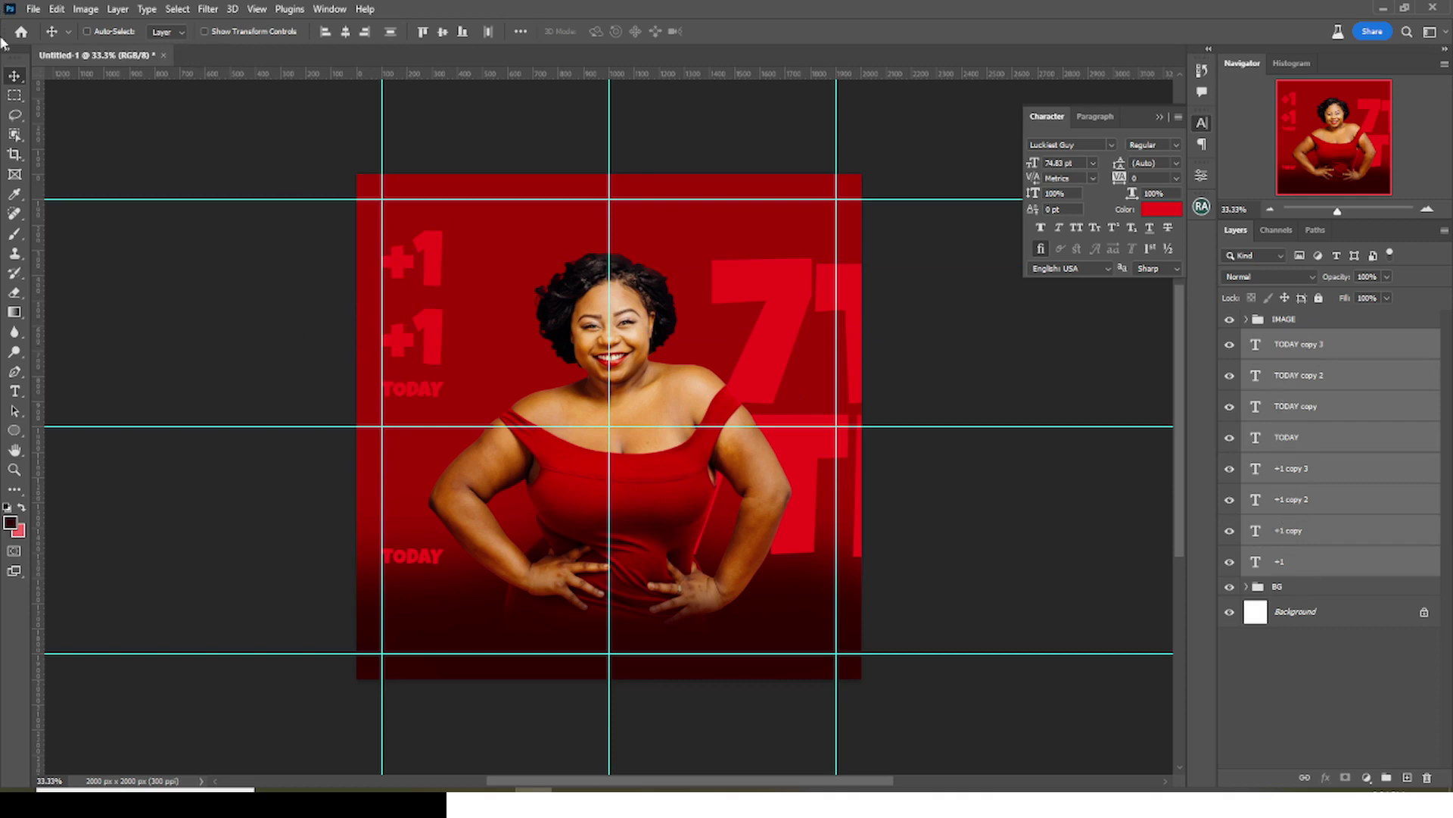
pyautogui.click(390, 32)
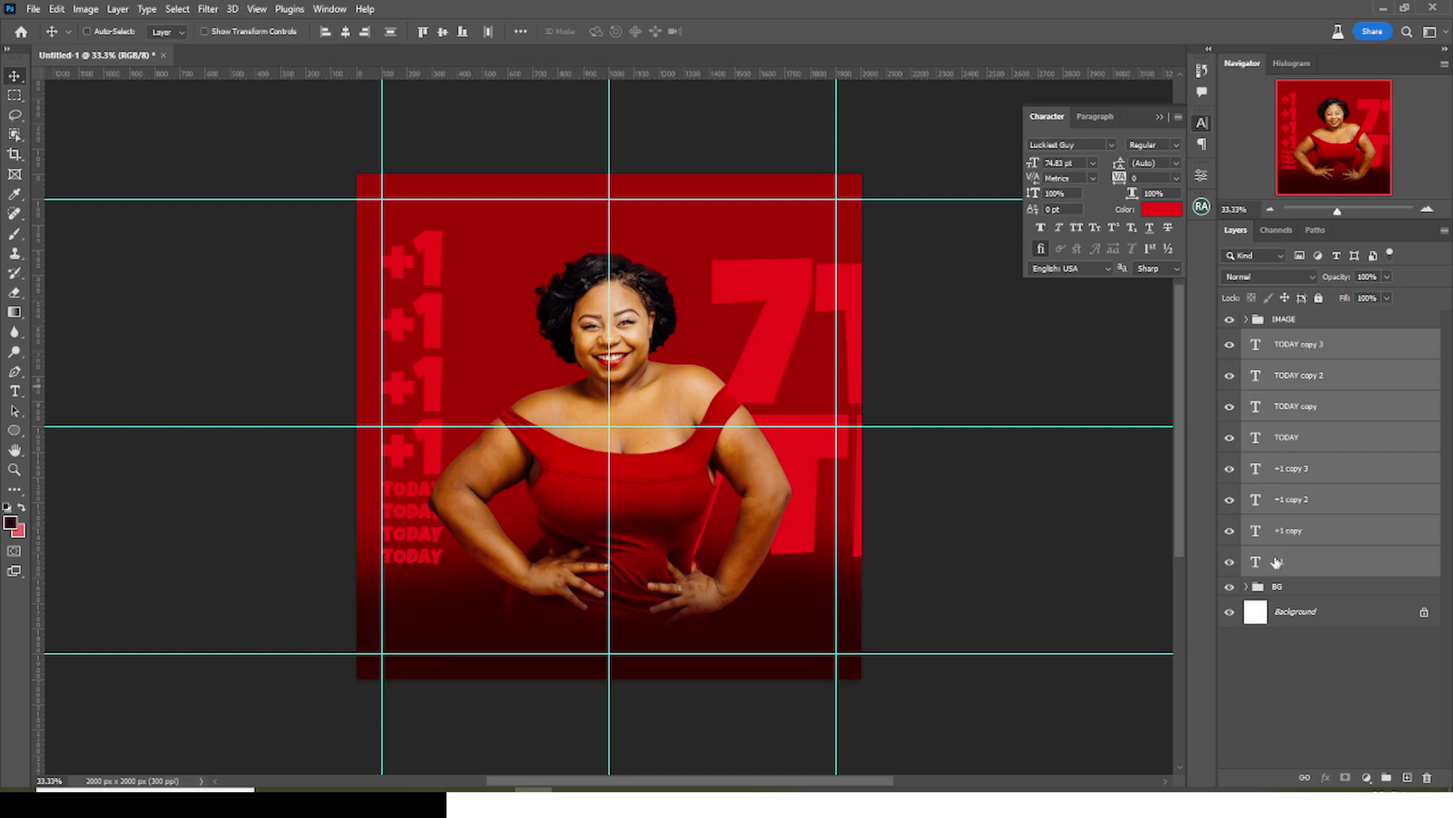
pyautogui.click(1264, 560)
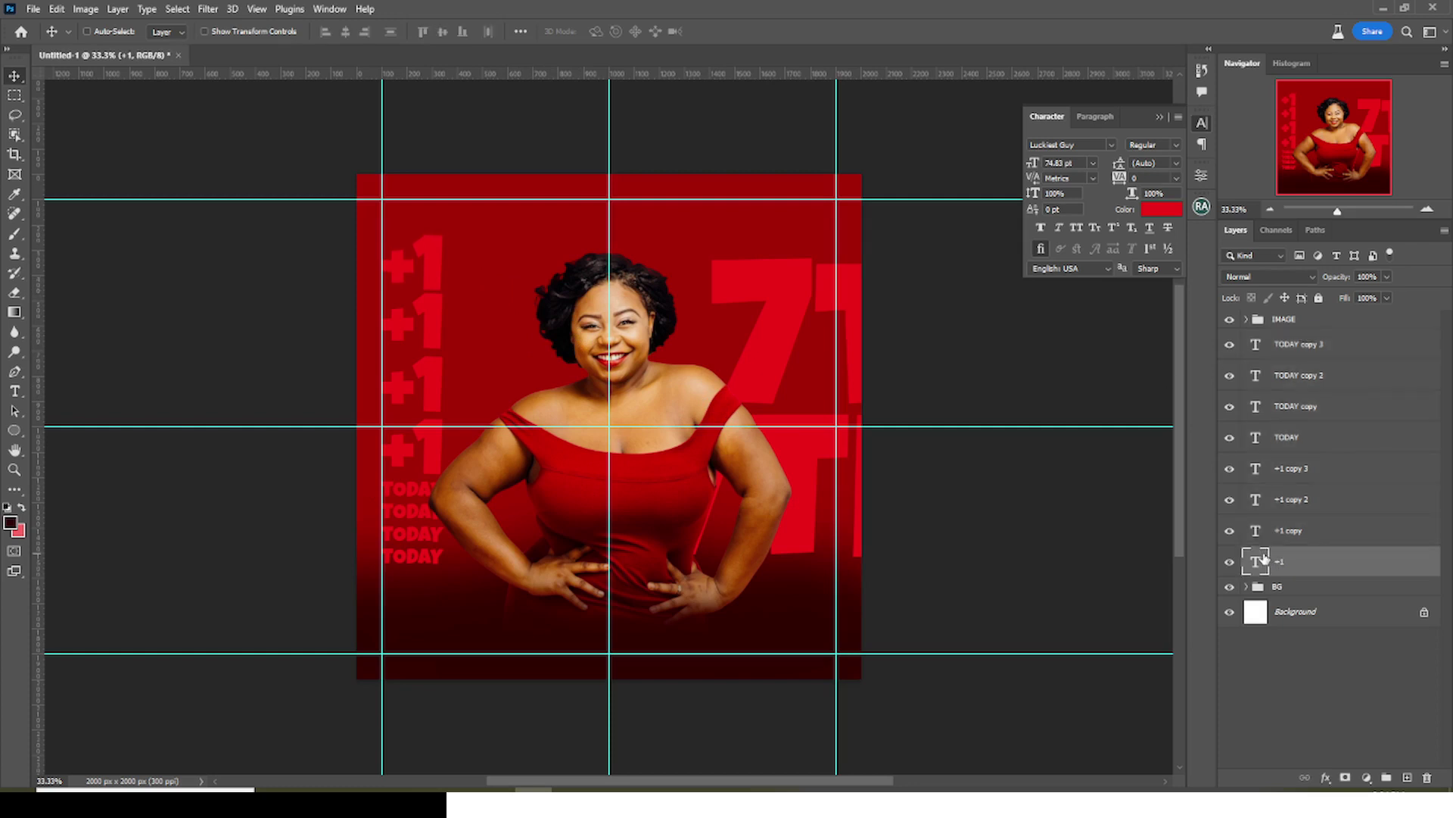
pyautogui.keyDown('shift'); pyautogui.click(1296, 355); pyautogui.keyUp('shift')
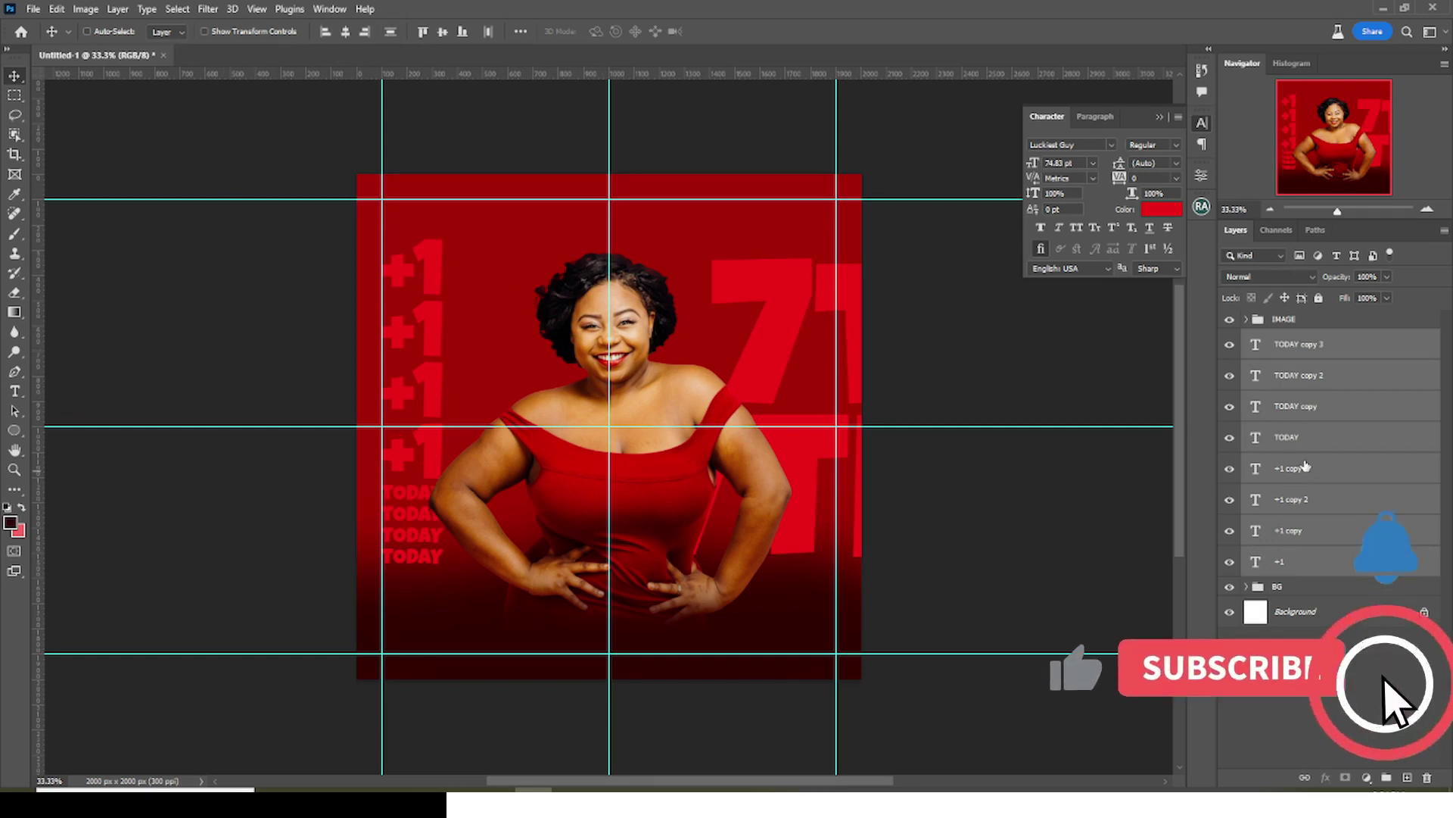
# Group all the "+1" and TODAY text layers and name the group +1
pyautogui.hotkey('ctrl', 'g')
pyautogui.doubleClick(1285, 337)
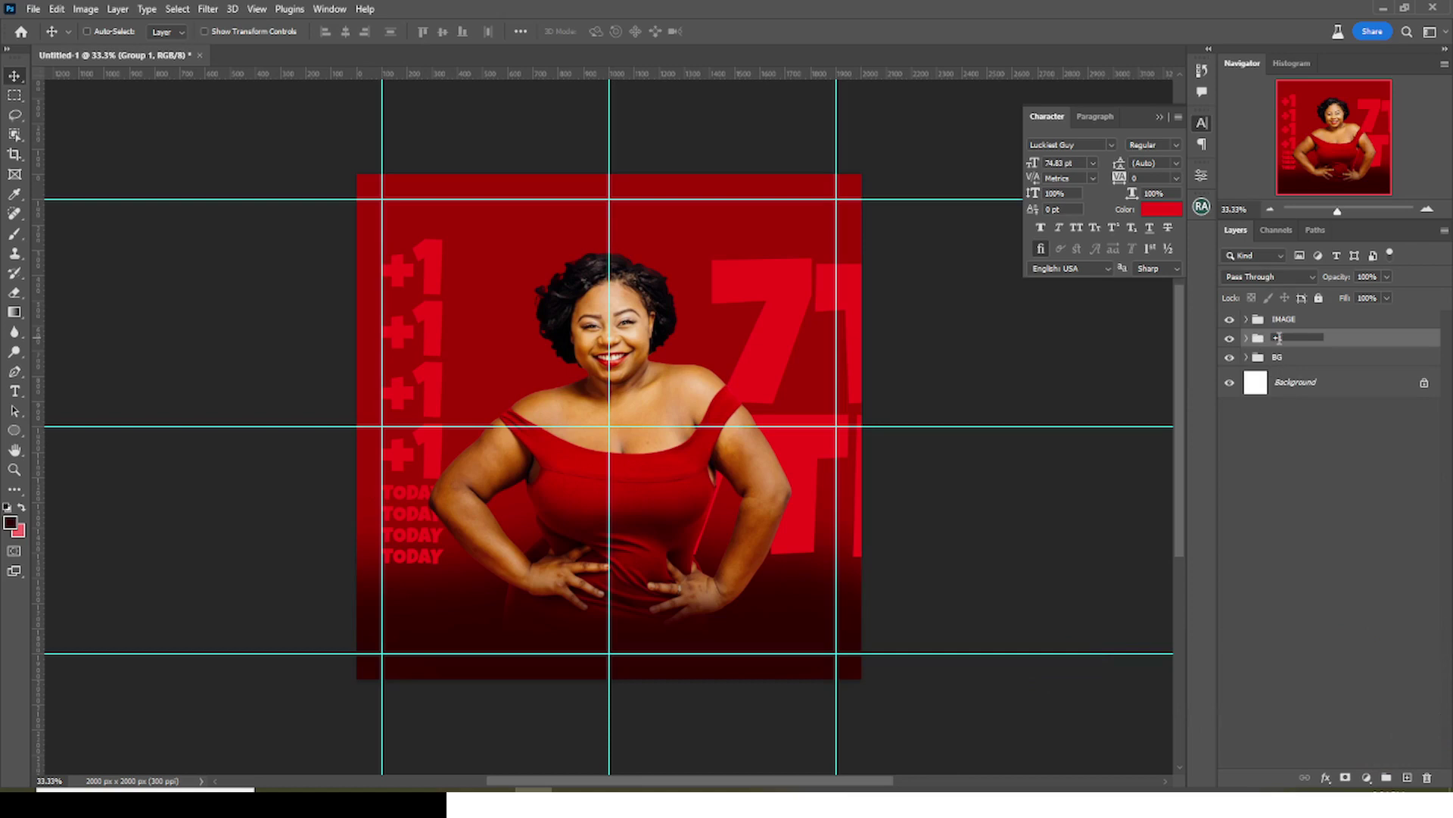
pyautogui.write('+1')
pyautogui.press('Return')
# Expand the +1 group and colour the lowest "+1" in the column white
pyautogui.click(1246, 337)
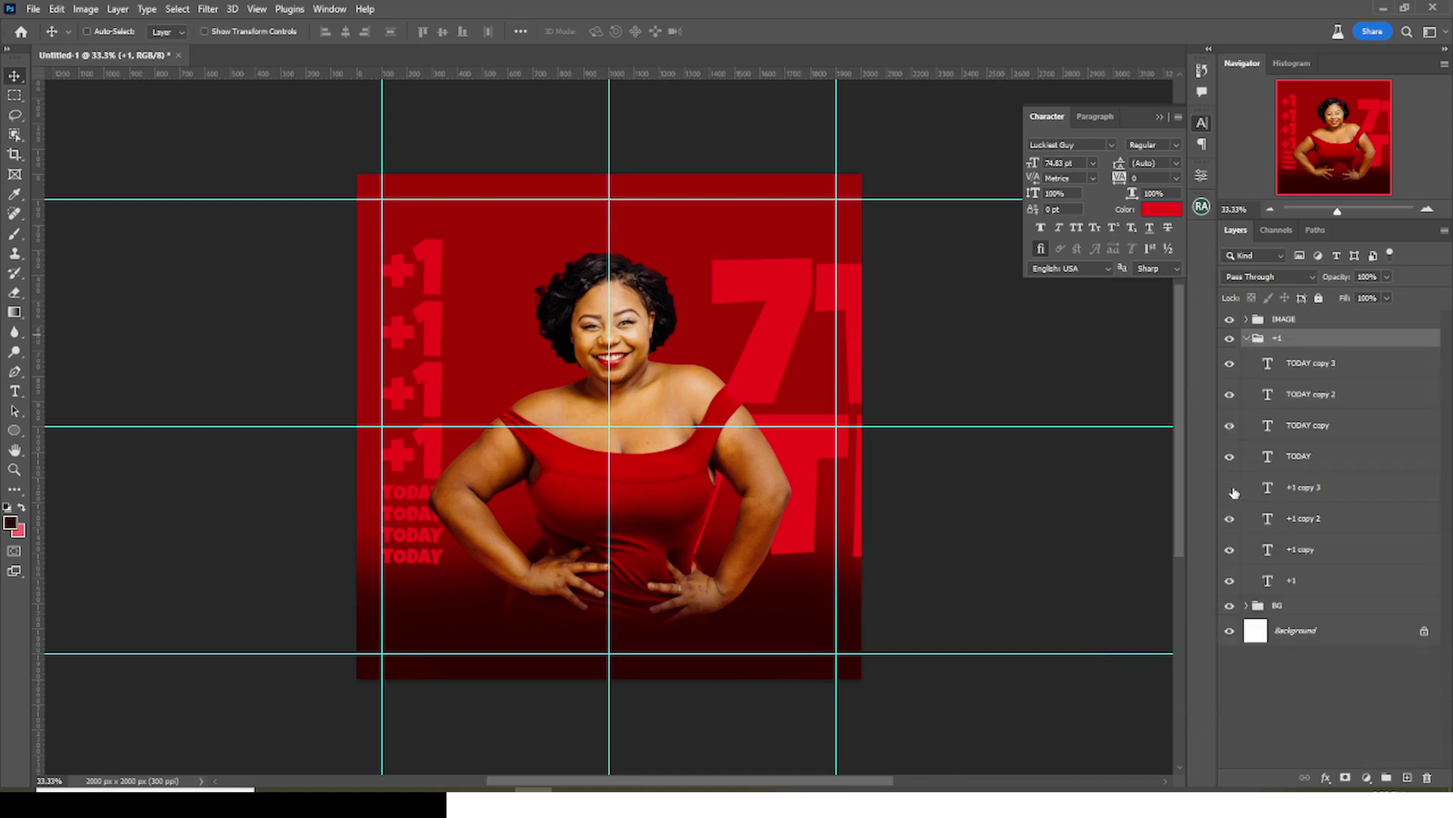
pyautogui.click(1235, 492)
pyautogui.click(1230, 488)
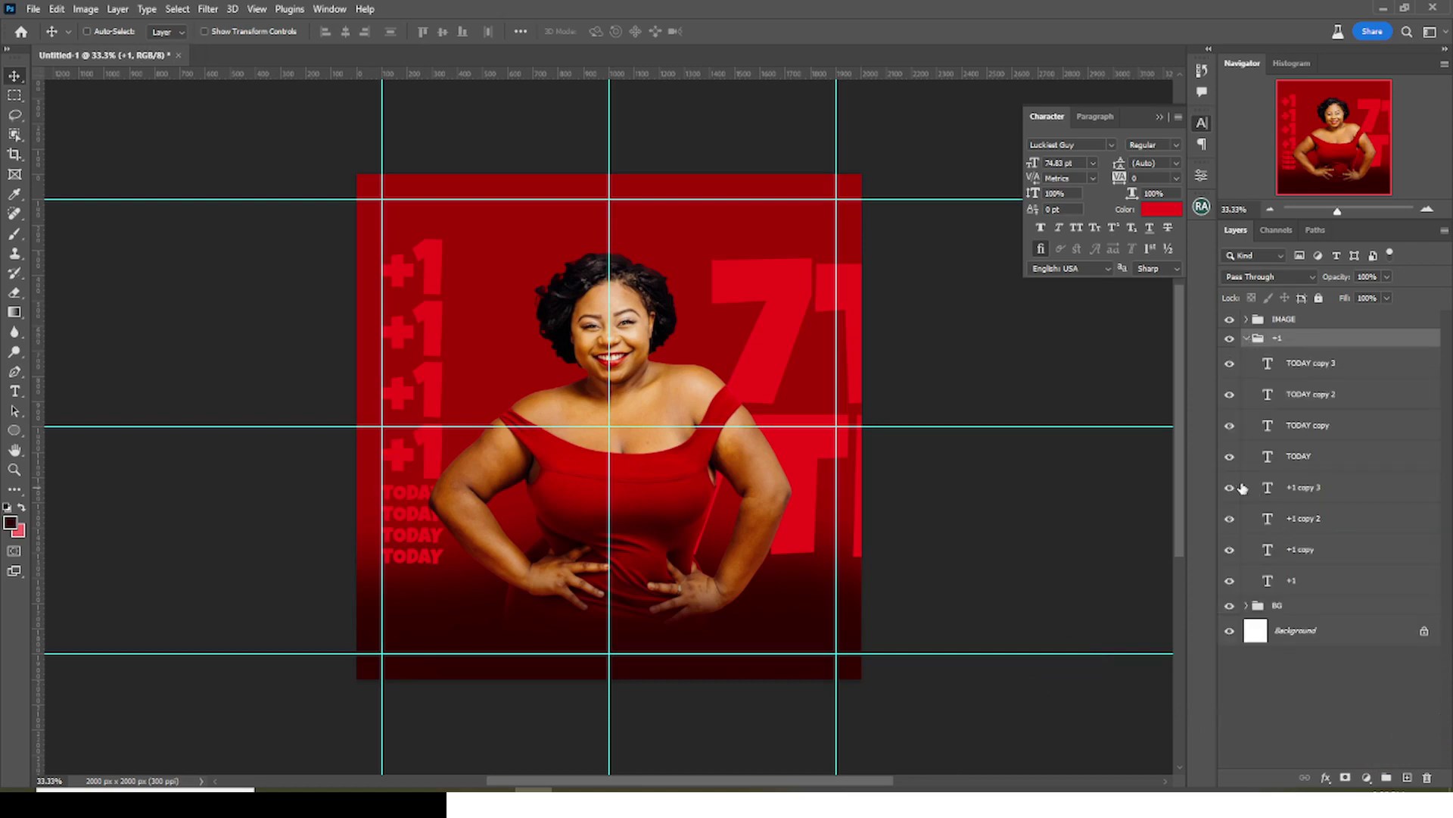
pyautogui.click(1290, 488)
pyautogui.click(1151, 212)
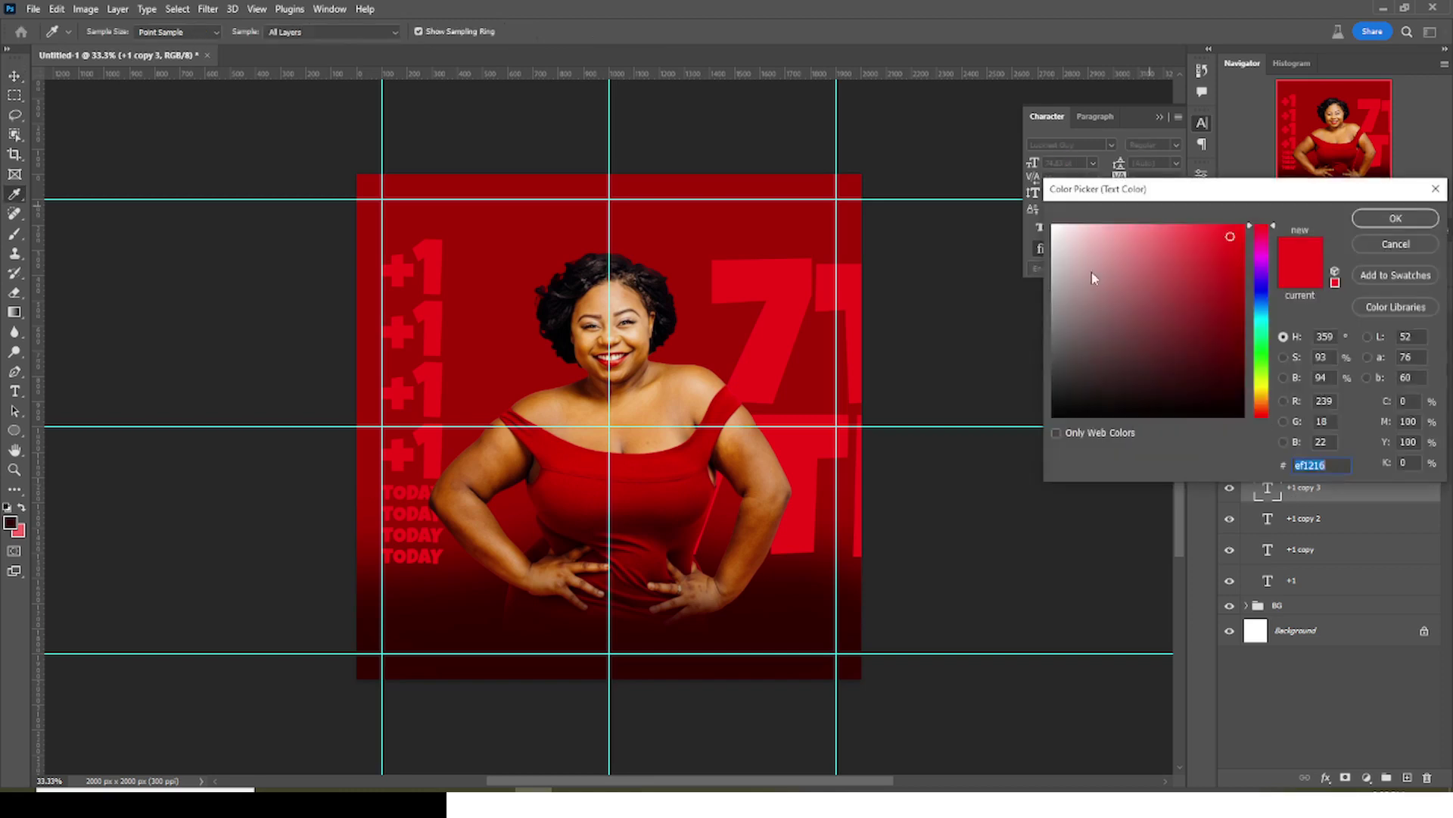
pyautogui.click(1051, 210)
pyautogui.click(1398, 237)
# Colour the uppermost TODAY text white (ffffff) and collapse the +1 group
pyautogui.click(1295, 455)
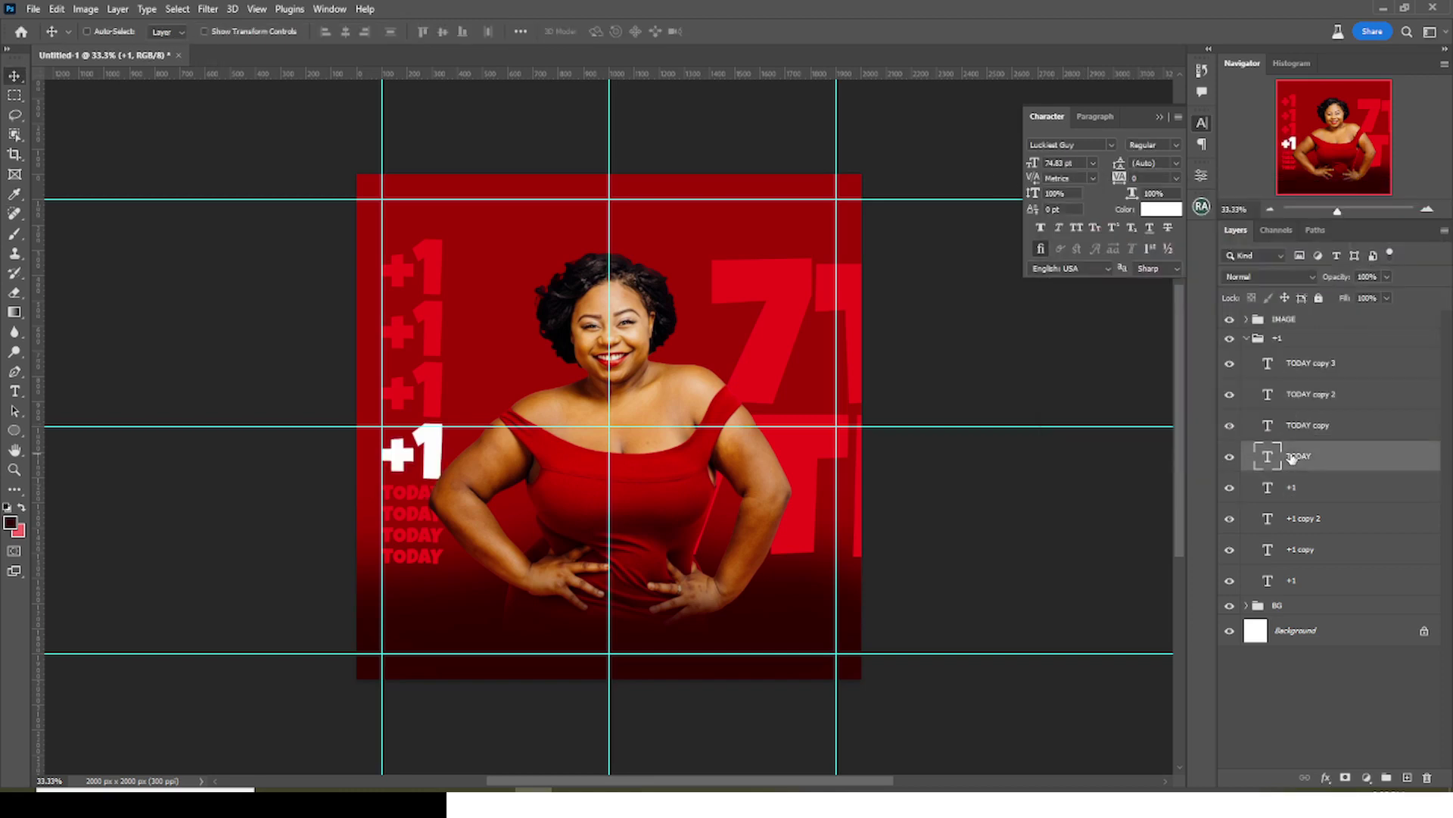
pyautogui.click(1161, 209)
pyautogui.write('ffffff')
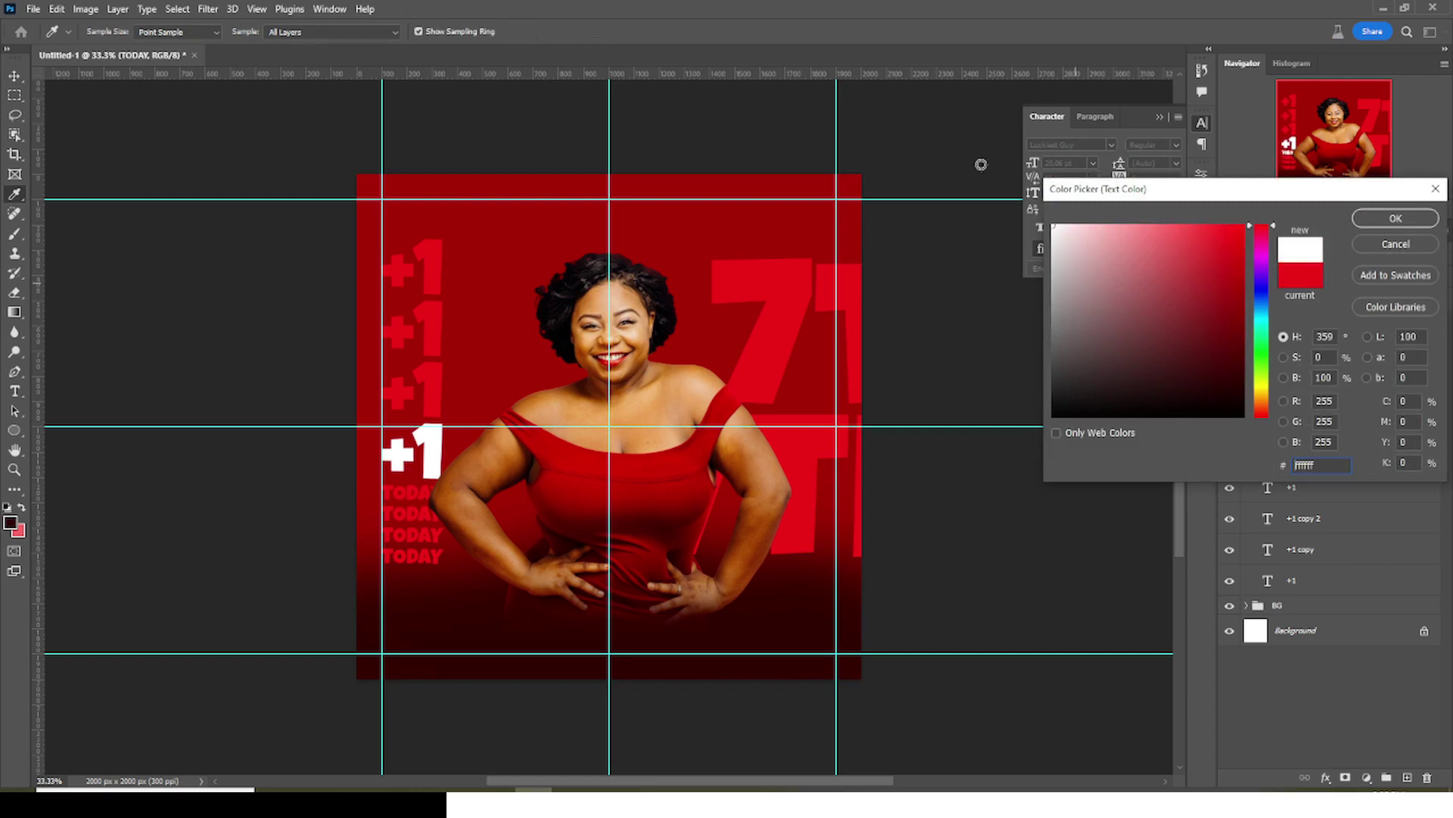
pyautogui.press('Return')
pyautogui.click(1247, 338)
pyautogui.click(1278, 338)
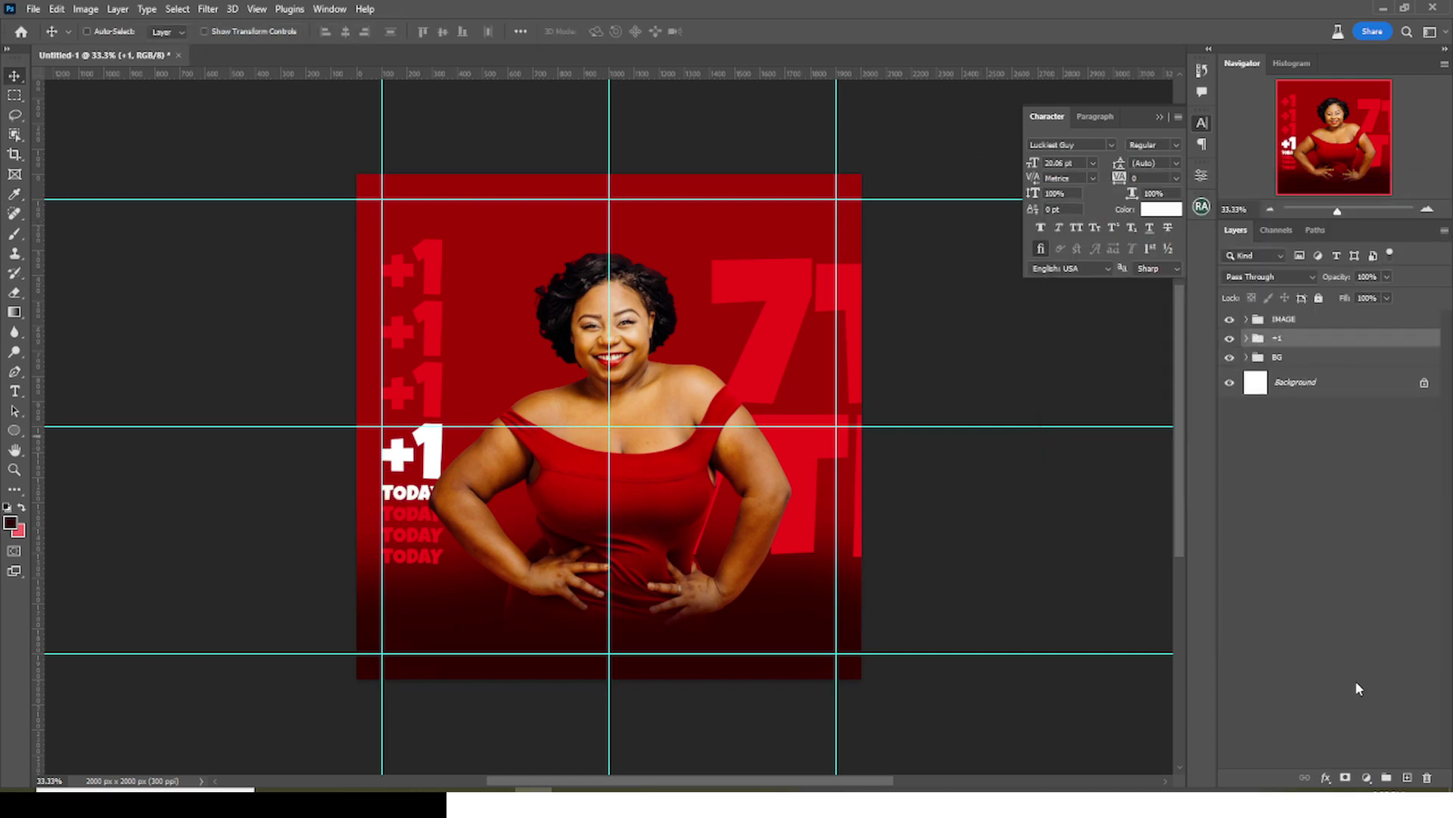
# Mask the +1 group and fade its upper red "+1" texts and lower TODAY texts with a soft black brush at 30% opacity
pyautogui.click(1347, 777)
pyautogui.press('b')
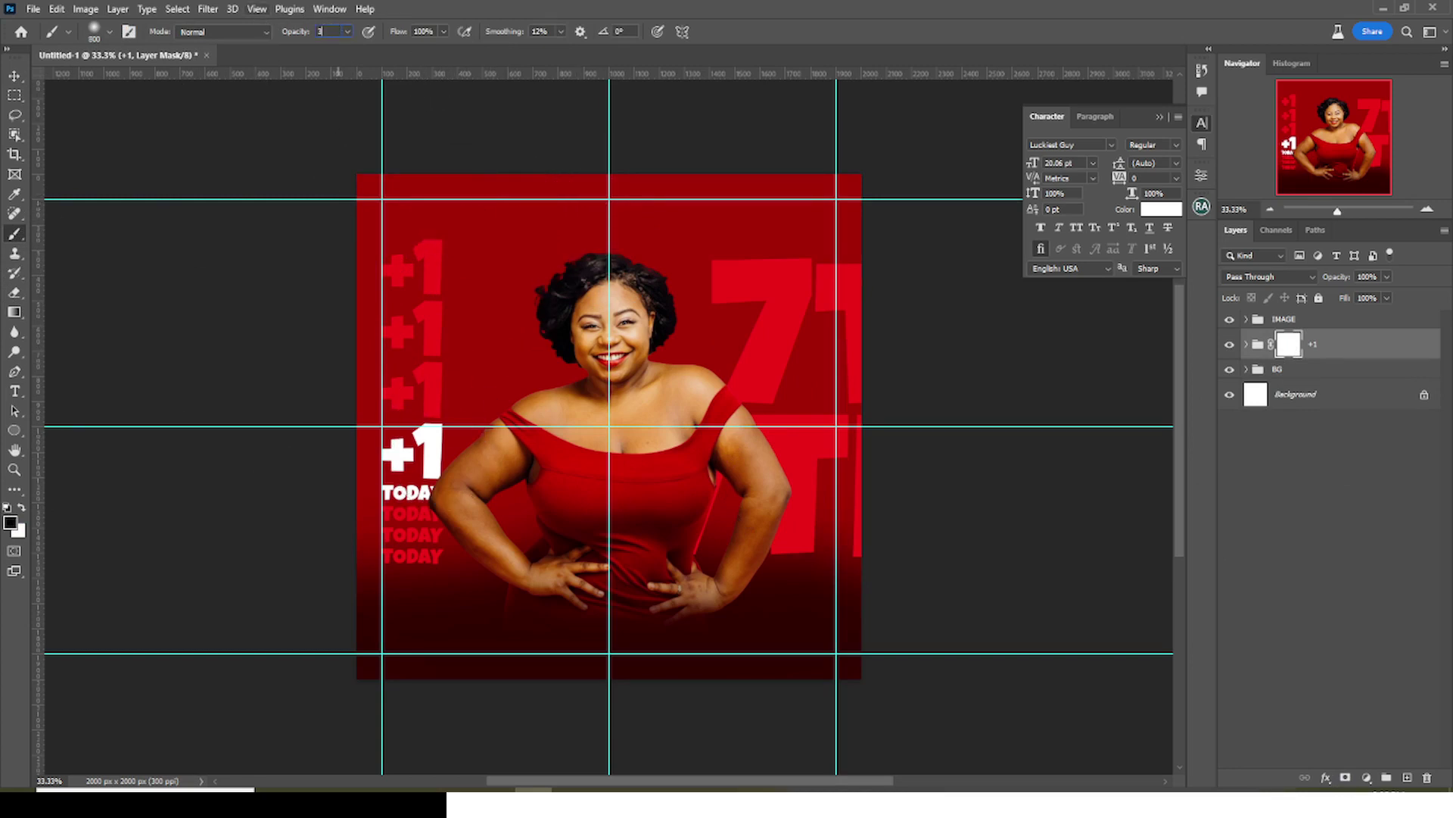
pyautogui.press('Return')
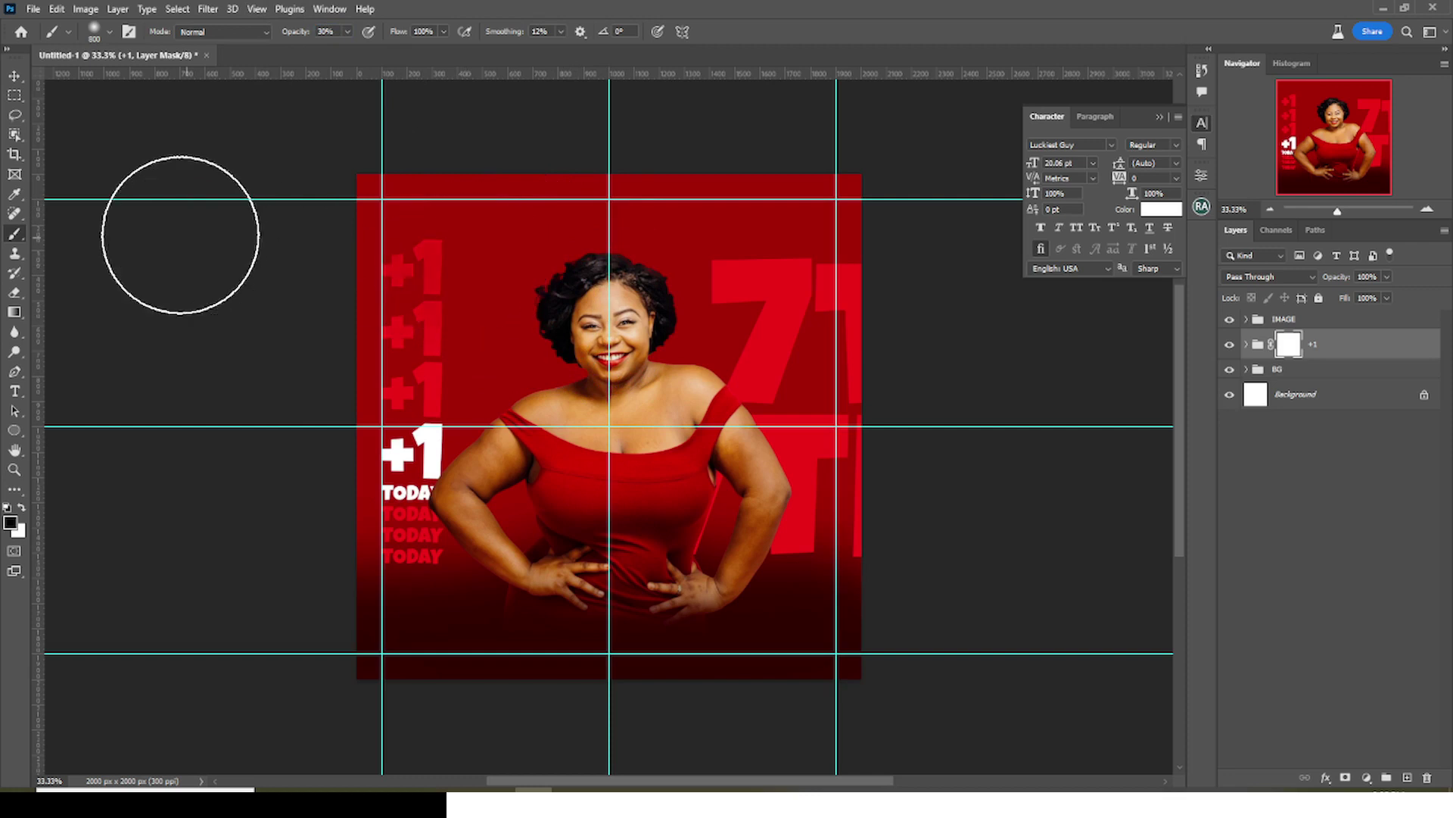
pyautogui.moveTo(524, 261)
pyautogui.mouseDown()
pyautogui.moveTo(311, 199)
pyautogui.moveTo(471, 229)
pyautogui.moveTo(186, 174)
pyautogui.moveTo(420, 229)
pyautogui.moveTo(366, 280)
pyautogui.mouseUp()
pyautogui.press('[')
pyautogui.press('[')
pyautogui.press('[')
pyautogui.press('[')
pyautogui.press('[')
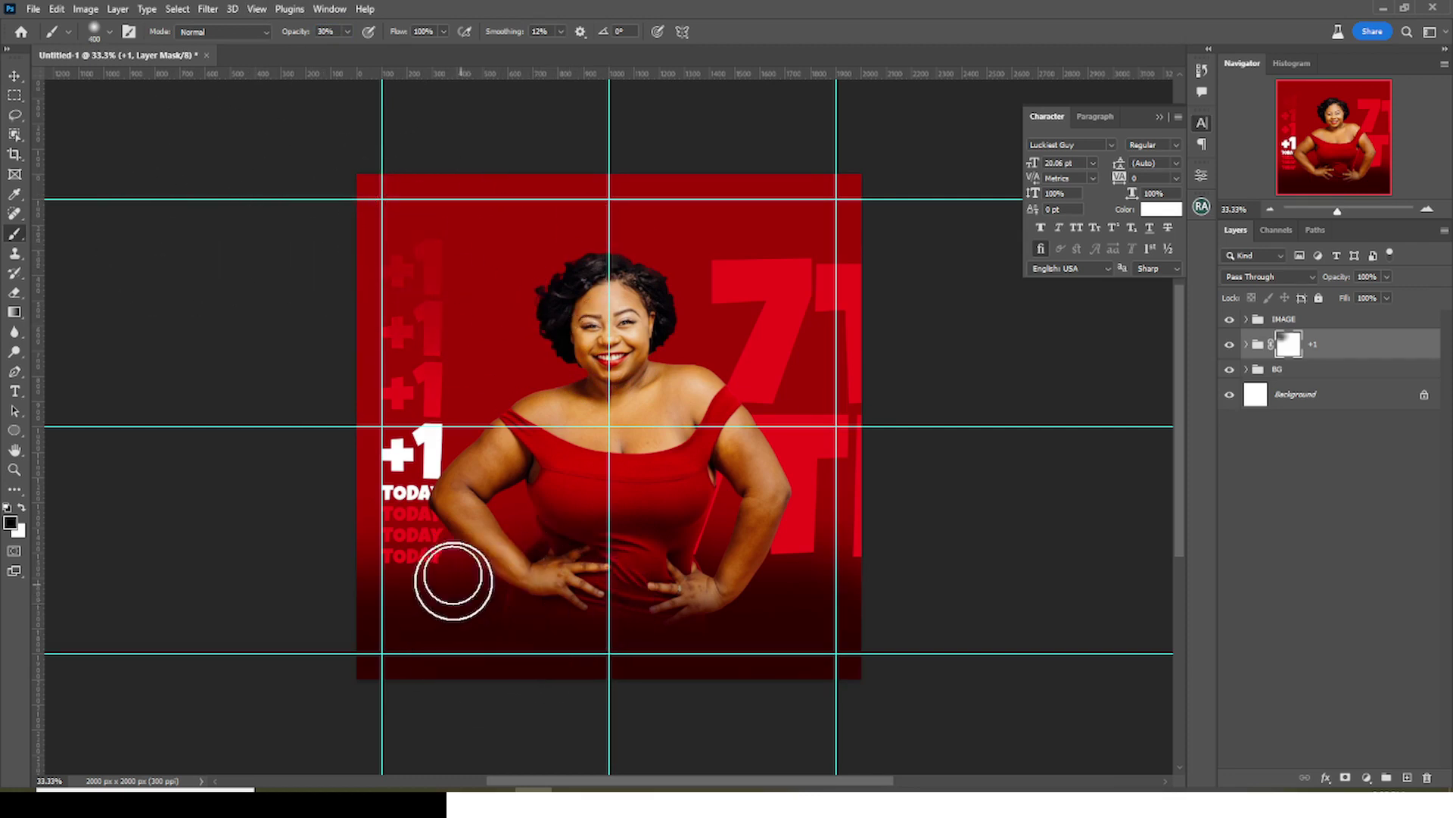
pyautogui.press(']')
pyautogui.moveTo(450, 543); pyautogui.dragTo(421, 594)
# Place the red fabric image PngItem_802190 at about 49% scale, rotated about -21°, and layer it behind the woman below the IMAGE group
pyautogui.click(1295, 321)
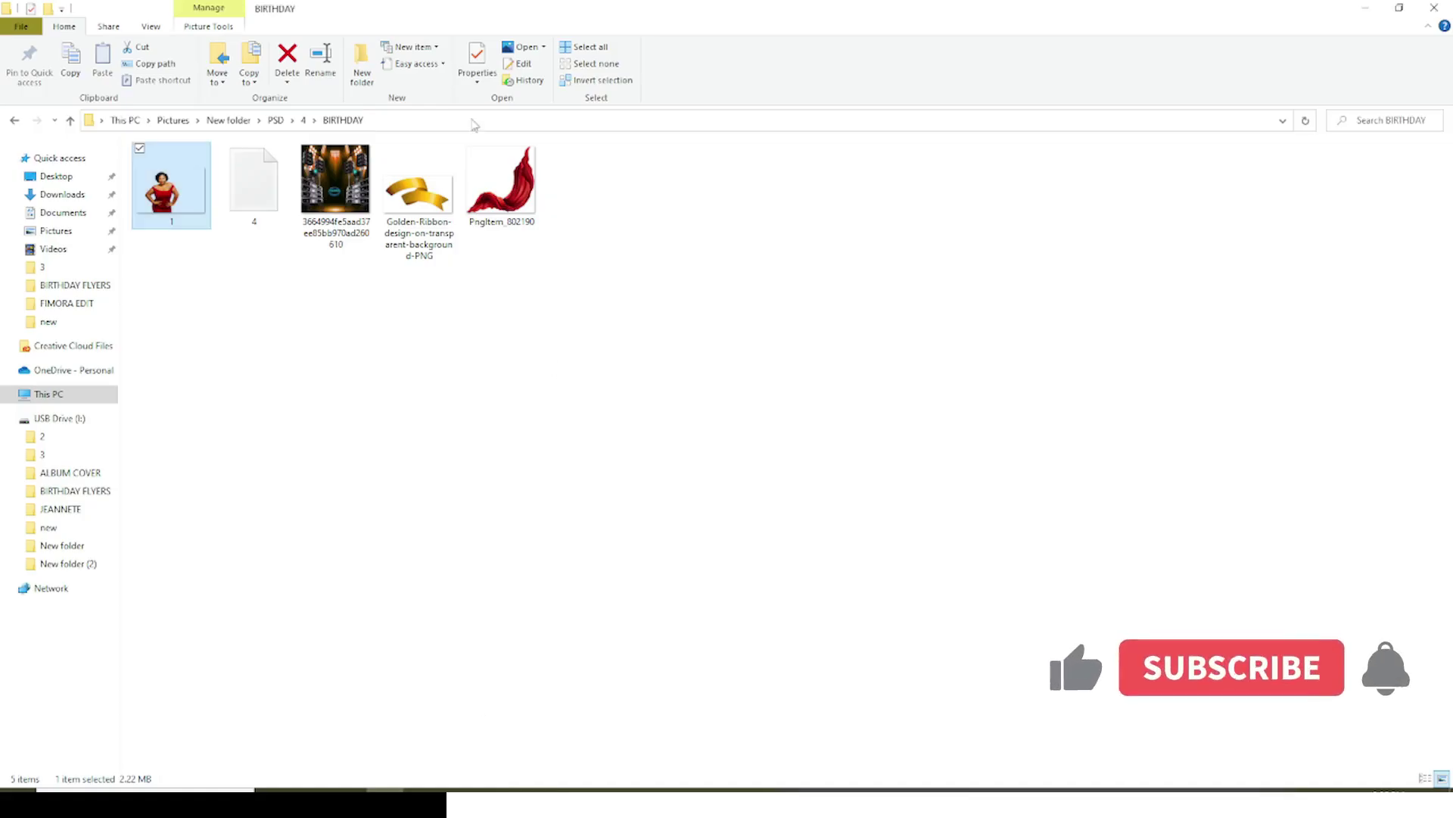
pyautogui.click(519, 206)
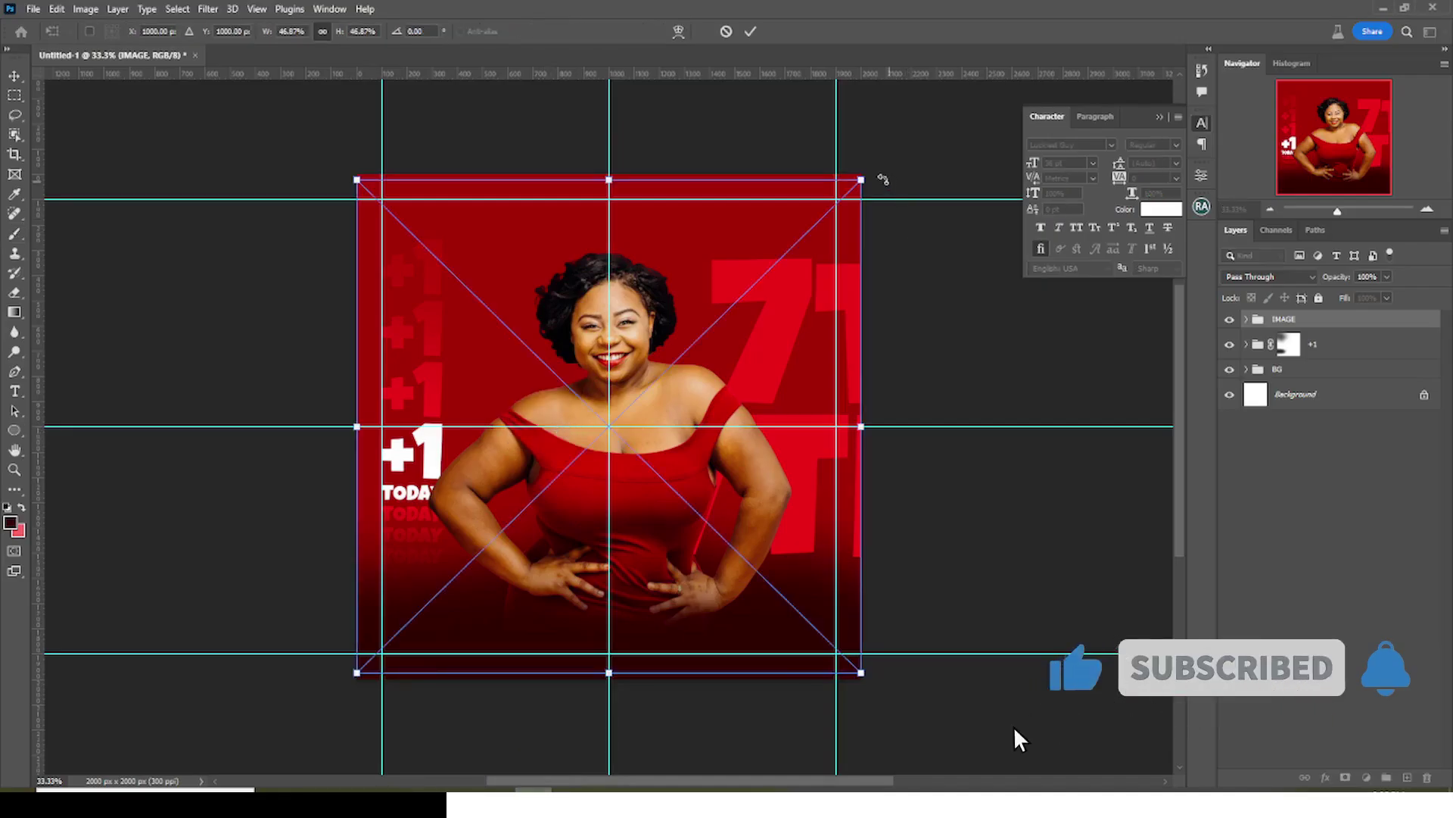
pyautogui.moveTo(862, 179); pyautogui.dragTo(871, 169)
pyautogui.moveTo(928, 285); pyautogui.dragTo(897, 155)
pyautogui.moveTo(665, 304); pyautogui.dragTo(610, 267)
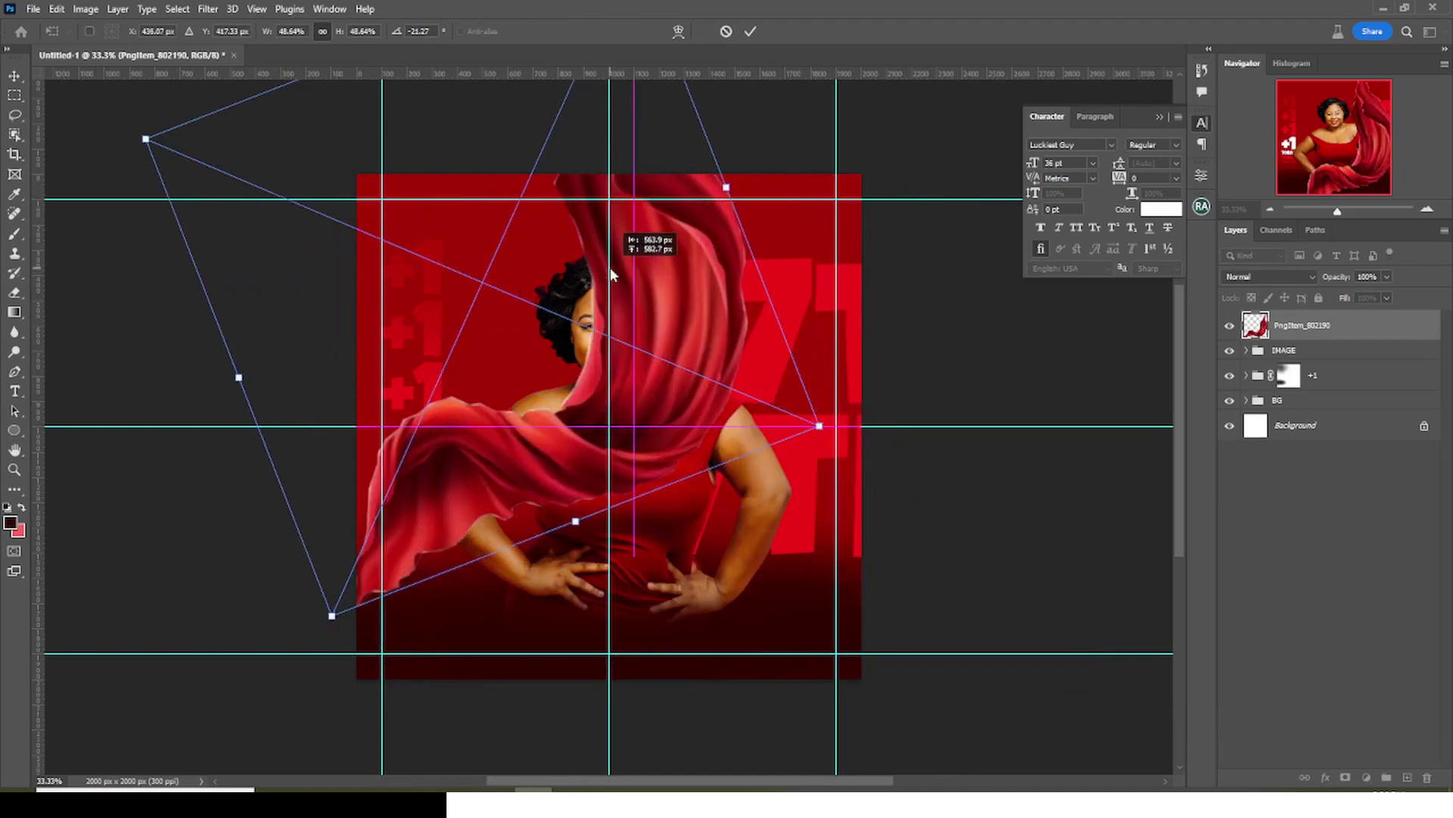
pyautogui.press('Return')
pyautogui.moveTo(1271, 325); pyautogui.dragTo(1281, 369)
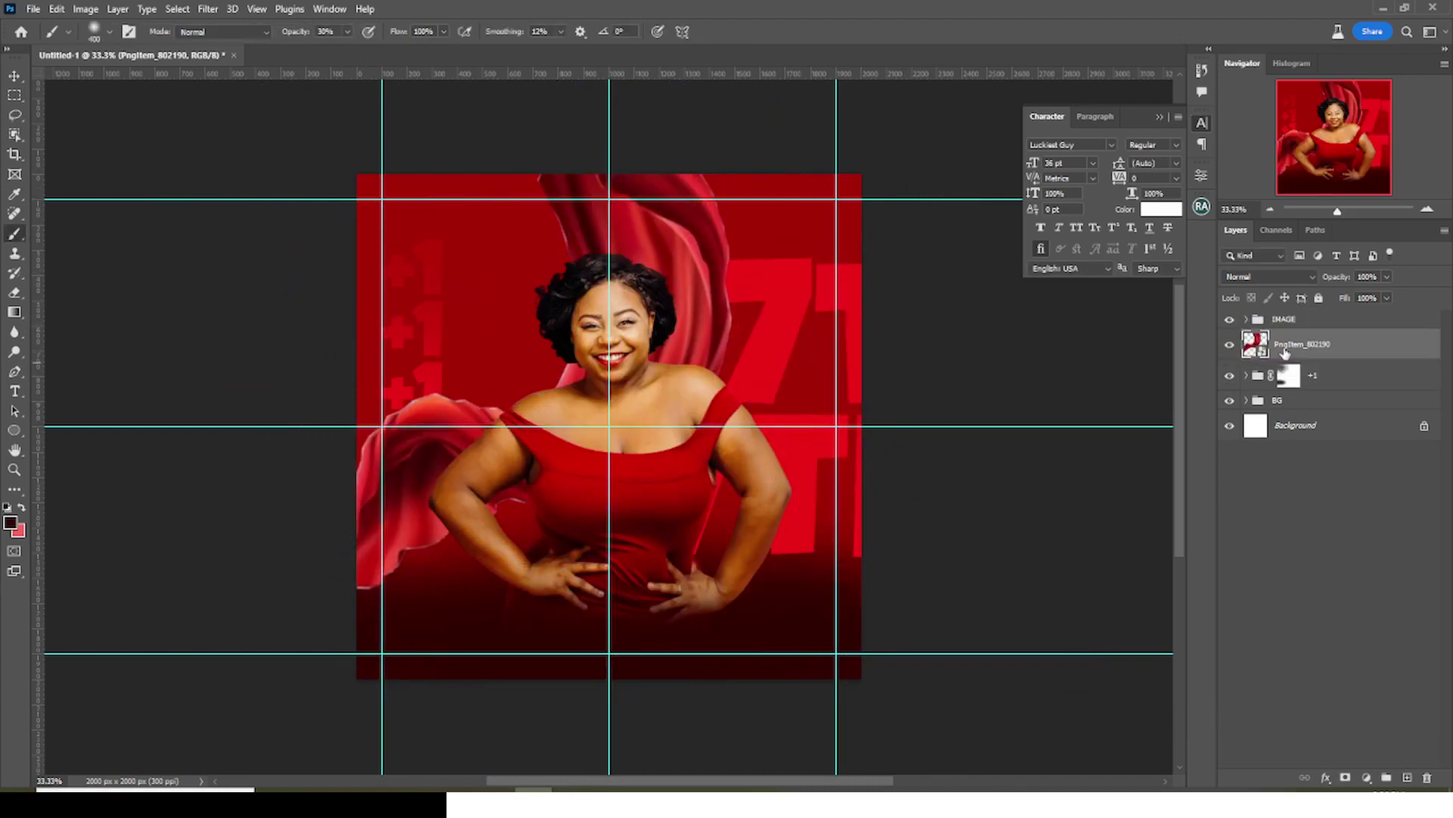
# Move the red fabric image slightly up and to the left, and put it in a group named EXTRA
pyautogui.press('v')
pyautogui.moveTo(659, 322); pyautogui.dragTo(634, 291)
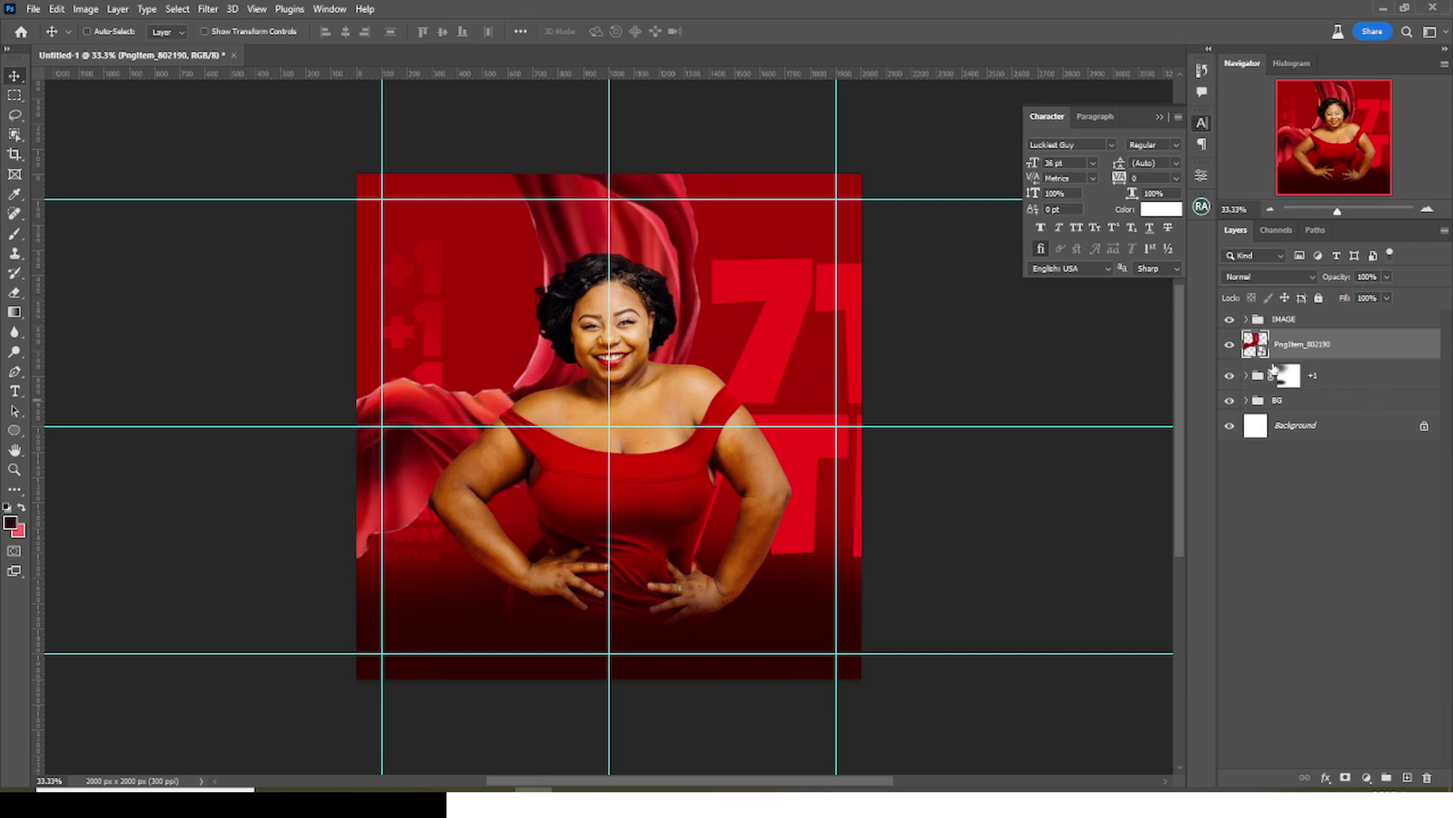
pyautogui.hotkey('ctrl', 'g')
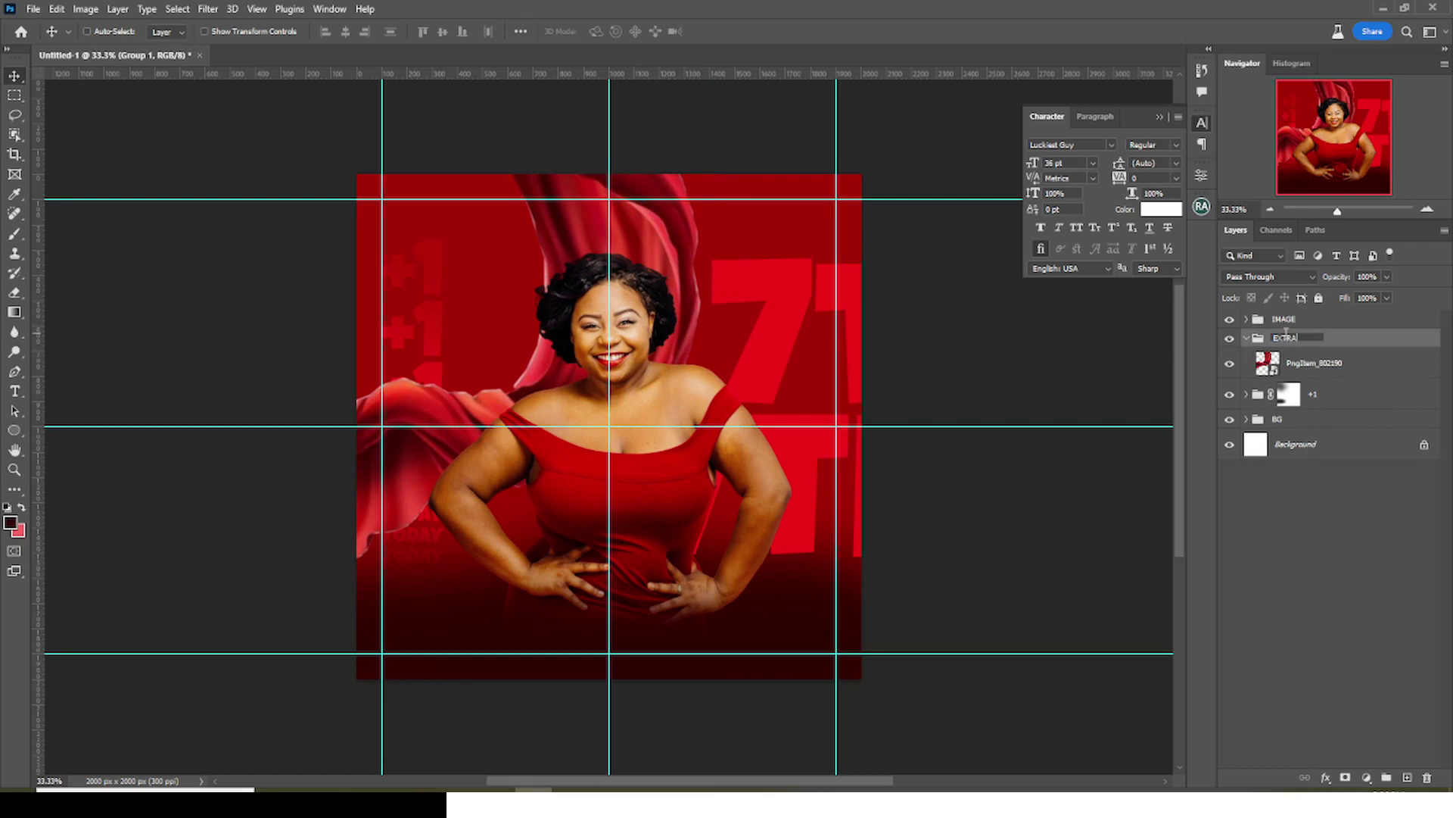
pyautogui.press('Return')
# Hide the fabric and place the stage-lights-and-speakers image at 85.11% scale over the canvas, between the IMAGE and EXTRA groups
pyautogui.click(1230, 366)
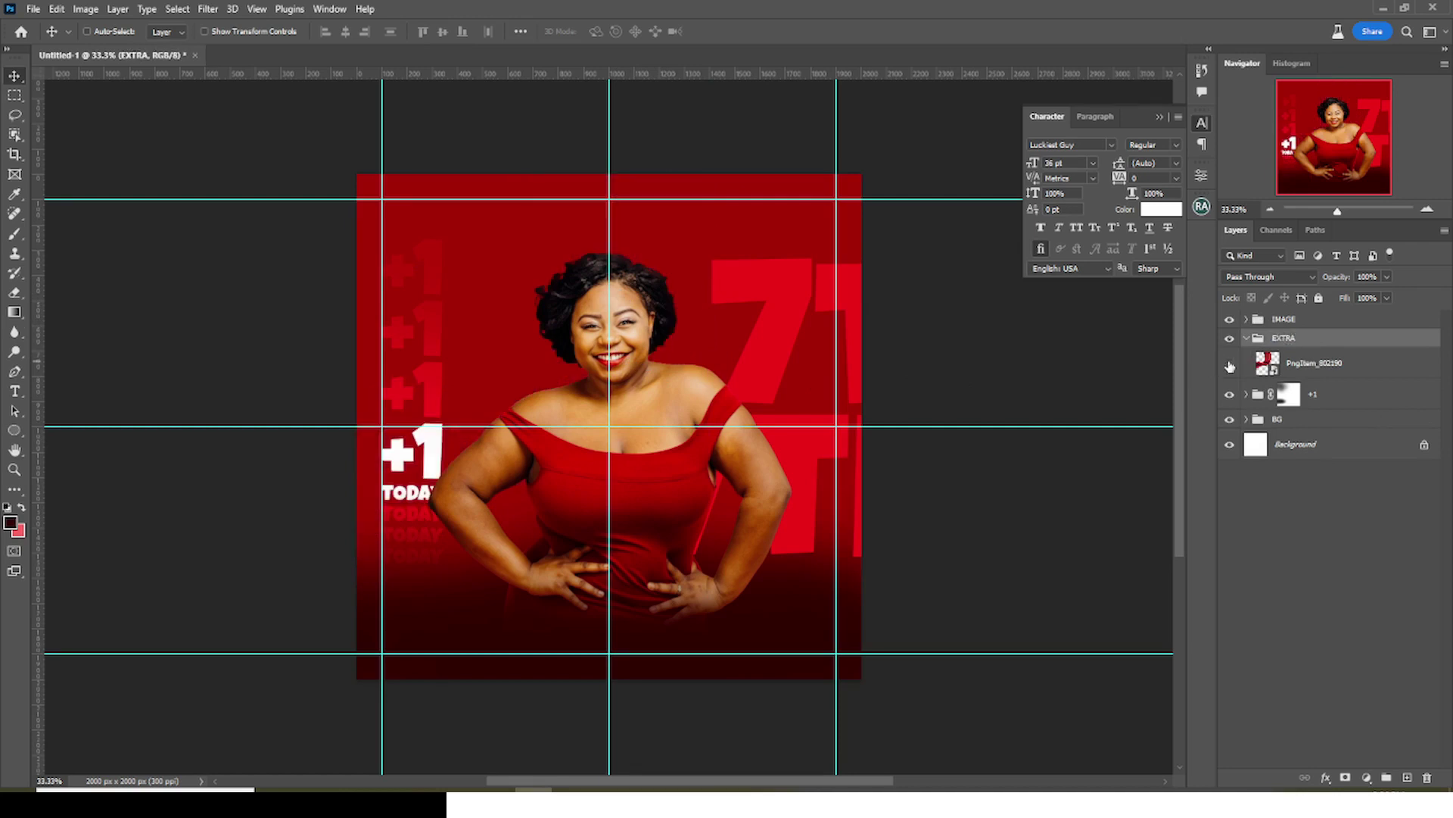
pyautogui.click(386, 803)
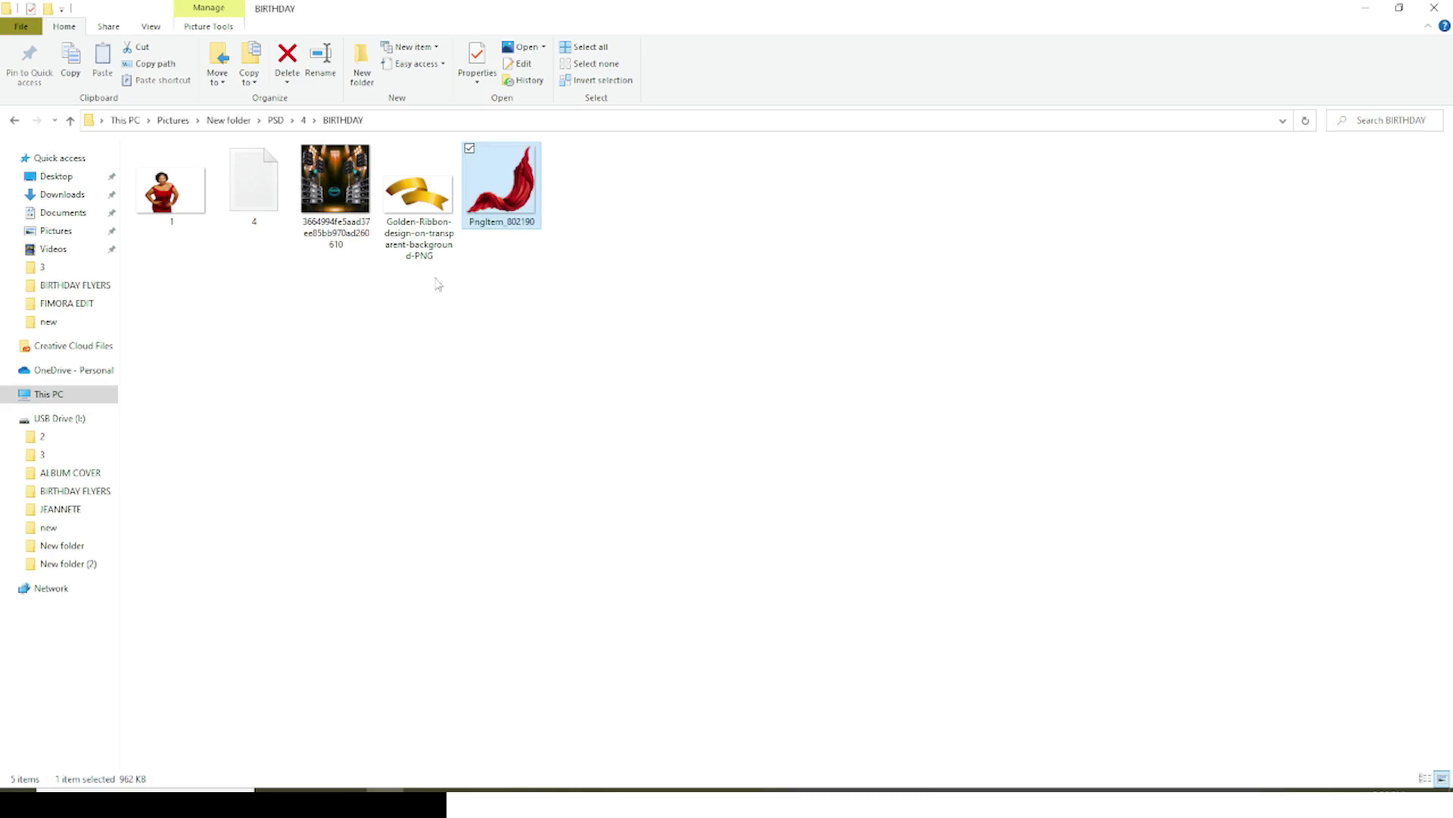
pyautogui.moveTo(333, 167); pyautogui.dragTo(538, 511)
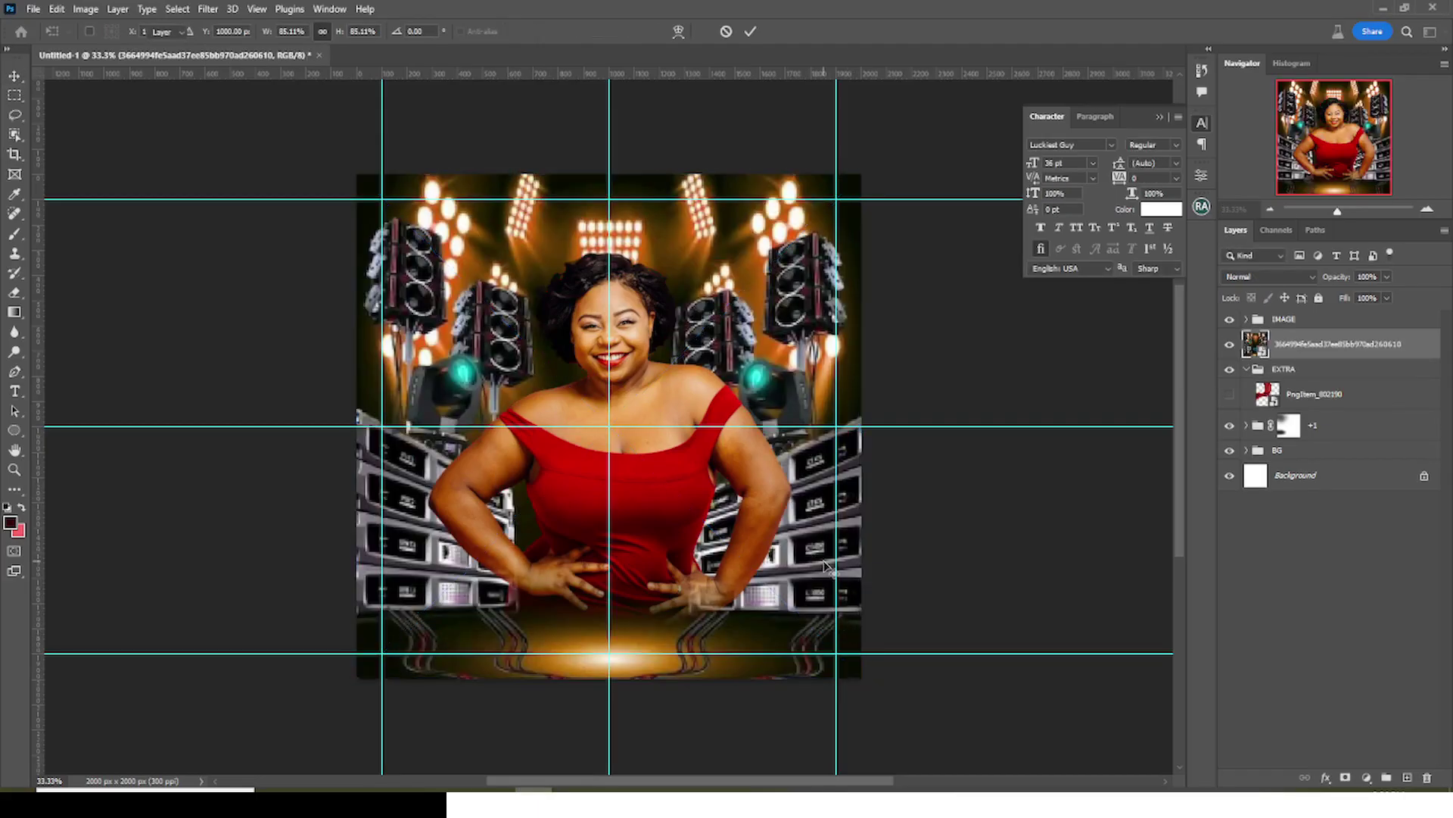
pyautogui.press('Return')
# Apply a Gaussian Blur with a radius of 107.1 pixels to the stage-lights image and set its blend mode to Soft Light
pyautogui.click(206, 8)
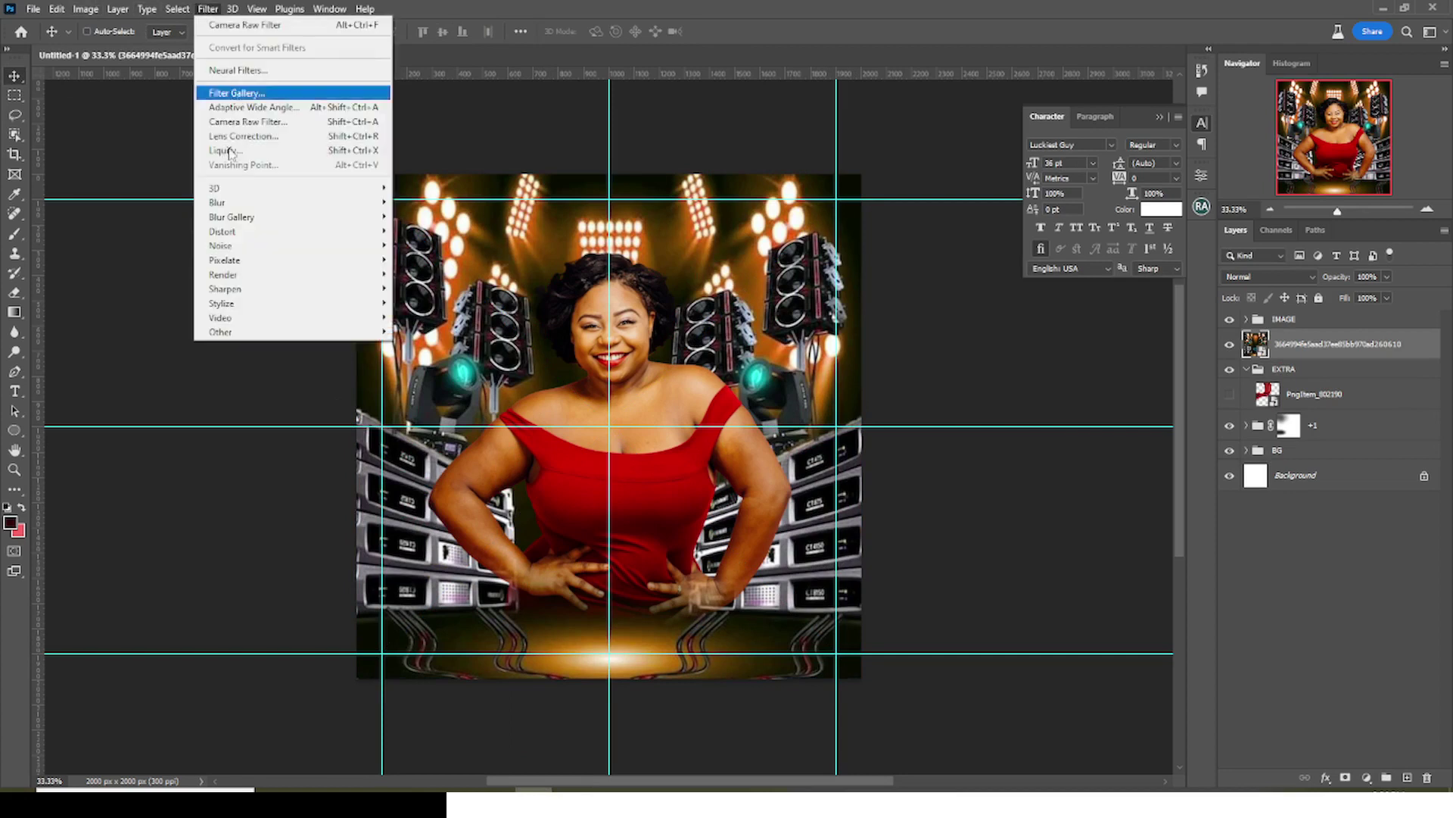
pyautogui.moveTo(227, 202)
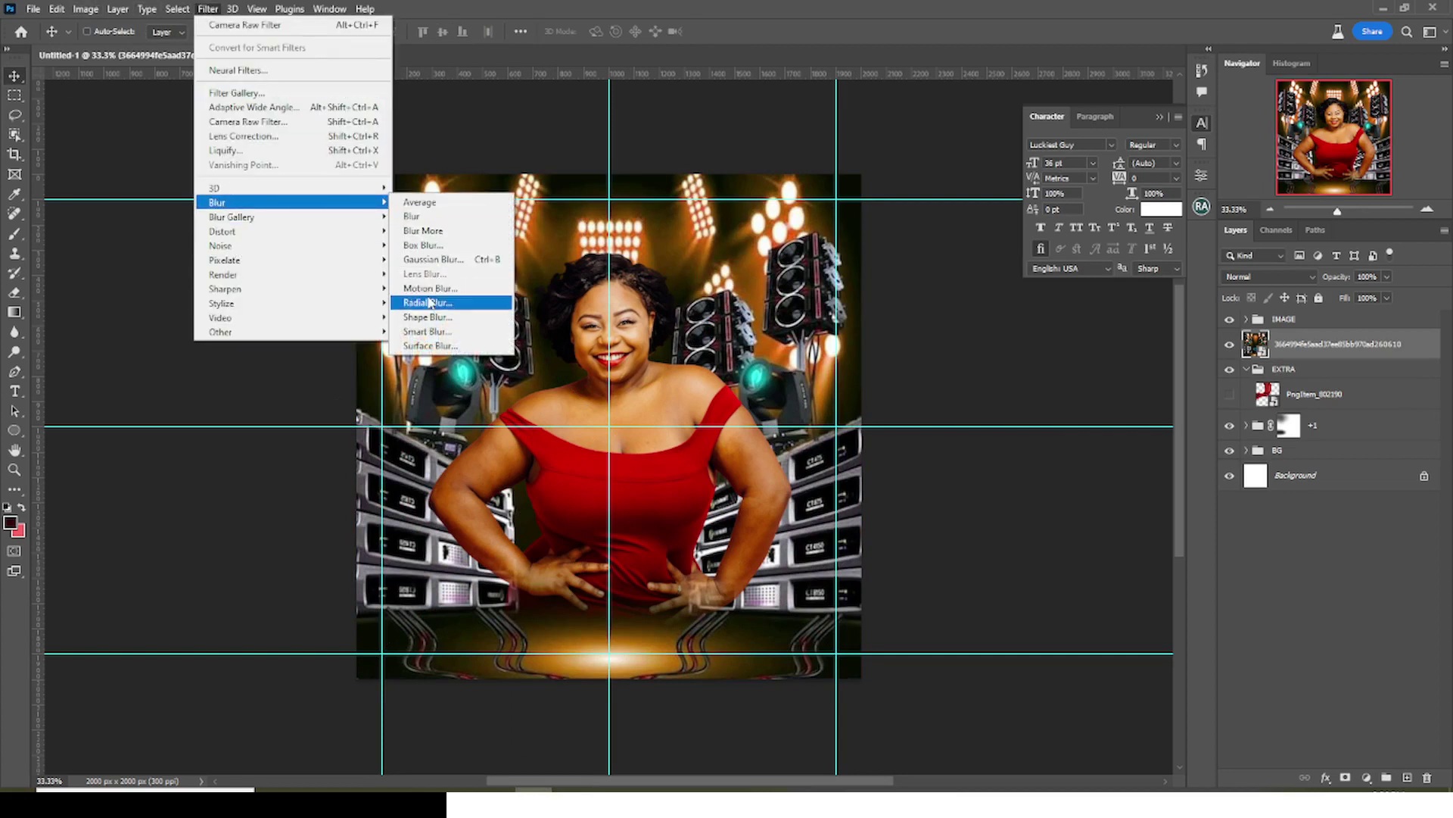
pyautogui.click(429, 259)
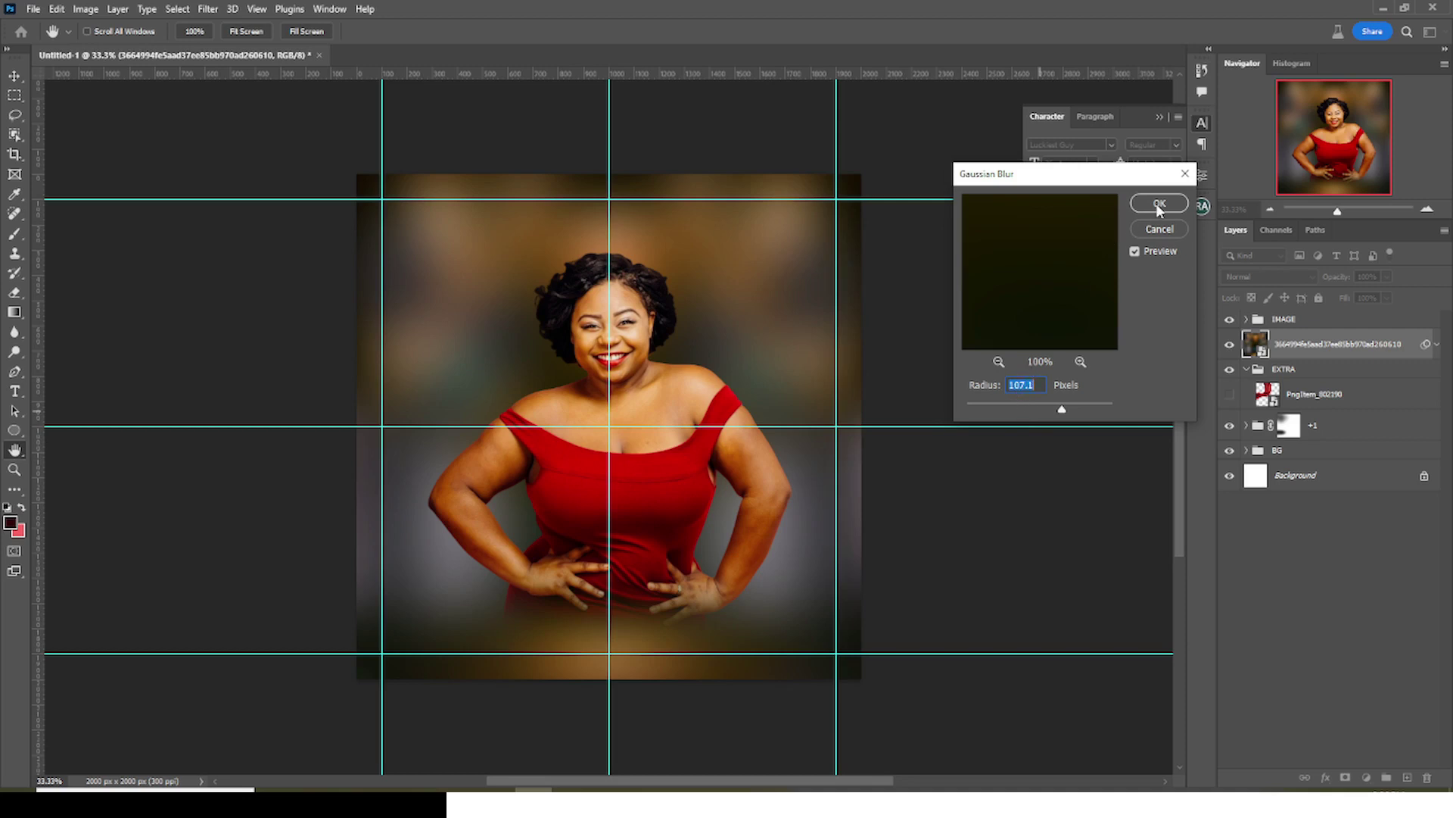
pyautogui.click(1159, 205)
pyautogui.click(1256, 277)
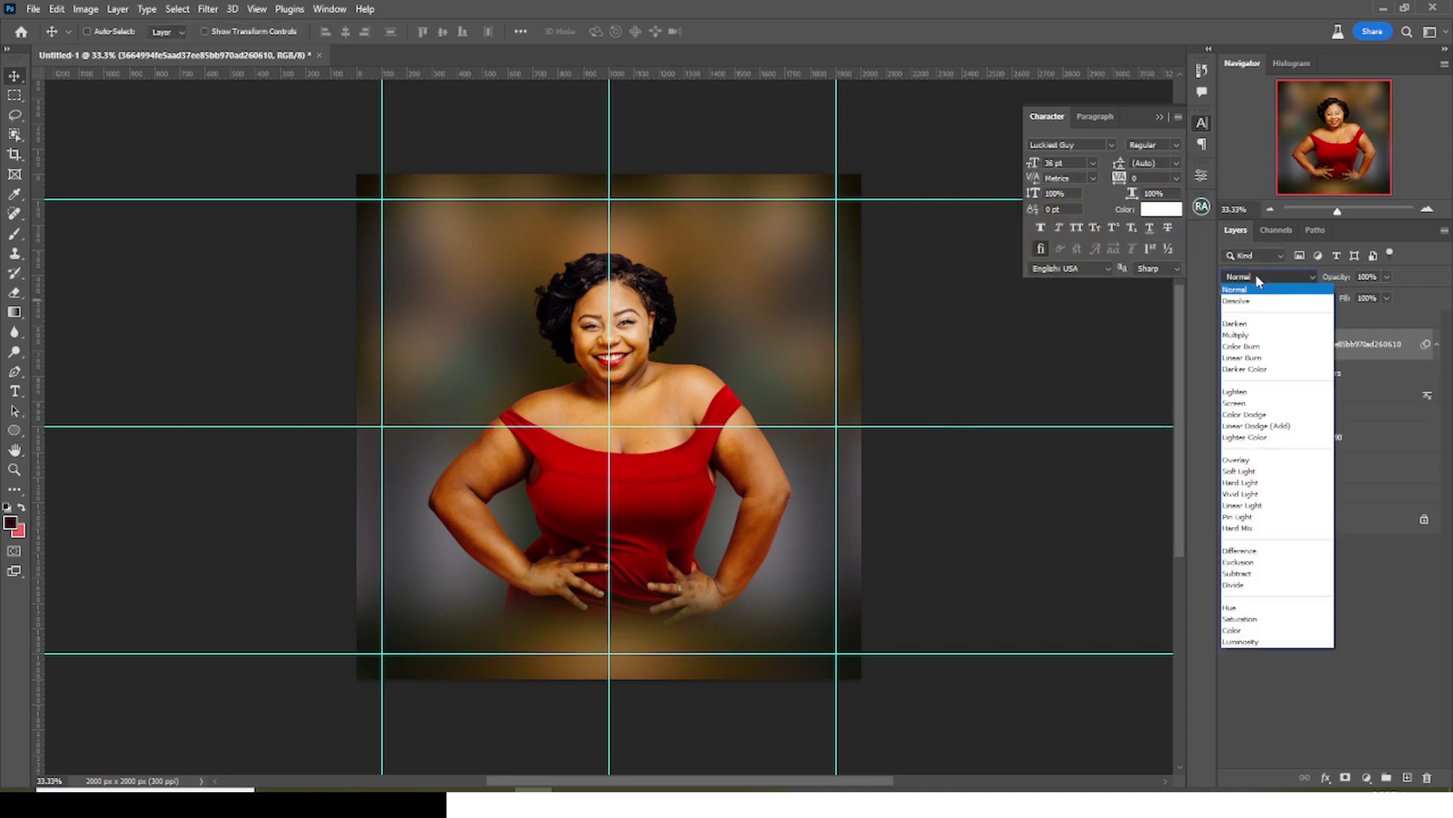
pyautogui.click(1239, 471)
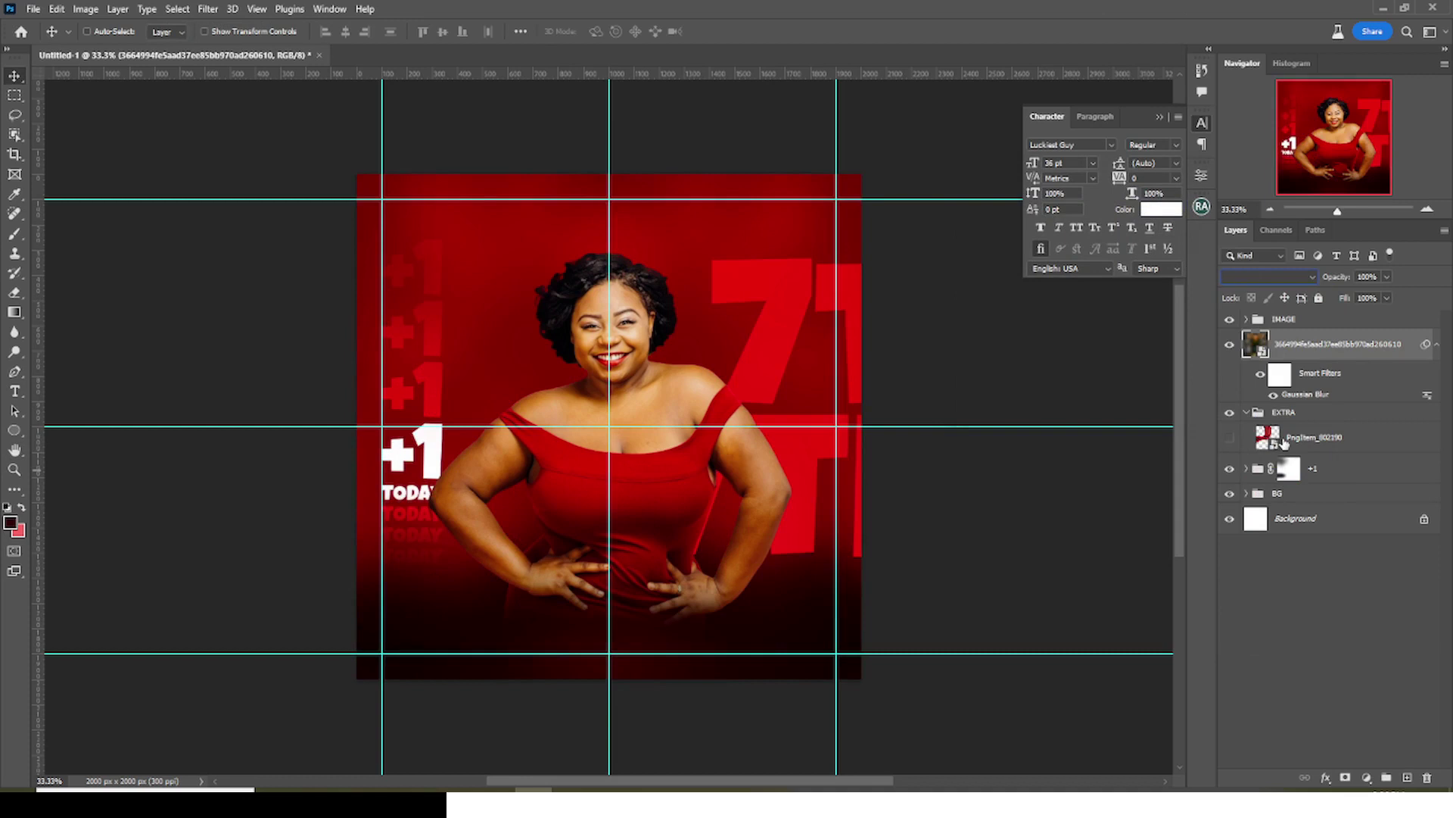
# Show the fabric again, add a layer mask and brush it away over the +1 TODAY column at 100% opacity
pyautogui.click(1285, 444)
pyautogui.click(1228, 439)
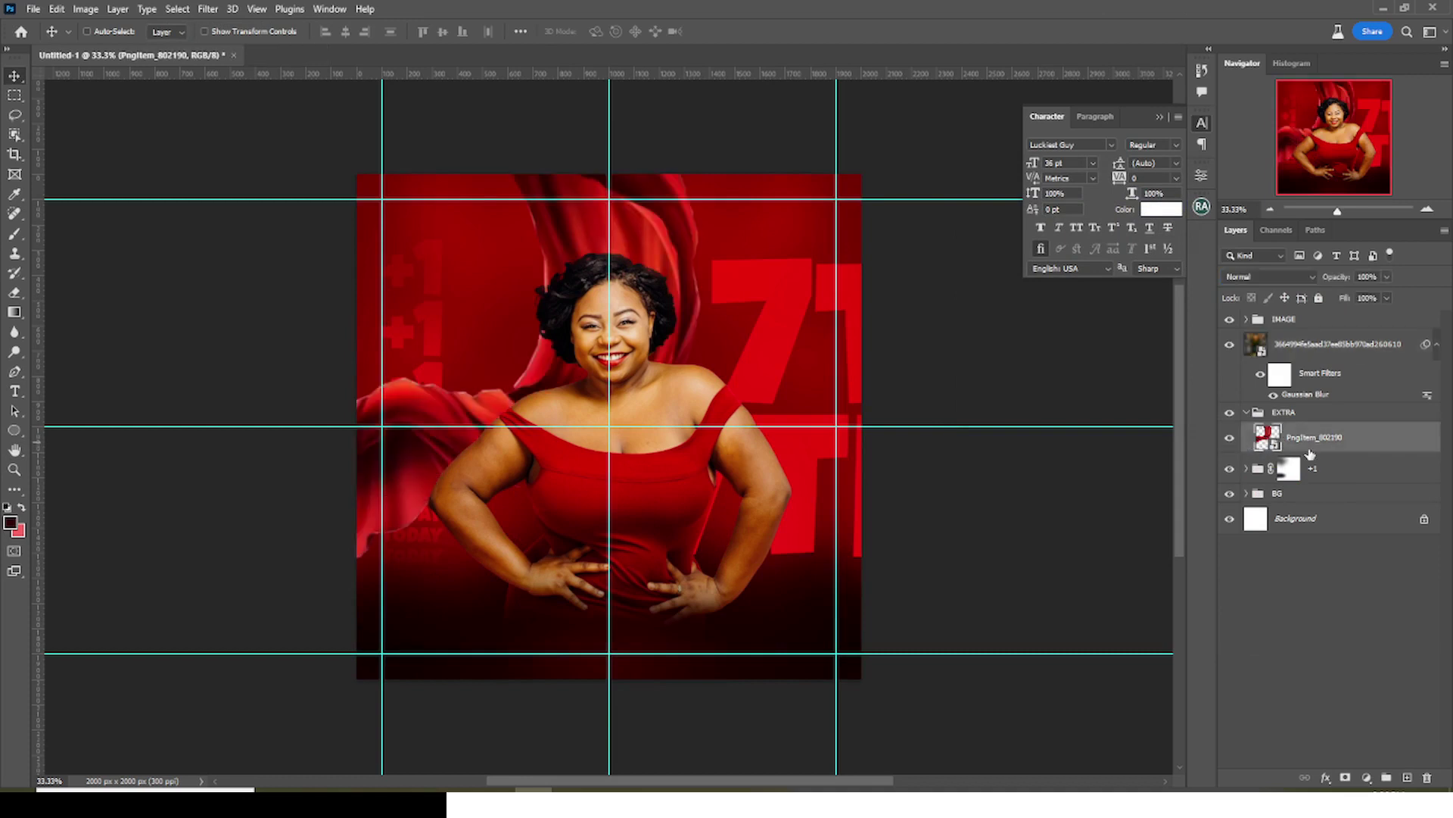
pyautogui.click(1345, 777)
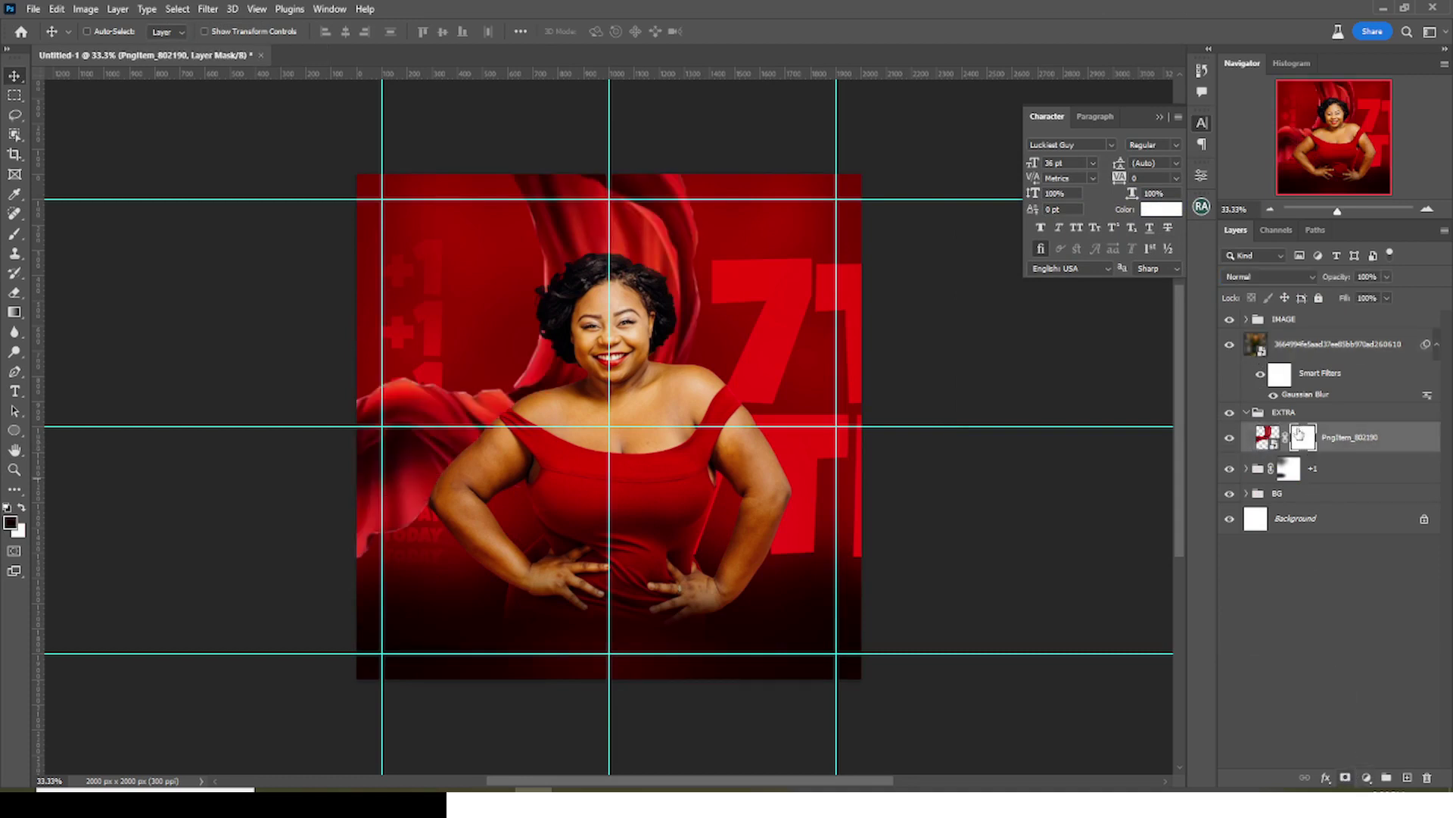
pyautogui.click(14, 234)
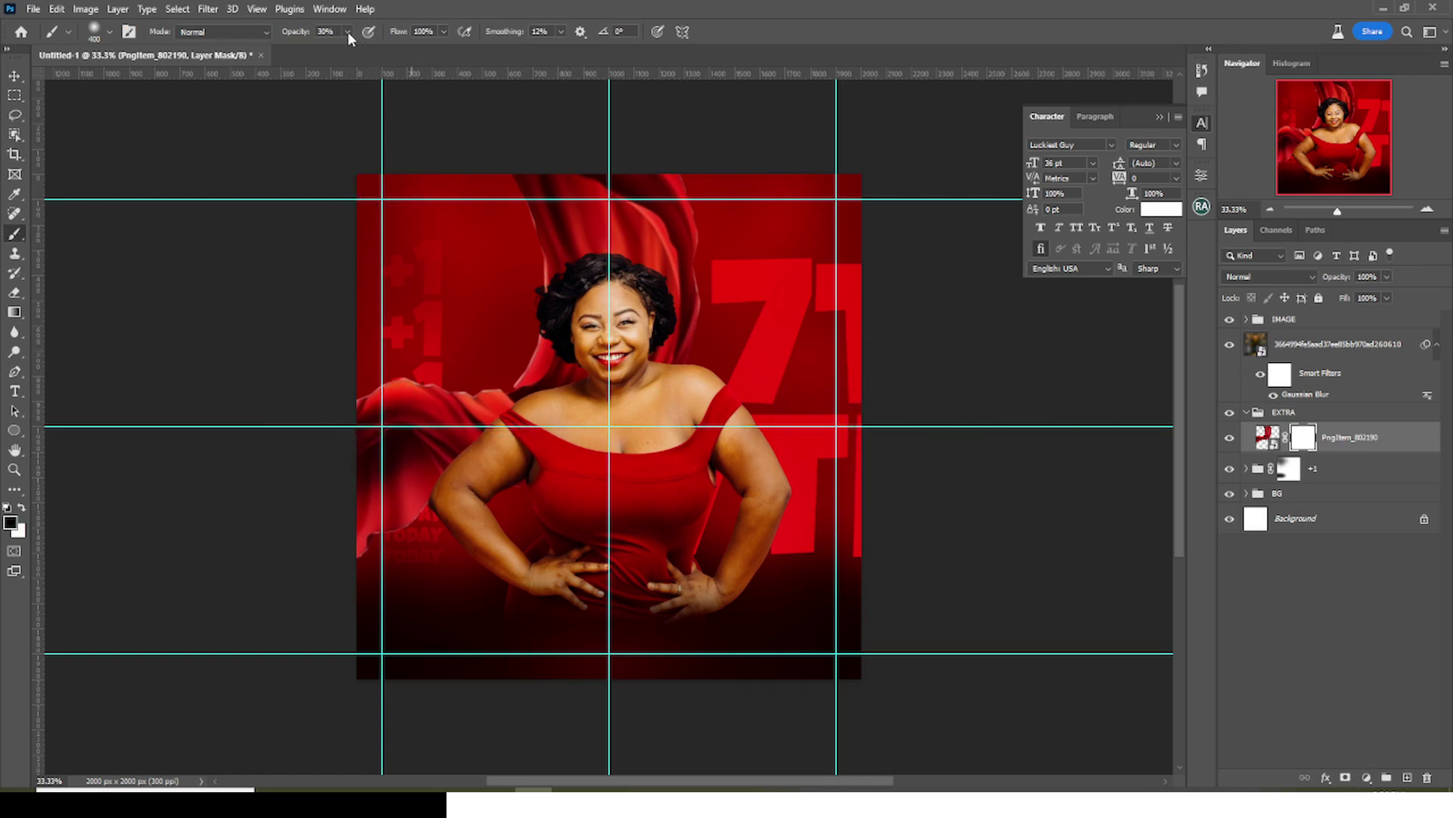
pyautogui.click(437, 53)
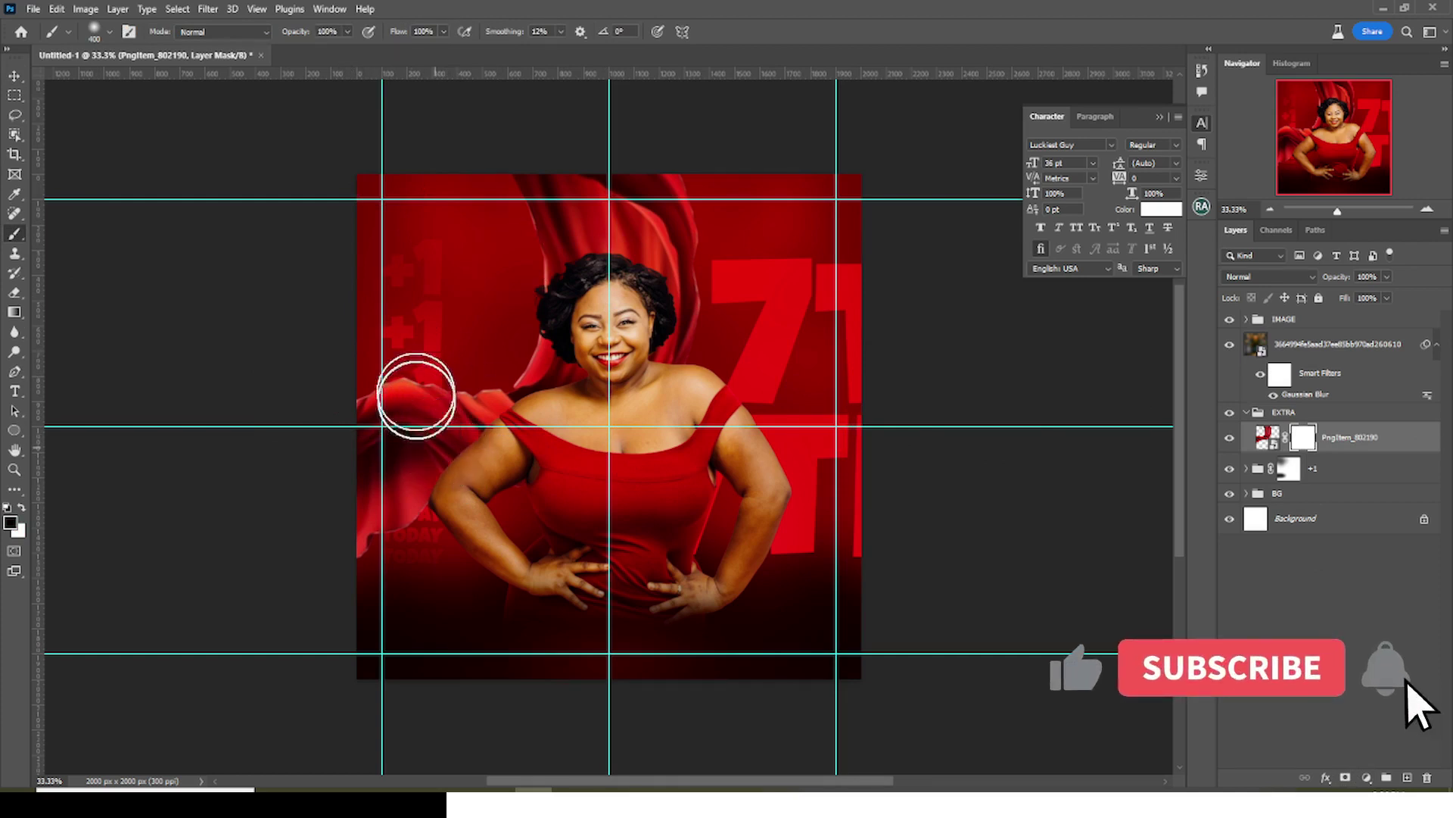
pyautogui.moveTo(415, 396)
pyautogui.mouseDown()
pyautogui.moveTo(334, 529)
pyautogui.moveTo(351, 357)
pyautogui.moveTo(392, 341)
pyautogui.moveTo(388, 443)
pyautogui.moveTo(413, 493)
pyautogui.mouseUp()
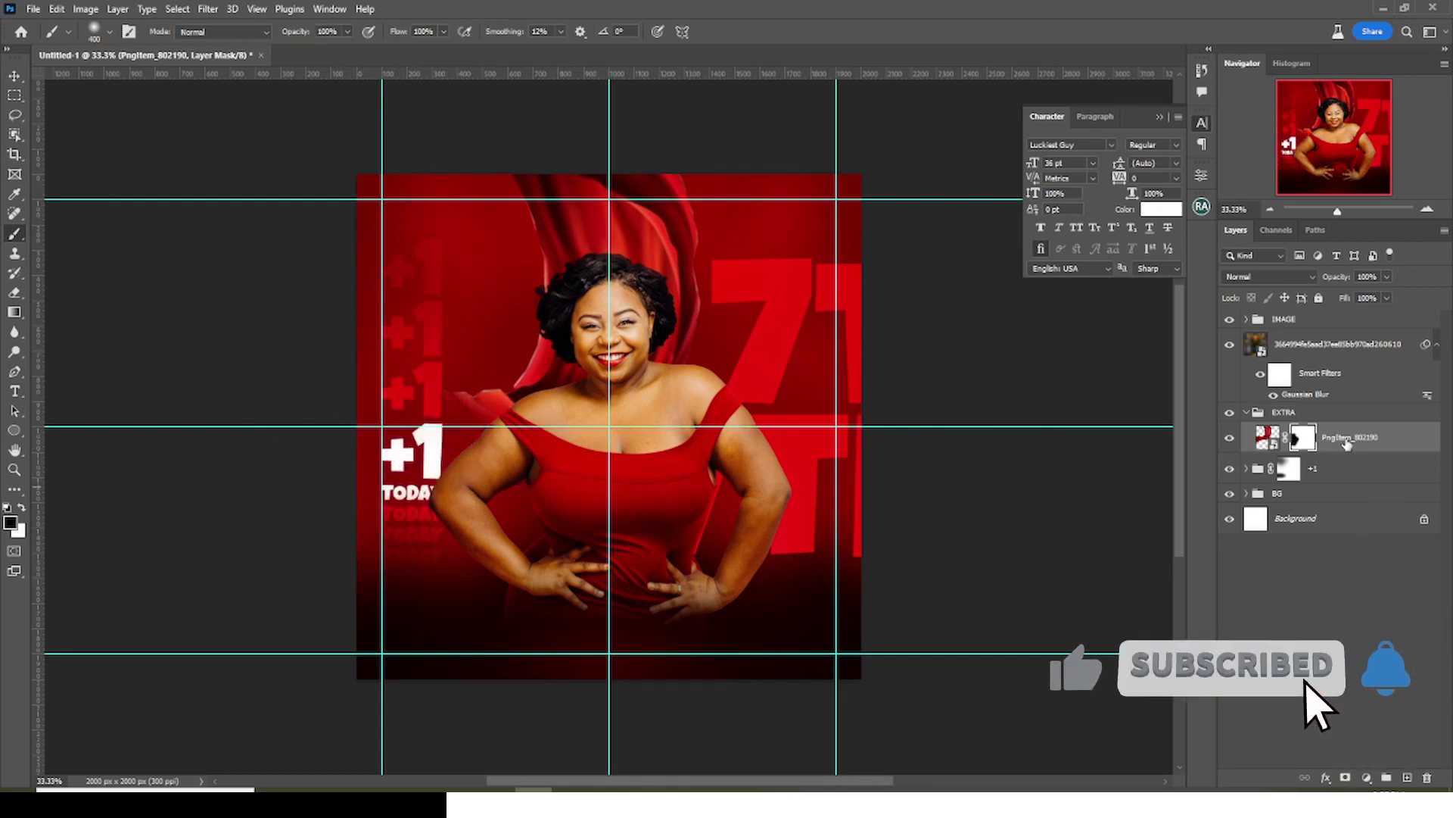
# Shift the remaining fabric behind the woman's head and set its blend mode to Soft Light
pyautogui.press('v')
pyautogui.moveTo(650, 233); pyautogui.dragTo(669, 312)
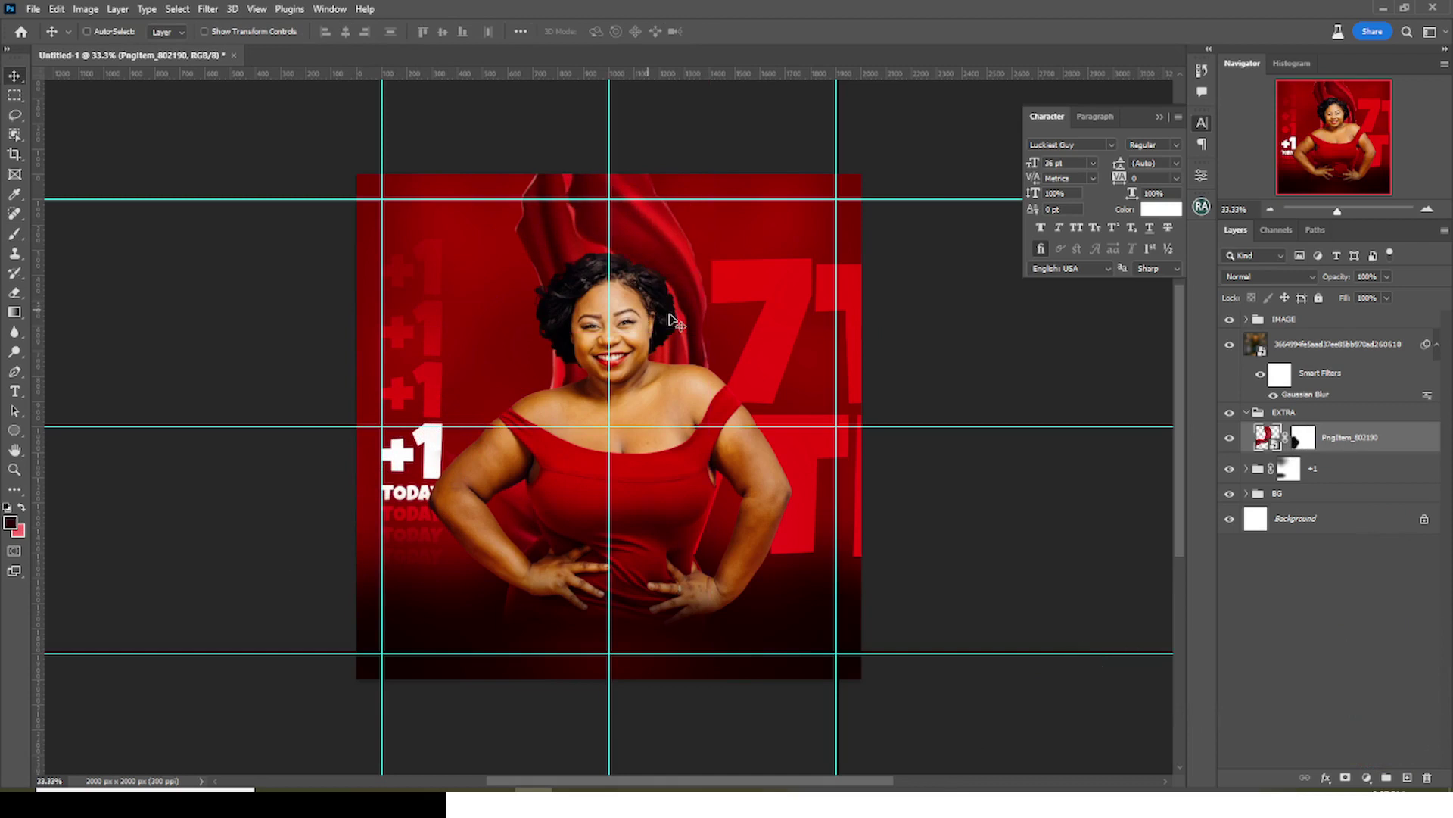
pyautogui.click(1261, 277)
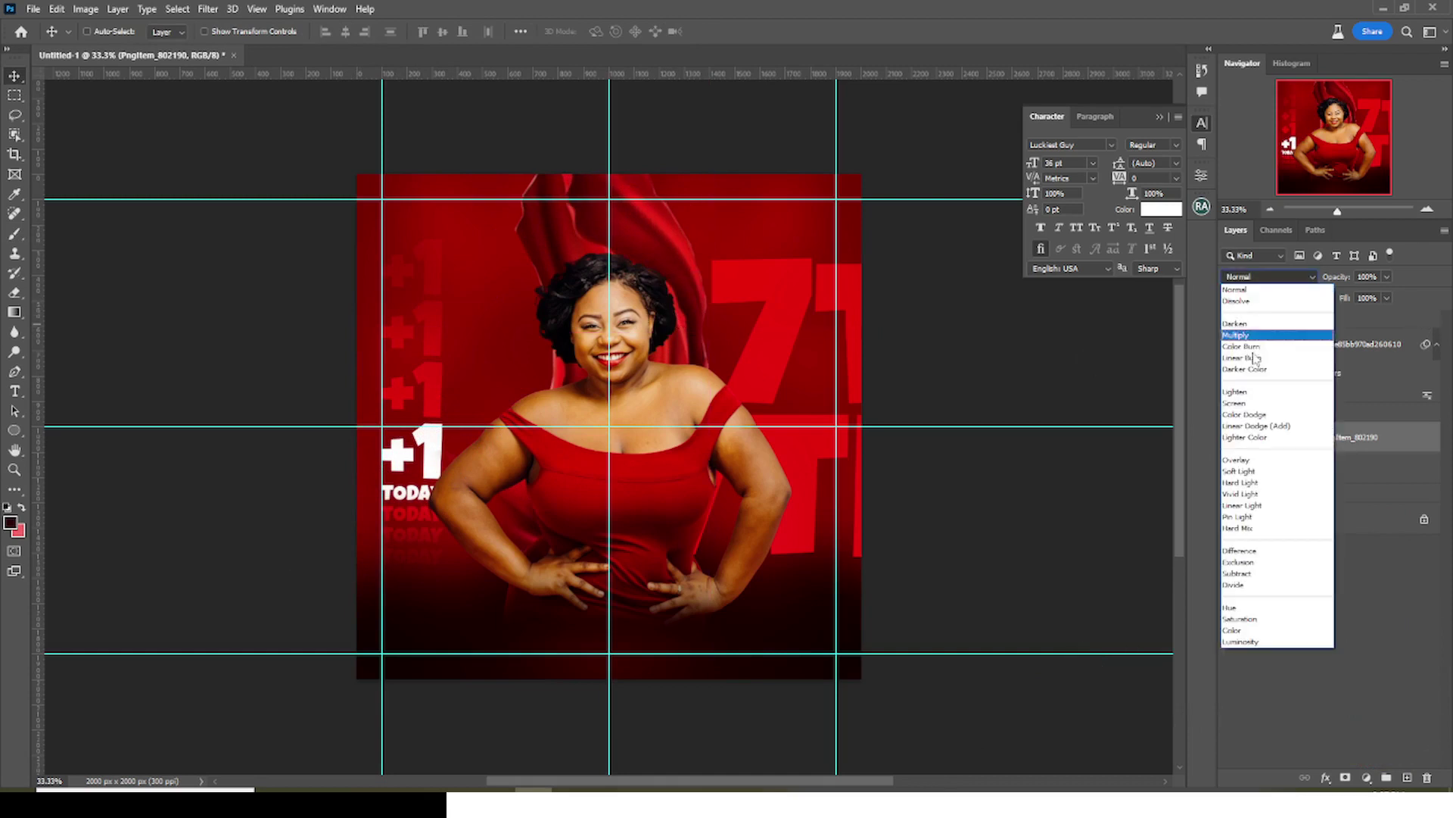
pyautogui.click(1245, 475)
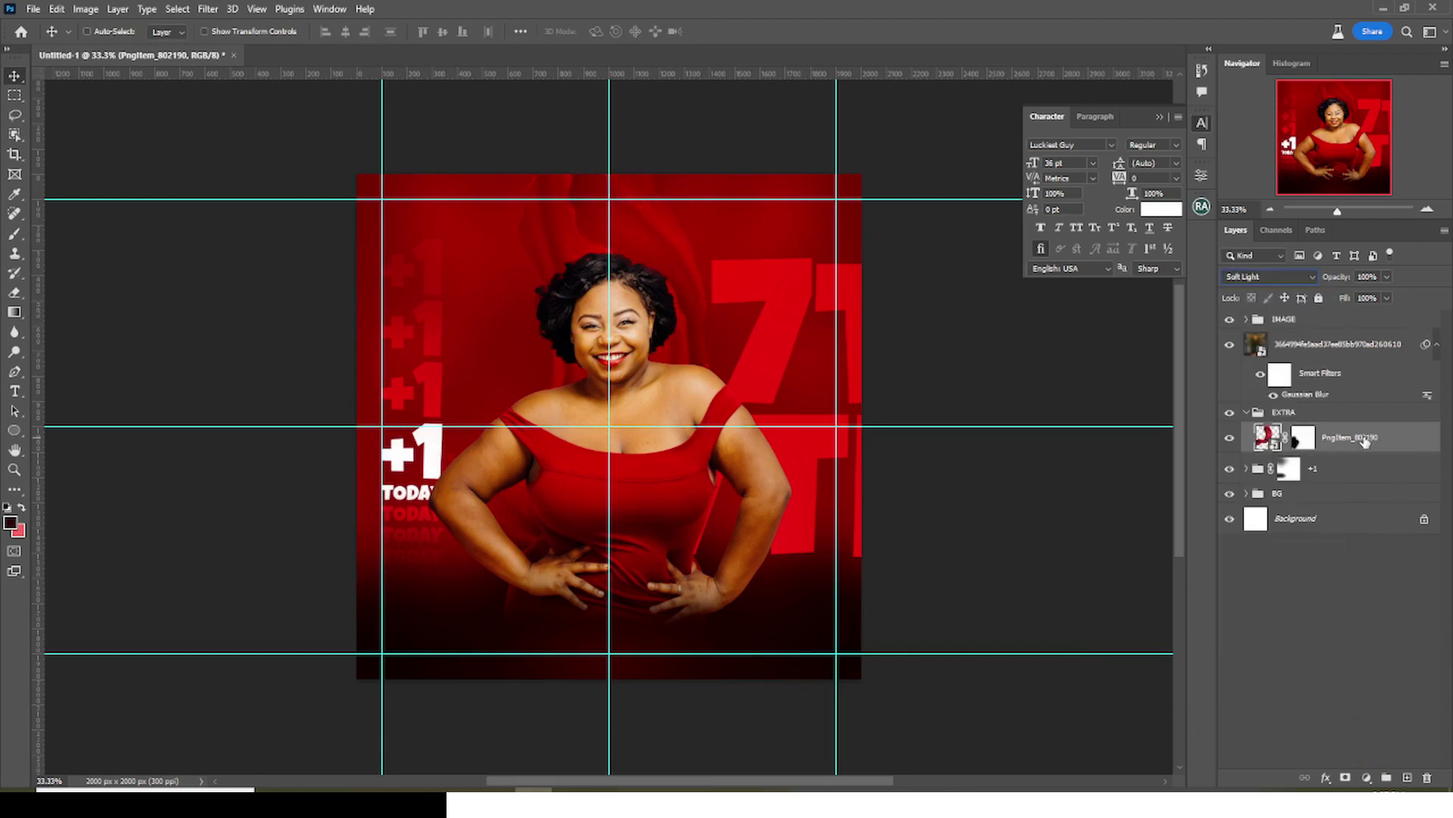
# Collapse the EXTRA group and the smart filter list, and move EXTRA above the blurred stage-lights layer
pyautogui.click(1246, 413)
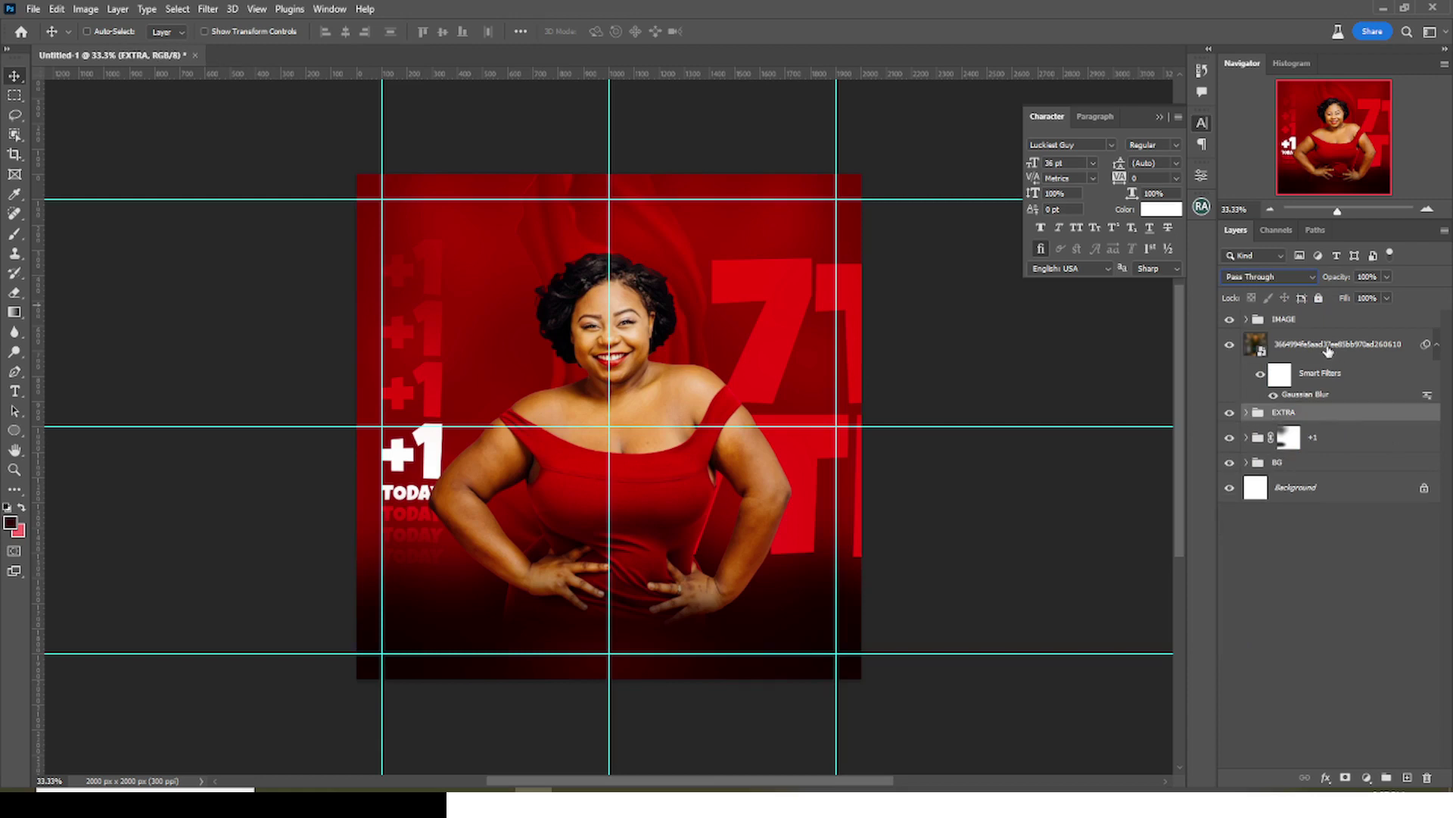
pyautogui.click(1435, 347)
pyautogui.moveTo(1242, 371); pyautogui.dragTo(1272, 333)
pyautogui.click(1295, 318)
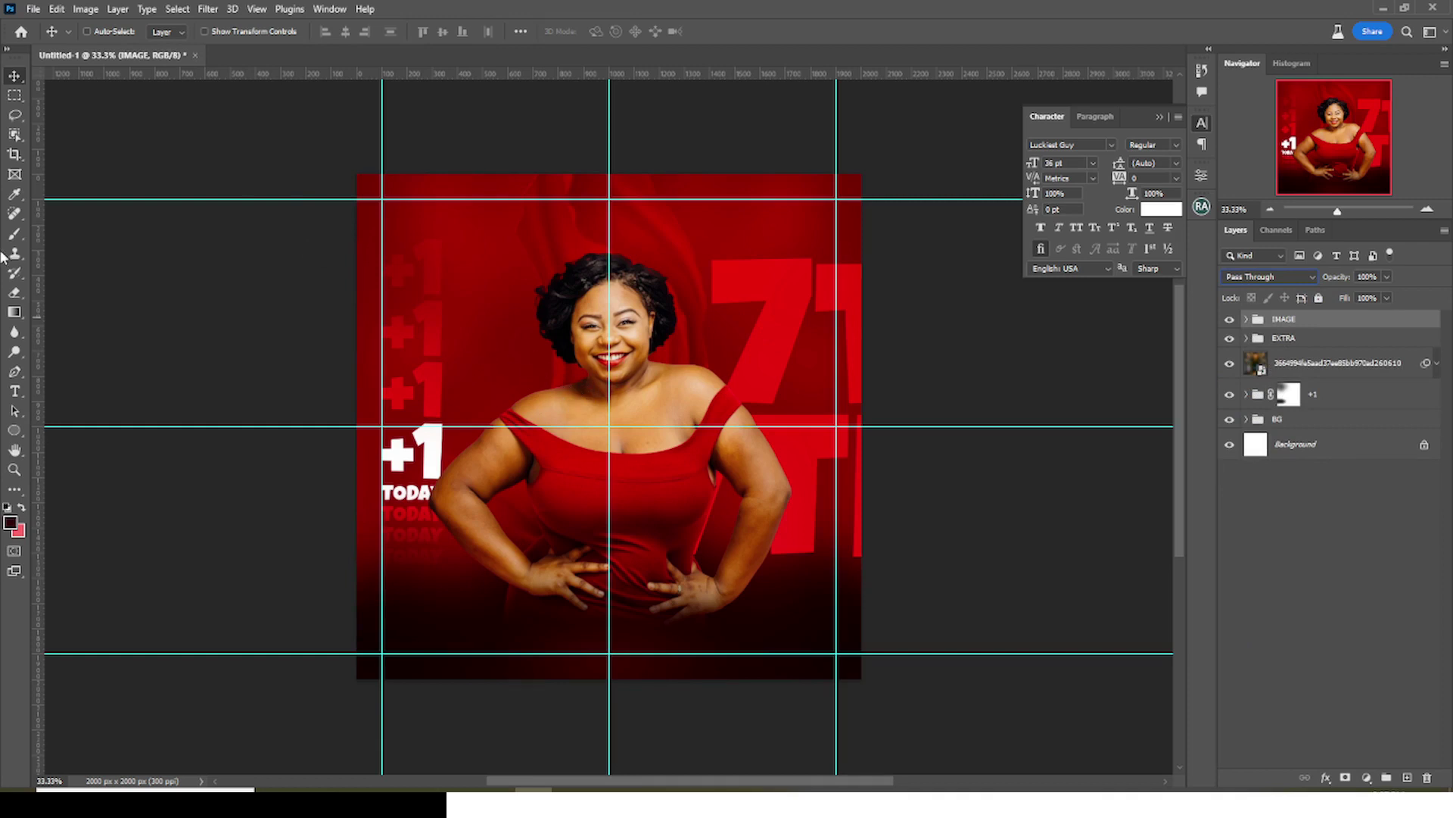
# Add a white "7th" text above the IMAGE group, copied from the Notepad file, and position it beside the woman's face
pyautogui.click(14, 392)
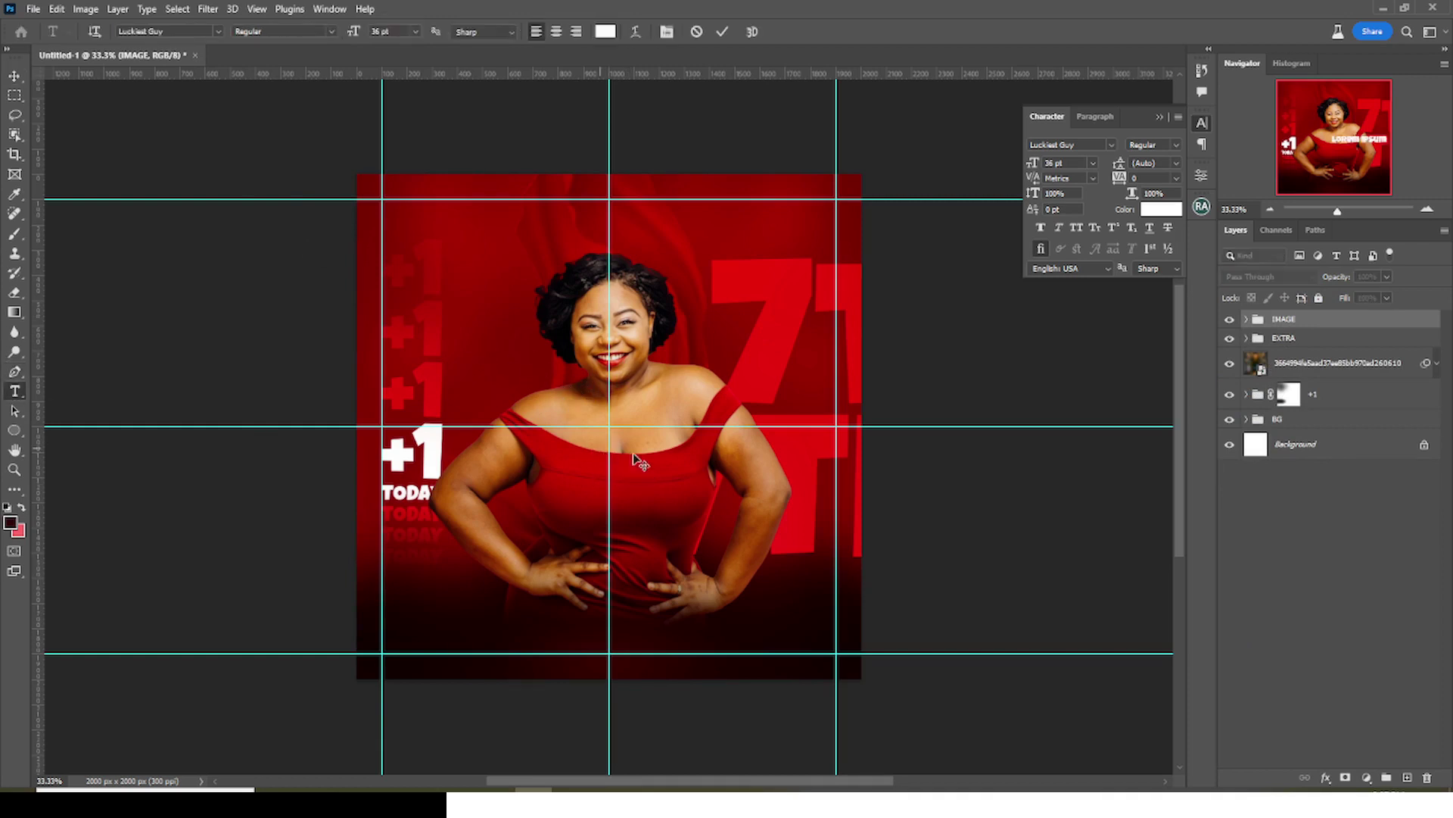
pyautogui.click(600, 445)
pyautogui.hotkey('alt', 'Tab')
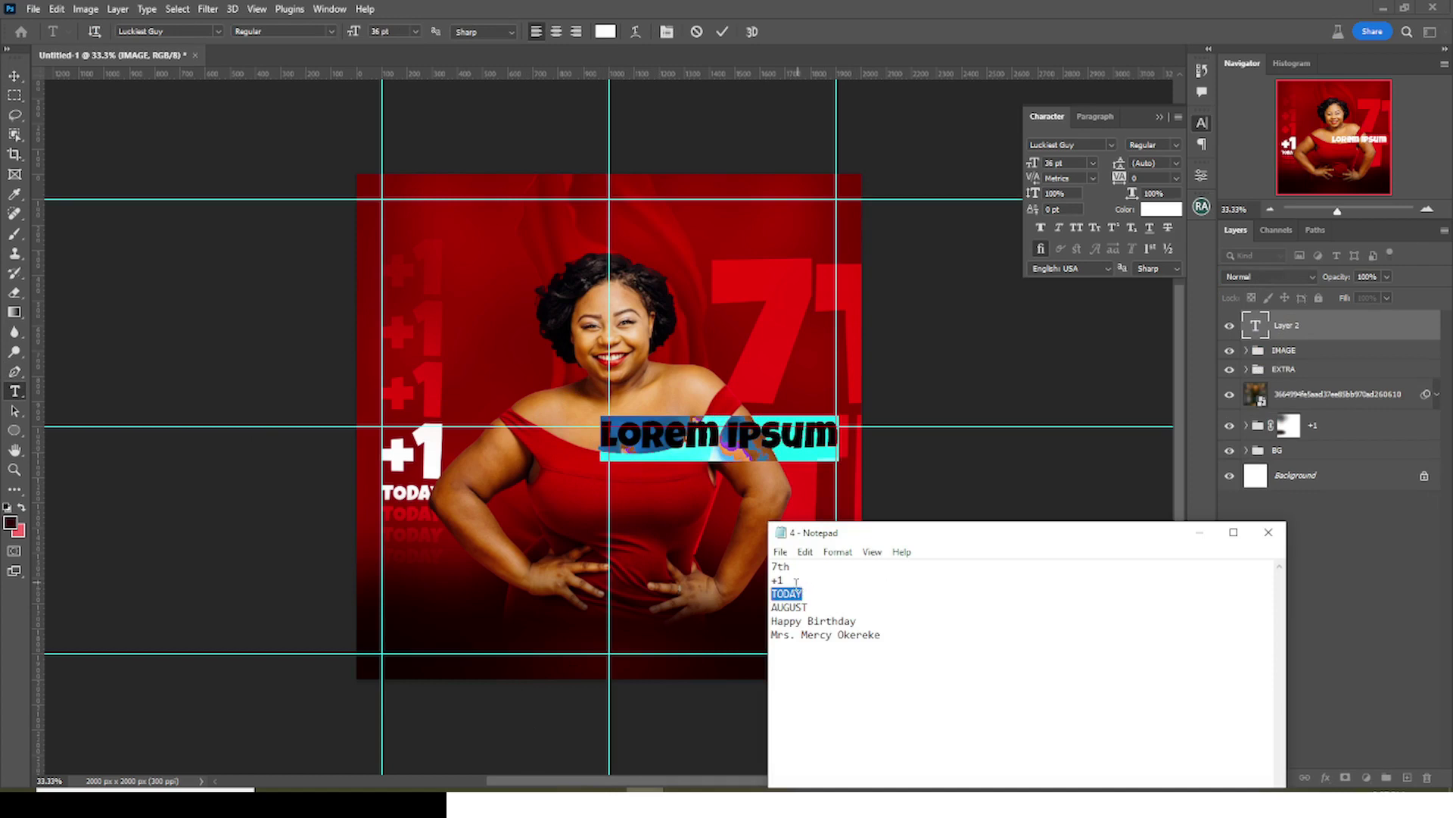
pyautogui.moveTo(791, 566); pyautogui.dragTo(754, 563)
pyautogui.hotkey('ctrl', 'c')
pyautogui.hotkey('alt', 'Tab')
pyautogui.hotkey('ctrl', 'v')
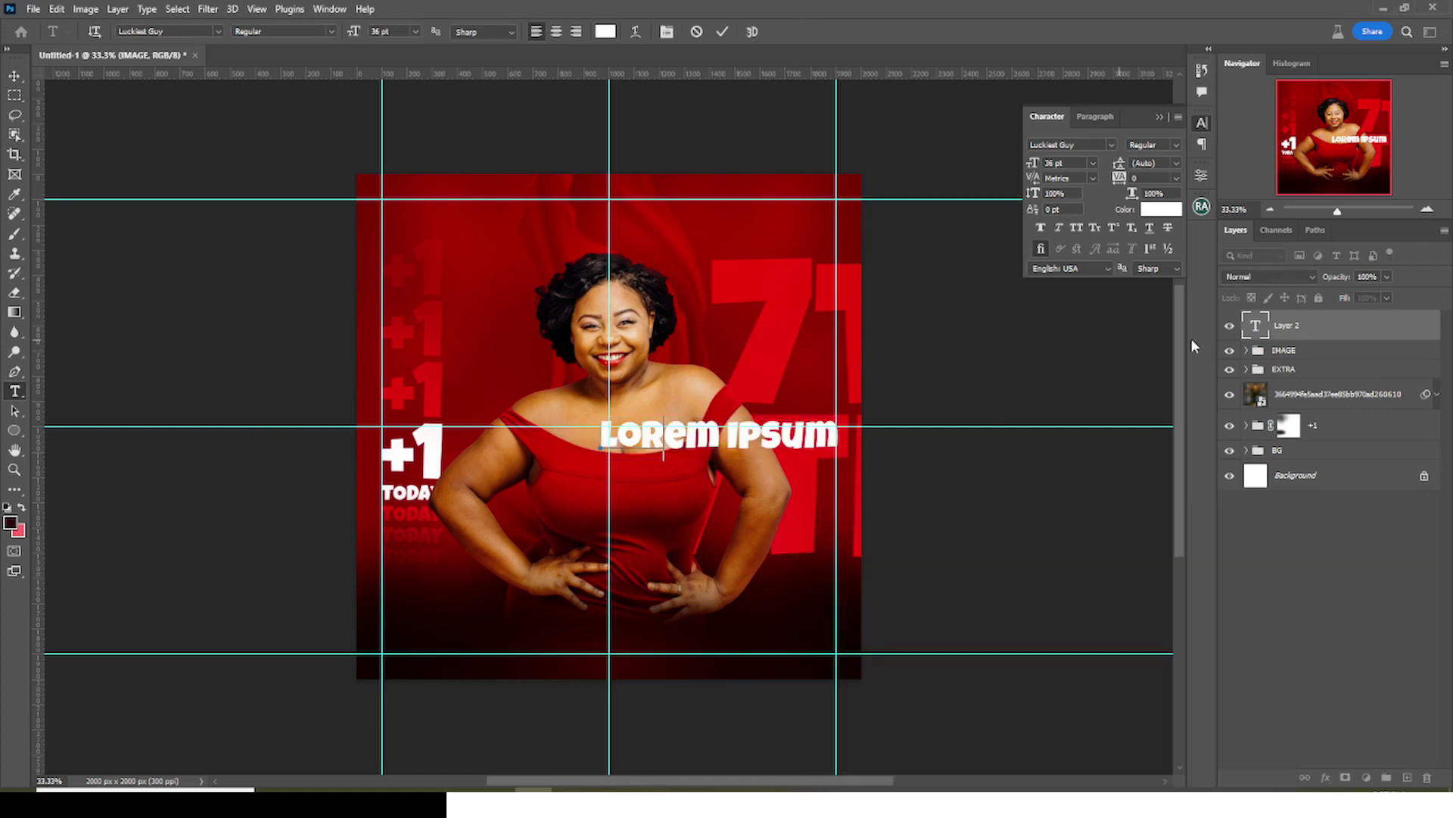
pyautogui.click(1317, 326)
pyautogui.press('v')
pyautogui.moveTo(629, 432); pyautogui.dragTo(499, 366)
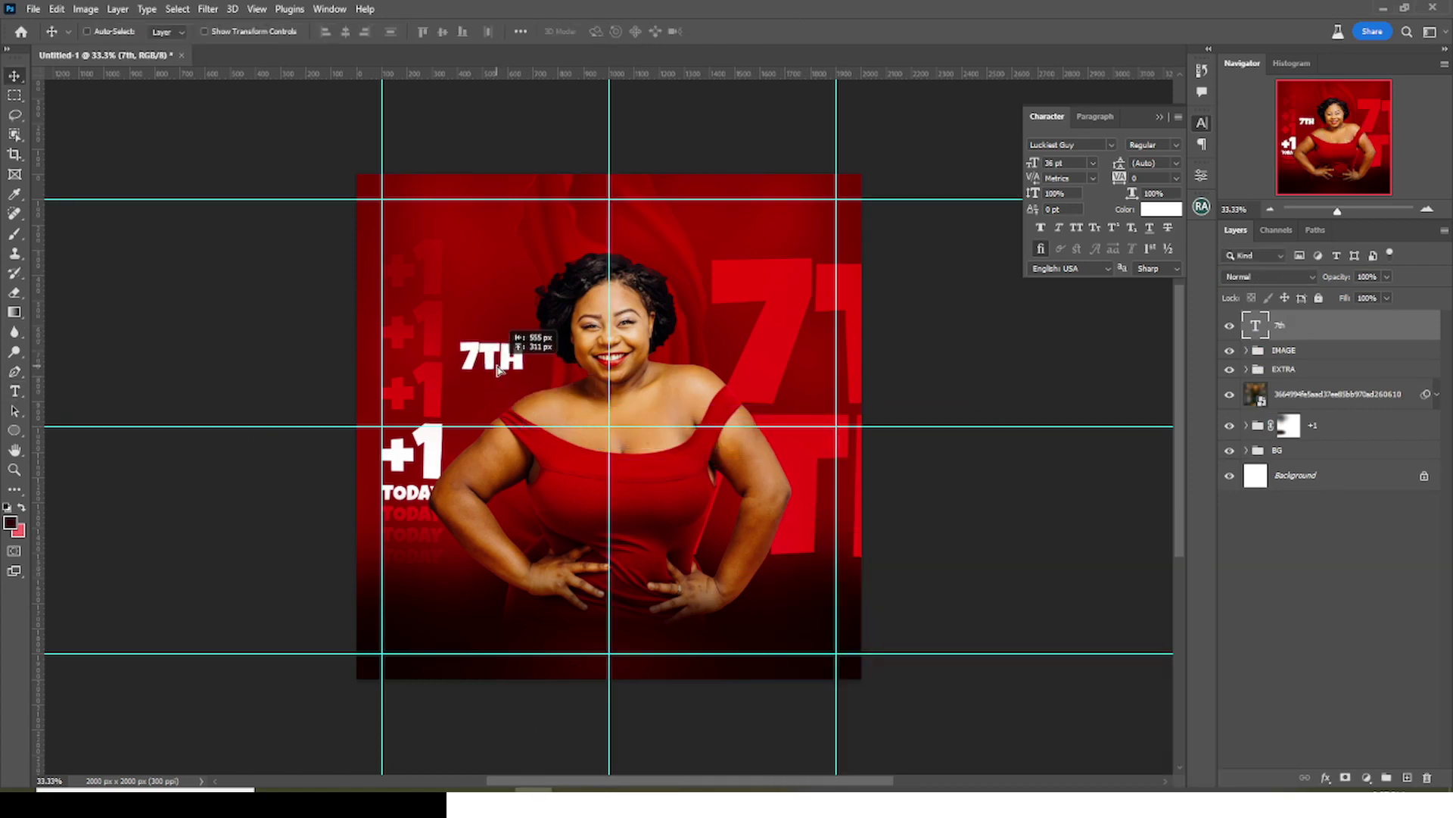
# Duplicate the small 7TH text directly below itself and replace the copy's wording with AUGUST from the Notepad file
pyautogui.hotkey('ctrl', 'j')
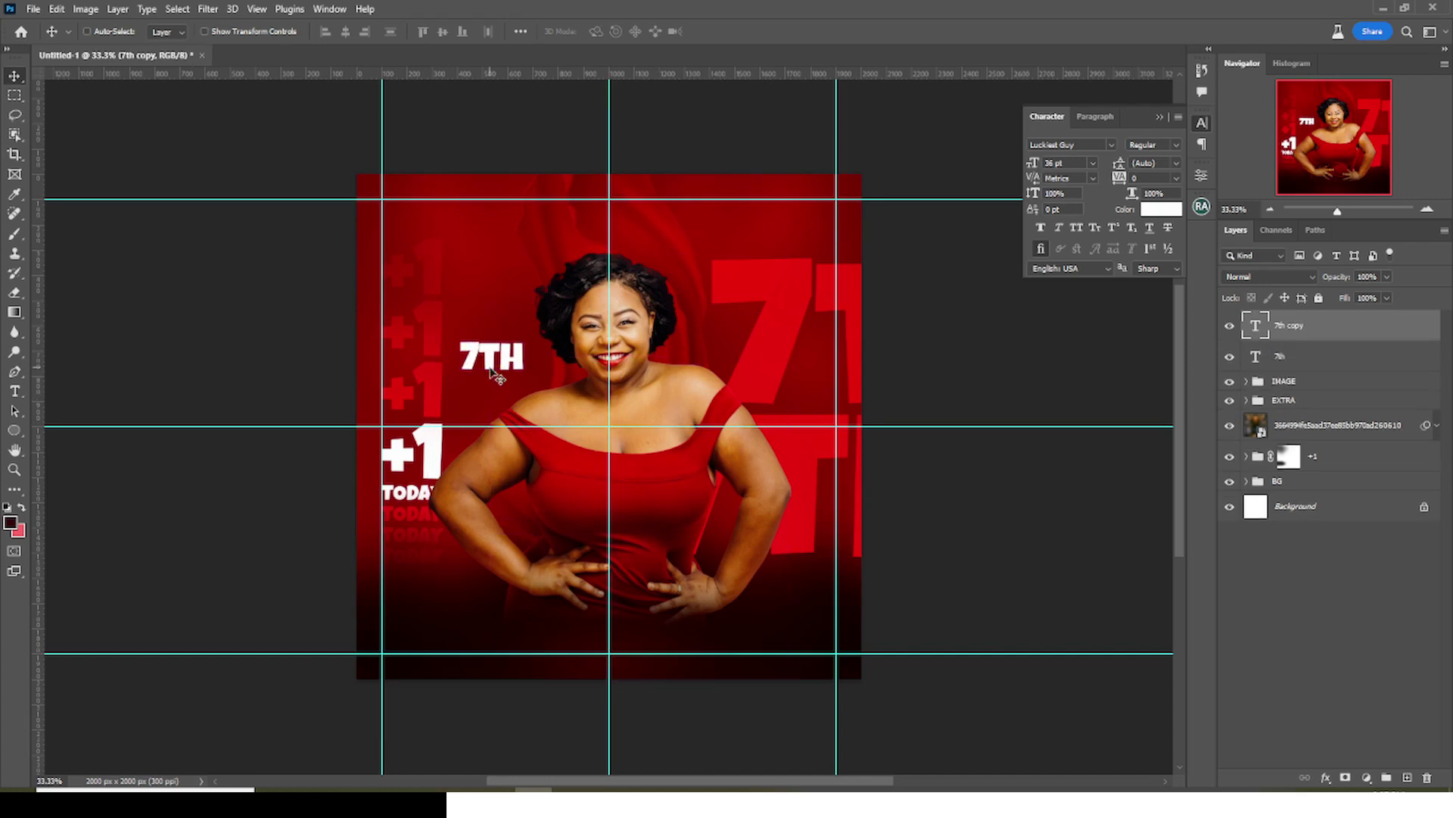
pyautogui.moveTo(489, 382); pyautogui.dragTo(489, 405)
pyautogui.hotkey('alt', 'Tab')
pyautogui.moveTo(809, 607); pyautogui.dragTo(733, 607)
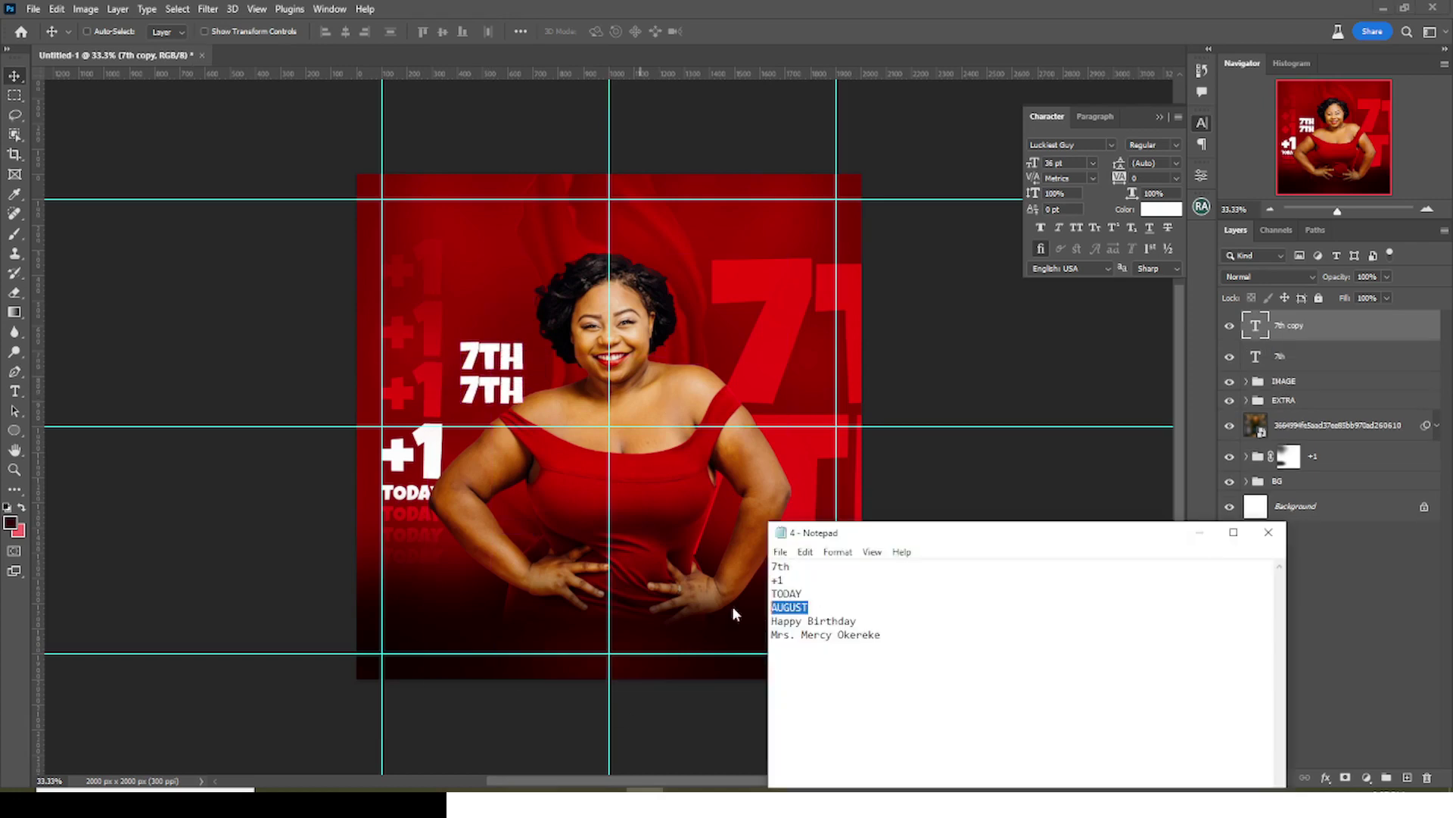
pyautogui.hotkey('ctrl', 'c')
pyautogui.hotkey('alt', 'Tab')
pyautogui.doubleClick(1255, 326)
pyautogui.hotkey('ctrl', 'v')
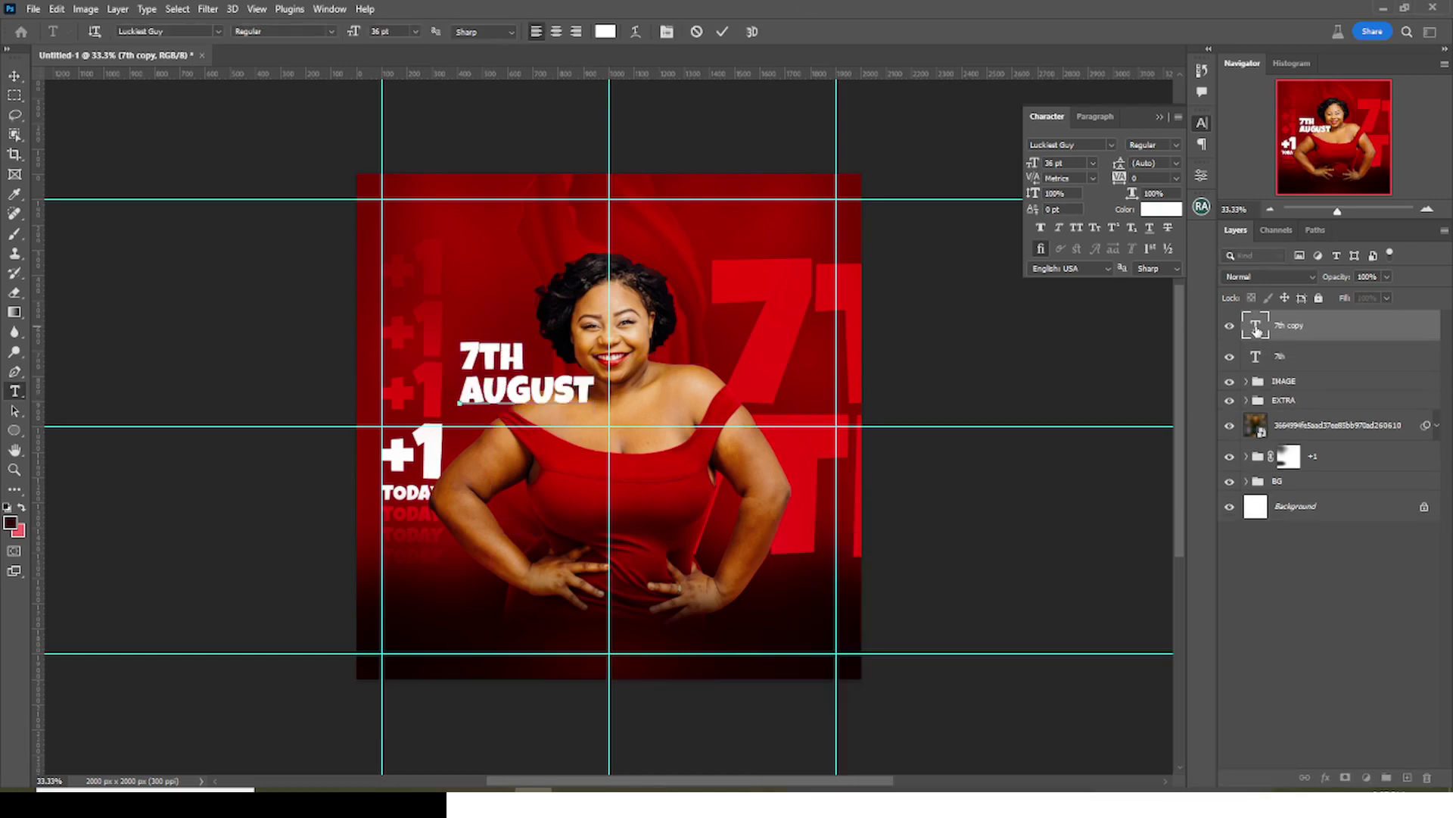
pyautogui.hotkey('ctrl', 'Return')
# Scale the AUGUST text down to about 17 pt so it matches the width of the small 7TH above it
pyautogui.hotkey('ctrl', 't')
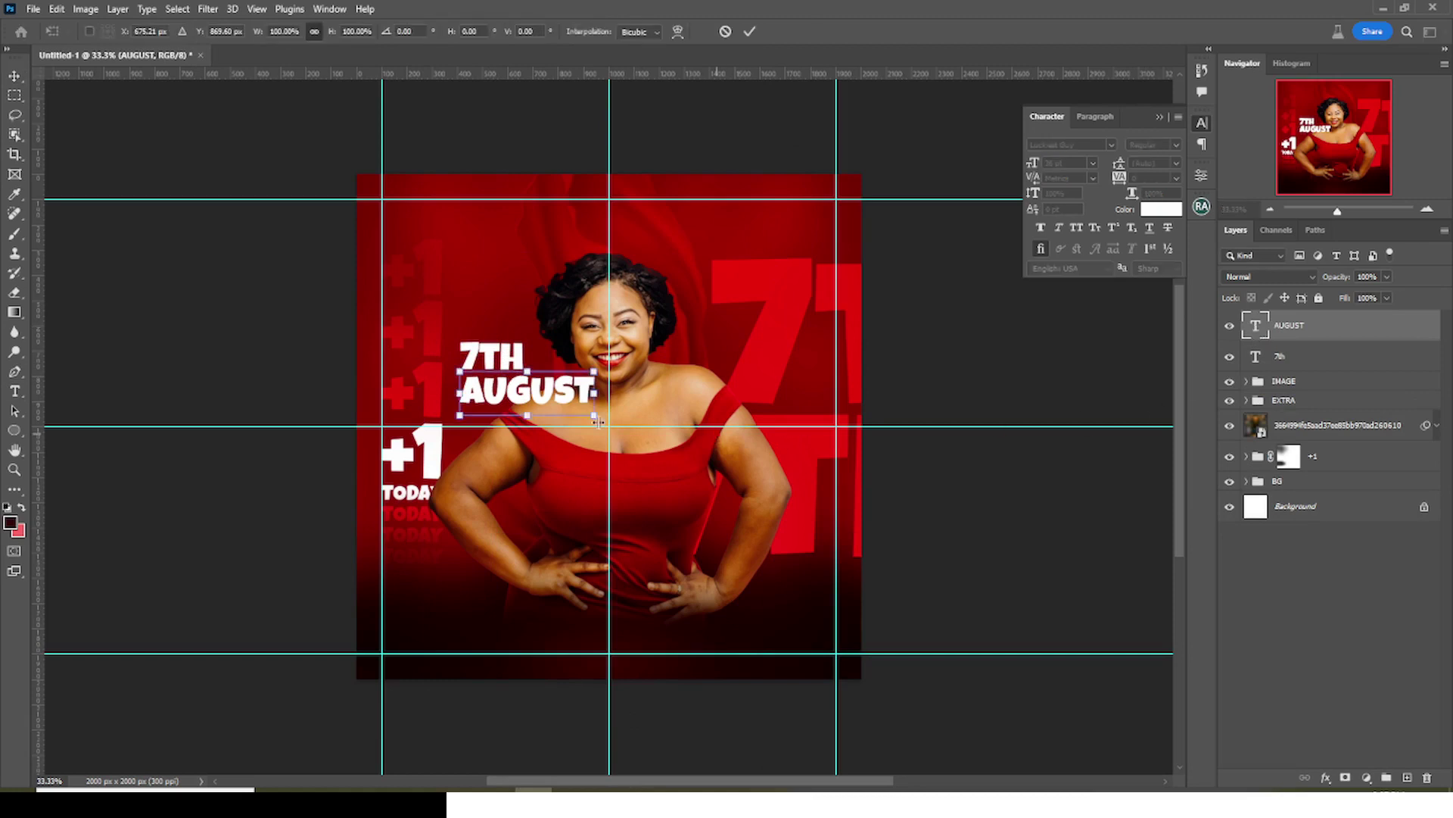
pyautogui.moveTo(597, 422); pyautogui.dragTo(521, 401)
pyautogui.press('Return')
# Draw a white 363 px circle without a stroke around the 7TH AUGUST text and layer it below both texts
pyautogui.click(14, 429)
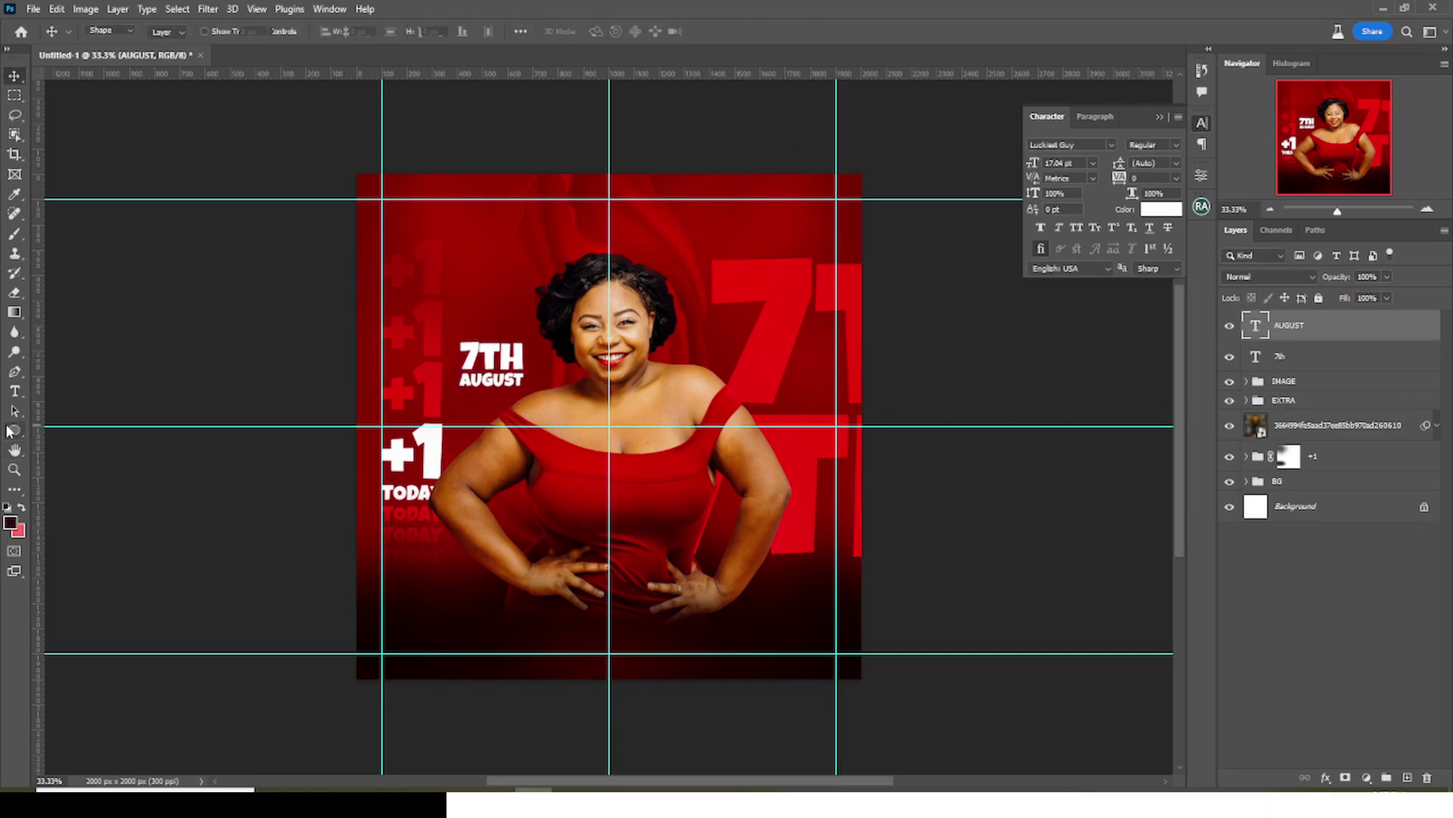
pyautogui.click(77, 450)
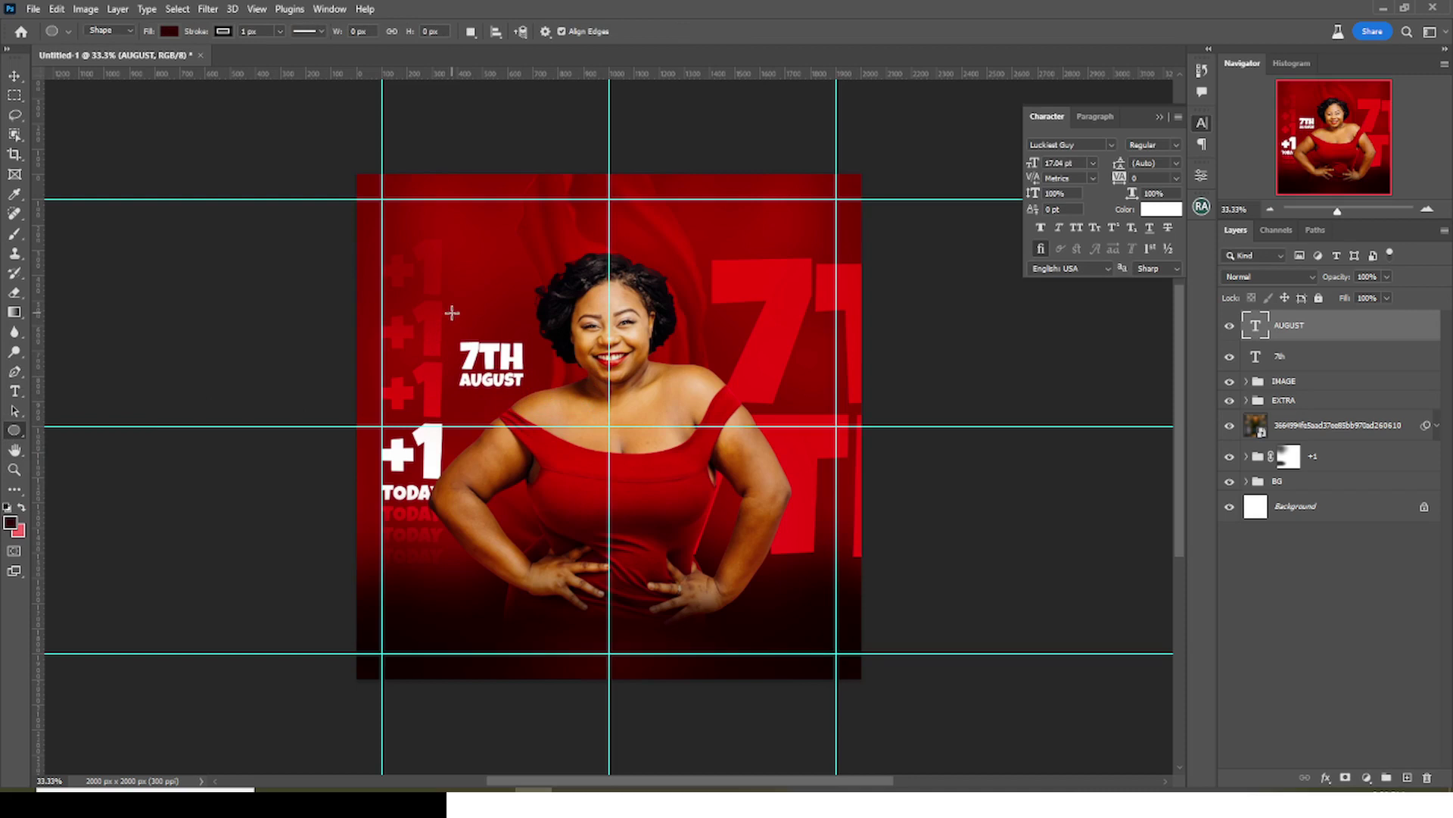
pyautogui.moveTo(452, 312); pyautogui.dragTo(543, 458)
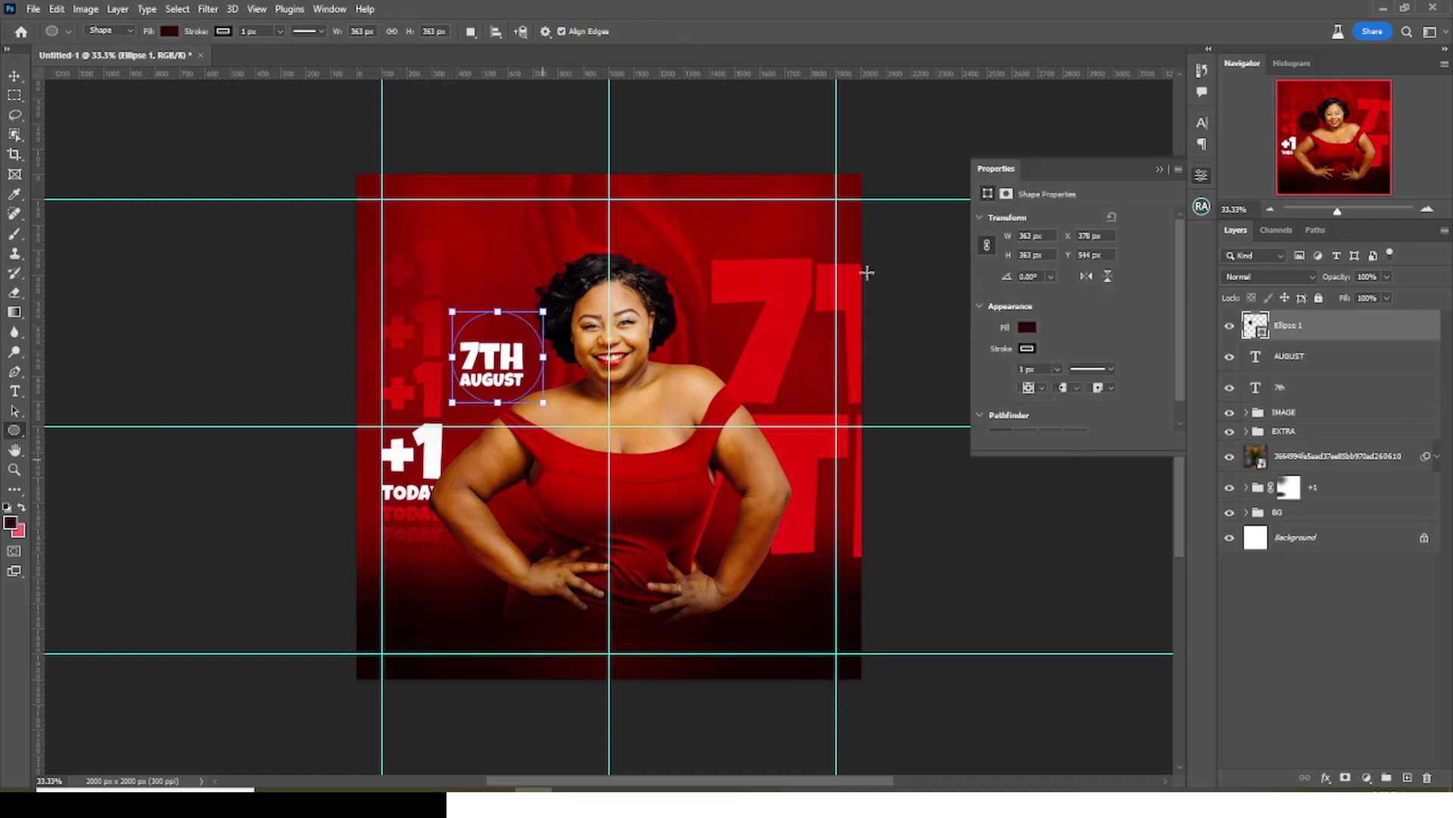
pyautogui.click(223, 32)
pyautogui.click(133, 67)
pyautogui.click(169, 31)
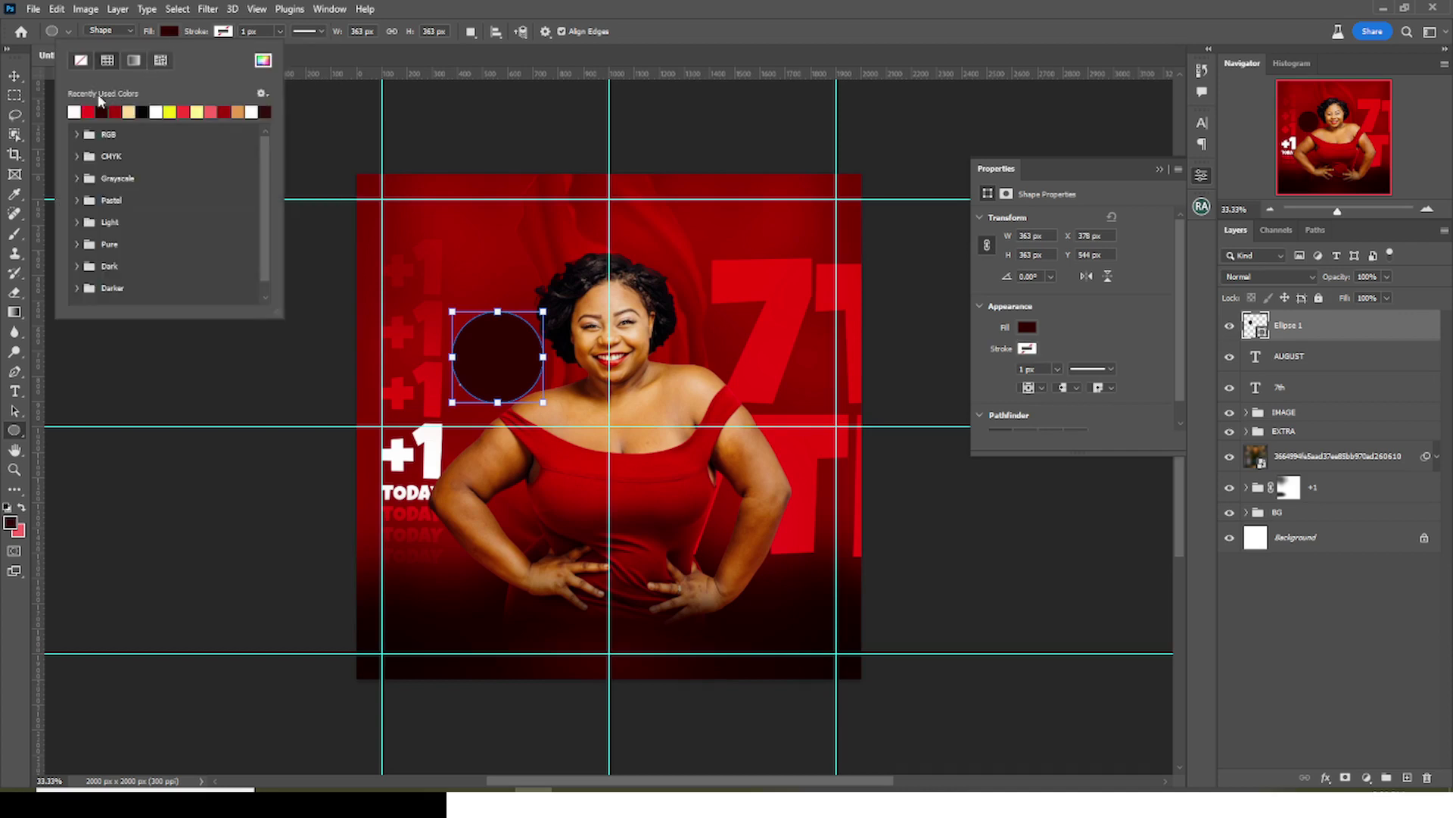
pyautogui.click(75, 115)
pyautogui.moveTo(1276, 346); pyautogui.dragTo(1279, 407)
# Recolour the small 7TH and AUGUST texts together with a deep red sampled from the flyer artwork
pyautogui.click(1285, 355)
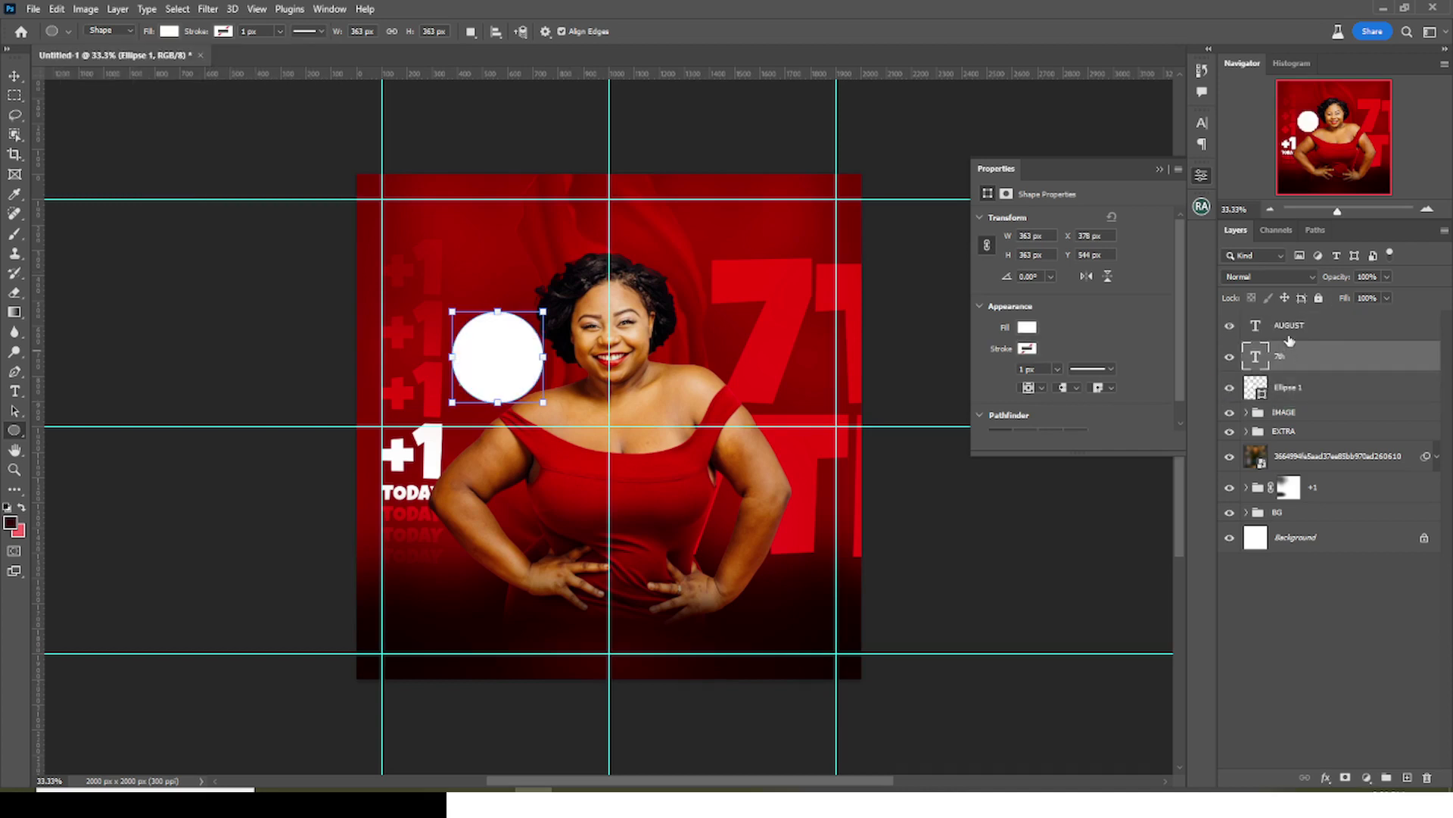
pyautogui.click(1098, 332)
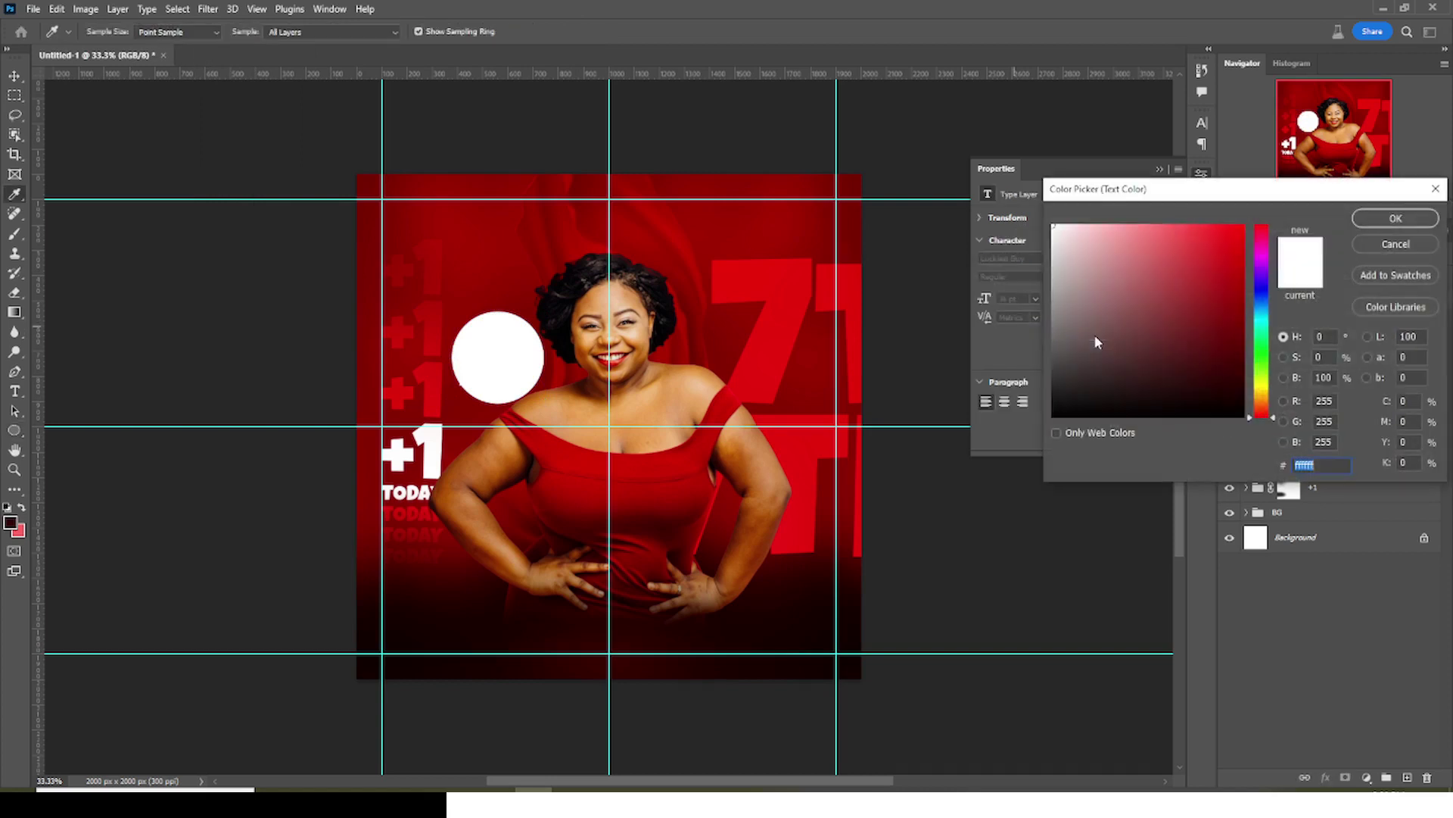
pyautogui.click(794, 277)
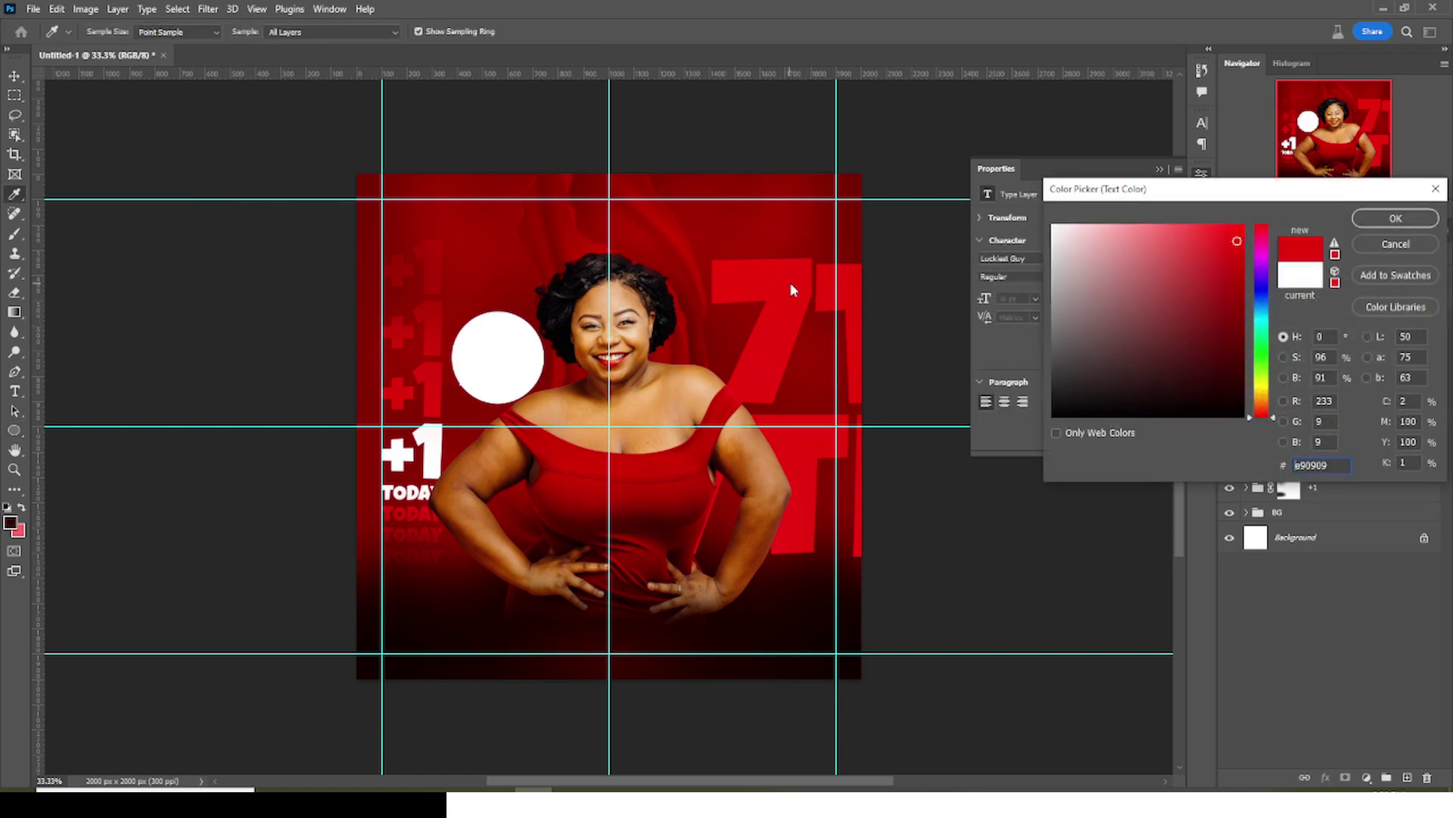
pyautogui.click(779, 588)
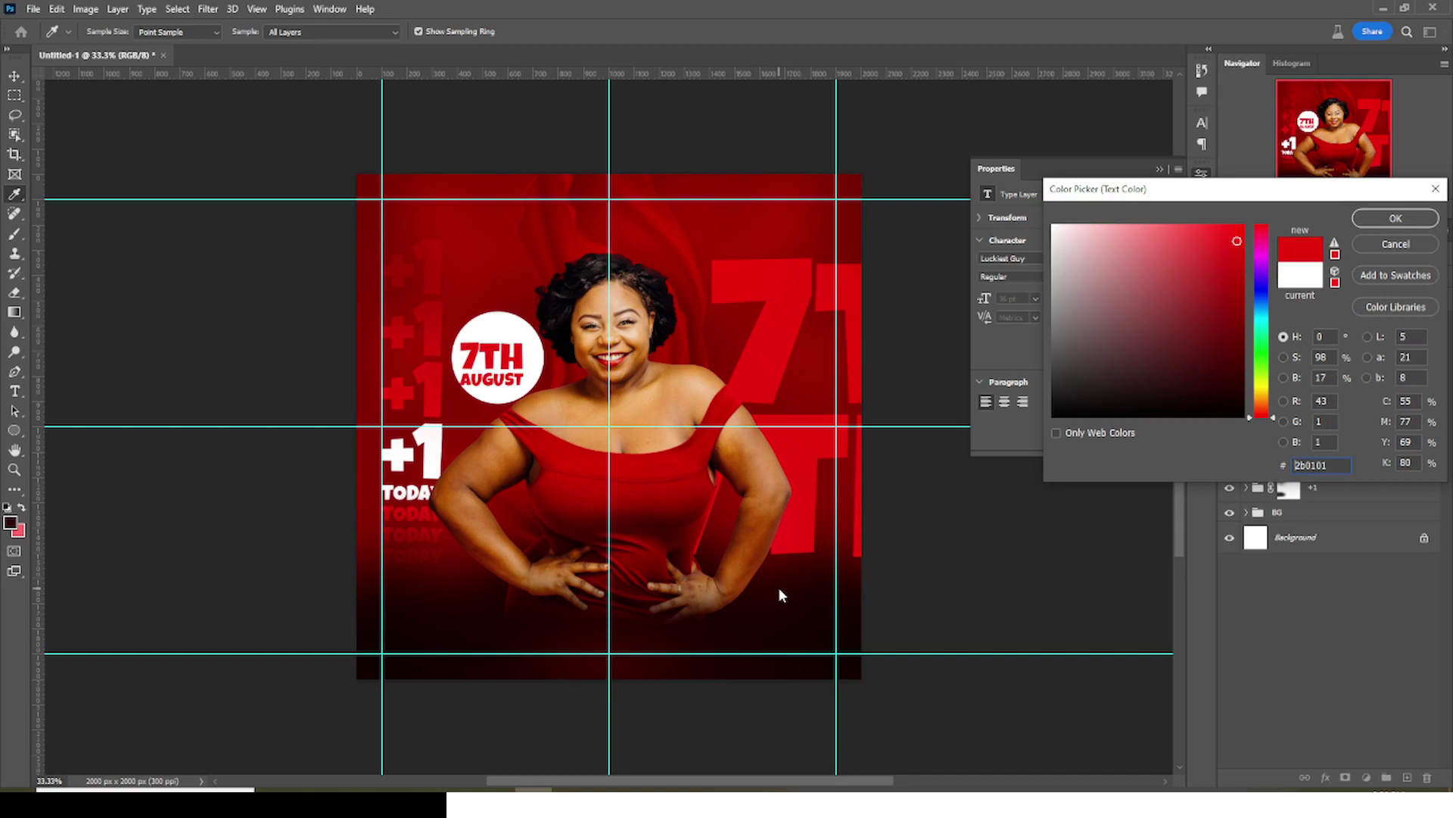
pyautogui.click(704, 475)
pyautogui.click(1396, 218)
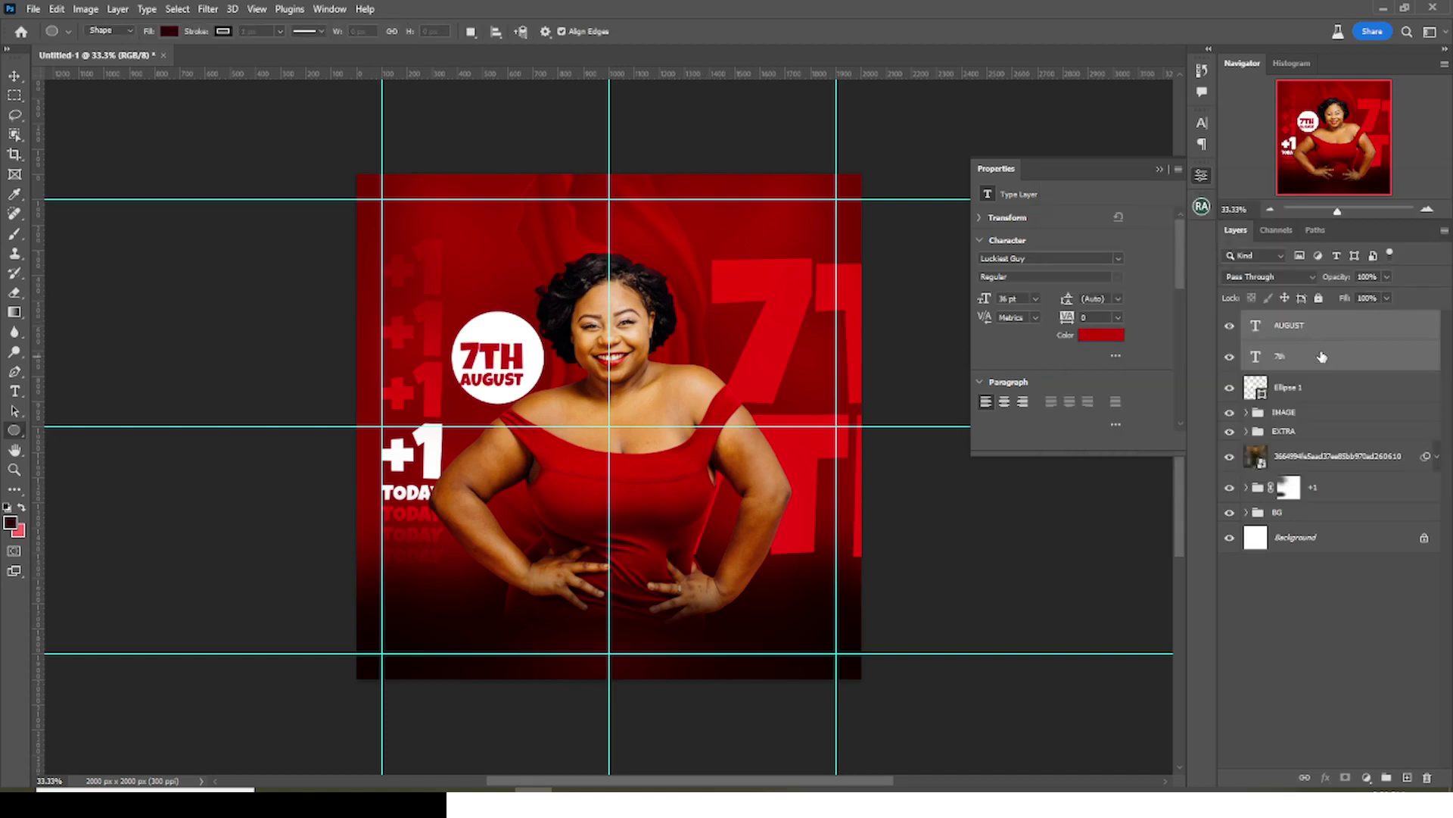
# Group the 7TH and AUGUST texts as "text" and centre the group horizontally and vertically within the white circle
pyautogui.hotkey('ctrl', 'g')
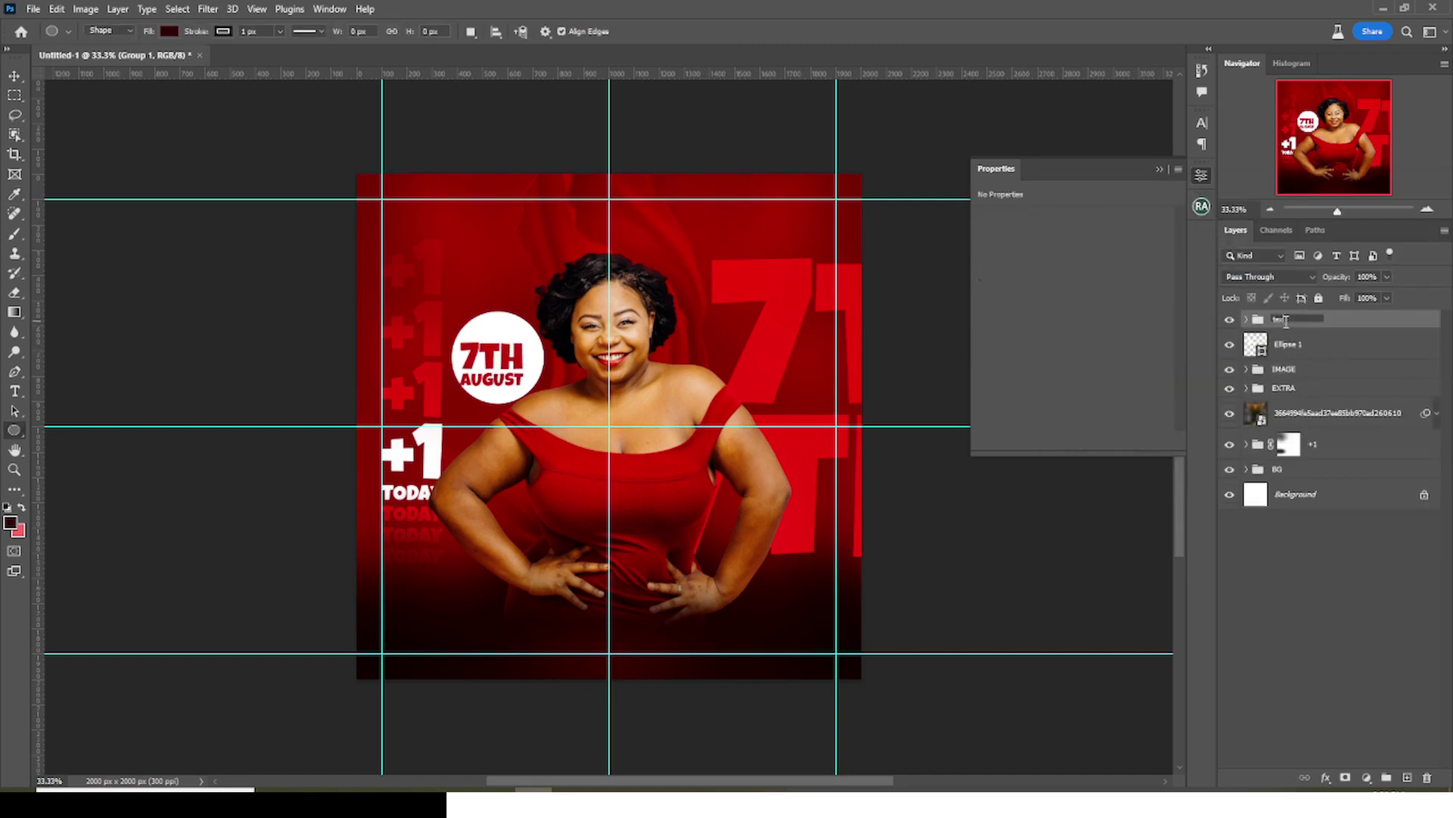
pyautogui.press('Return')
pyautogui.click(1277, 347)
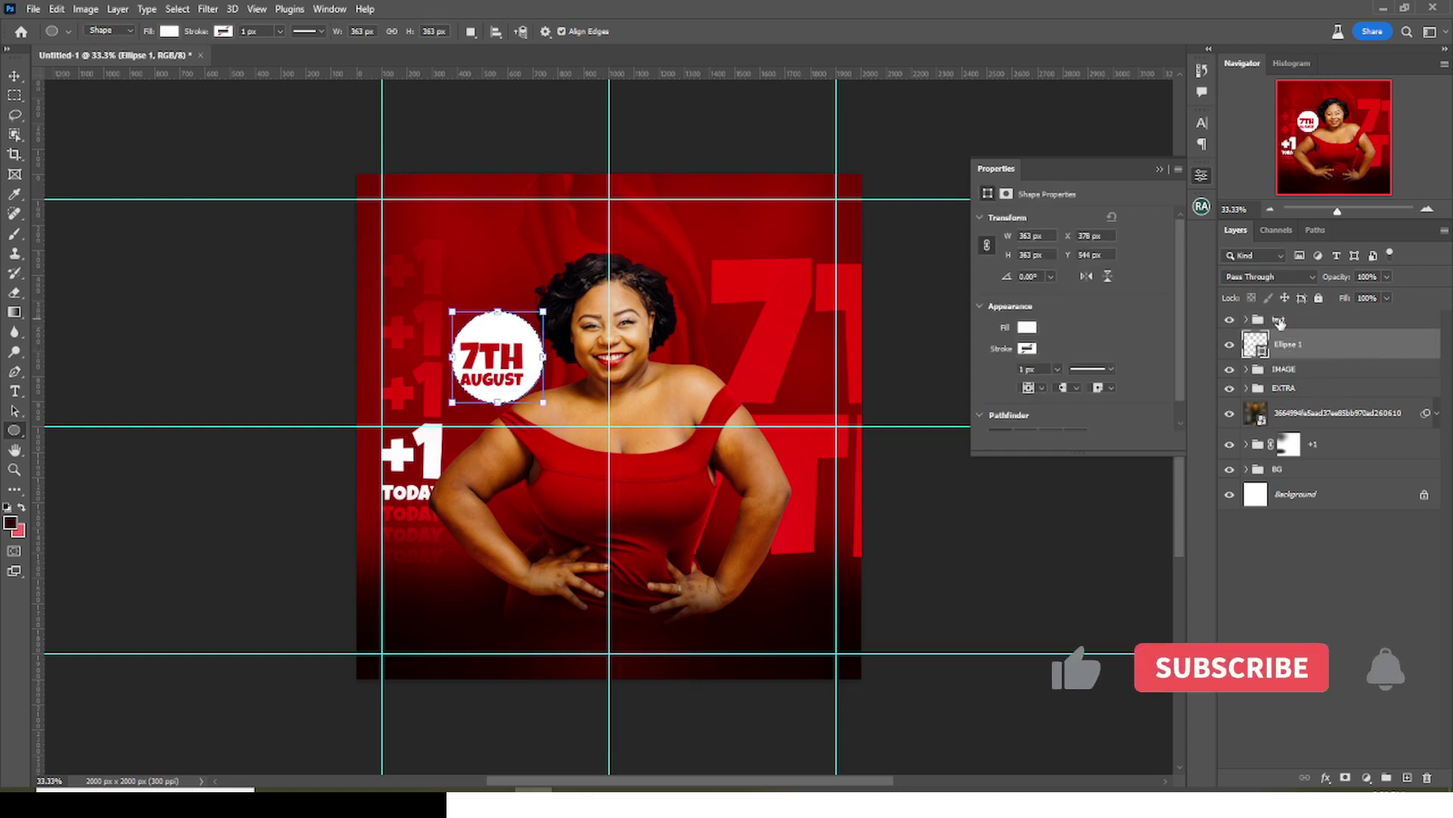
pyautogui.click(1268, 321)
pyautogui.click(15, 76)
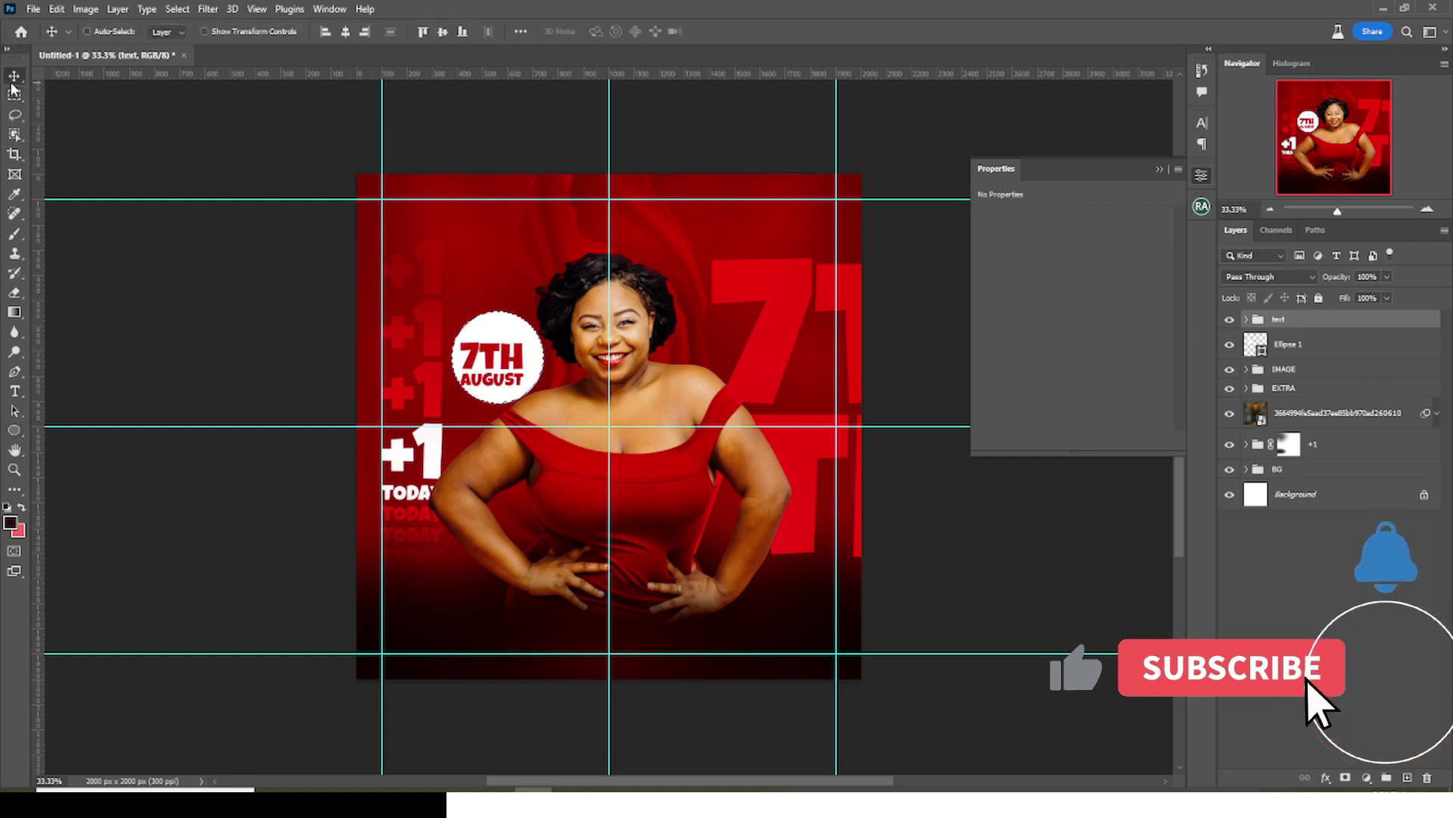
pyautogui.click(345, 32)
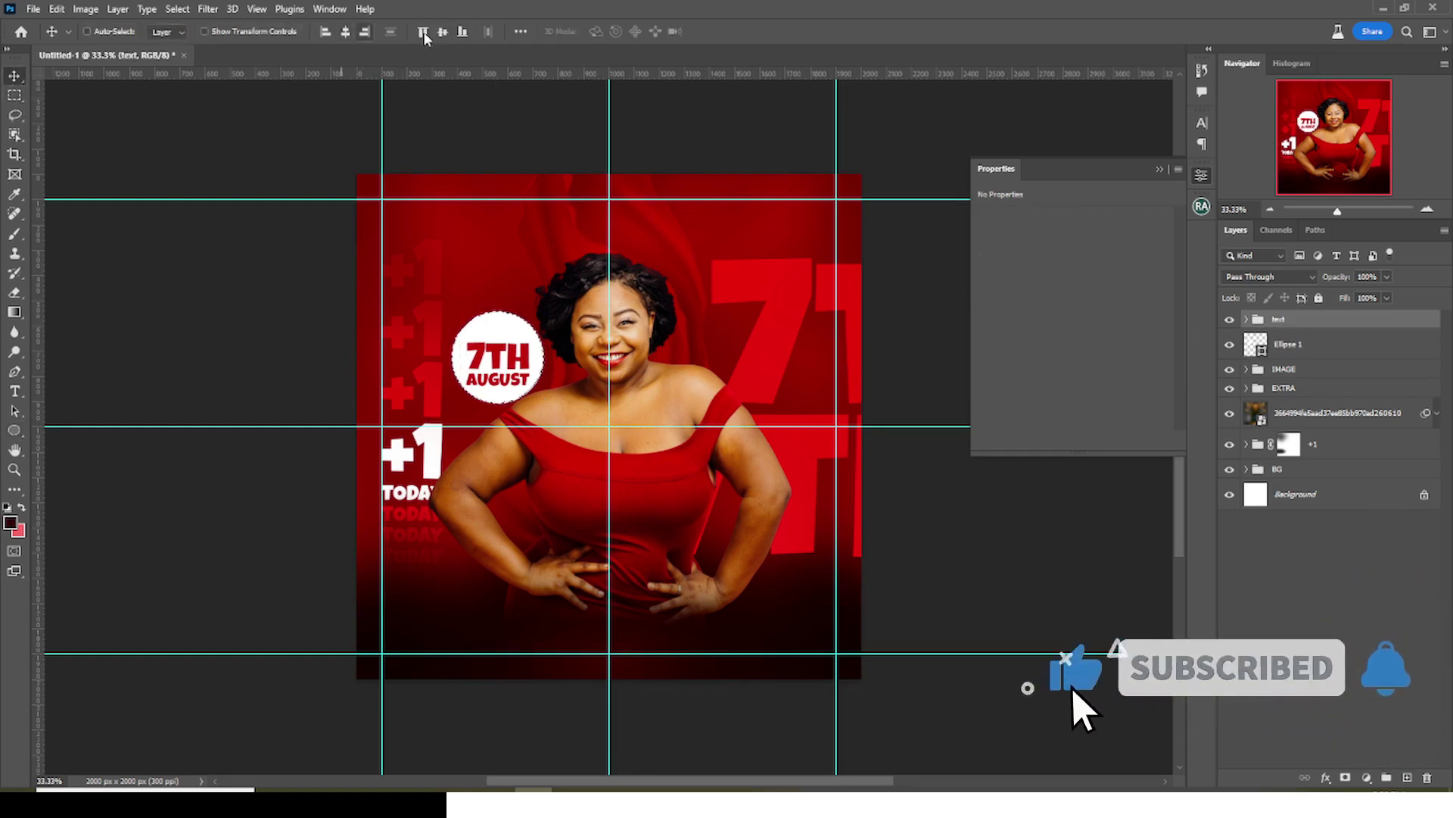
pyautogui.click(442, 33)
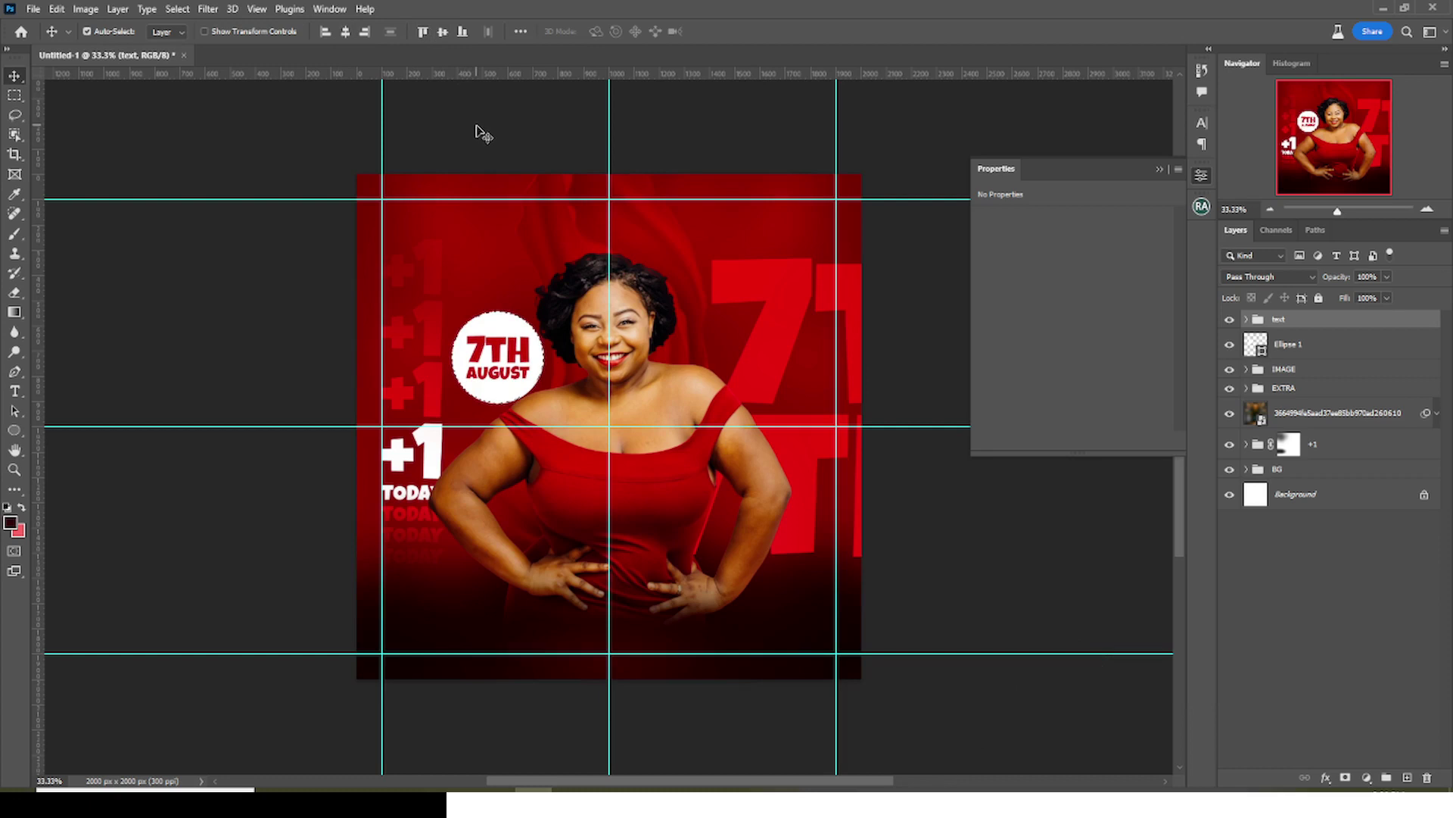
pyautogui.hotkey('ctrl', 'd')
pyautogui.hotkey('ctrl', 't')
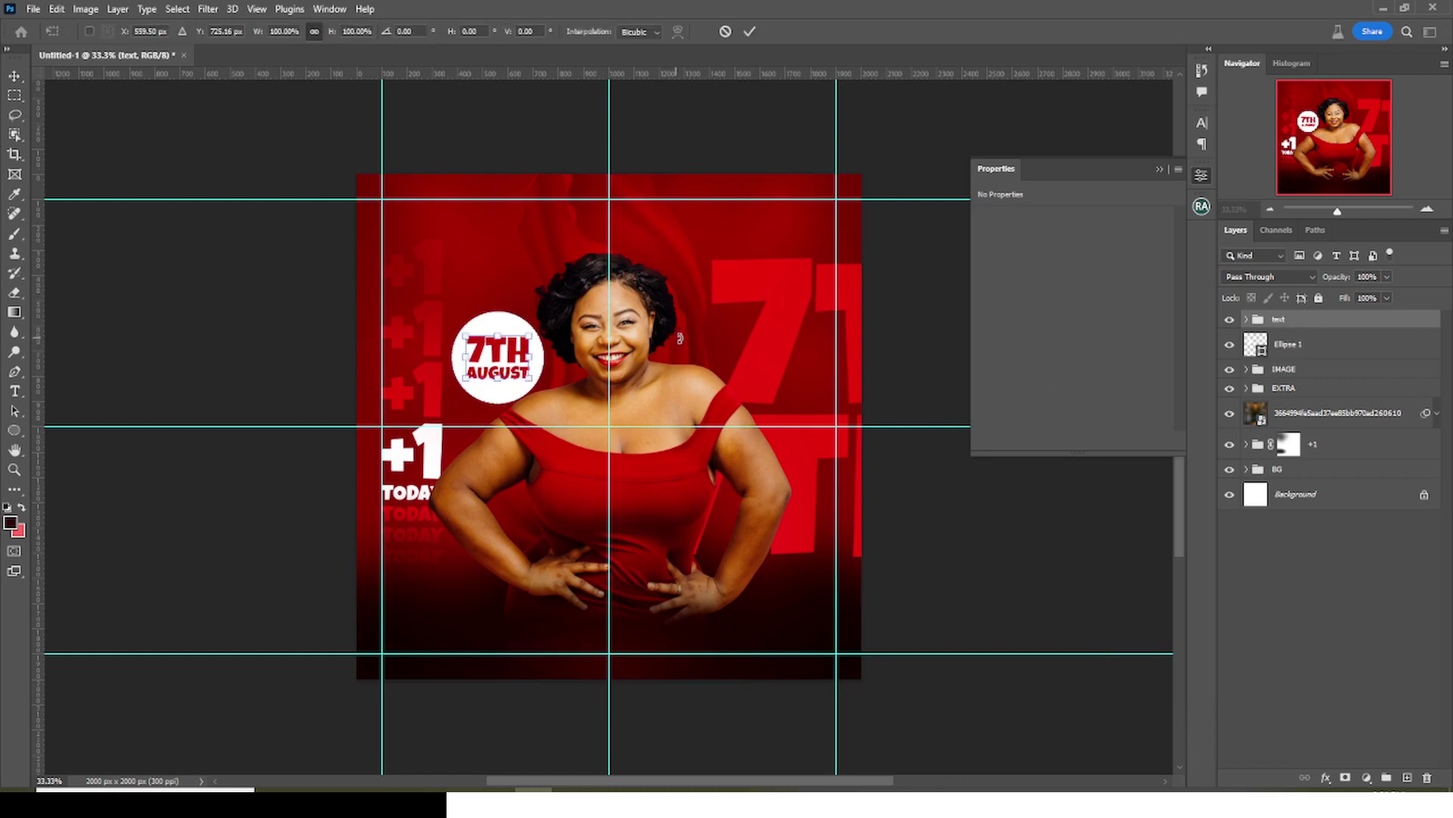
pyautogui.press('Return')
# Group the text group with the white circle and name the new group DATE
pyautogui.keyDown('shift'); pyautogui.click(1314, 355); pyautogui.keyUp('shift')
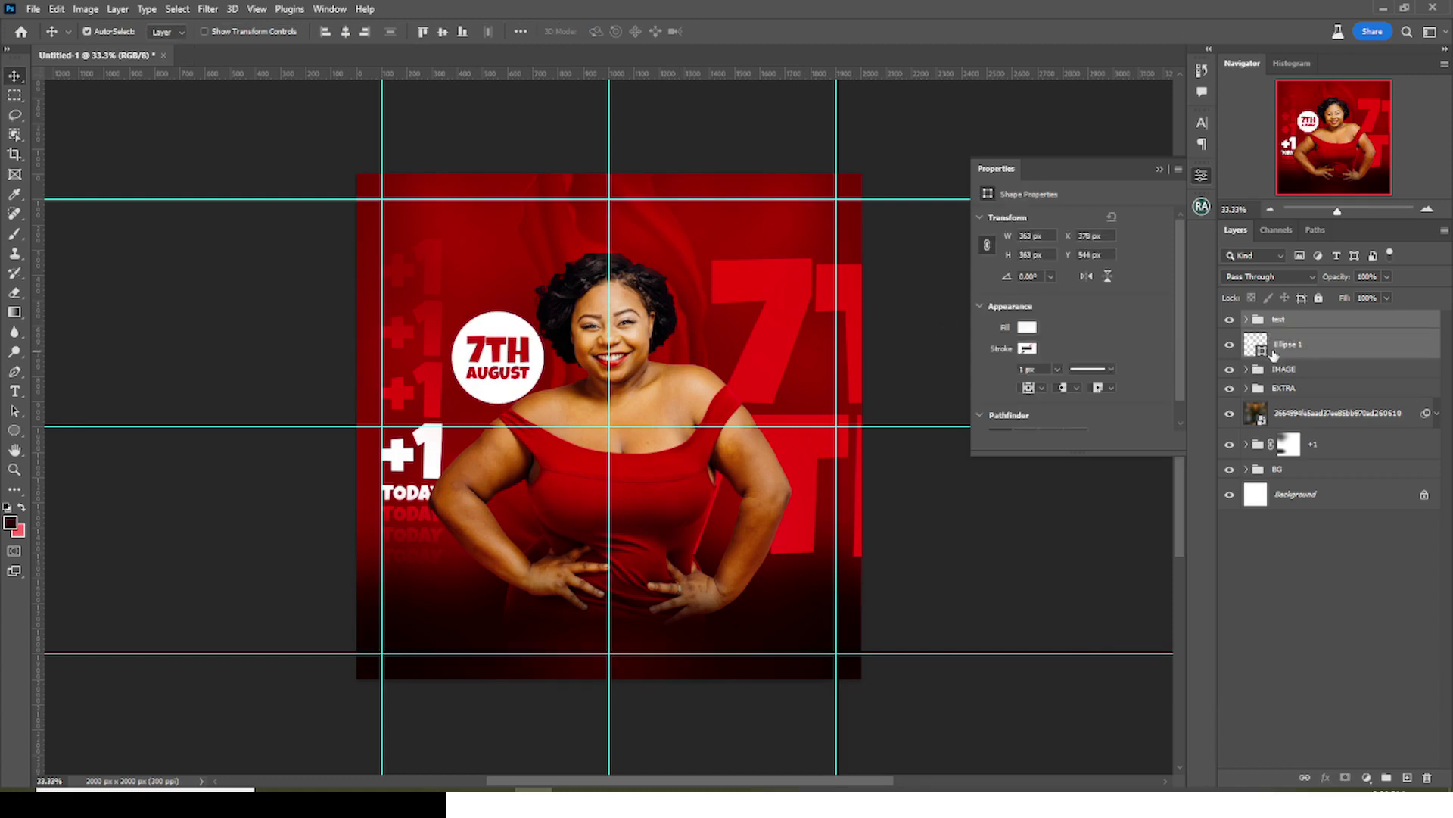
pyautogui.hotkey('ctrl', 'g')
pyautogui.doubleClick(1286, 320)
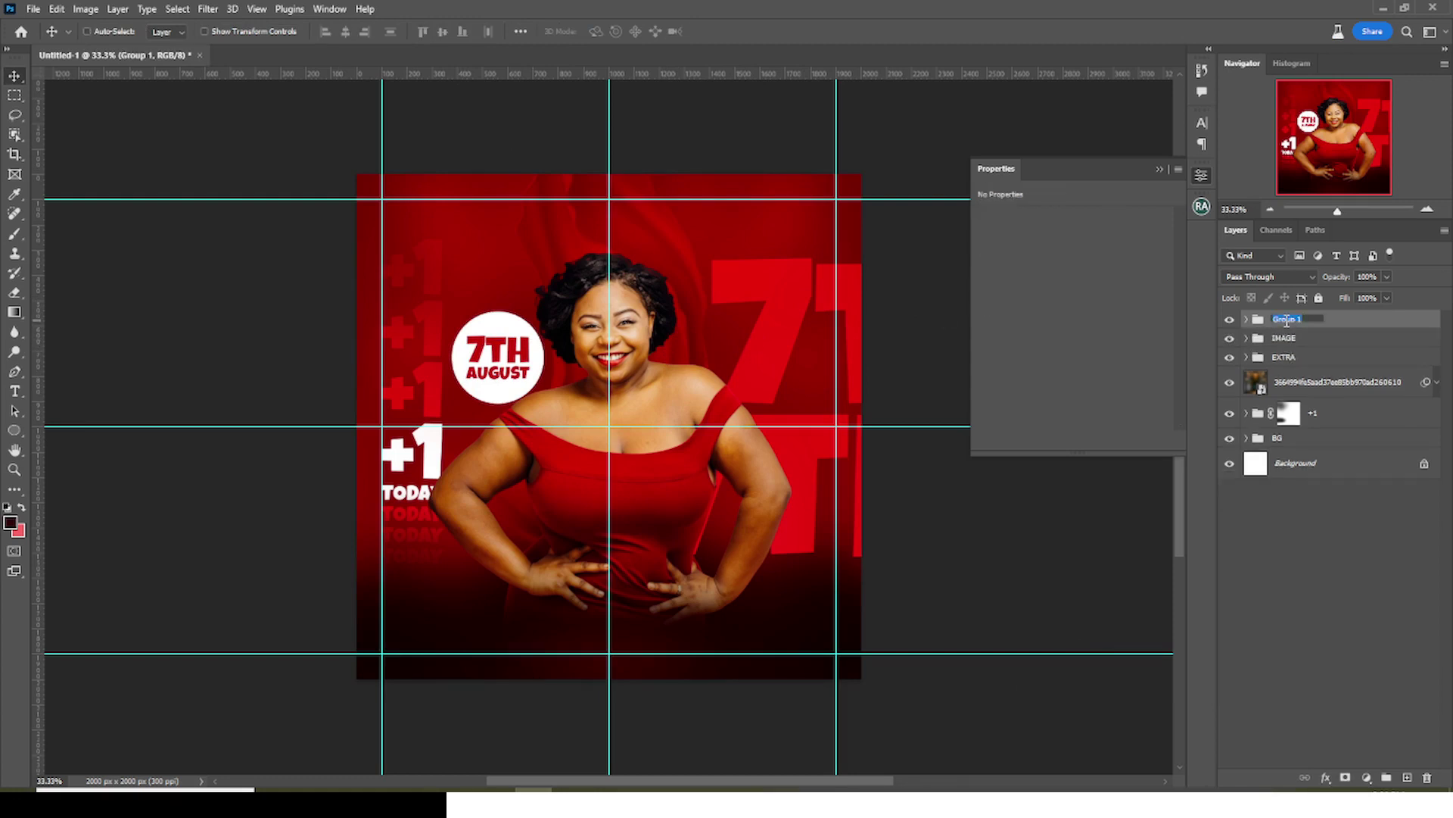
pyautogui.write('DATE')
pyautogui.press('Return')
# Scale the DATE badge down slightly beside the woman's face and collapse the object properties
pyautogui.hotkey('ctrl', 't')
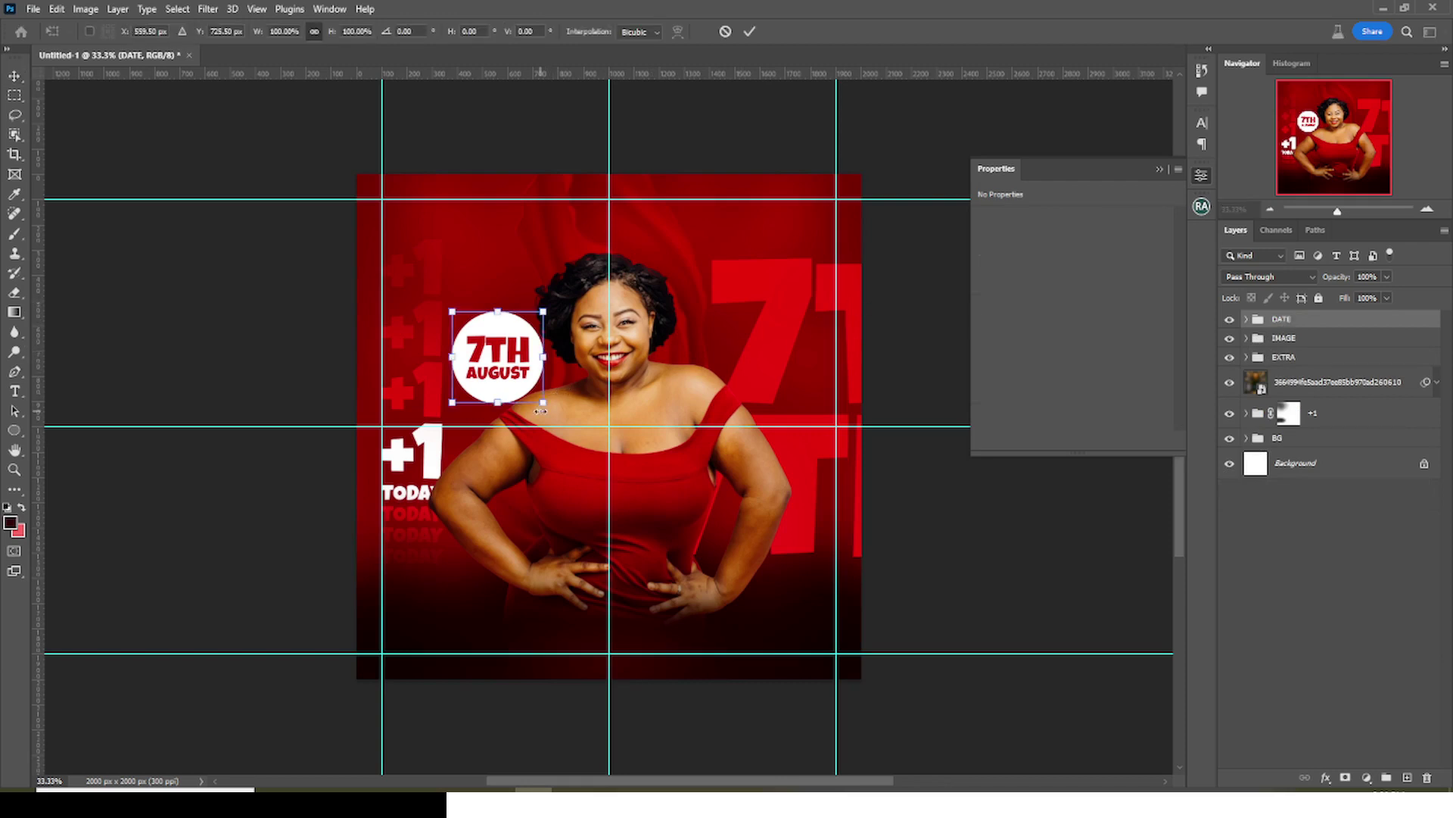
pyautogui.moveTo(542, 402); pyautogui.dragTo(505, 356)
pyautogui.press('Return')
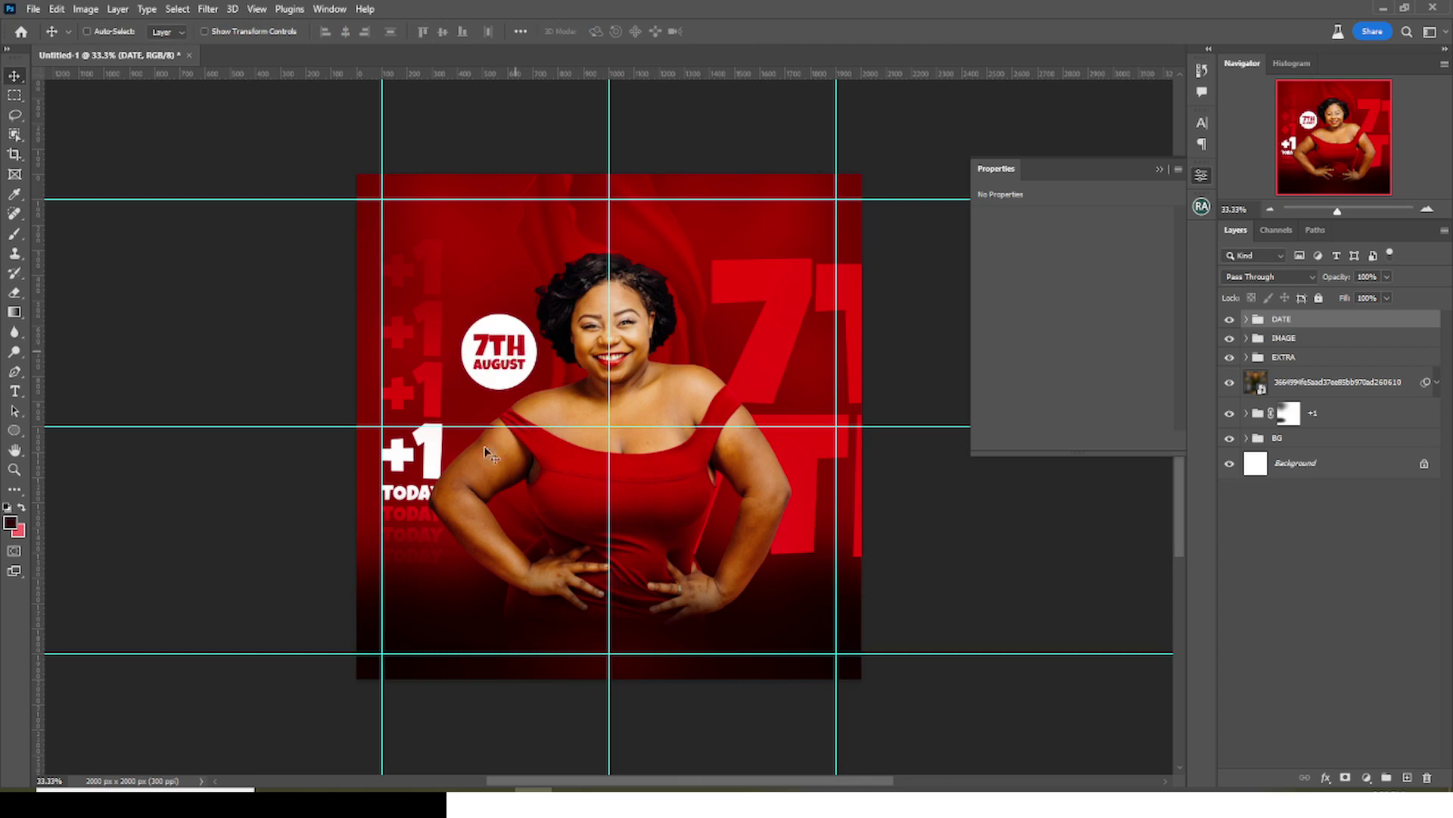
pyautogui.click(1161, 169)
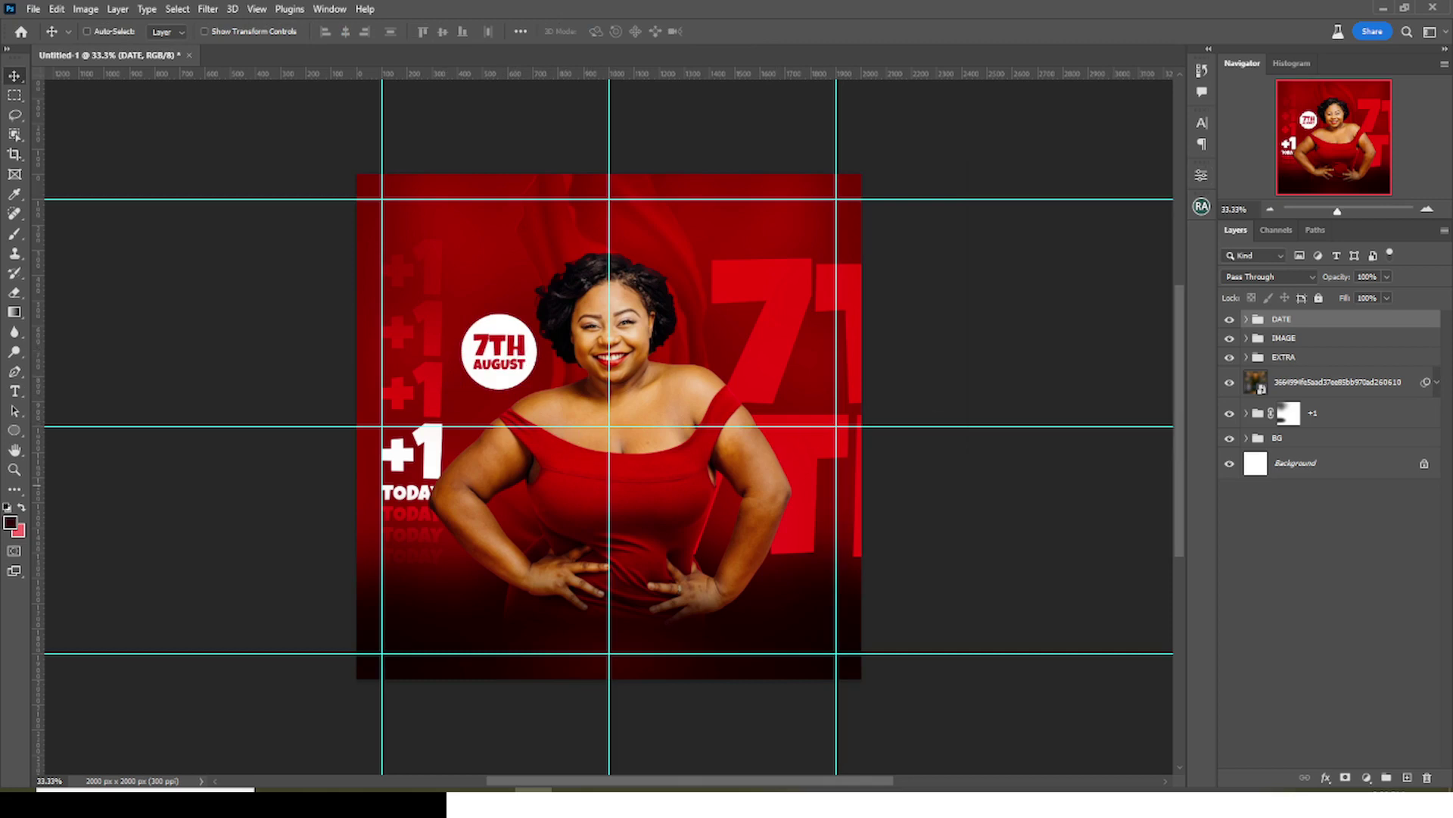
# Shift the large 7TH group inside the BG group slightly outward, away from the woman, toward the flyer's edge
pyautogui.click(1246, 439)
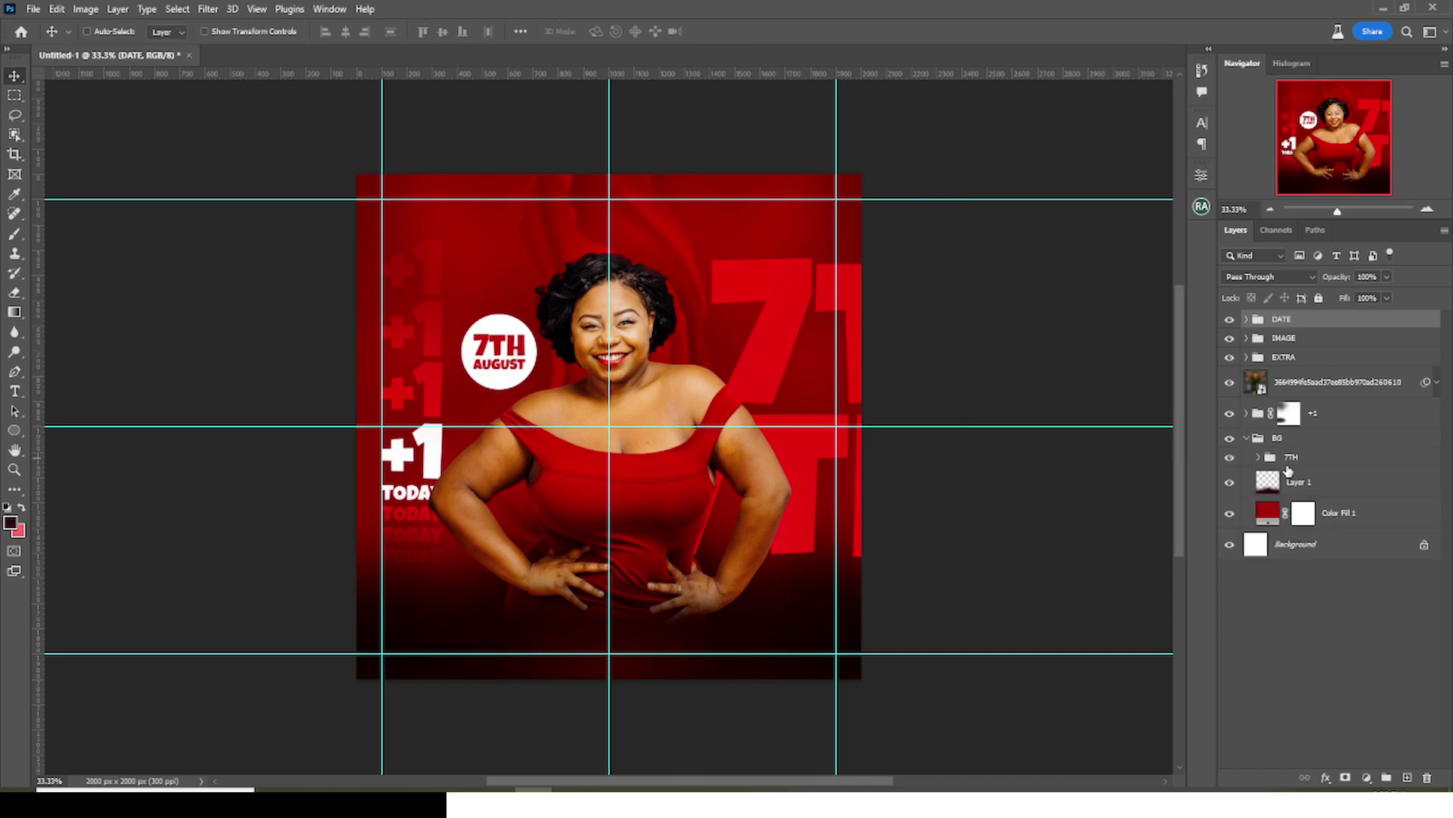
pyautogui.click(1266, 455)
pyautogui.moveTo(809, 389); pyautogui.dragTo(839, 389)
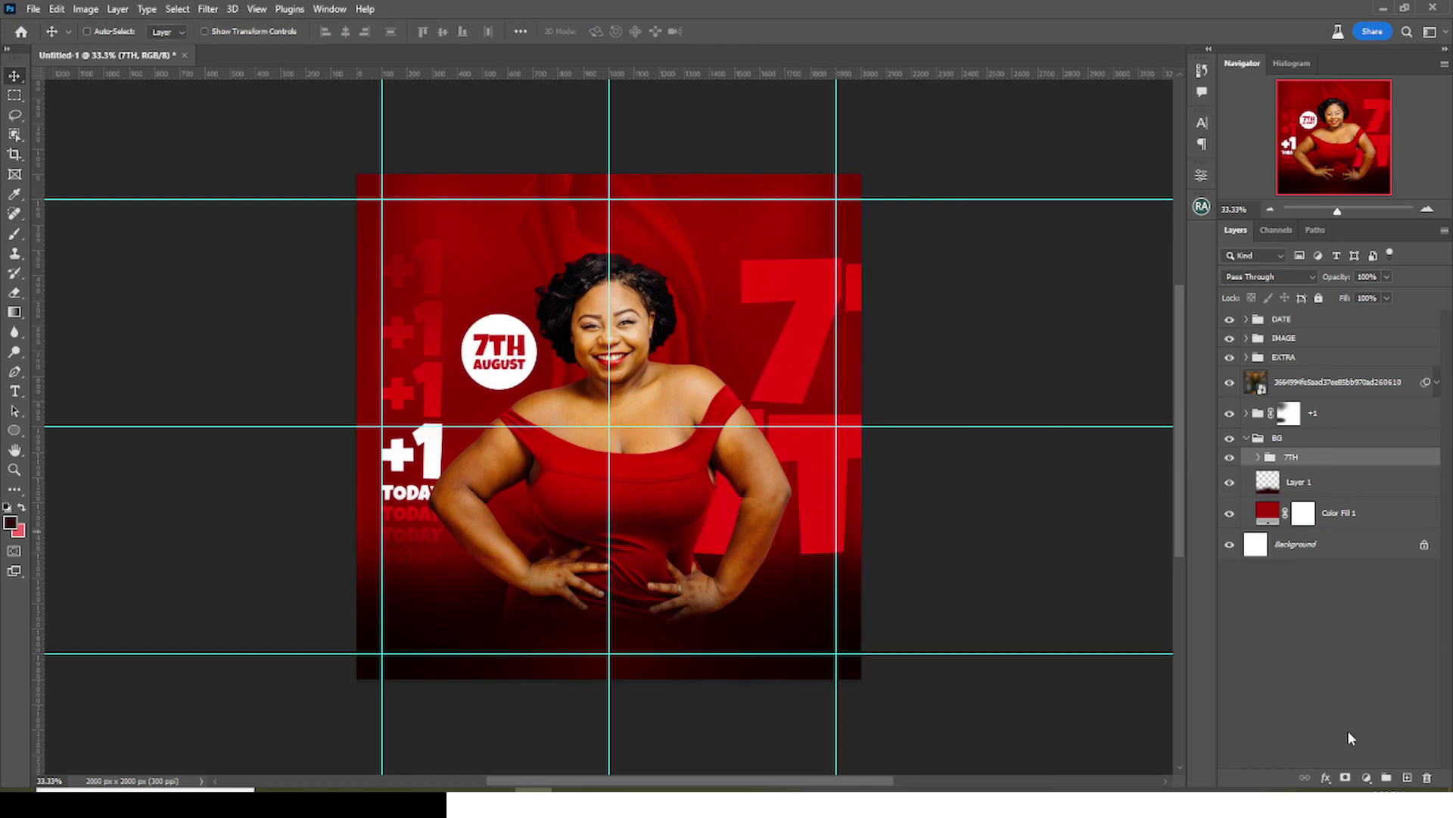
# Add a layer mask to the large 7TH group and partly fade its lettering with a soft black brush at 65% opacity
pyautogui.click(1346, 778)
pyautogui.press('b')
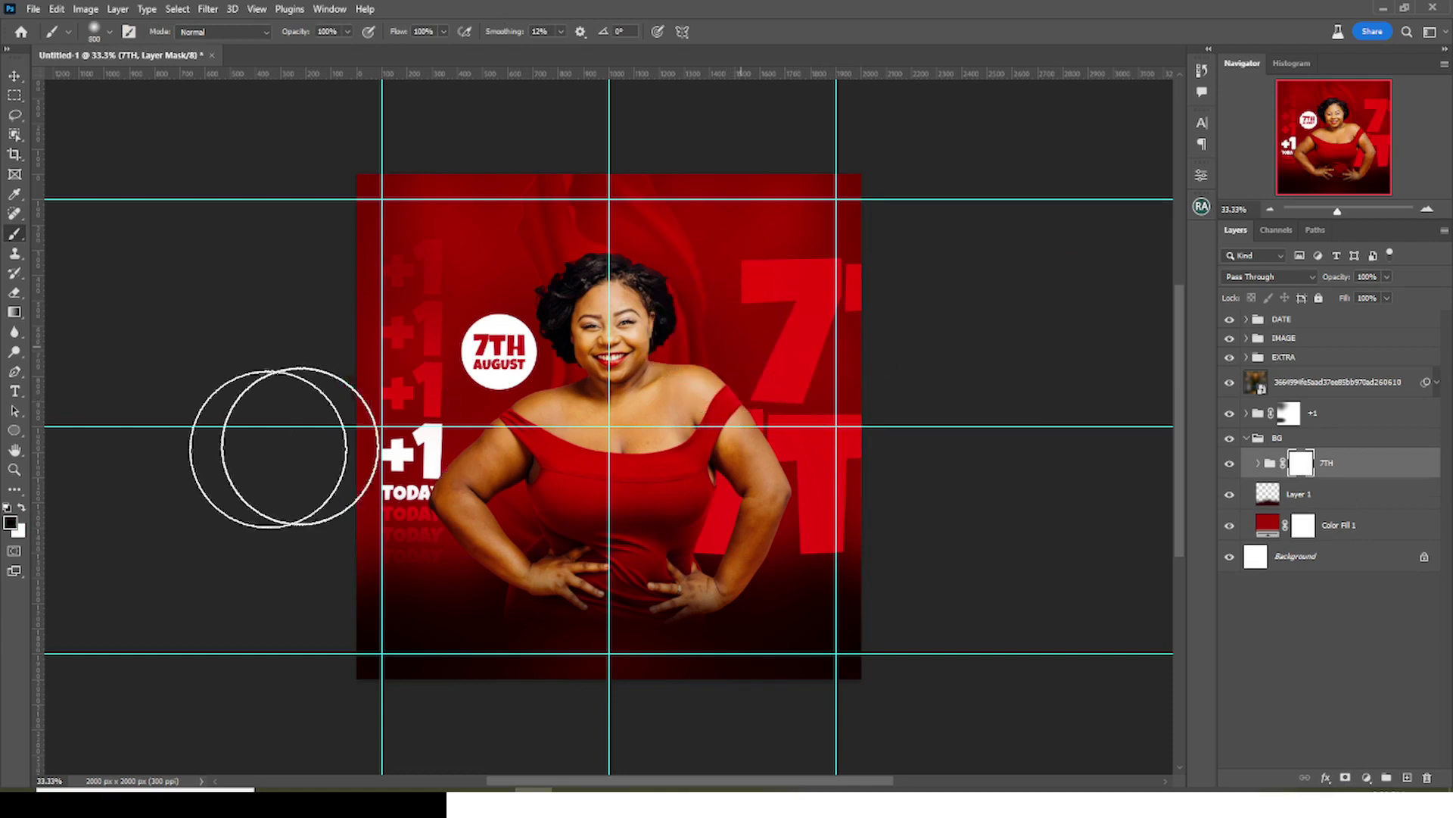
pyautogui.moveTo(350, 30); pyautogui.dragTo(325, 43)
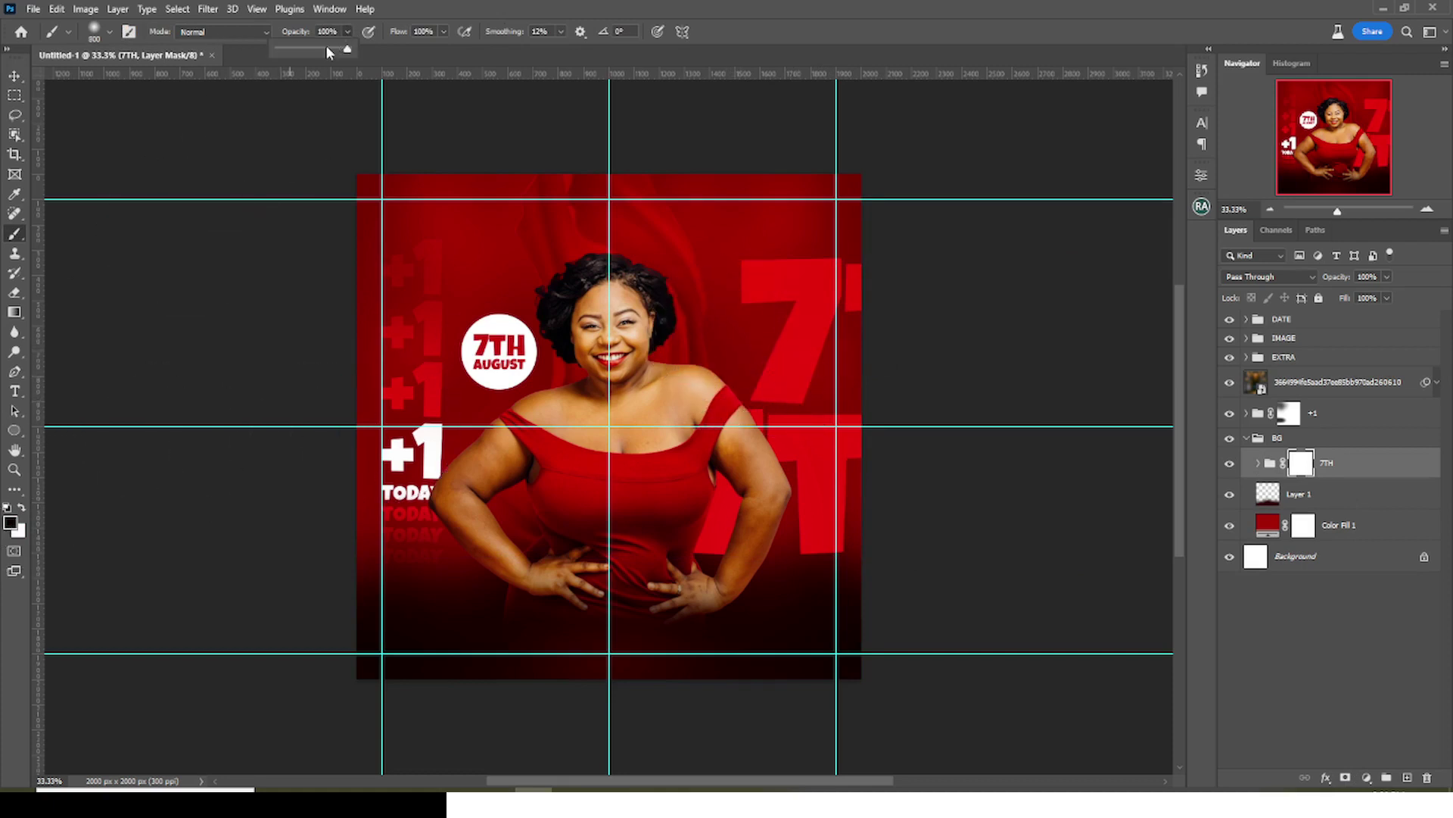
pyautogui.moveTo(813, 202)
pyautogui.mouseDown()
pyautogui.moveTo(445, 512)
pyautogui.moveTo(777, 208)
pyautogui.mouseUp()
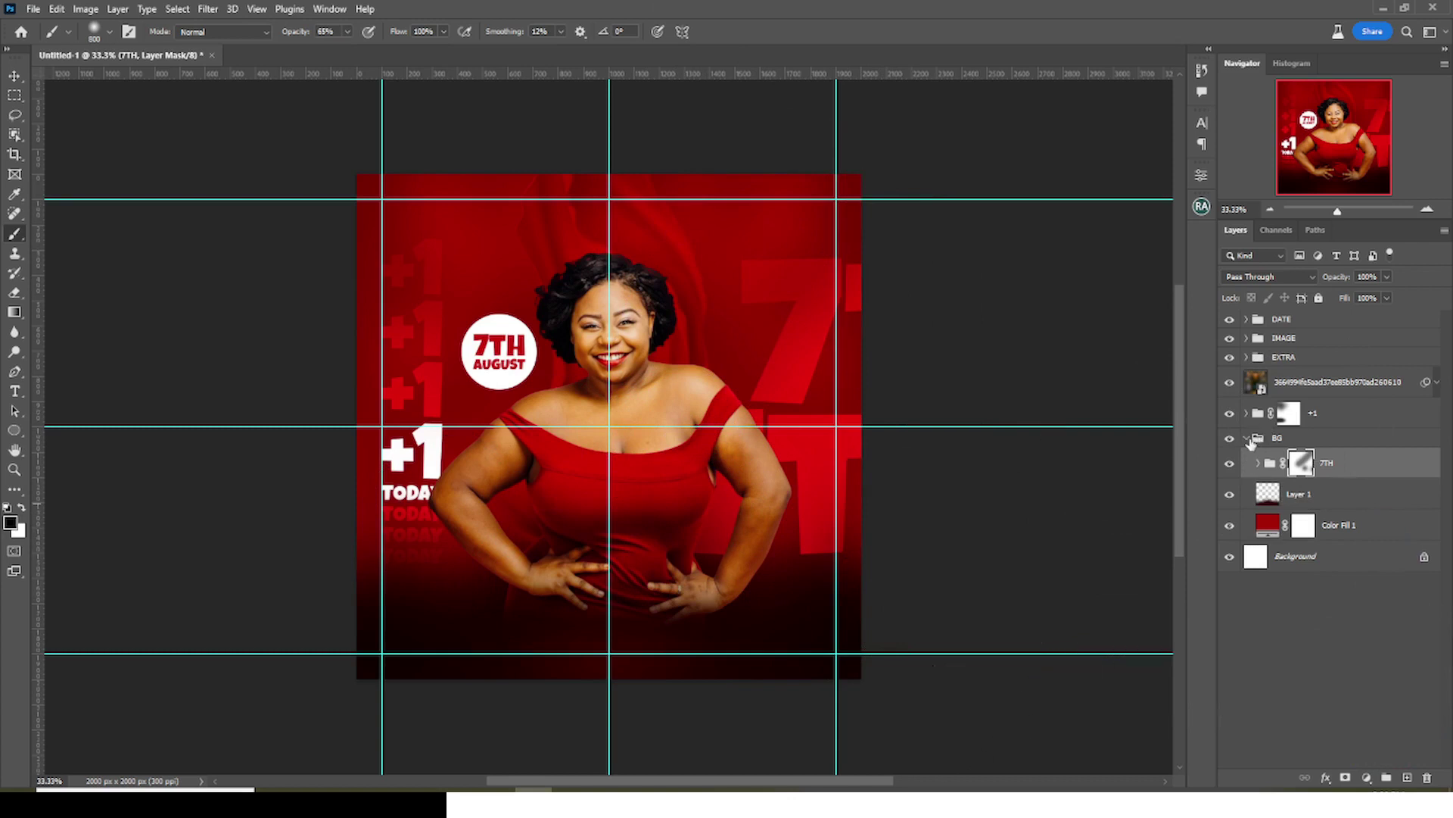
pyautogui.click(1247, 438)
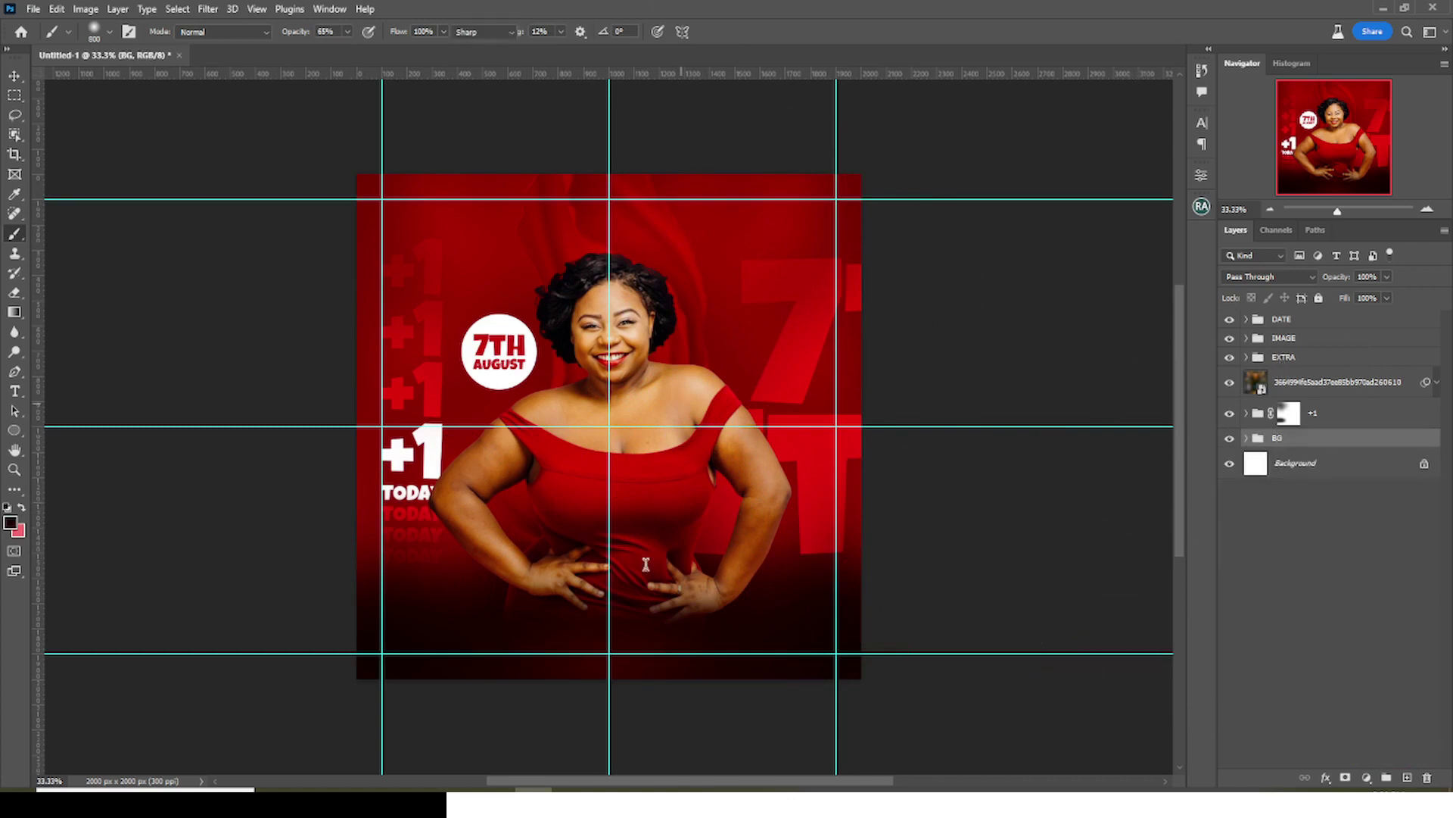
# Add a Happy Birthday text below the woman's hands, copied from the Notepad file, and place its layer above the DATE group
pyautogui.press('t')
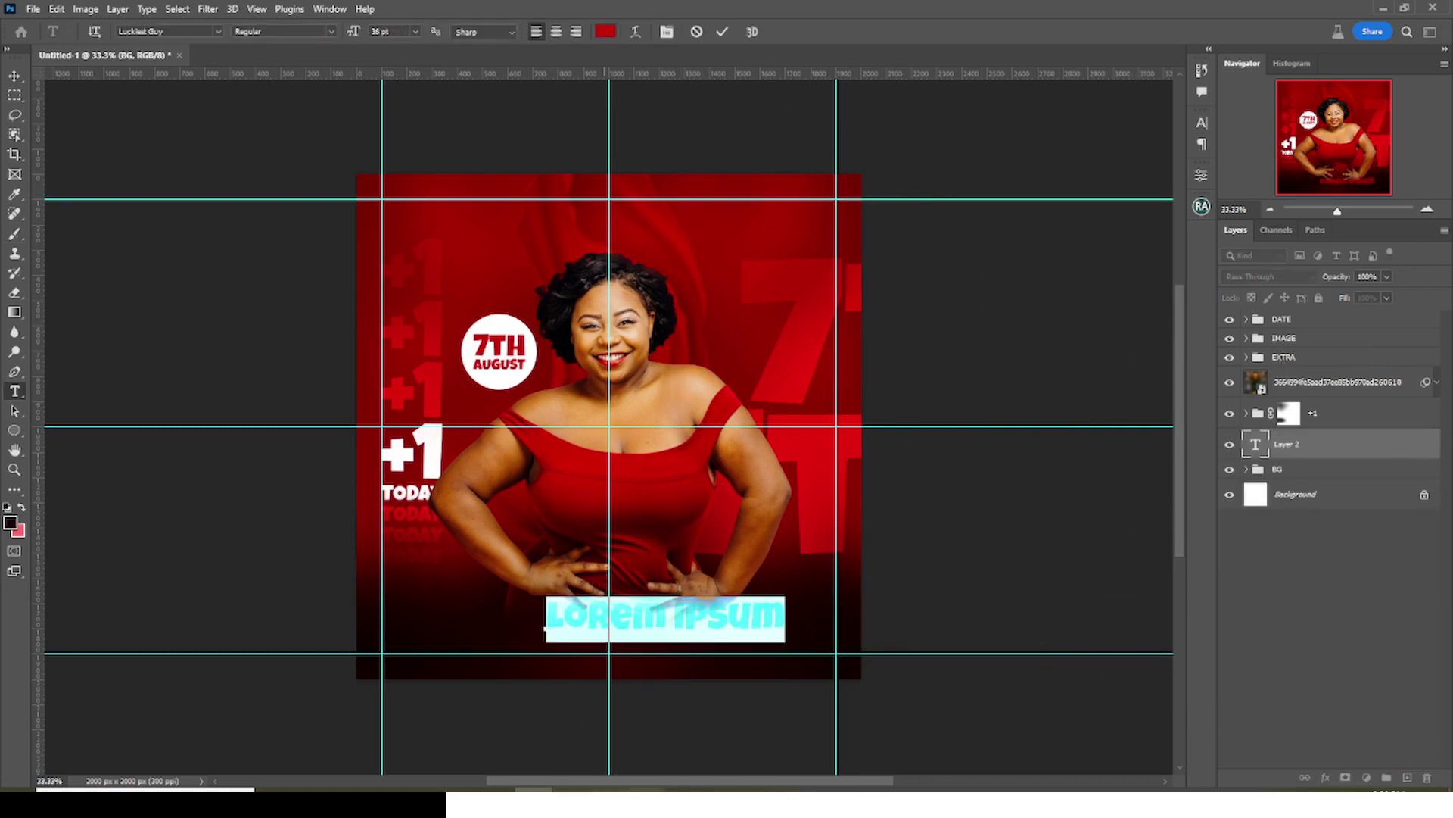
pyautogui.click(645, 803)
pyautogui.moveTo(860, 620); pyautogui.dragTo(725, 626)
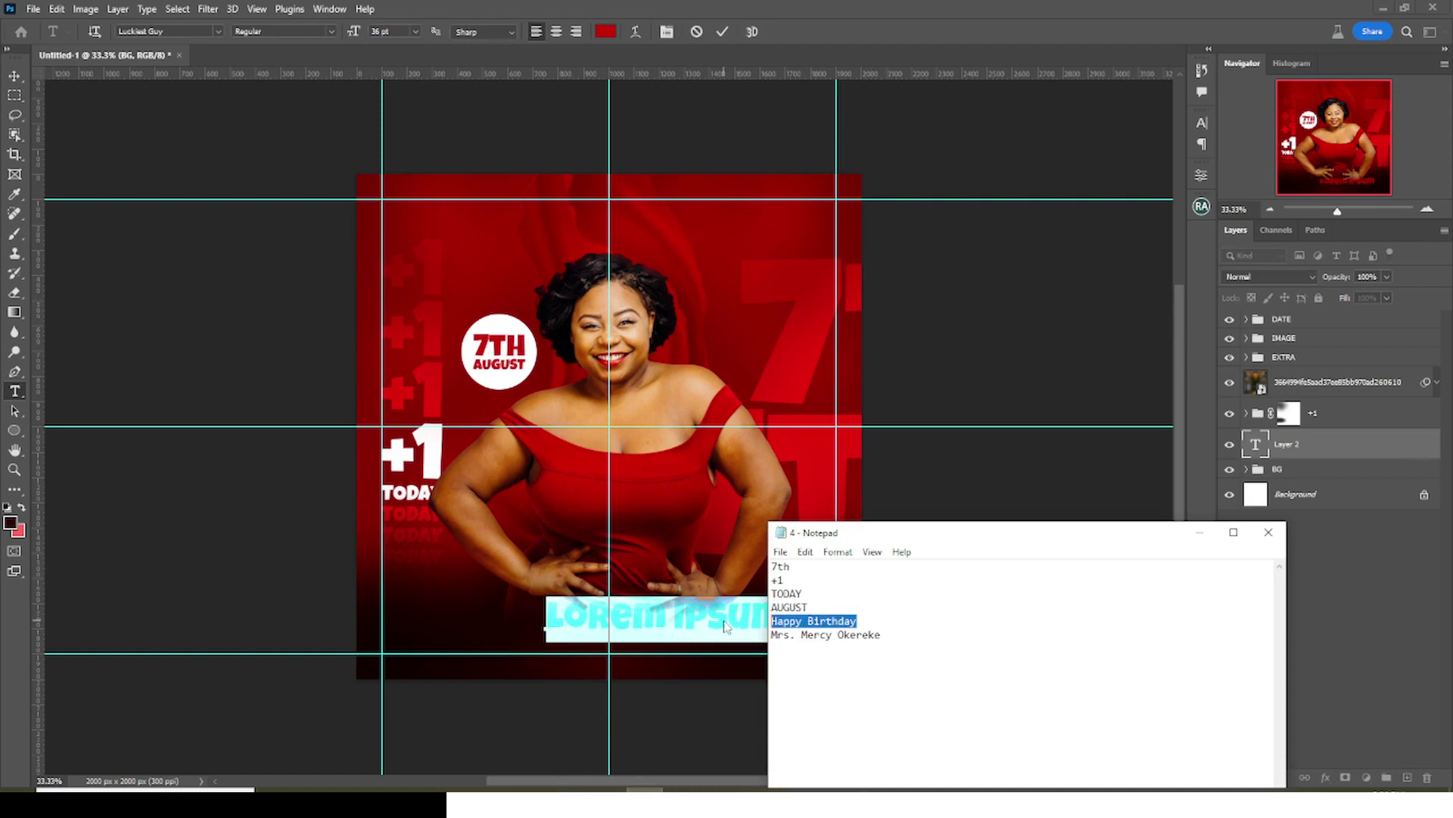
pyautogui.hotkey('ctrl', 'c')
pyautogui.hotkey('alt', 'Tab')
pyautogui.hotkey('ctrl', 'v')
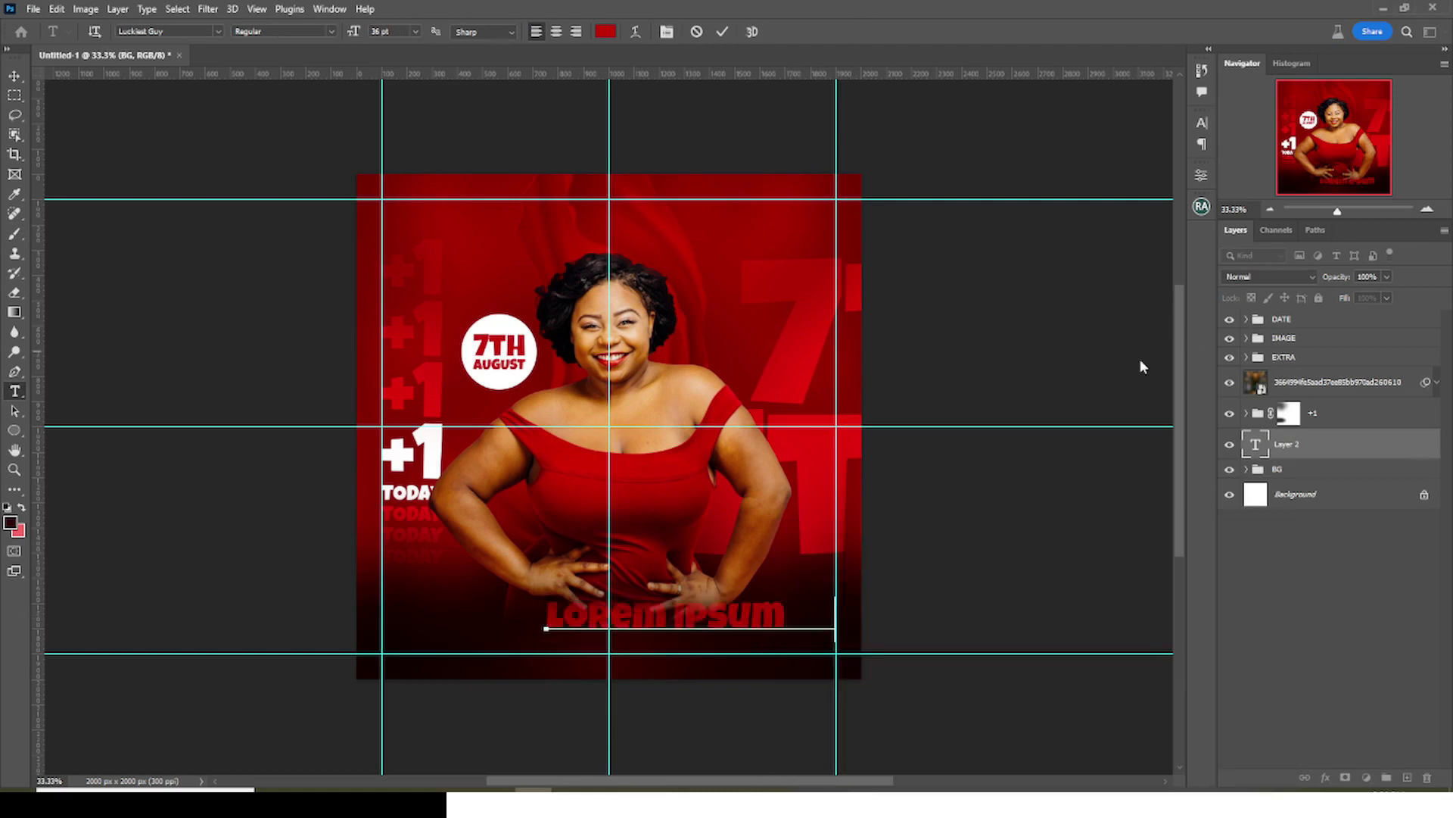
pyautogui.click(1291, 446)
pyautogui.moveTo(1290, 446); pyautogui.dragTo(1281, 332)
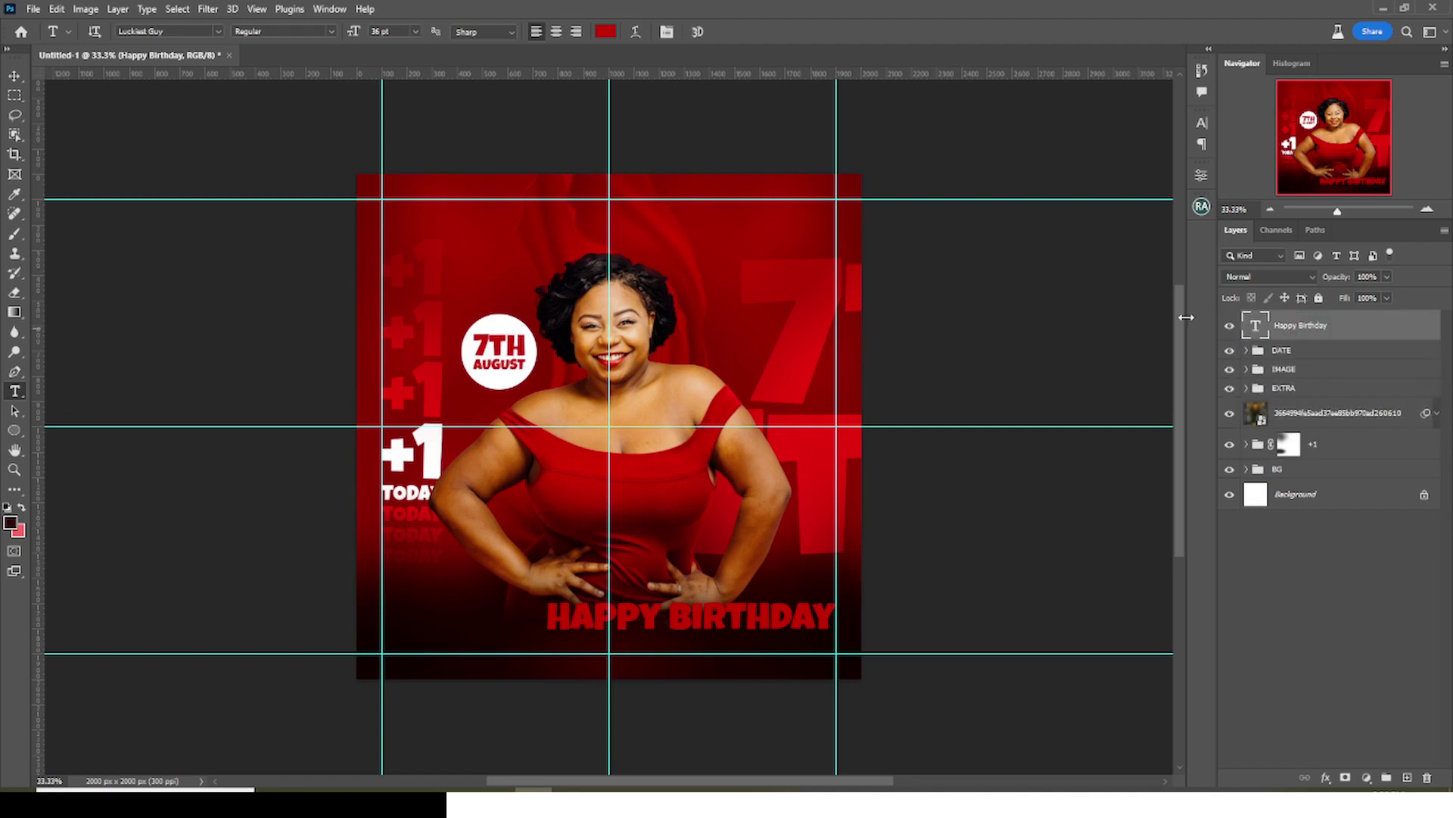
# Set the Happy Birthday text's font to Ruthligos and move it to the flyer's horizontal centre, over the woman's hands
pyautogui.click(1201, 123)
pyautogui.click(1111, 145)
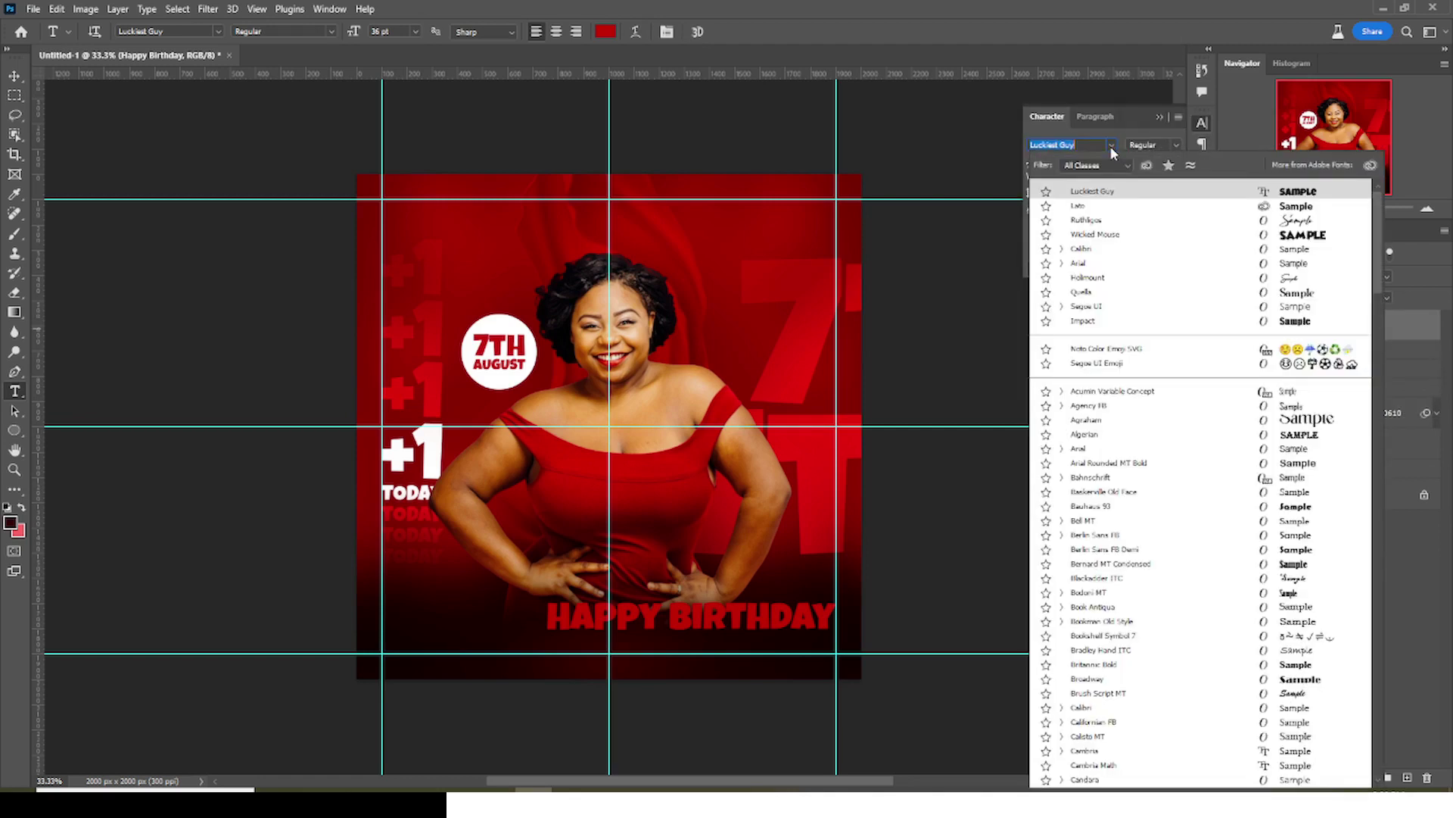
pyautogui.click(1092, 225)
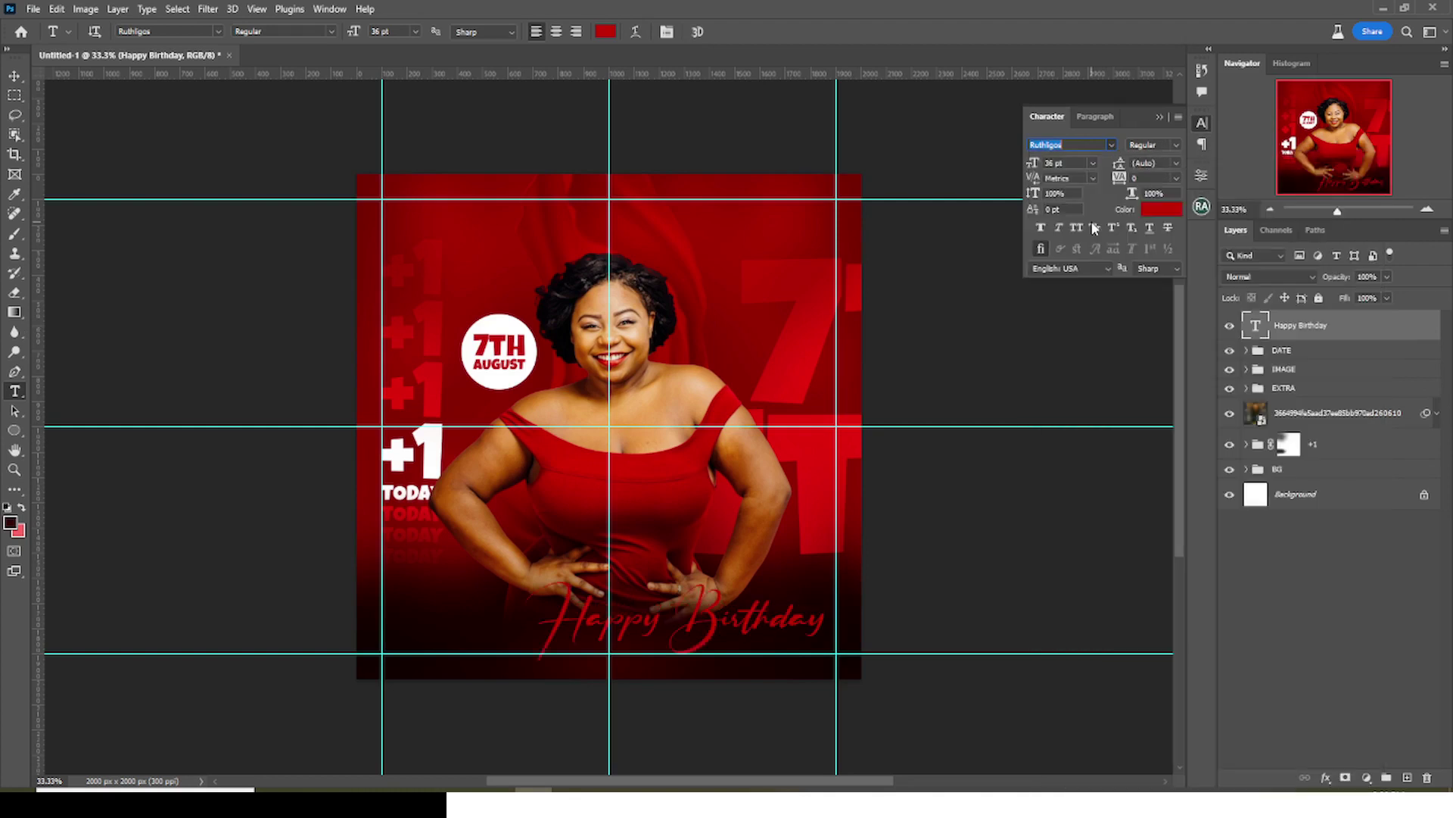
pyautogui.click(15, 73)
pyautogui.moveTo(728, 619); pyautogui.dragTo(633, 606)
pyautogui.hotkey('ctrl', 't')
pyautogui.press('Return')
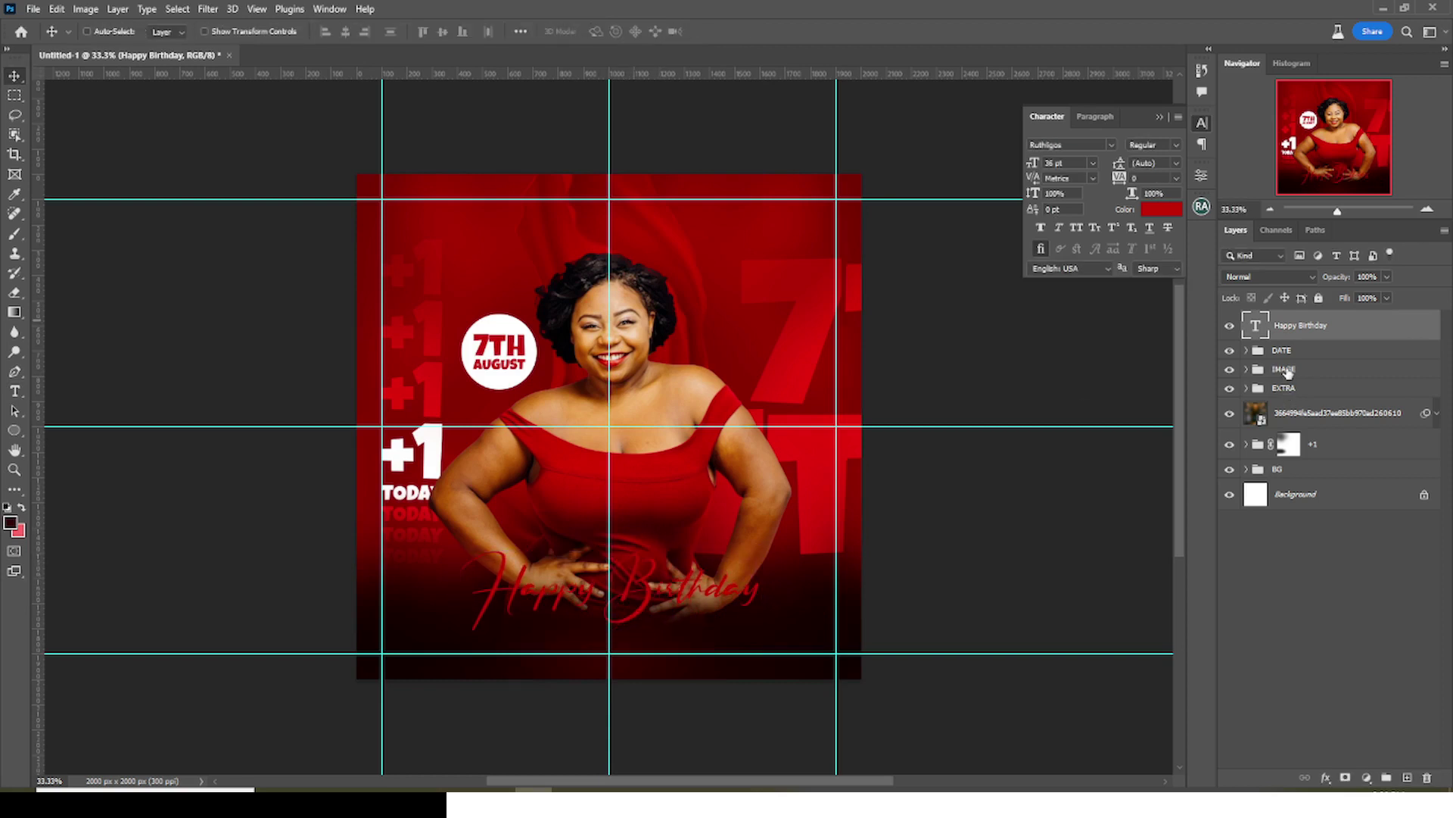
# Nudge the IMAGE group upward so the woman sits higher above the Happy Birthday text
pyautogui.click(1287, 371)
pyautogui.hotkey('shift', 'Up')
pyautogui.hotkey('shift', 'Up')
pyautogui.hotkey('shift', 'Up')
pyautogui.hotkey('shift', 'Up')
pyautogui.hotkey('shift', 'Up')
pyautogui.hotkey('shift', 'Up')
pyautogui.hotkey('shift', 'Up')
pyautogui.hotkey('shift', 'Up')
pyautogui.hotkey('shift', 'Up')
pyautogui.hotkey('shift', 'Up')
pyautogui.hotkey('shift', 'Up')
pyautogui.hotkey('shift', 'Up')
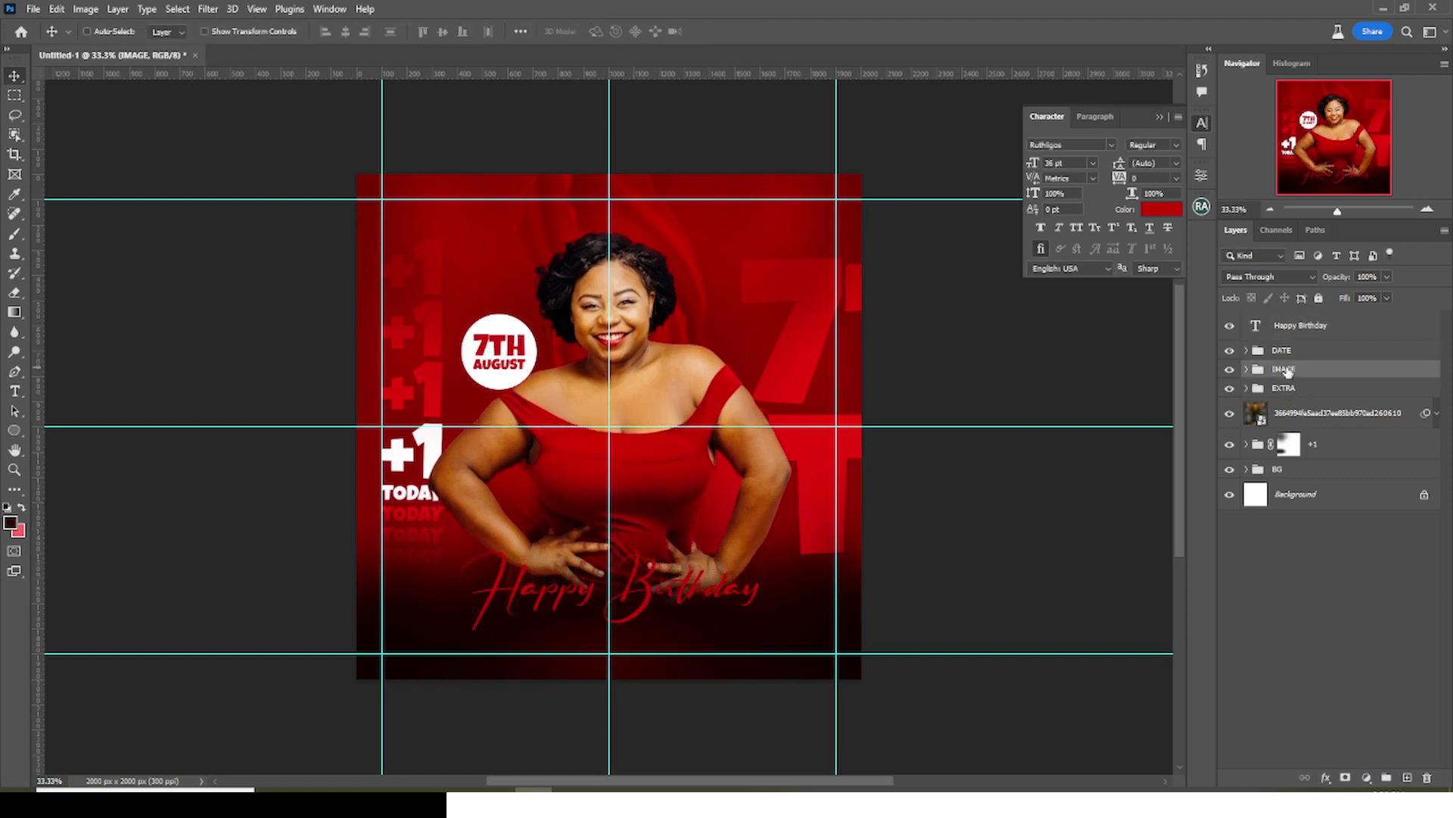
# Nudge the Happy Birthday text slightly down and recolour it with the bright red f31419 sampled from the dress strap
pyautogui.click(1293, 324)
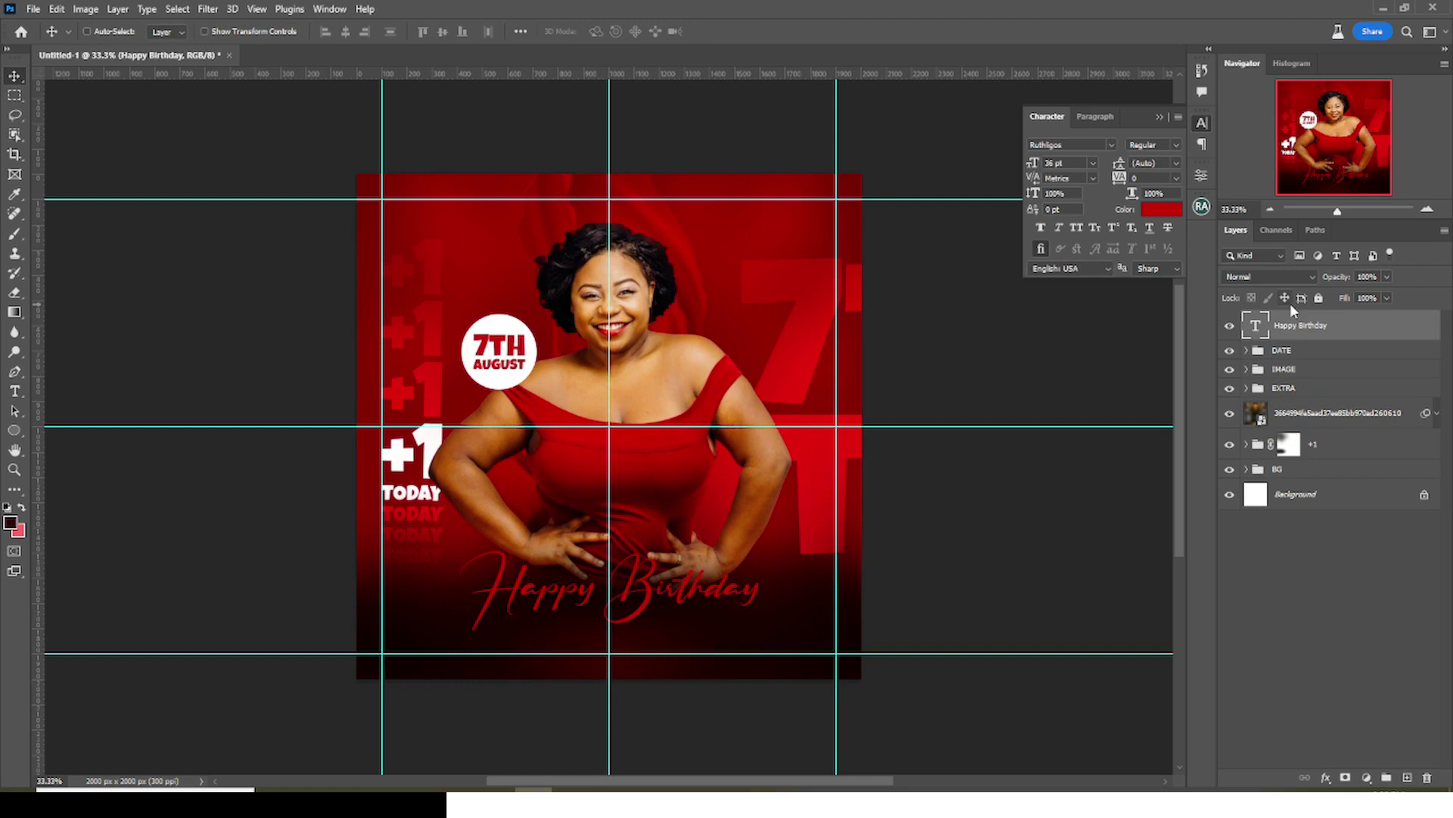
pyautogui.hotkey('shift', 'Down')
pyautogui.hotkey('shift', 'Down')
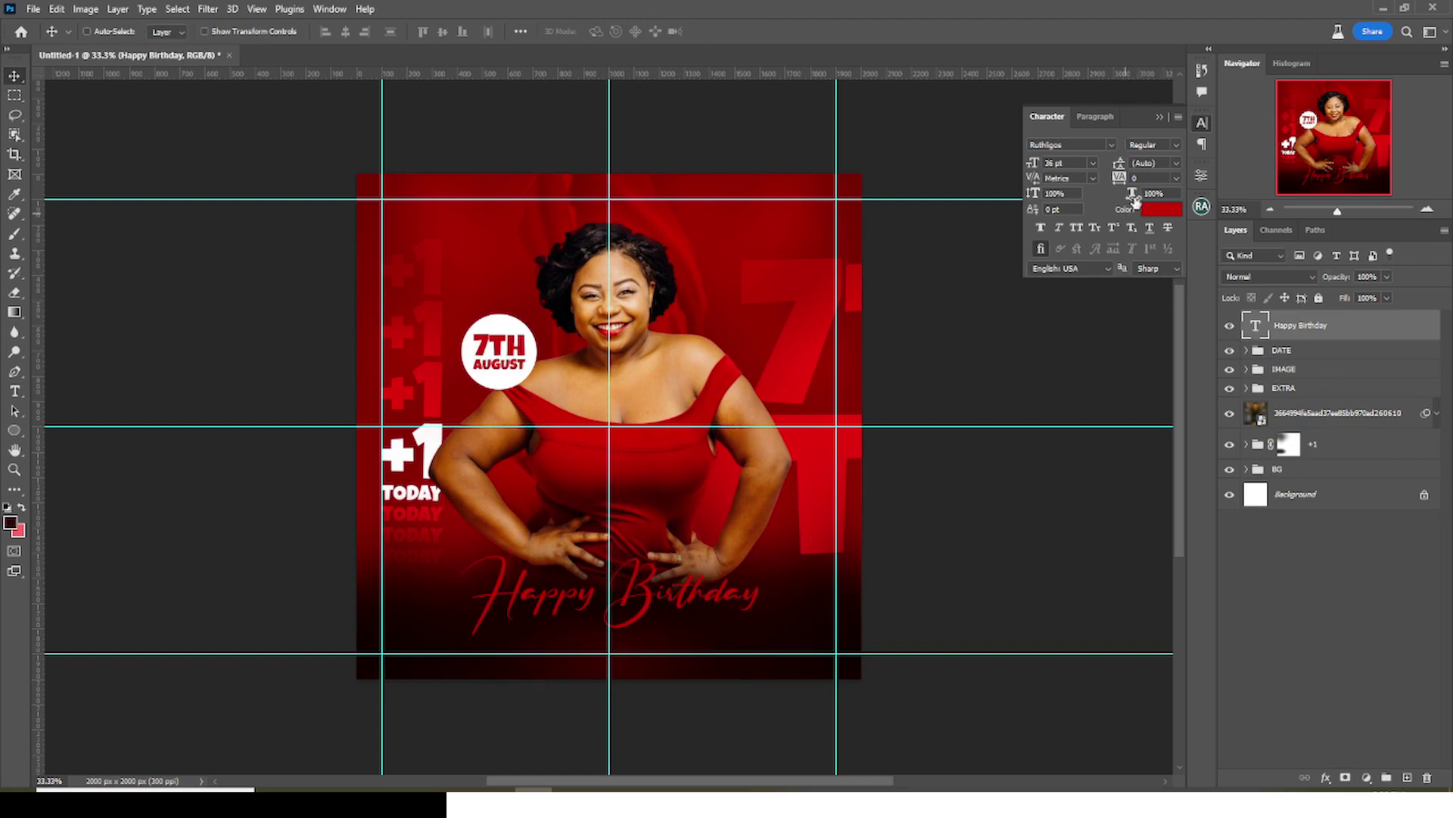
pyautogui.click(1163, 212)
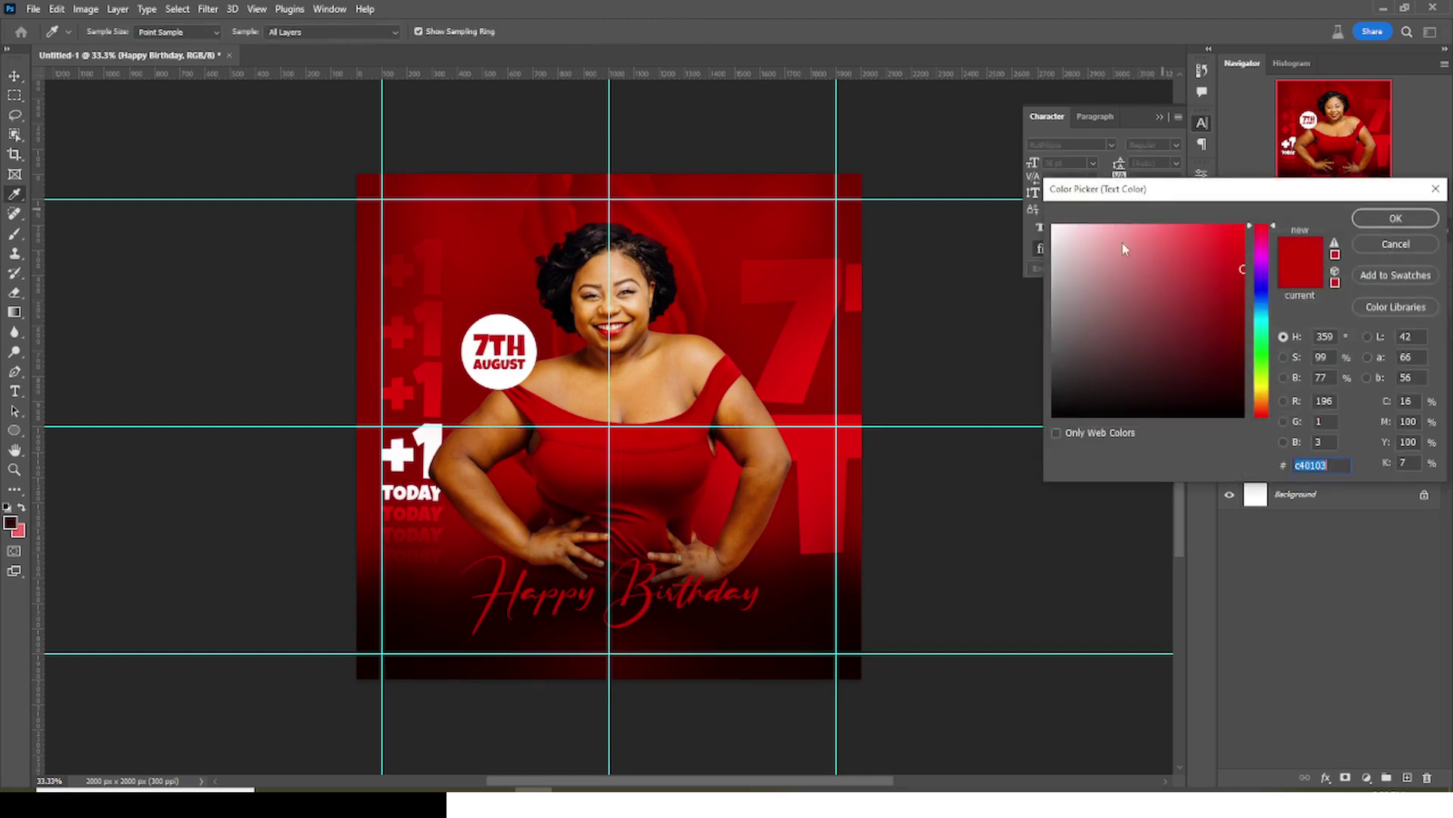
pyautogui.click(732, 361)
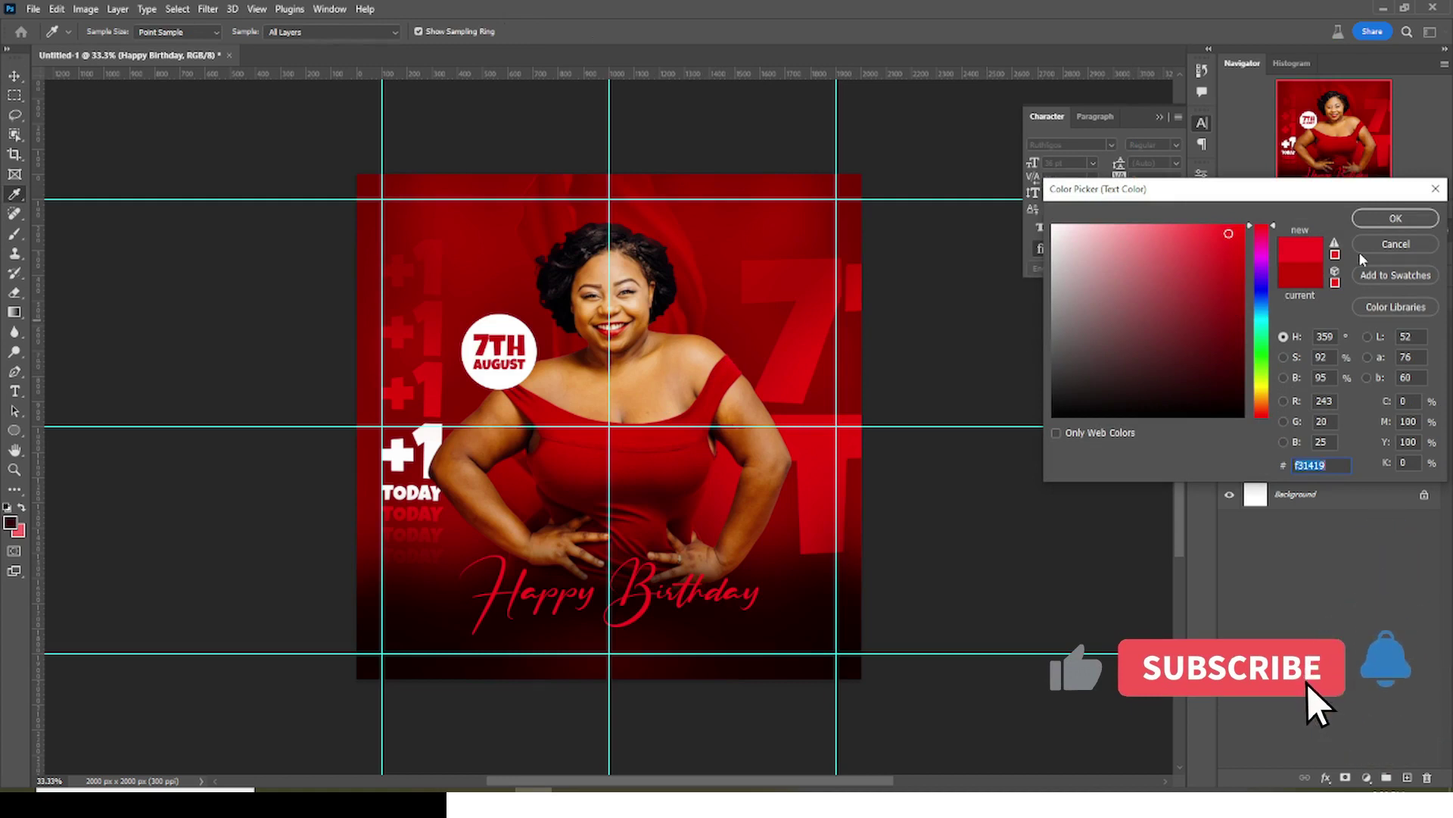
pyautogui.click(1395, 218)
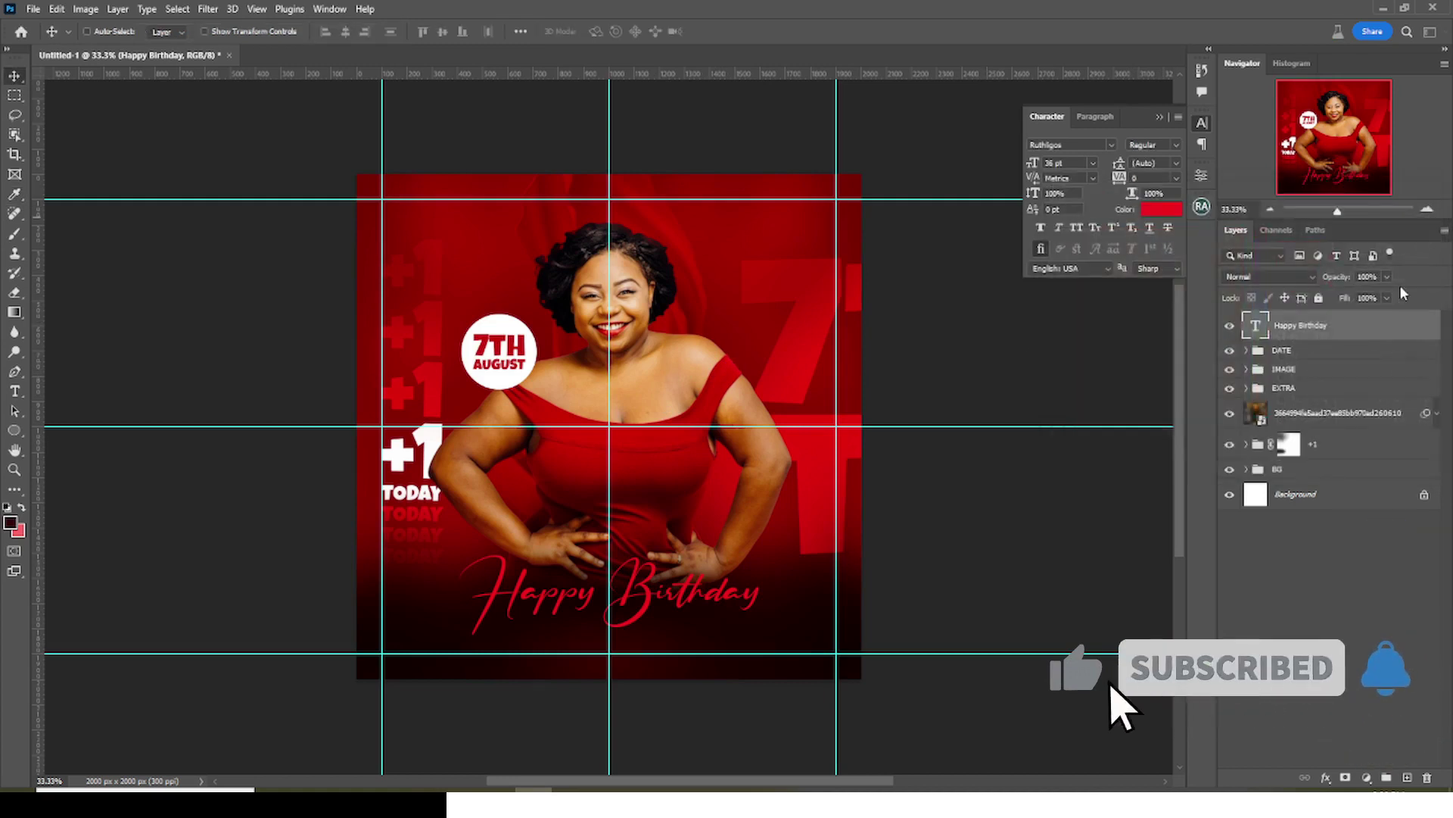
# Add a dark red drop shadow to the Happy Birthday text with 100% opacity and a 26° angle
pyautogui.doubleClick(1429, 325)
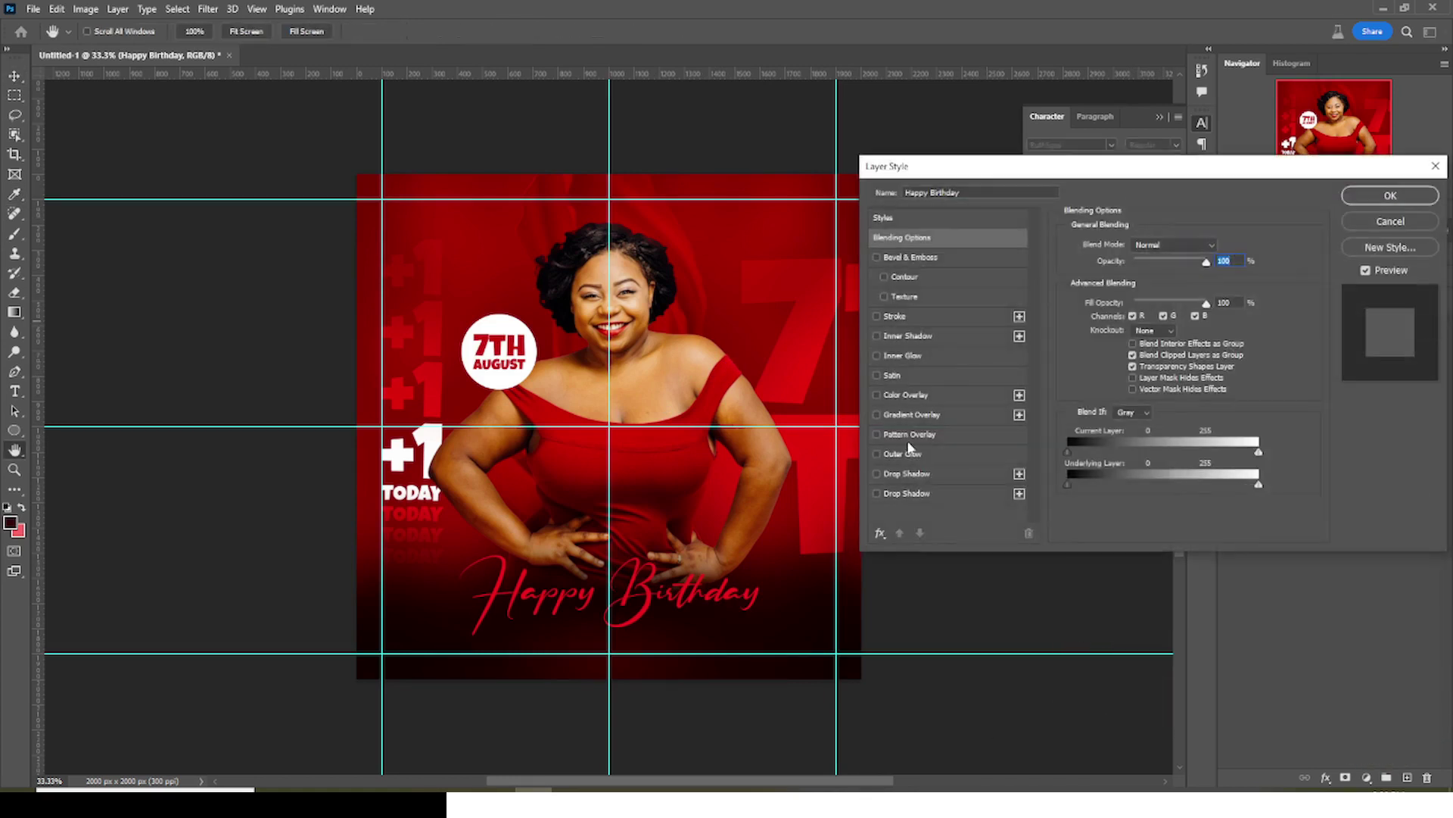
pyautogui.click(906, 493)
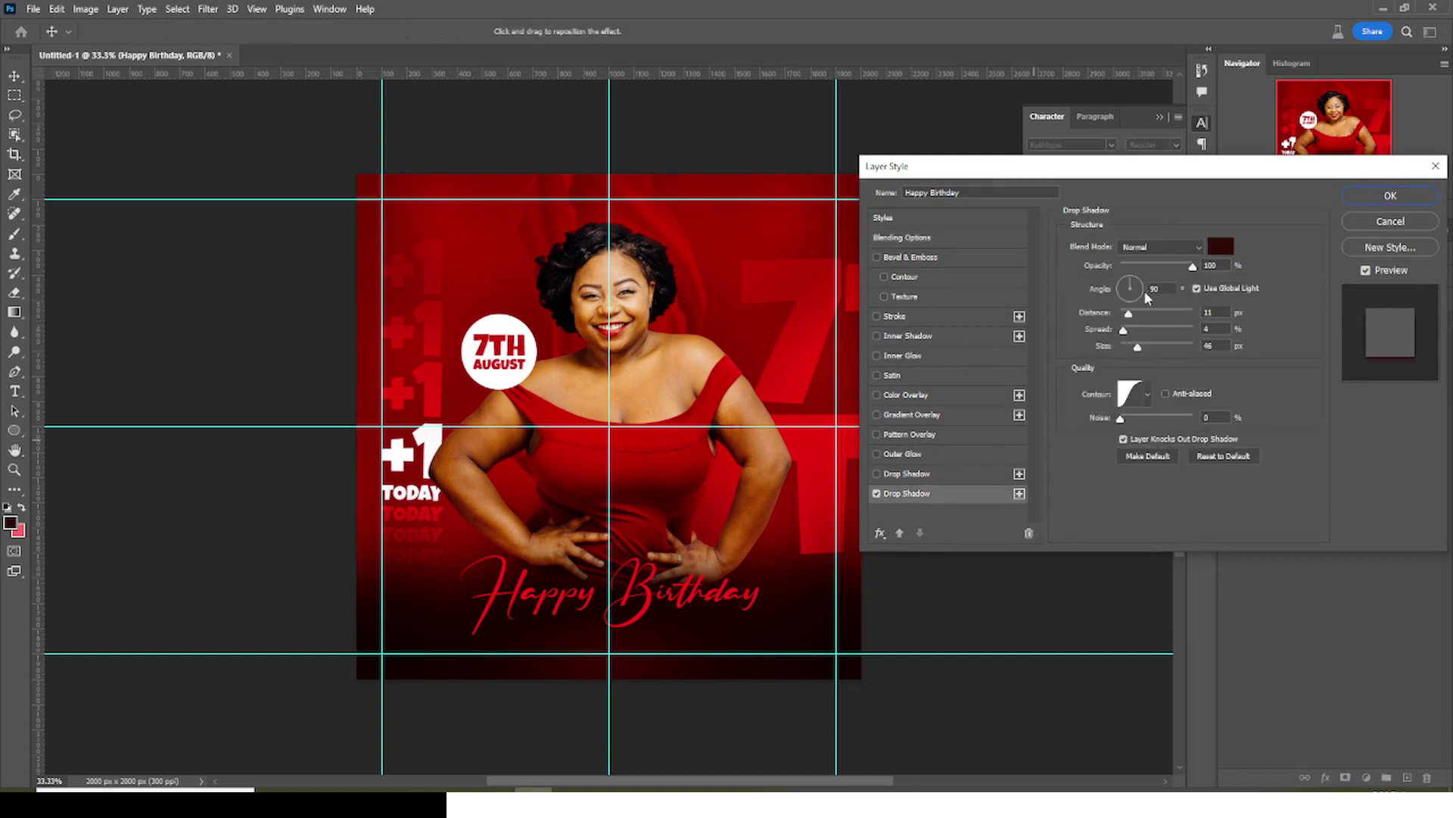
pyautogui.click(1216, 248)
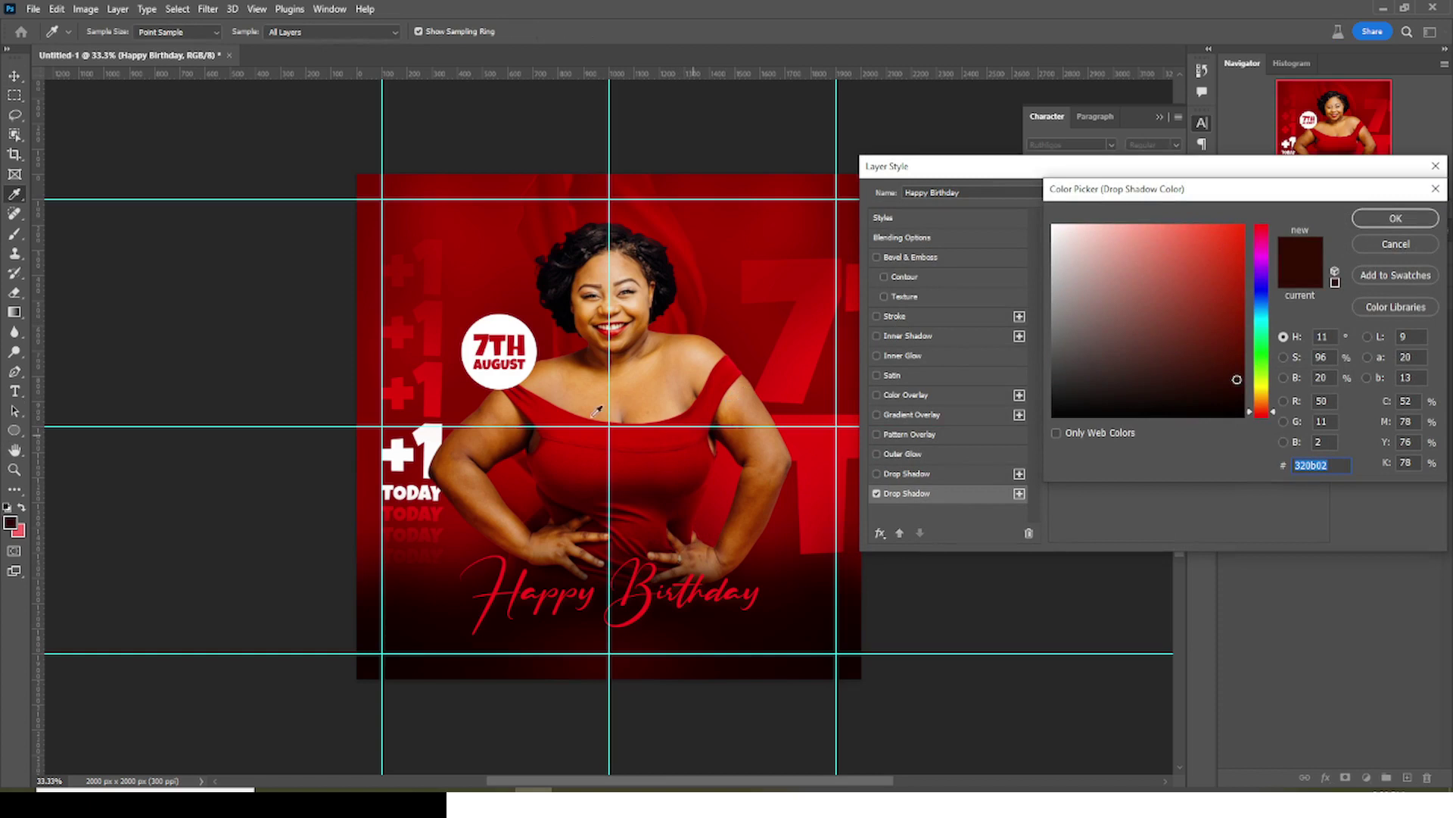
pyautogui.click(1392, 218)
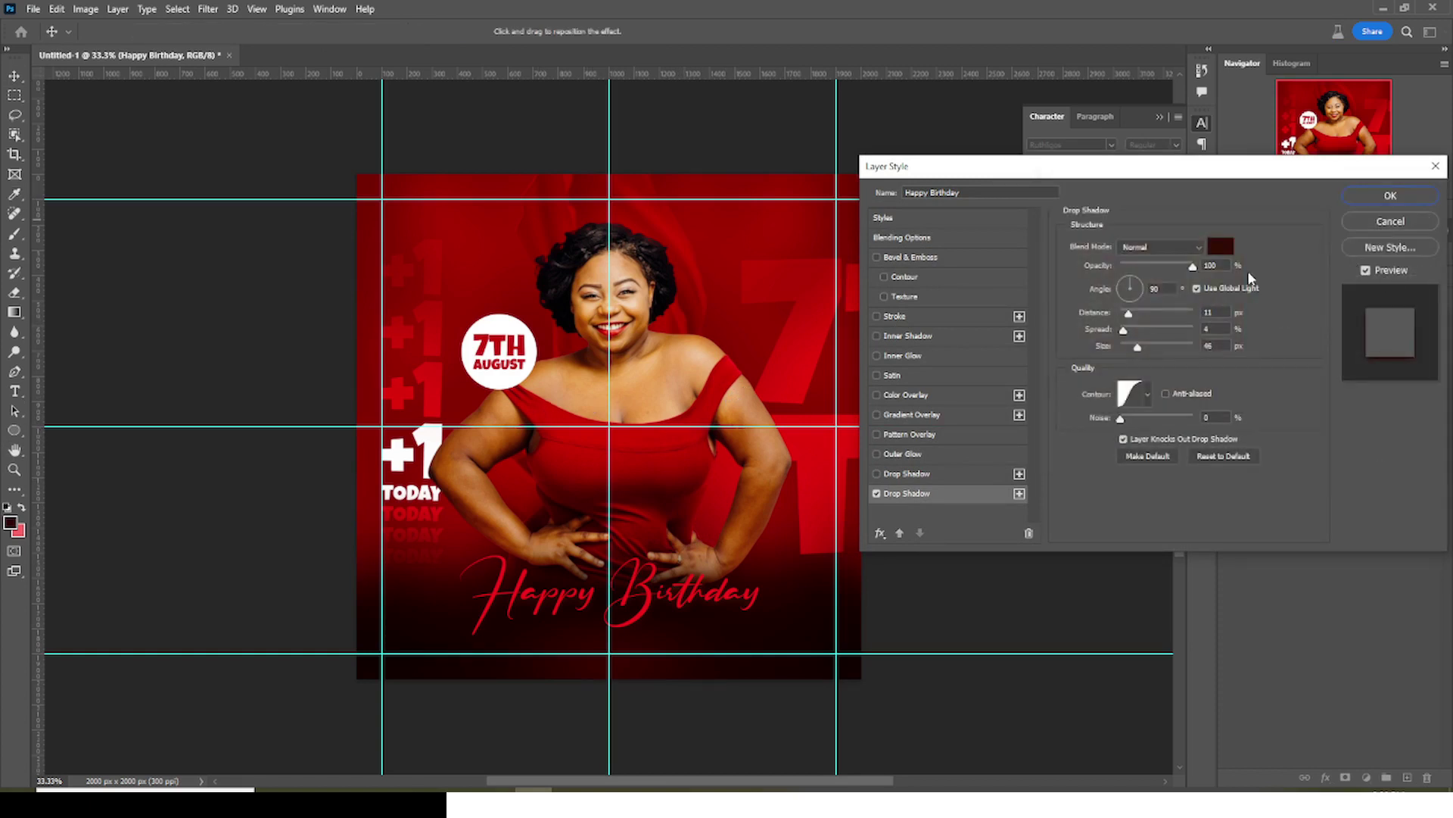
pyautogui.doubleClick(1163, 289)
pyautogui.write('26')
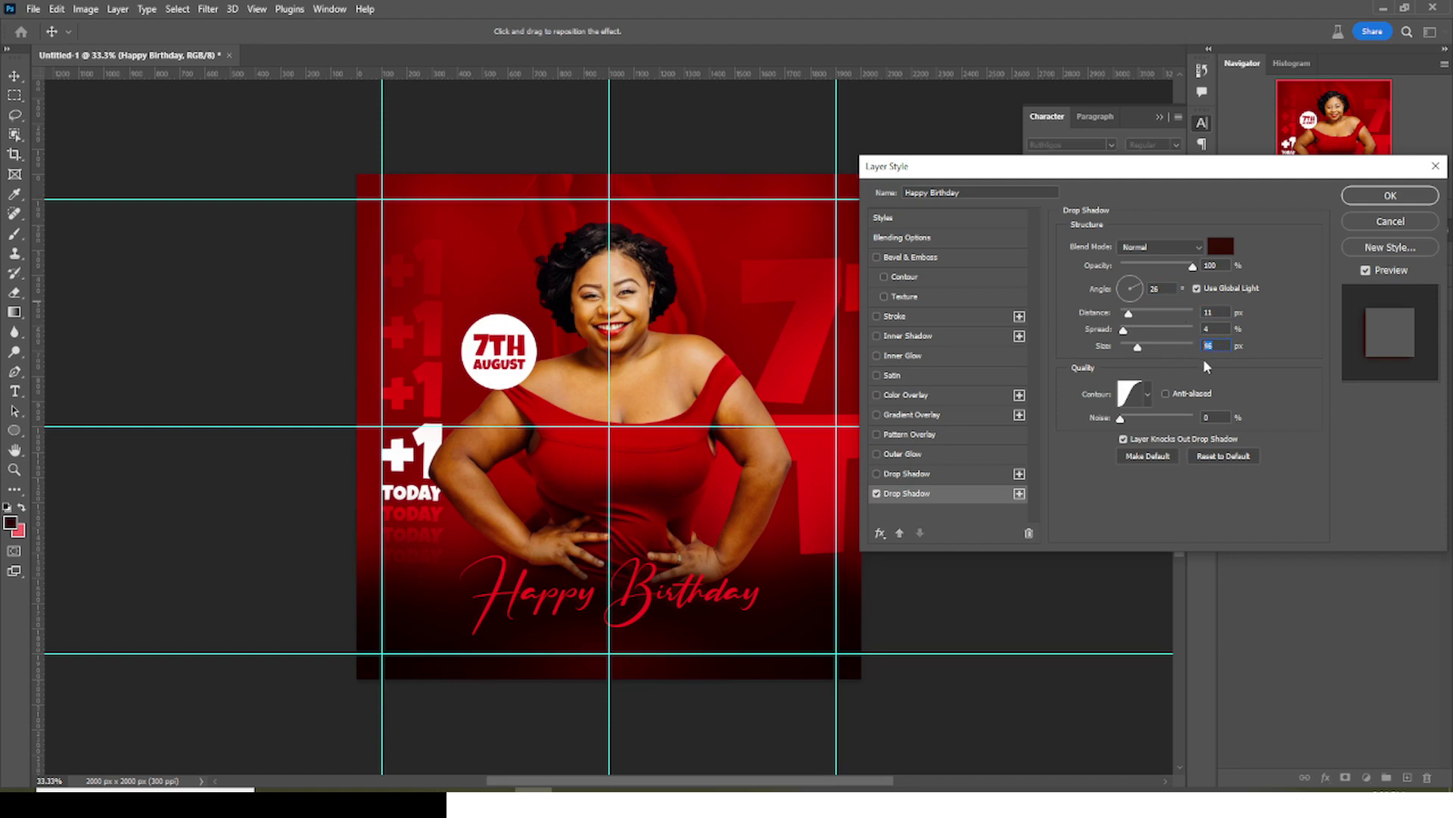
pyautogui.click(1148, 395)
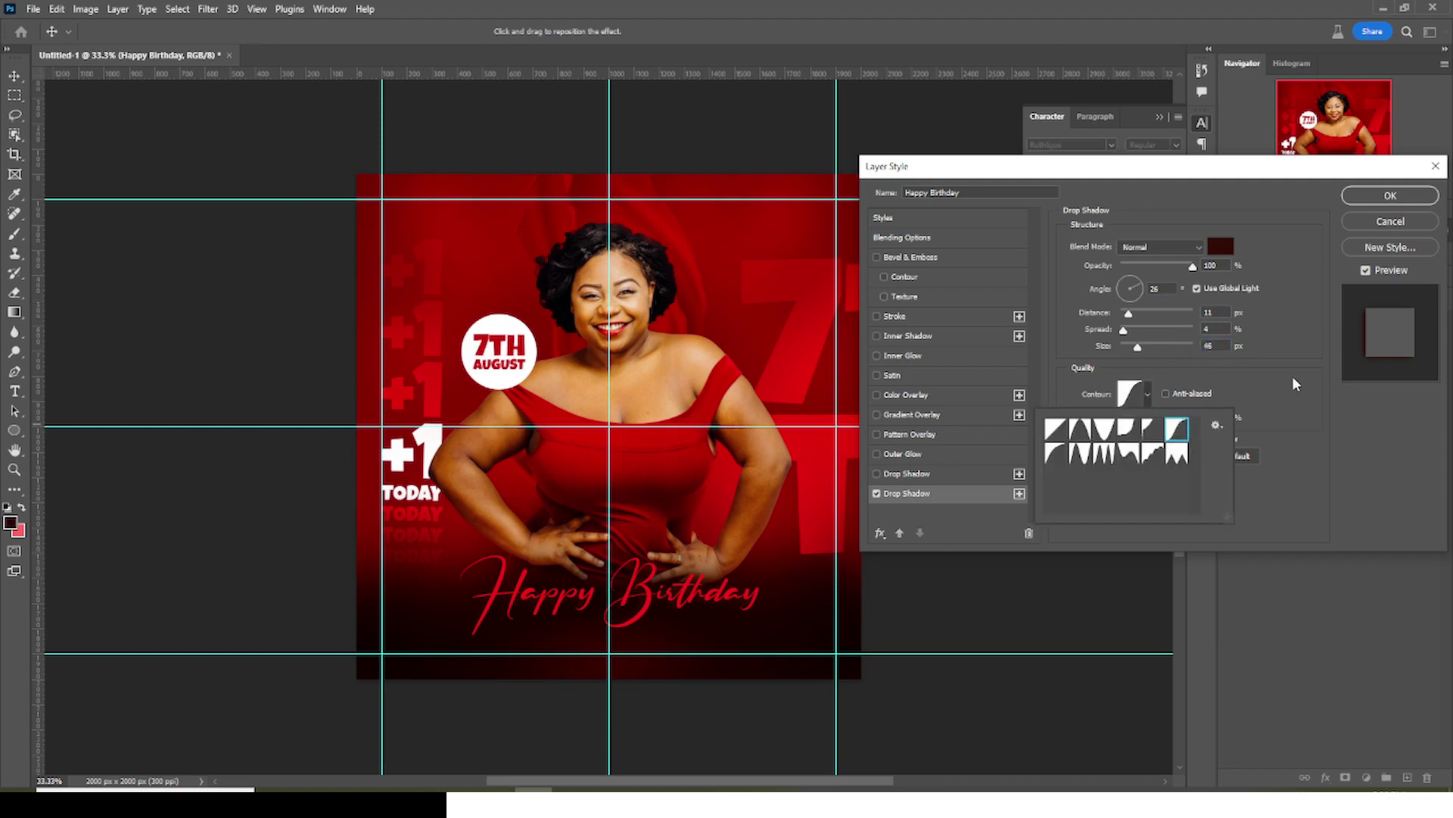
pyautogui.doubleClick(1185, 435)
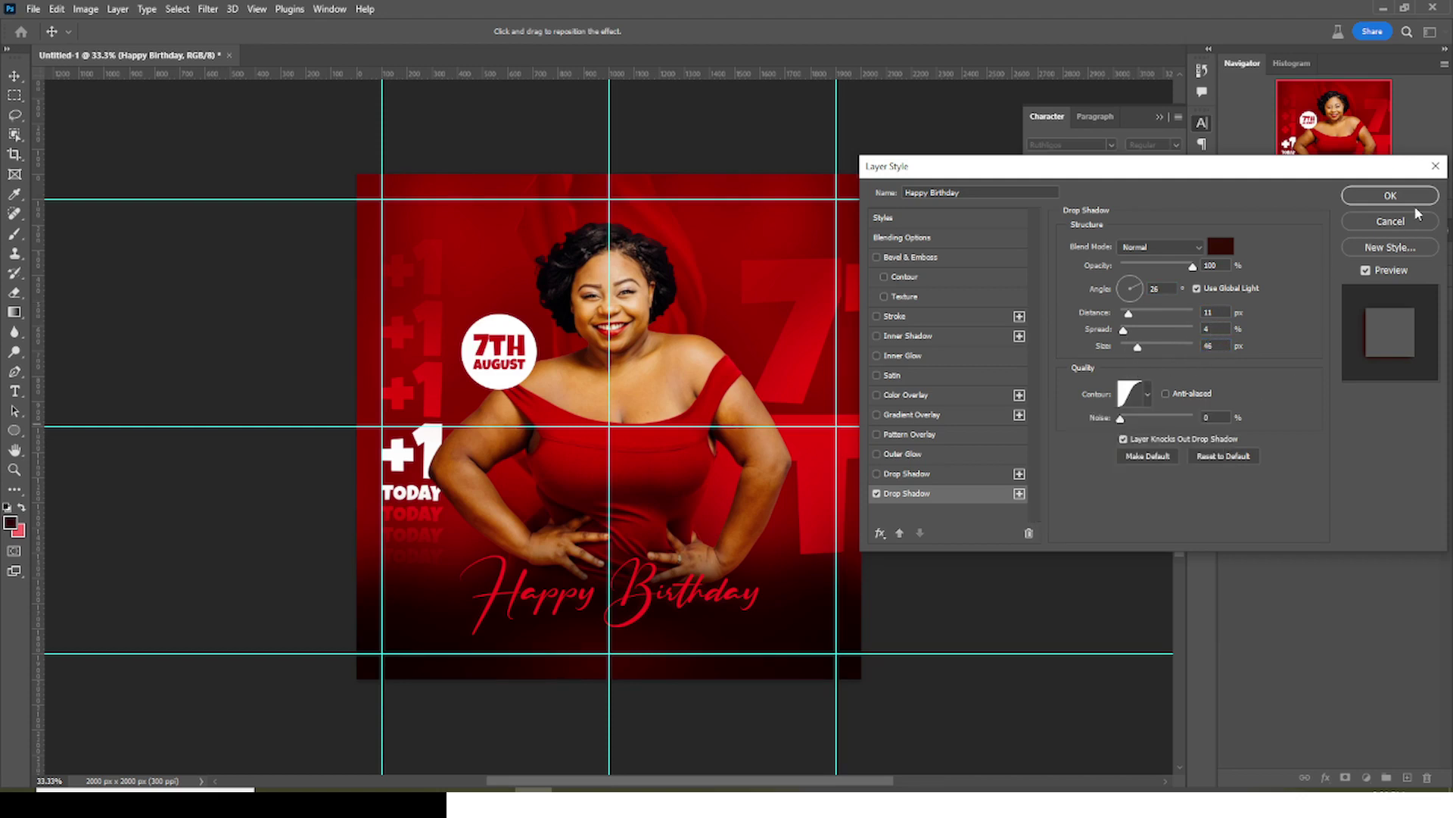
pyautogui.click(1391, 196)
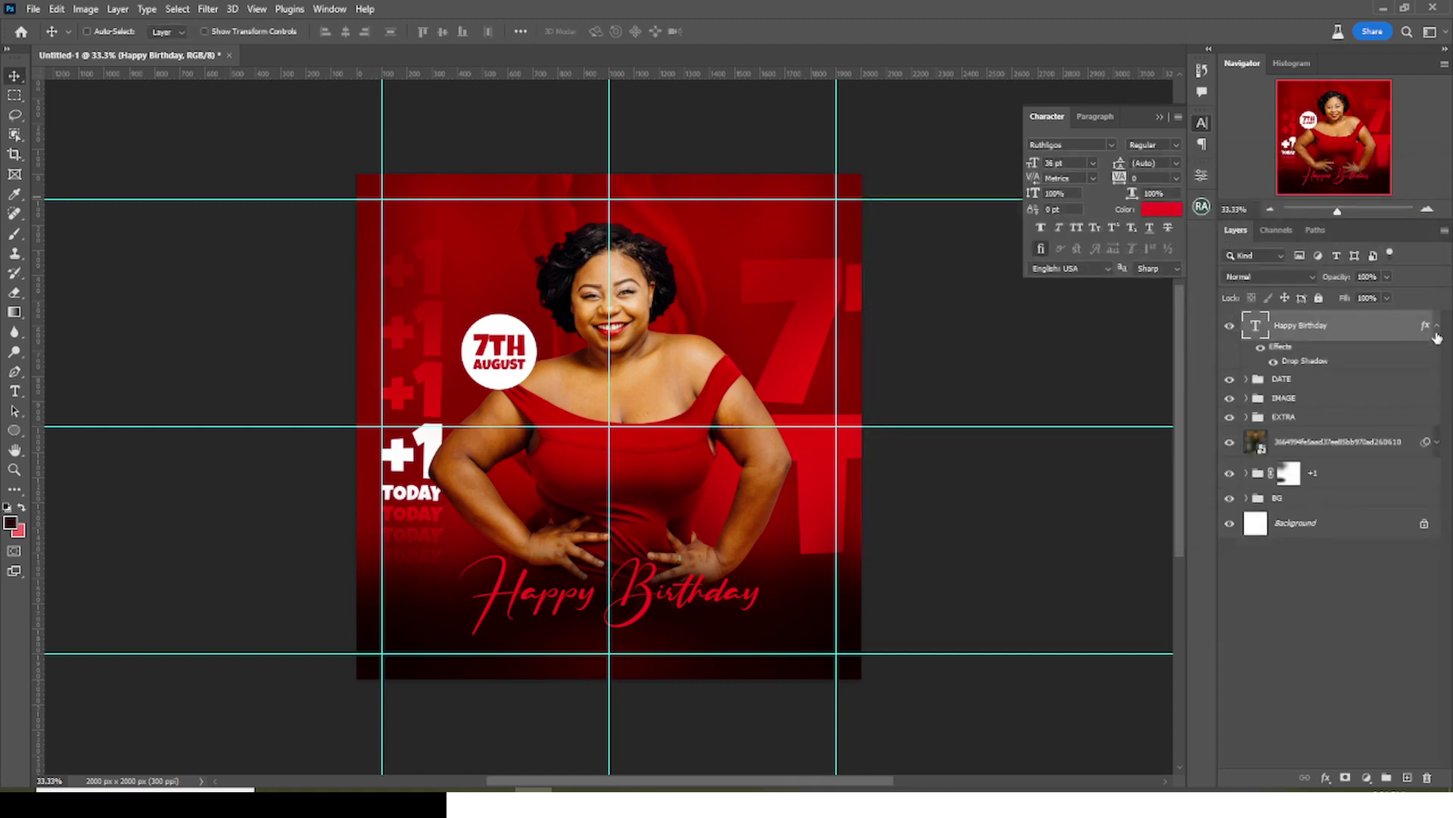
# Add the celebrant's full name as a new text line below Happy Birthday, copied from the Notepad file
pyautogui.press('t')
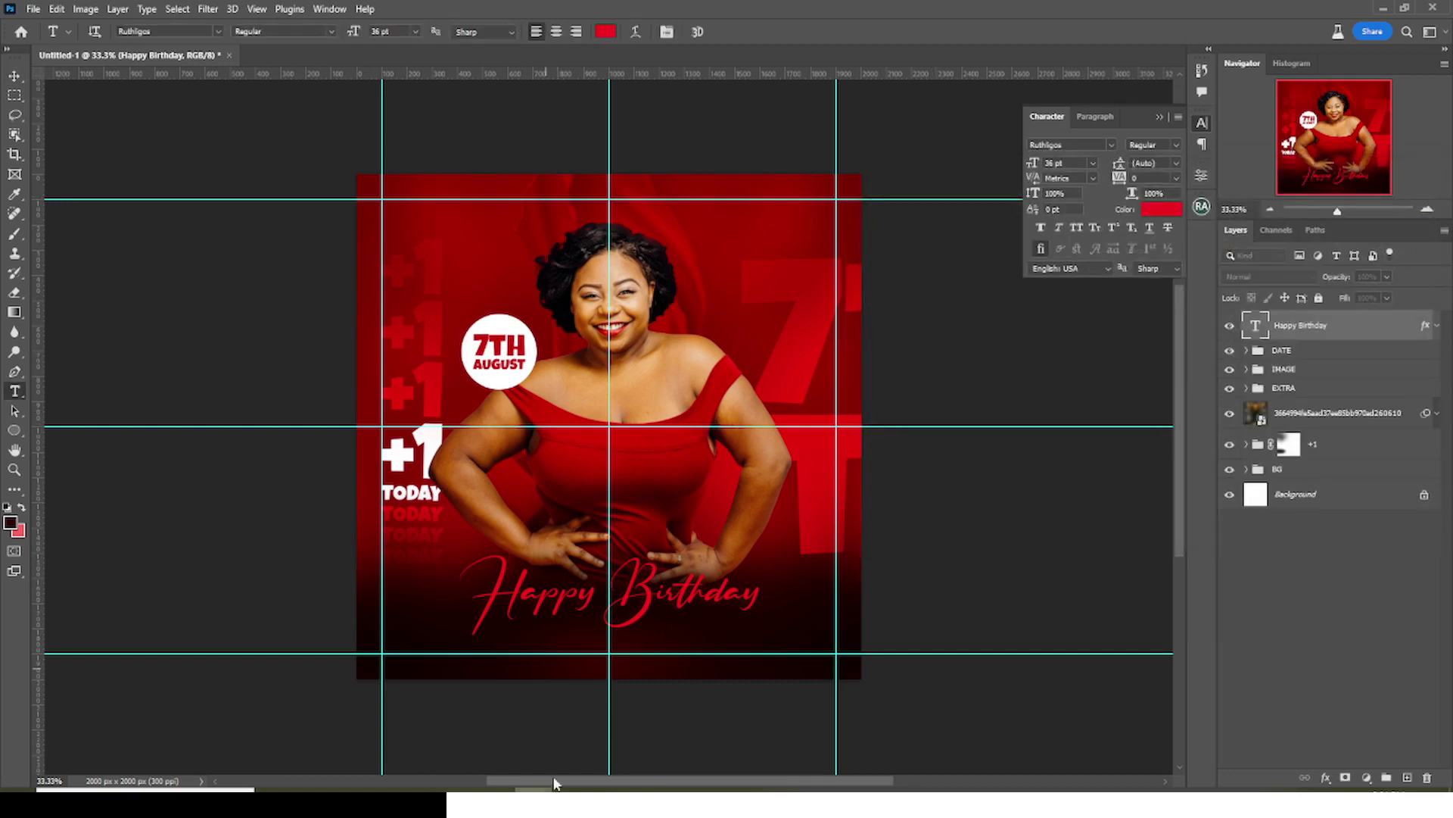
pyautogui.click(545, 666)
pyautogui.hotkey('alt', 'Tab')
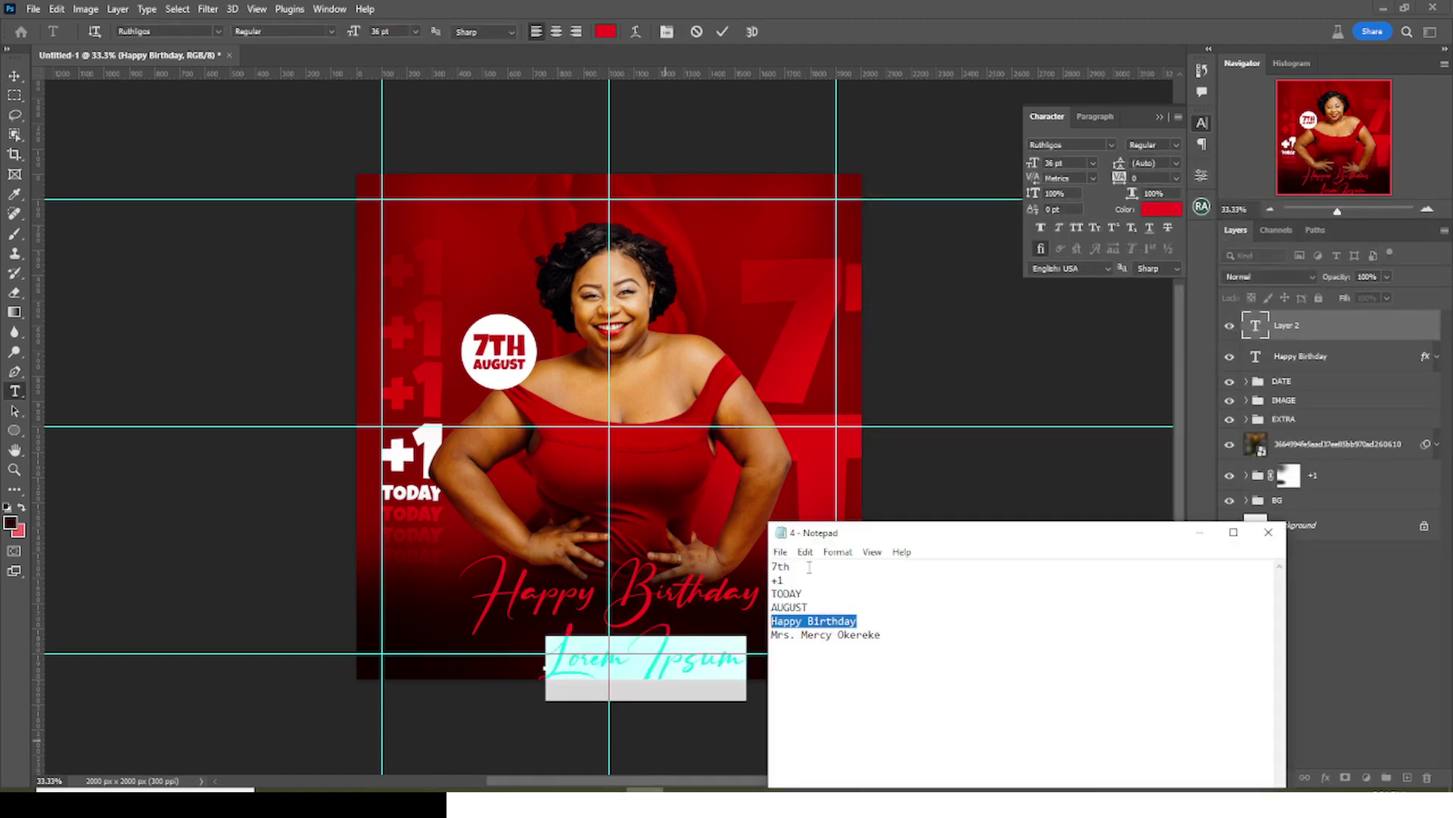
pyautogui.moveTo(909, 631); pyautogui.dragTo(752, 641)
pyautogui.hotkey('ctrl', 'c')
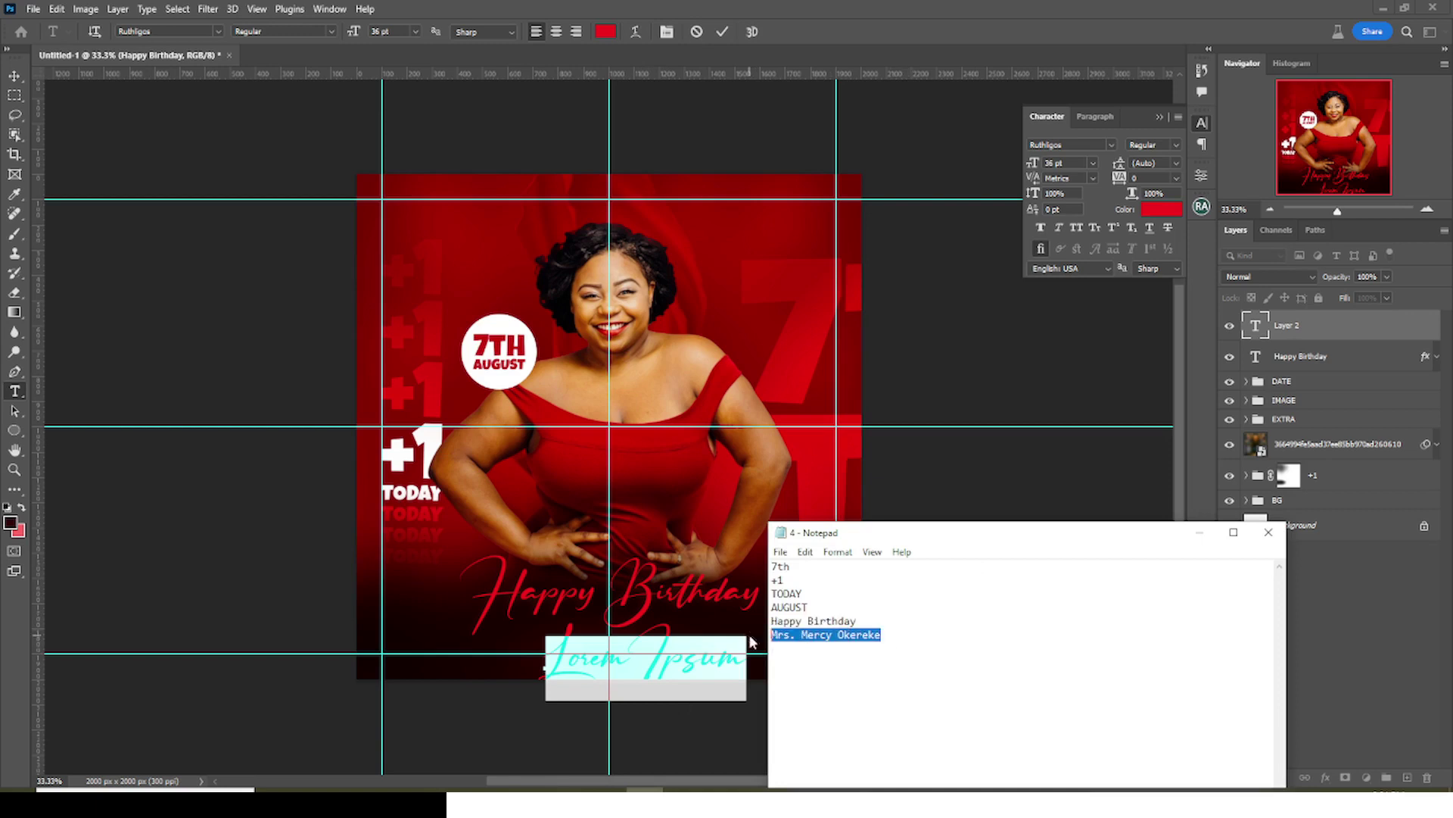
pyautogui.click(932, 7)
pyautogui.hotkey('ctrl', 'v')
pyautogui.hotkey('ctrl', 'Return')
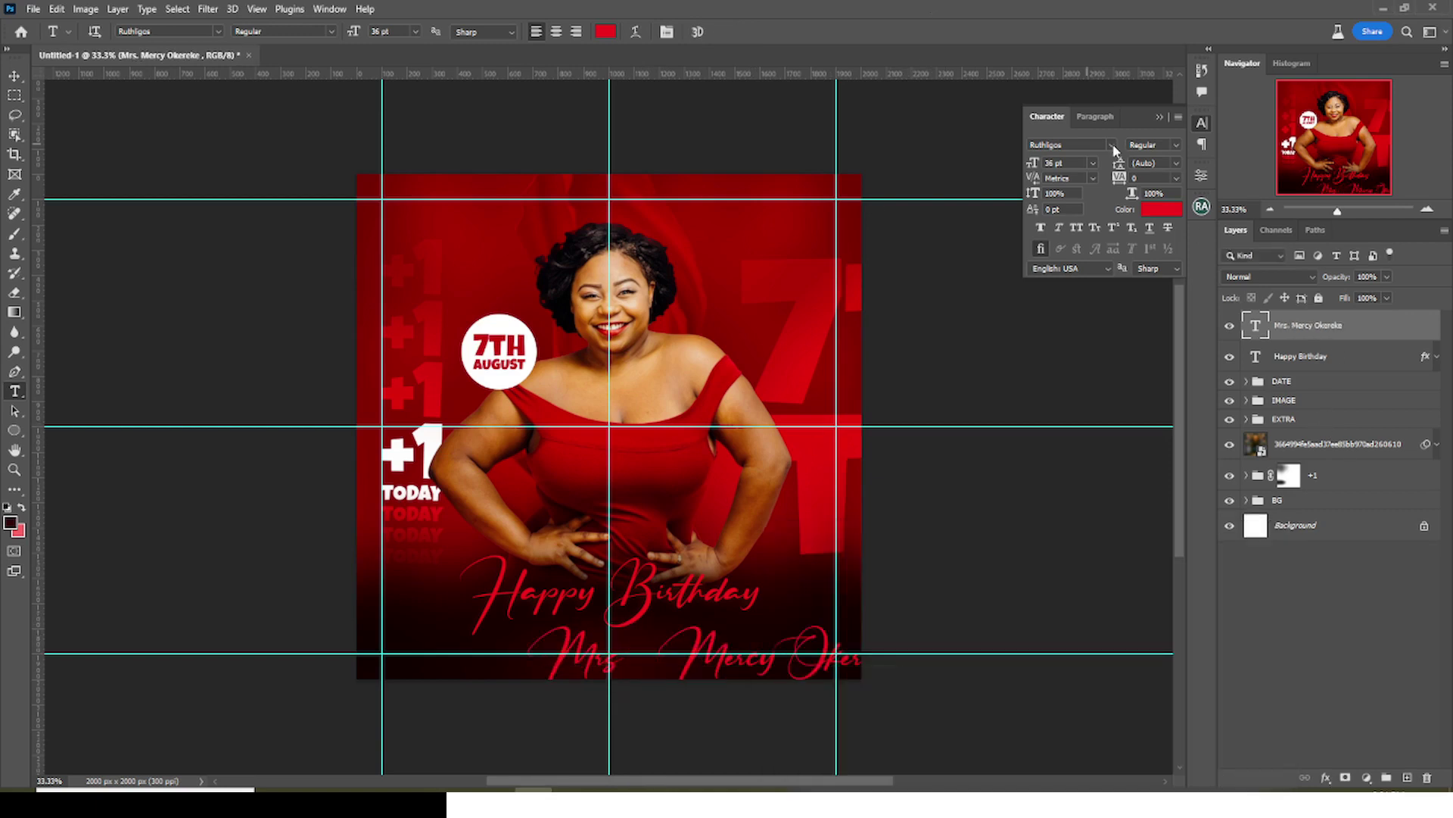
# Set the celebrant's name text to the Lato Black font and colour it white
pyautogui.click(1093, 143)
pyautogui.write('Lato')
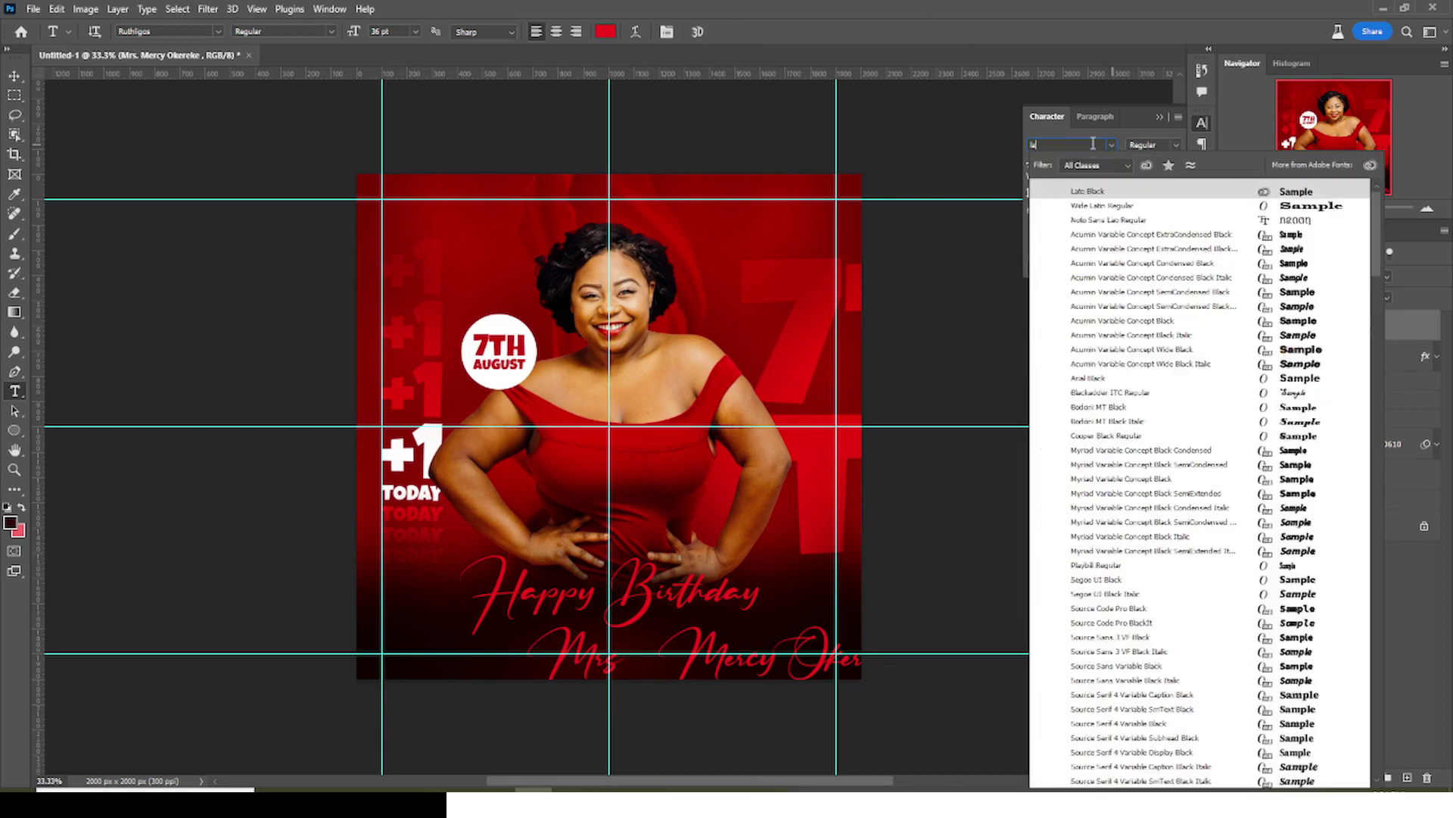
pyautogui.click(1085, 184)
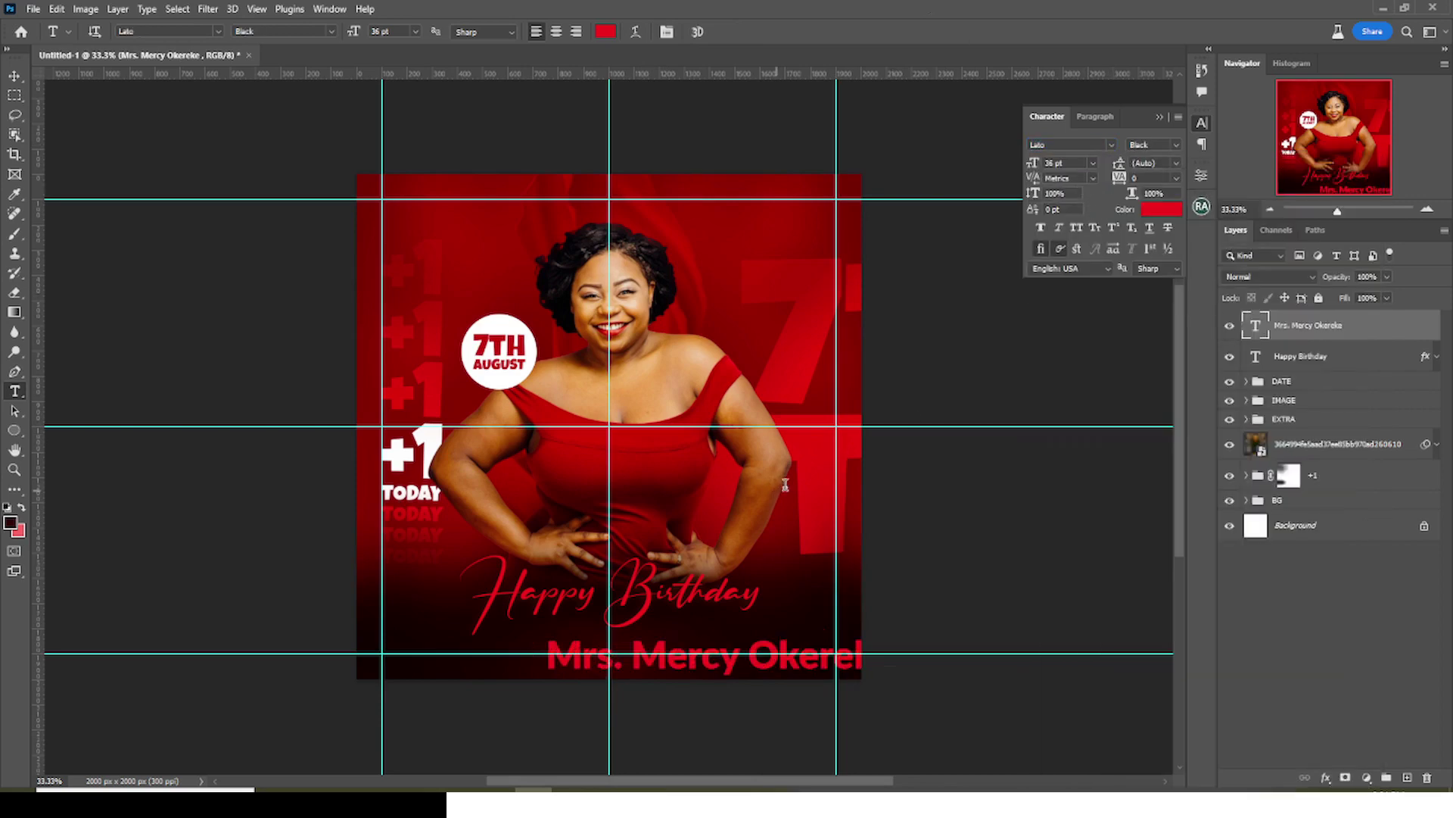
pyautogui.press('v')
pyautogui.click(1160, 209)
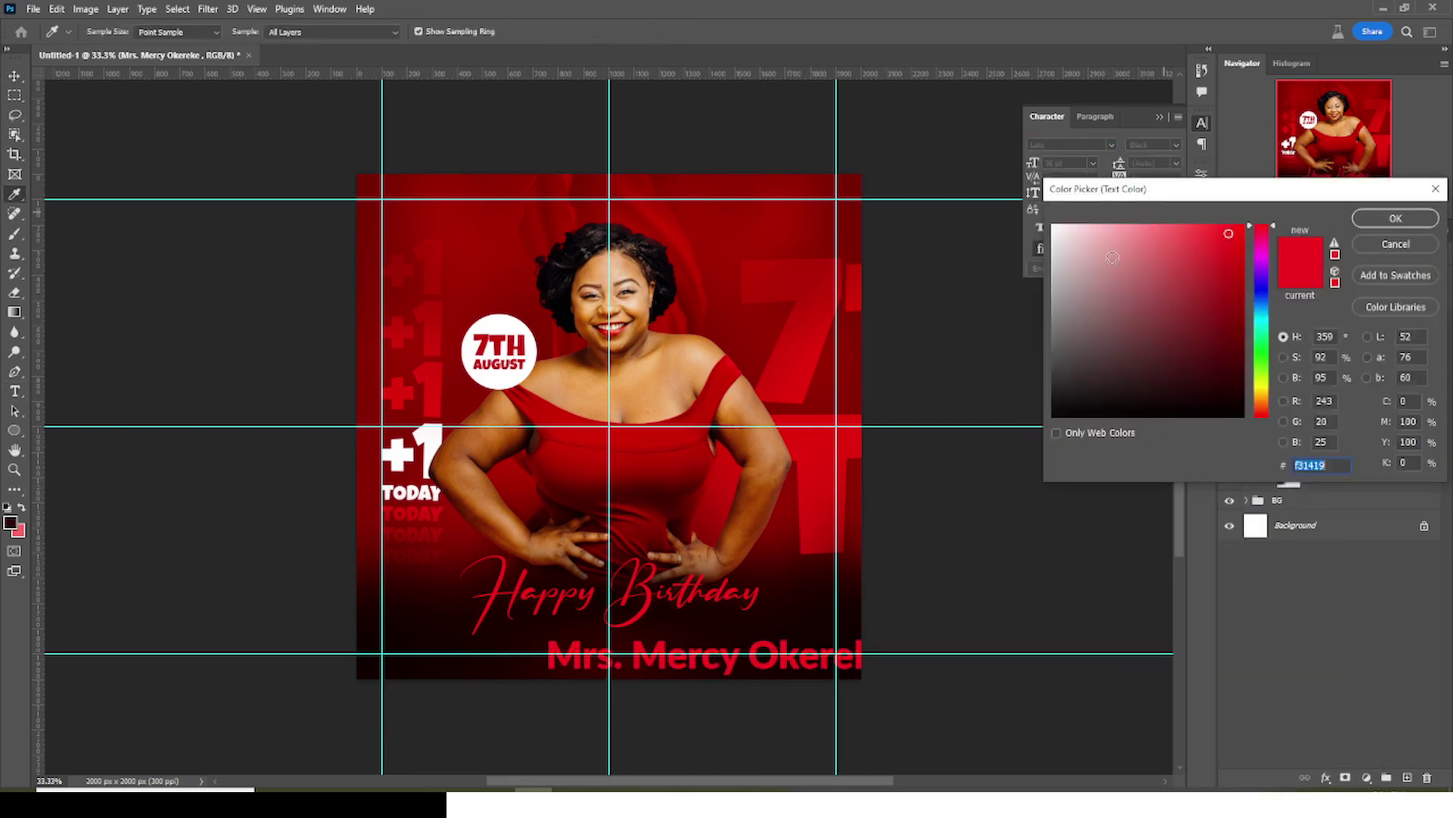
pyautogui.click(1066, 225)
pyautogui.click(1379, 221)
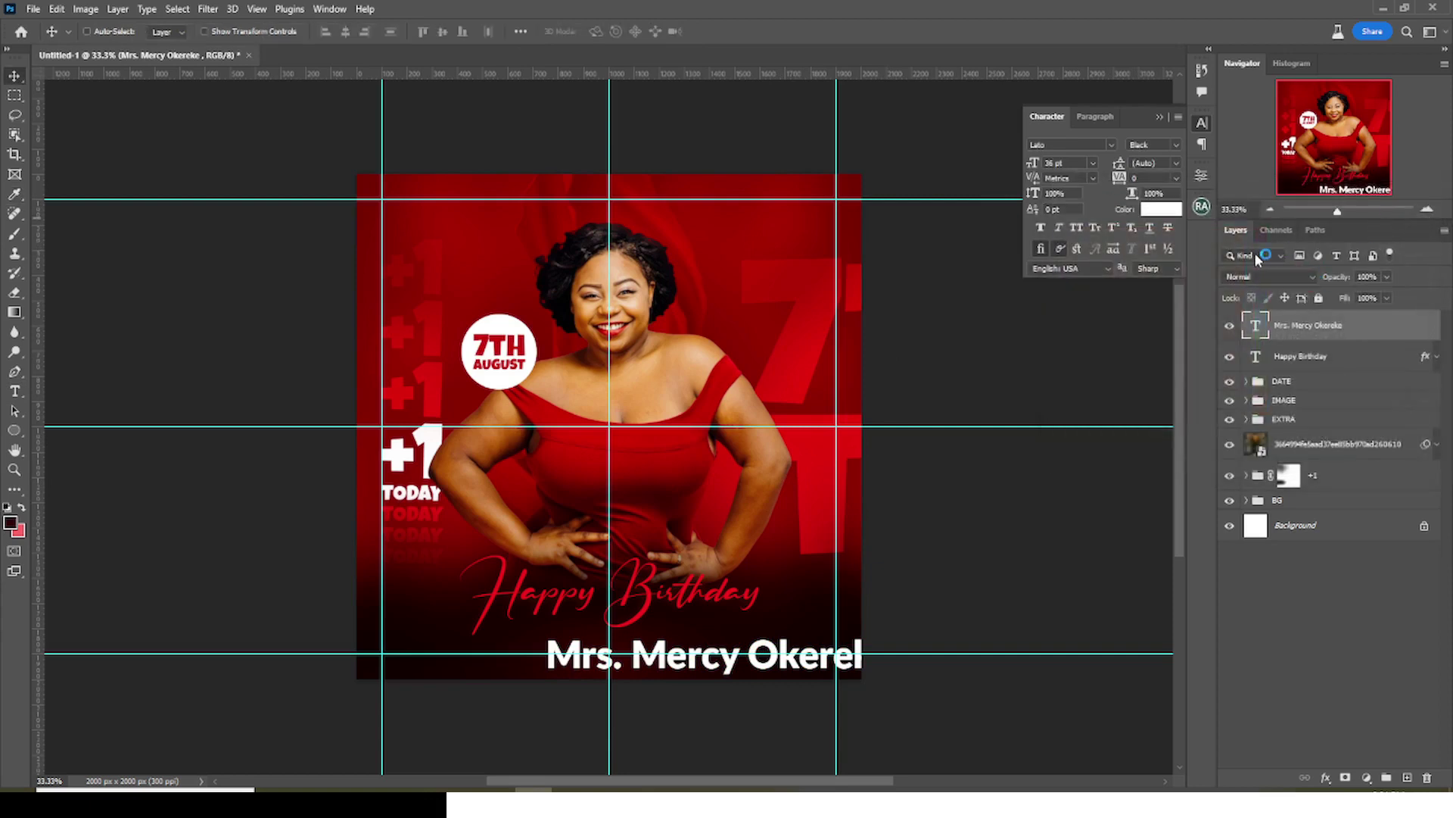
# Scale the celebrant's name down to about 73% and centre it directly beneath the Happy Birthday text
pyautogui.hotkey('ctrl', 't')
pyautogui.moveTo(768, 661); pyautogui.dragTo(646, 644)
pyautogui.moveTo(767, 705)
pyautogui.mouseDown()
pyautogui.moveTo(741, 689)
pyautogui.moveTo(737, 651)
pyautogui.moveTo(753, 694)
pyautogui.mouseUp()
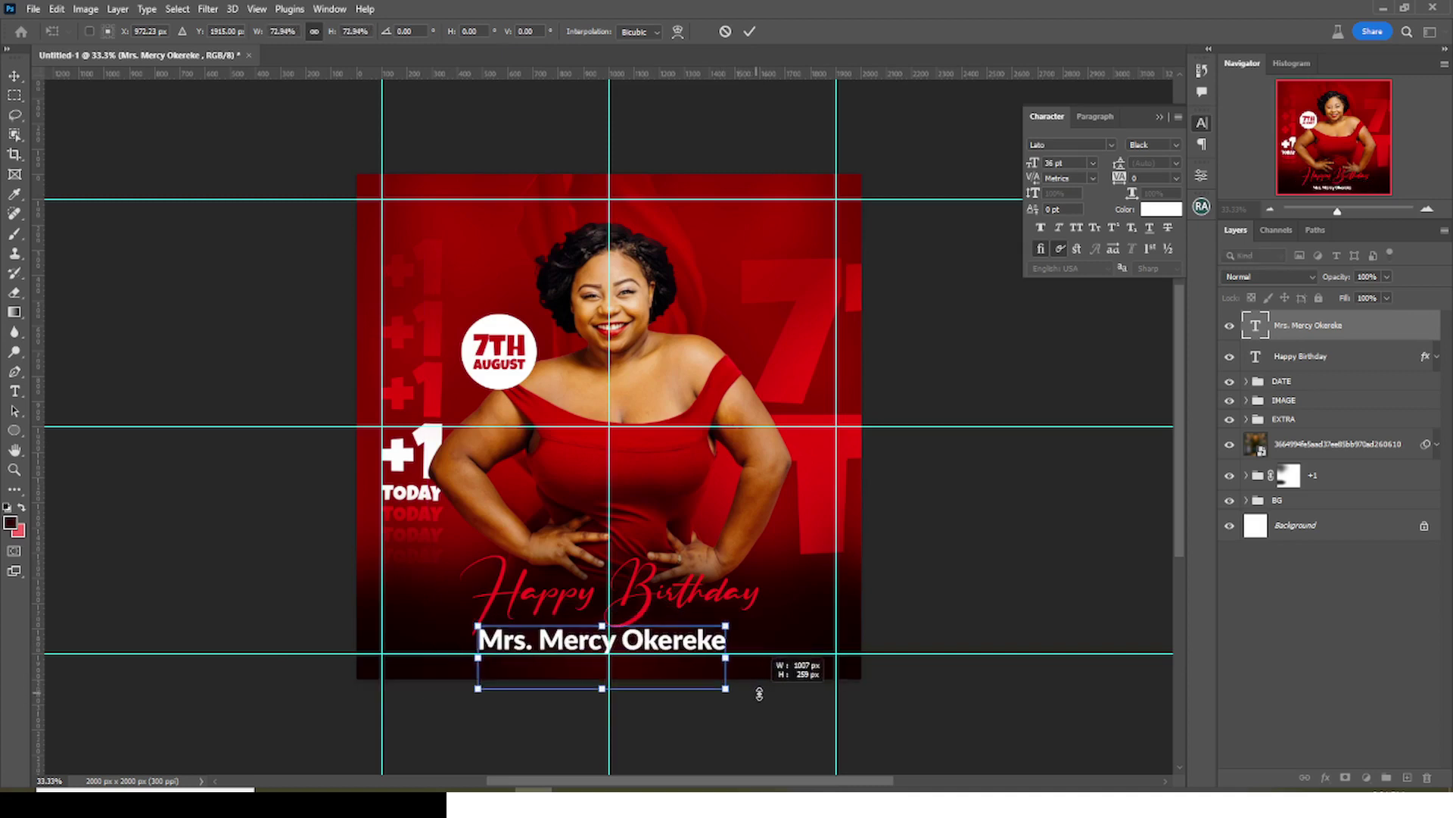
pyautogui.press('Return')
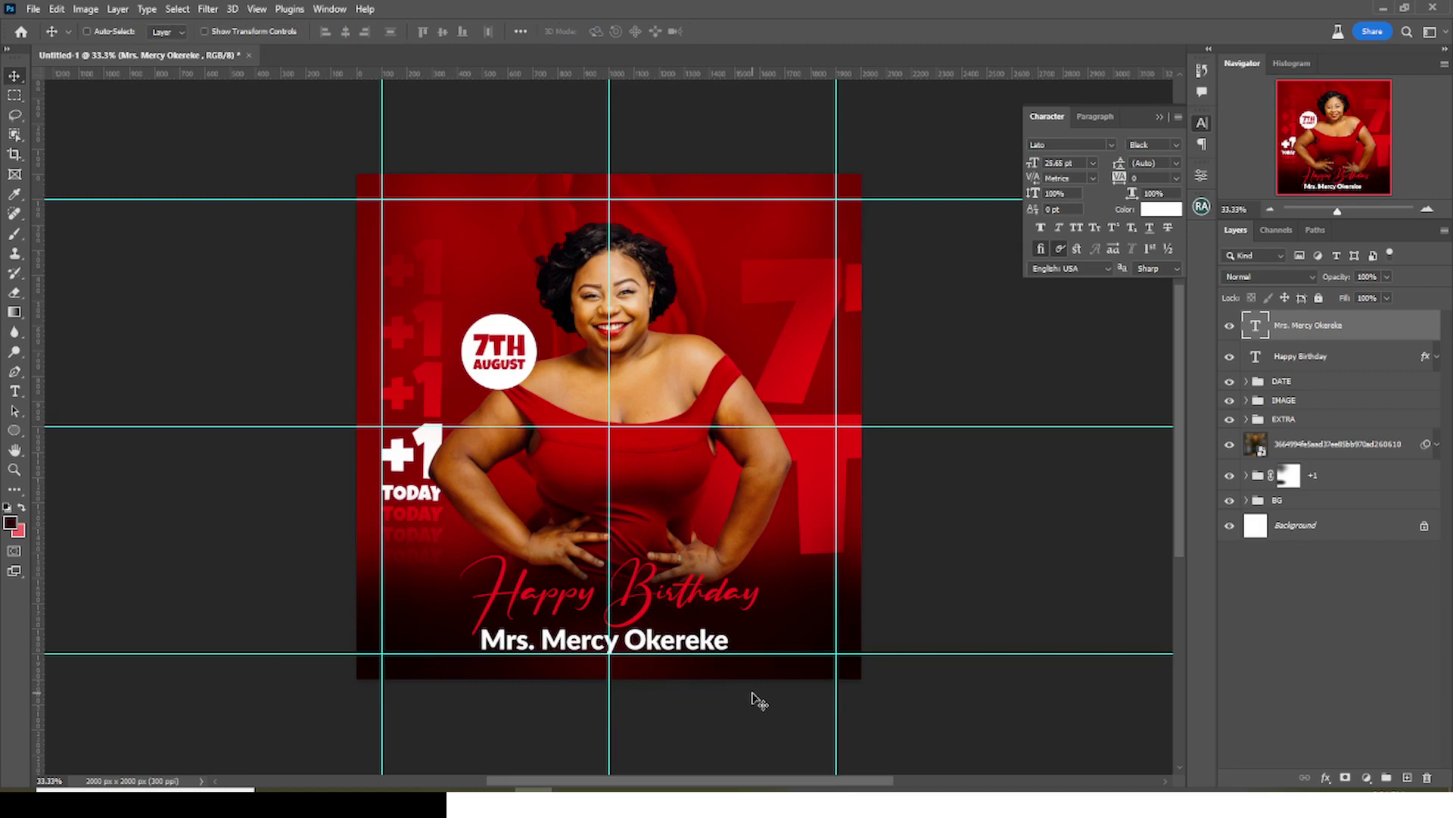
pyautogui.hotkey('ctrl', 't')
pyautogui.moveTo(652, 644); pyautogui.dragTo(659, 636)
pyautogui.press('Return')
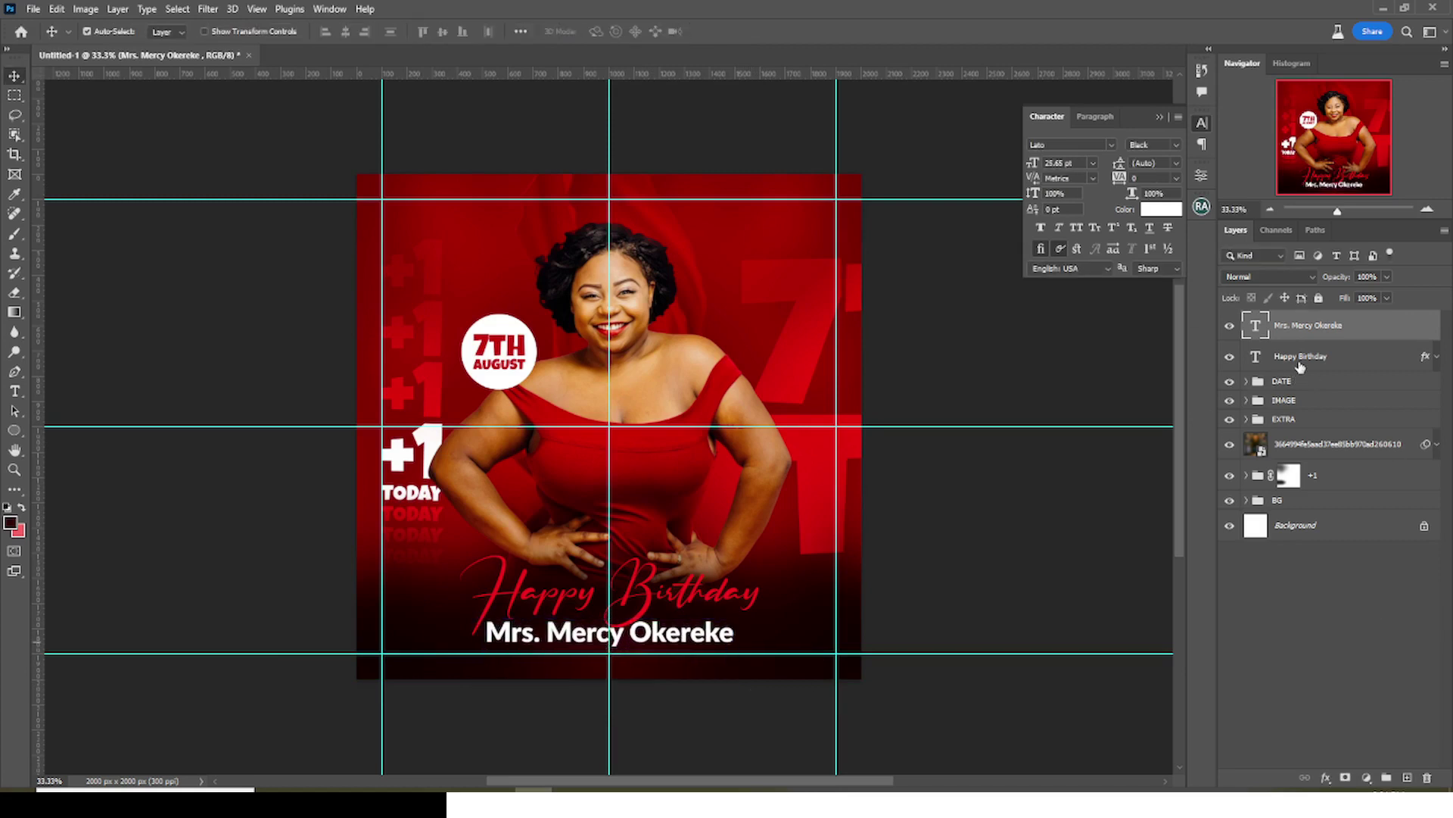
# Group the Happy Birthday and celebrant's name text layers, and hide the guides
pyautogui.keyDown('ctrl'); pyautogui.click(1296, 360); pyautogui.keyUp('ctrl')
pyautogui.hotkey('ctrl', 'g')
pyautogui.press('b')
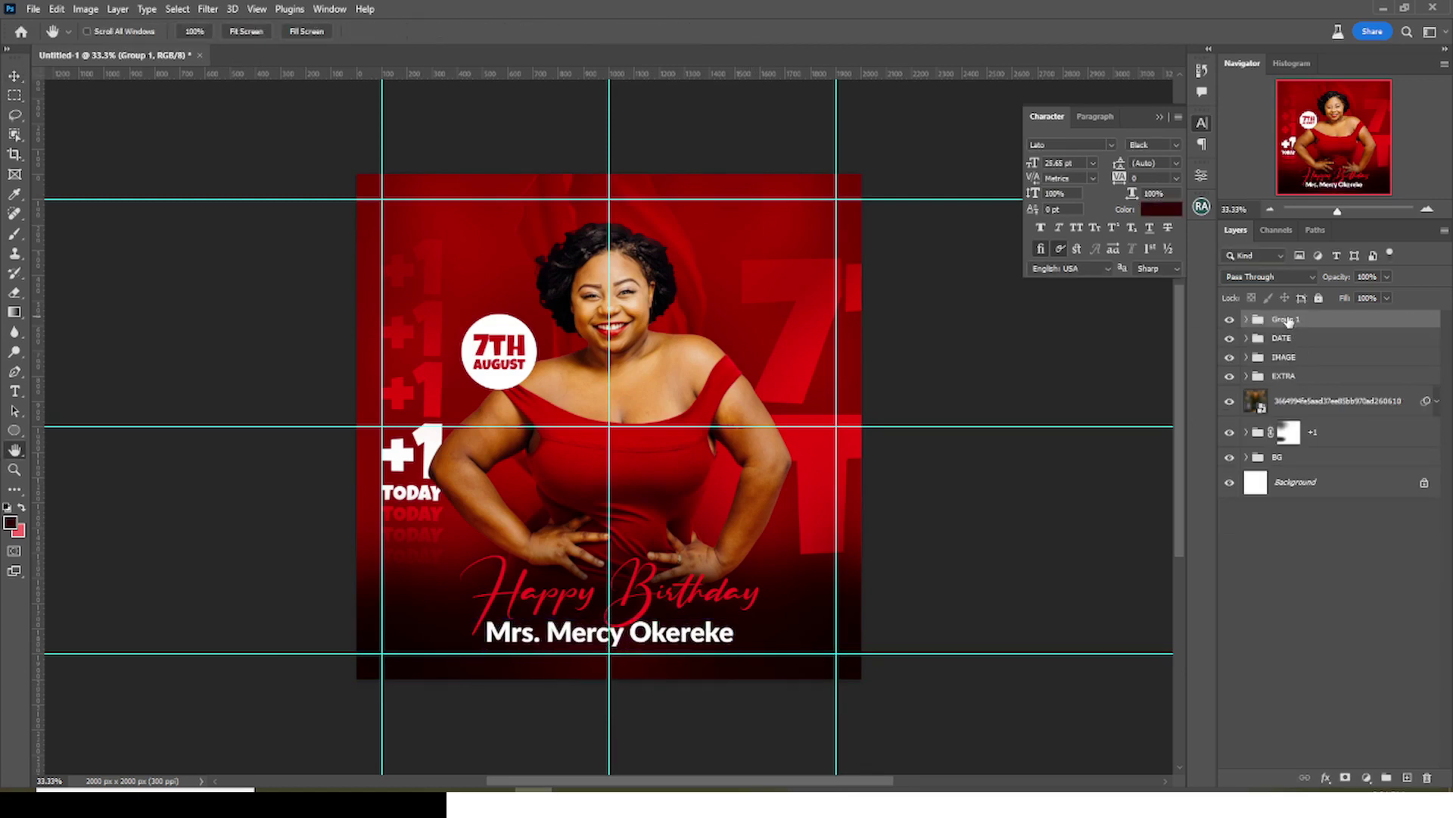
pyautogui.press('6')
pyautogui.press('5')
pyautogui.press('d')
pyautogui.click(1160, 117)
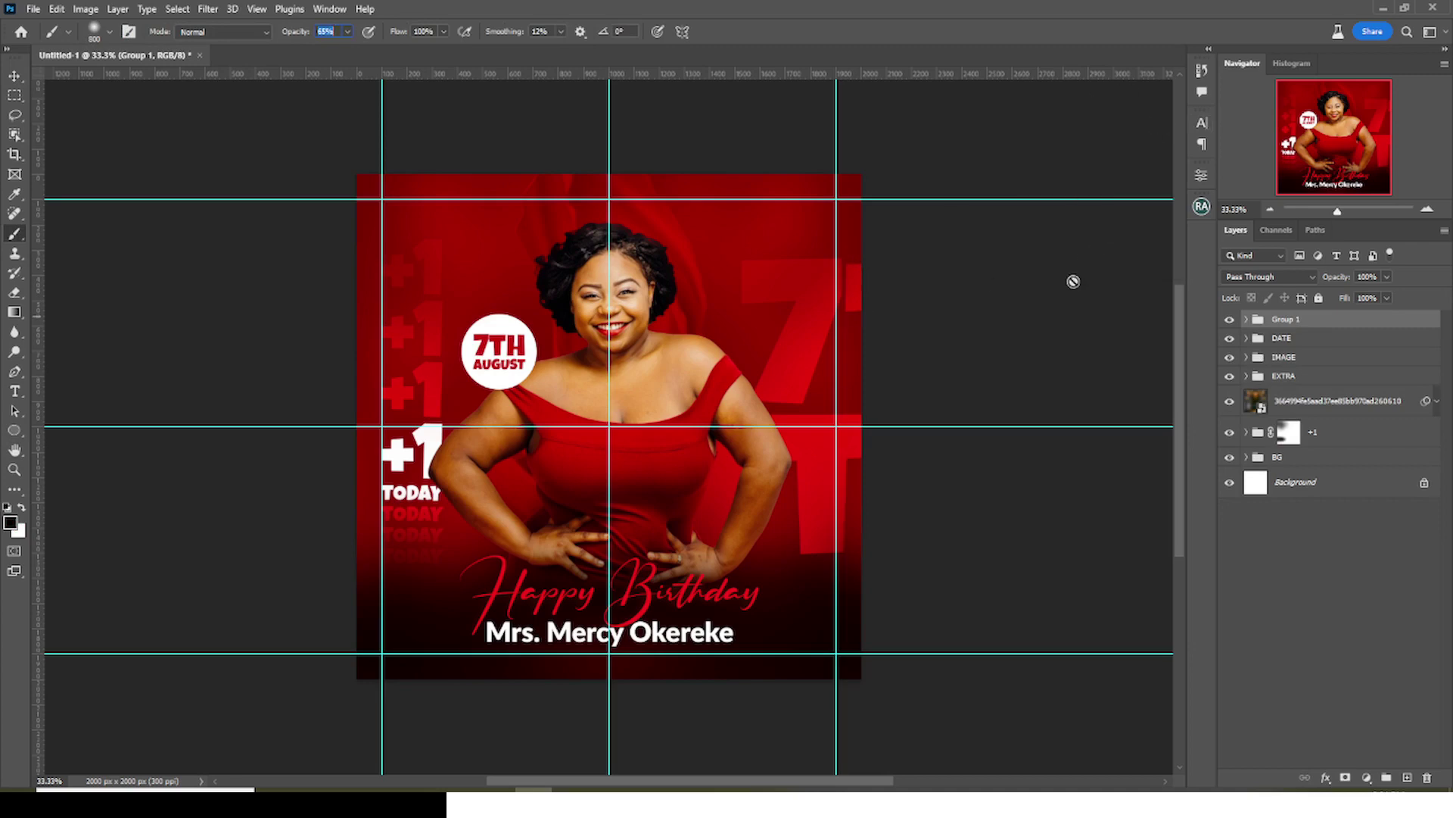
pyautogui.hotkey('ctrl', 'h')
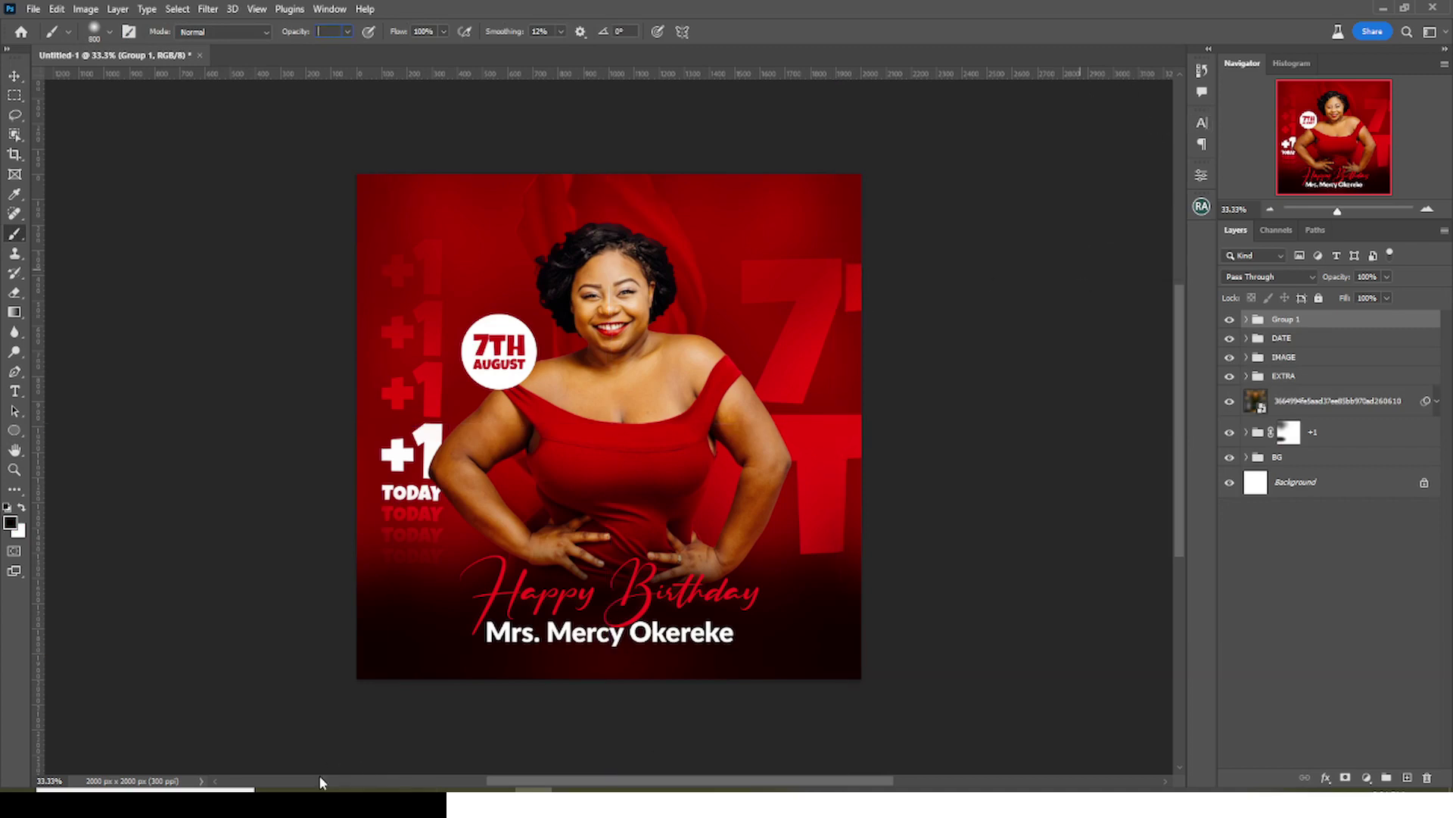
# Place the Golden-Ribbon PNG from the BIRTHDAY folder and position it running off the flyer's bottom-right corner
pyautogui.click(384, 801)
pyautogui.click(433, 210)
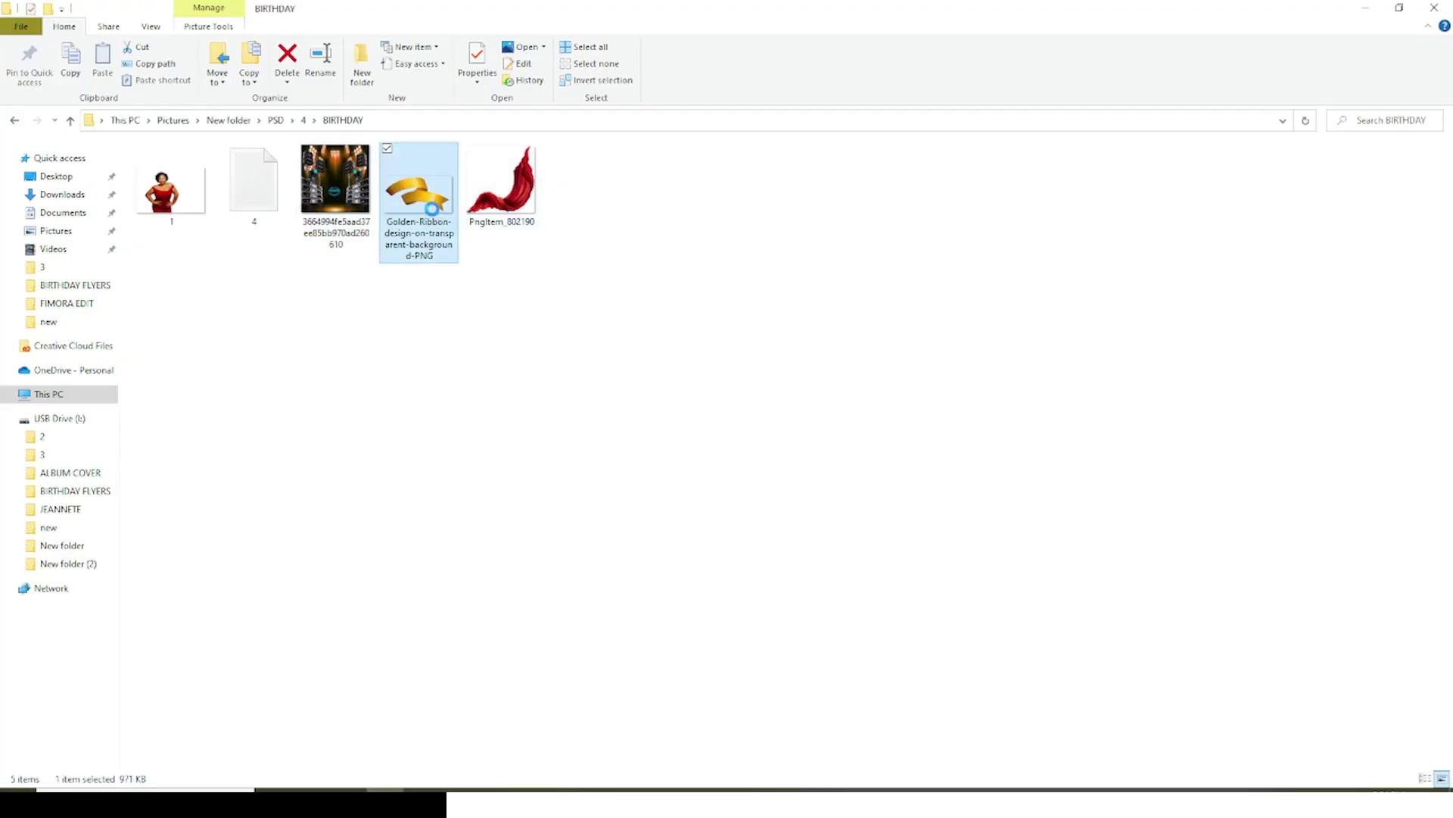
pyautogui.moveTo(430, 219); pyautogui.dragTo(884, 546)
pyautogui.click(728, 302)
pyautogui.moveTo(428, 190); pyautogui.dragTo(616, 538)
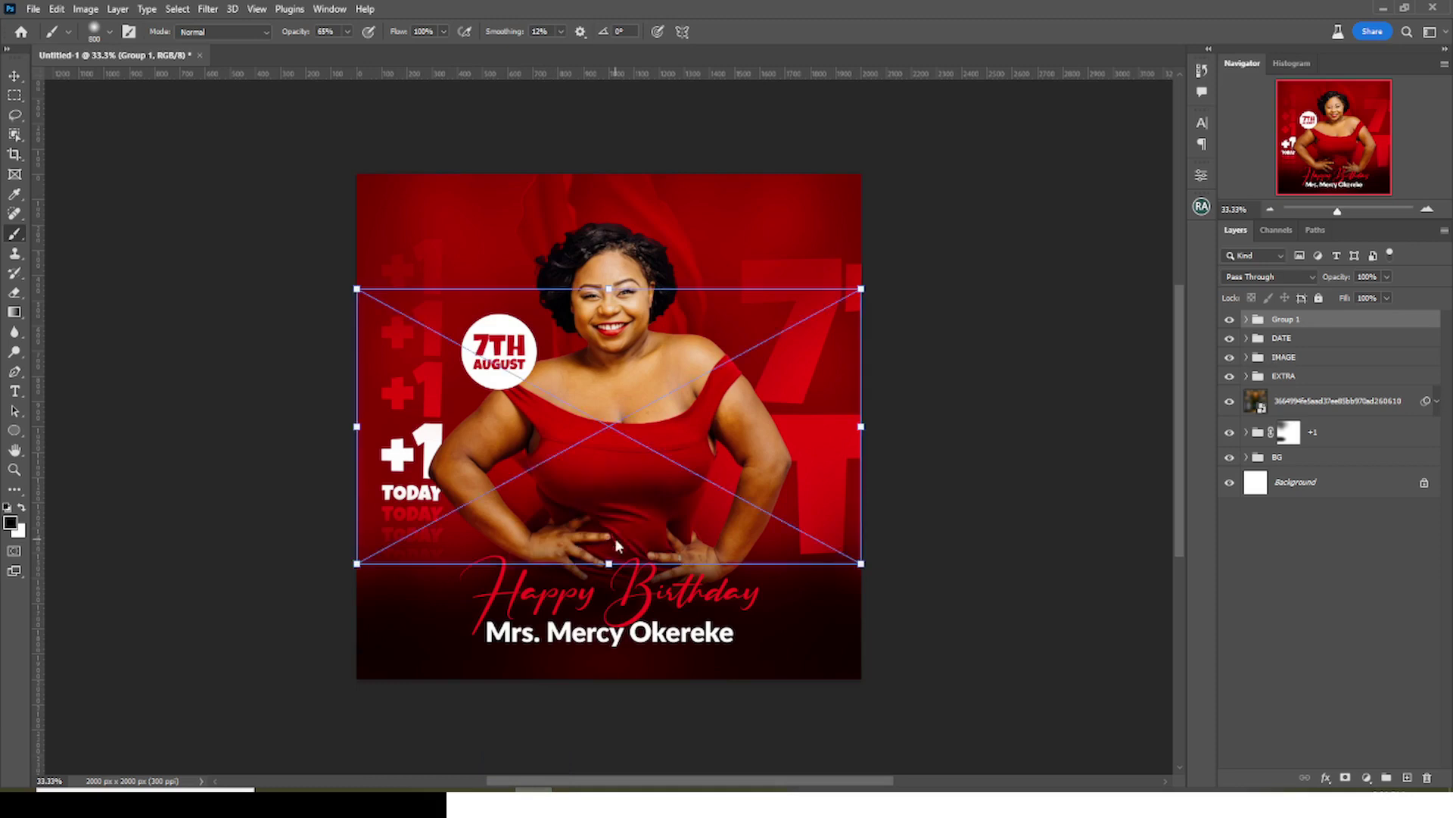
pyautogui.moveTo(628, 394); pyautogui.dragTo(890, 622)
pyautogui.moveTo(705, 526); pyautogui.dragTo(733, 542)
pyautogui.moveTo(789, 630); pyautogui.dragTo(784, 626)
pyautogui.press('Return')
pyautogui.press('Return')
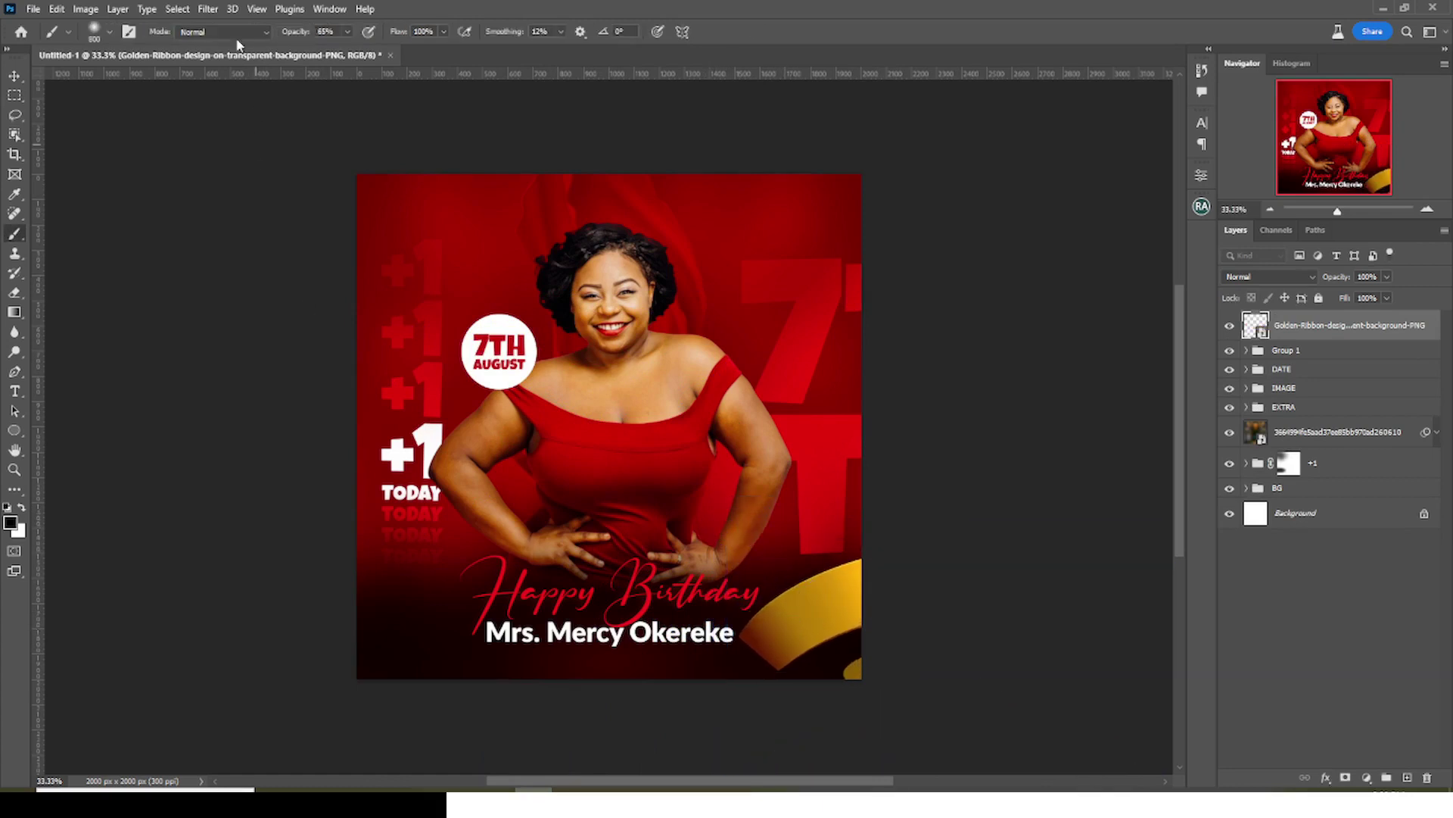
# Apply a Motion Blur to the golden ribbon with a -46° angle and a 40-pixel distance
pyautogui.click(207, 9)
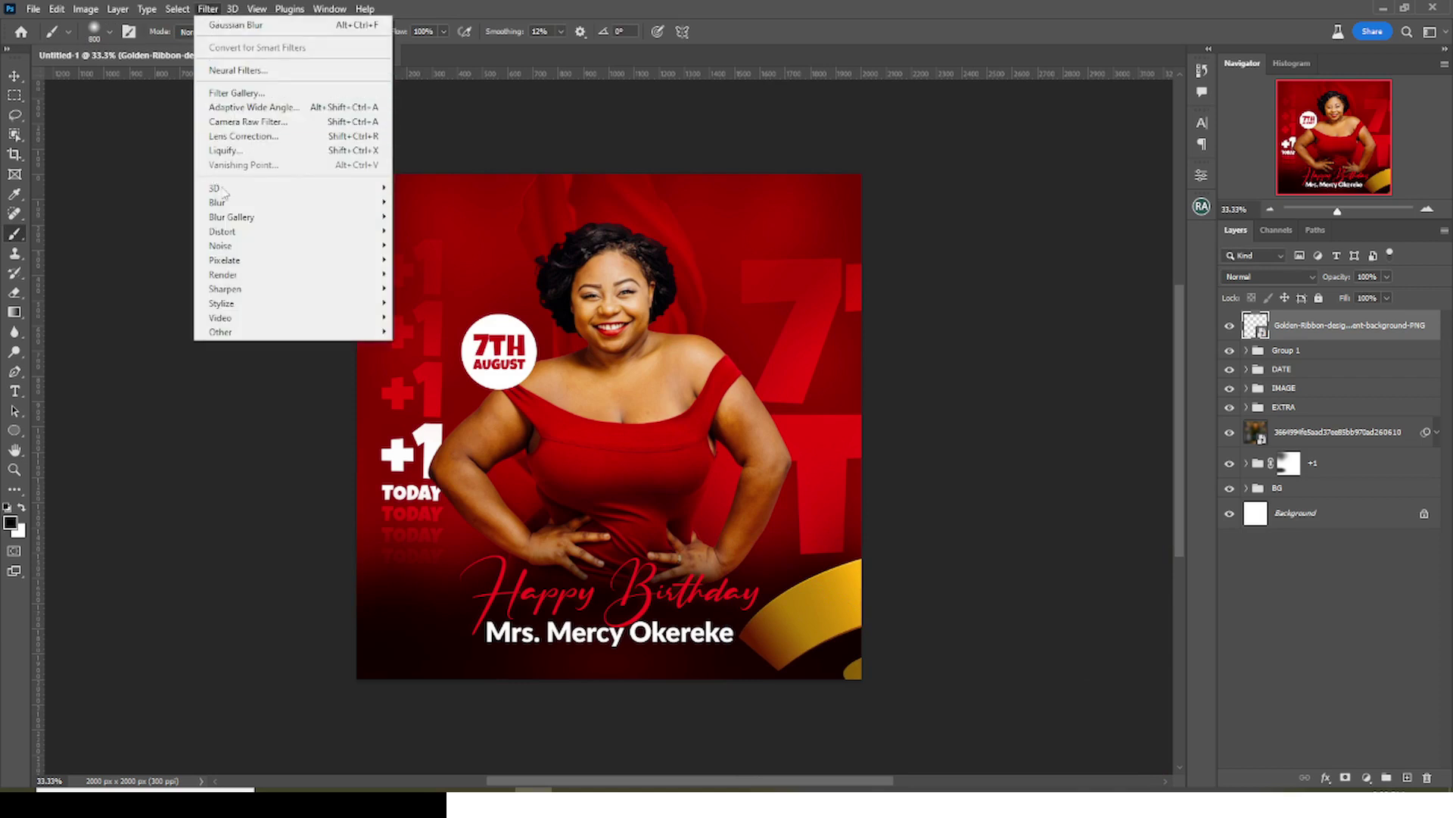
pyautogui.moveTo(220, 202)
pyautogui.click(438, 291)
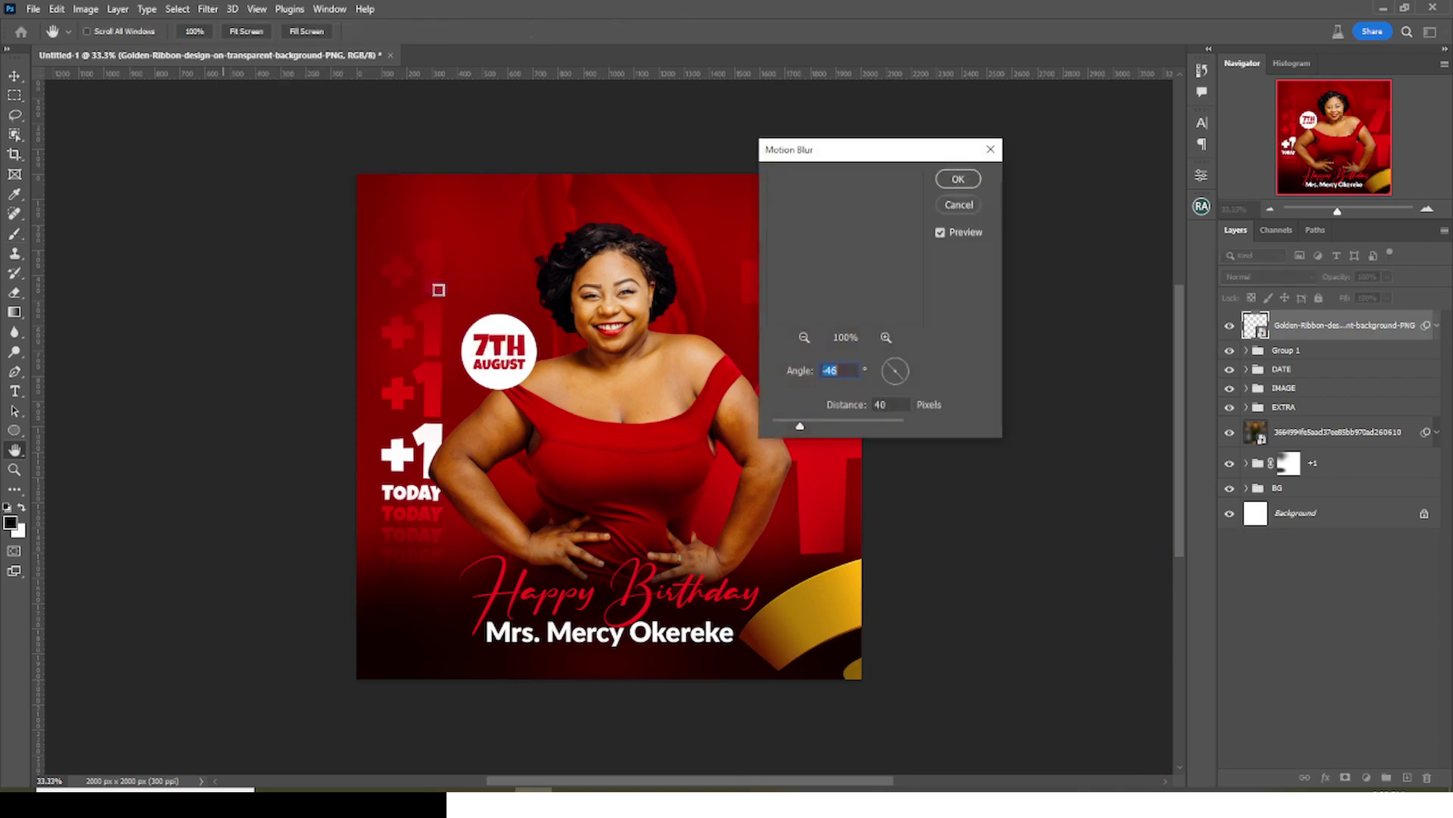
pyautogui.click(893, 403)
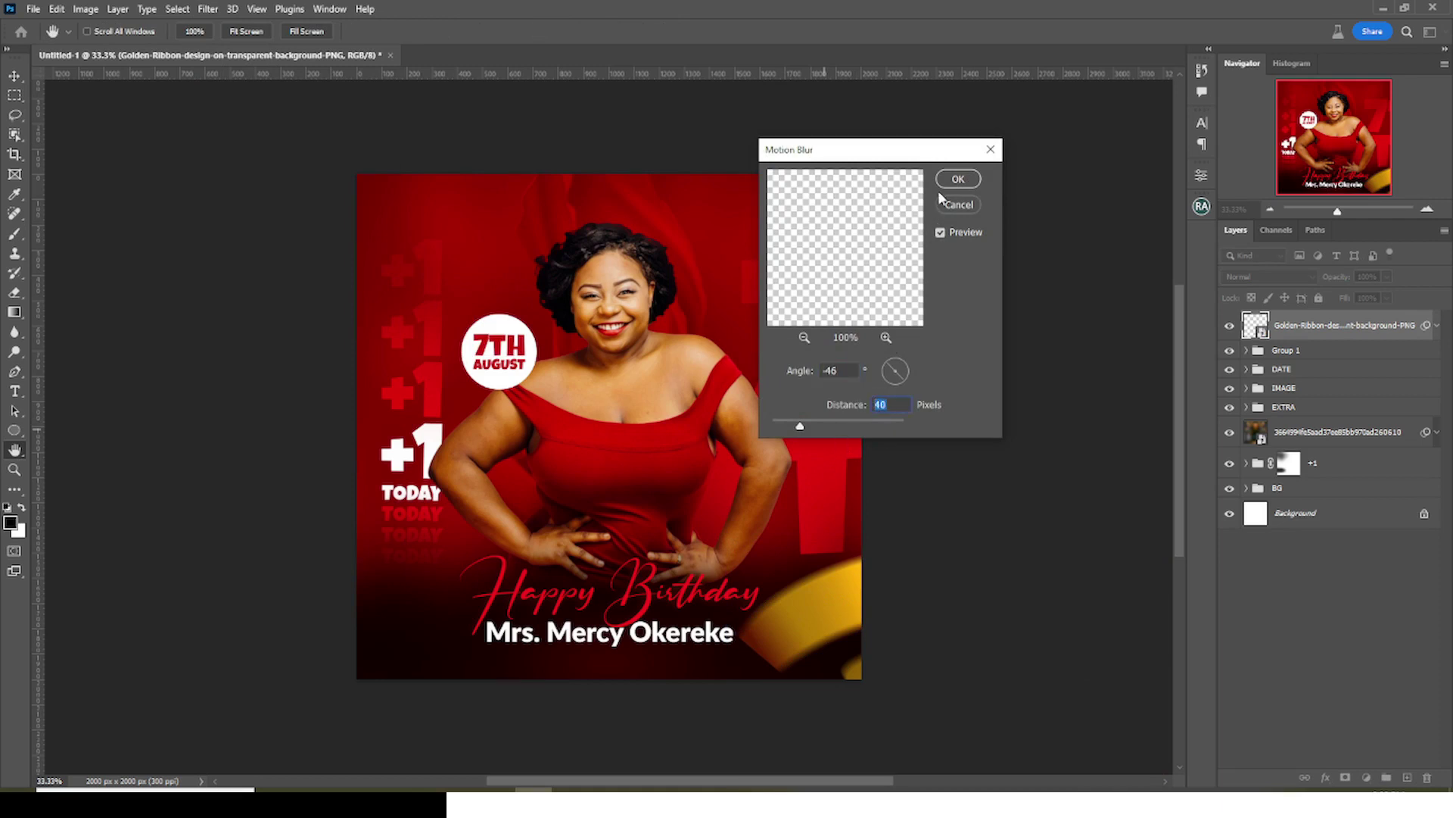
pyautogui.click(958, 184)
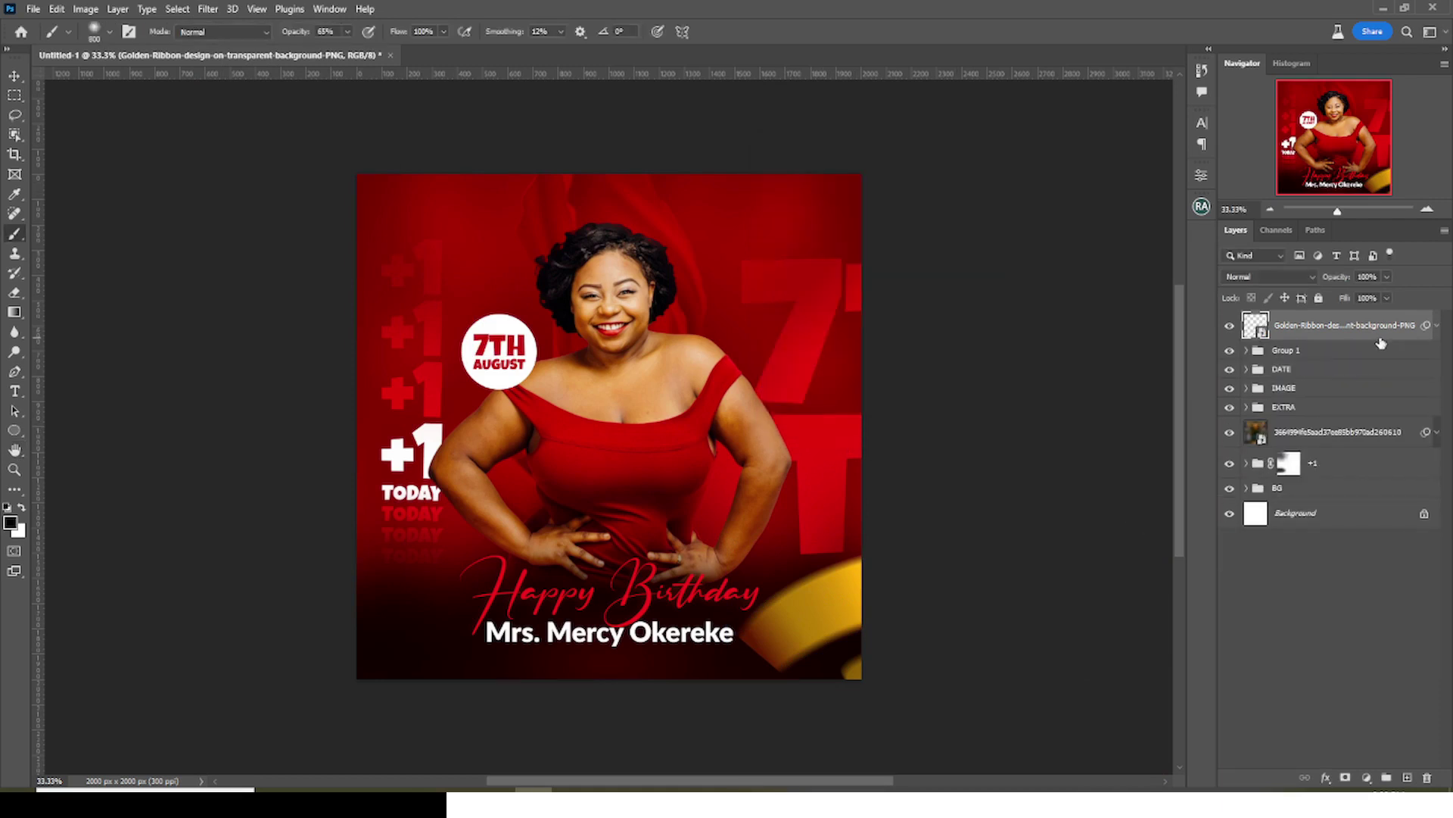
# Duplicate the blurred ribbon, move the copy to the flyer's top-left corner and reduce its opacity to about 49%
pyautogui.hotkey('ctrl', 'j')
pyautogui.click(14, 77)
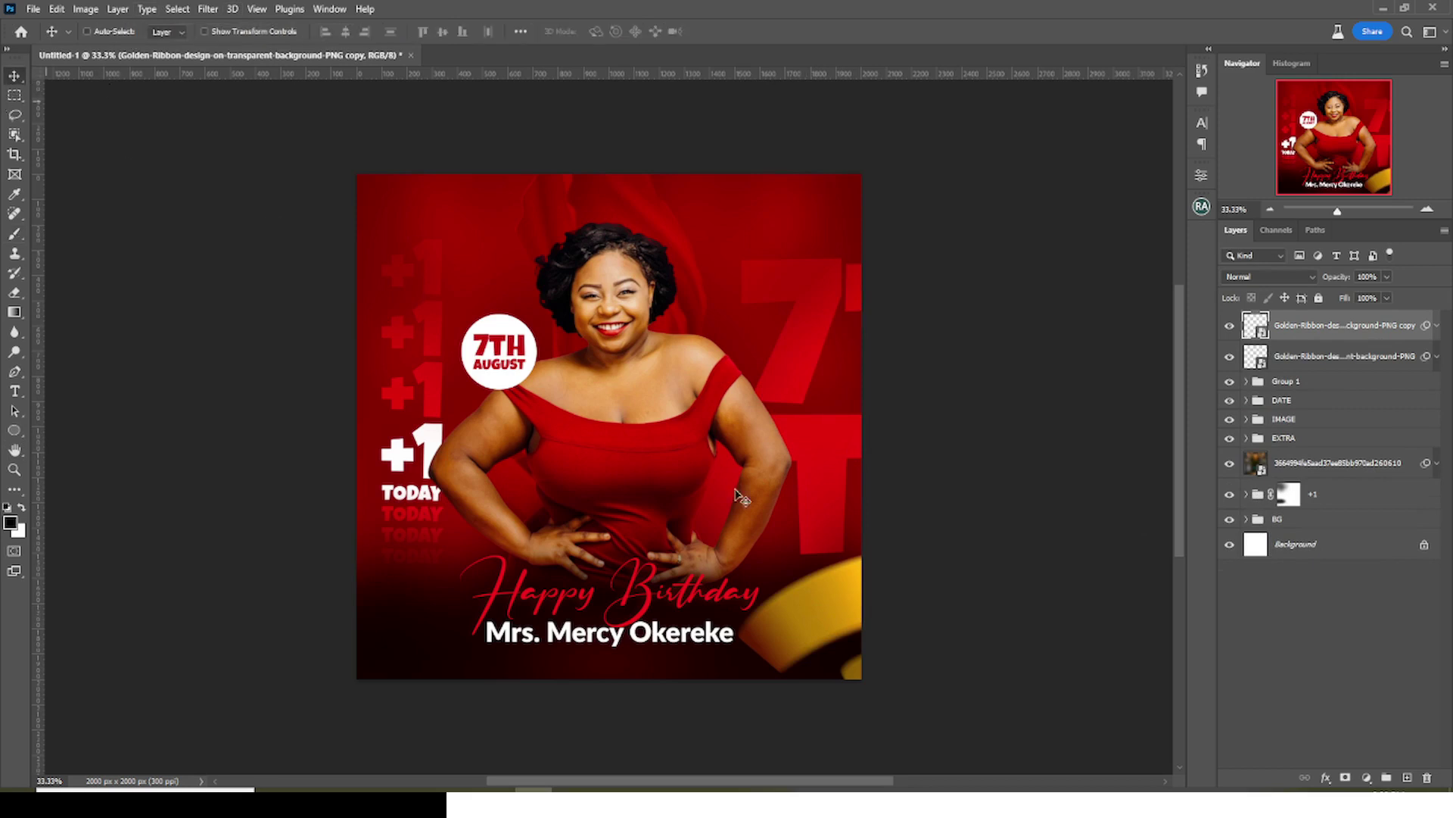
pyautogui.moveTo(447, 250); pyautogui.dragTo(414, 203)
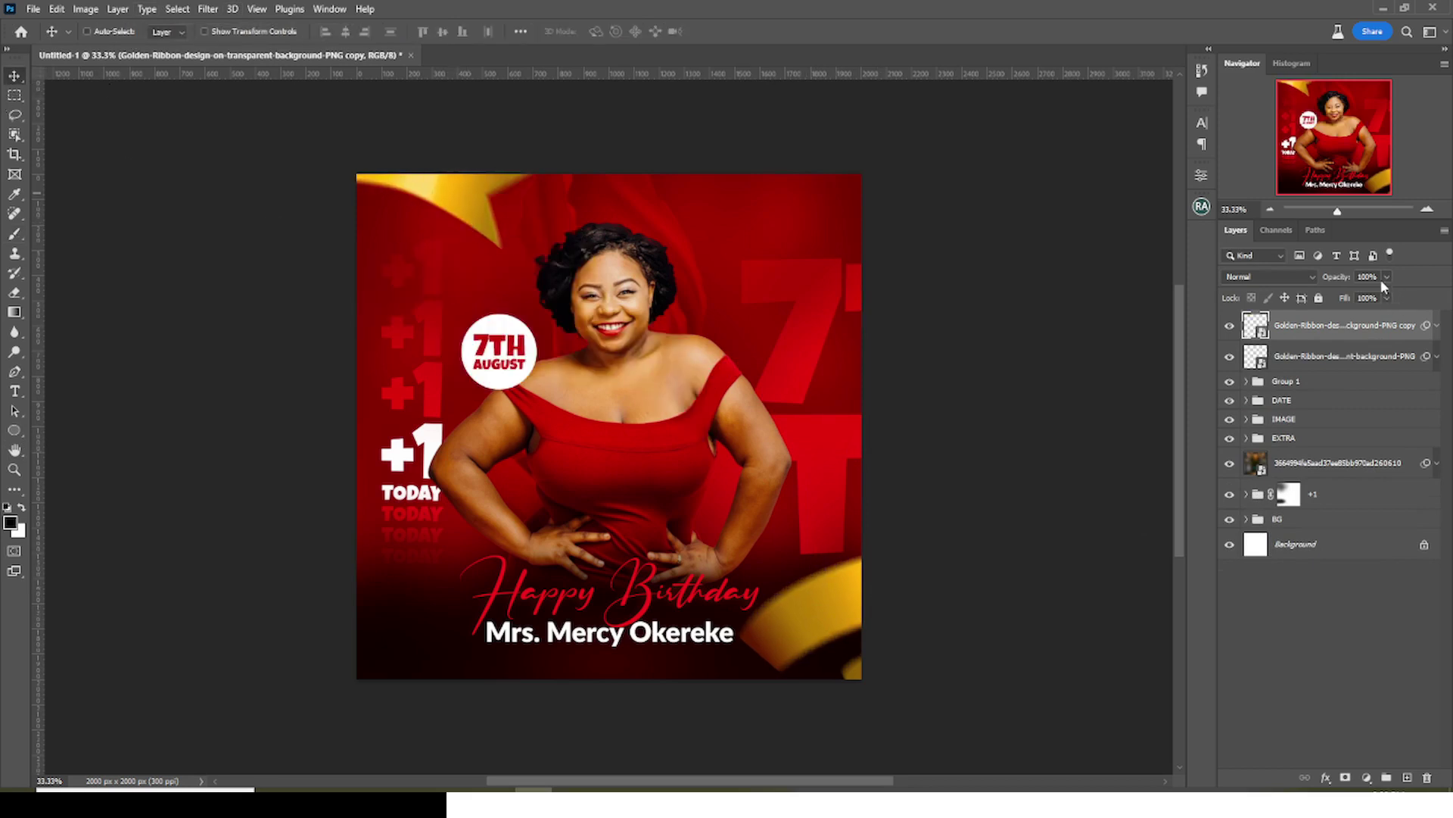
pyautogui.moveTo(1389, 296); pyautogui.dragTo(1355, 297)
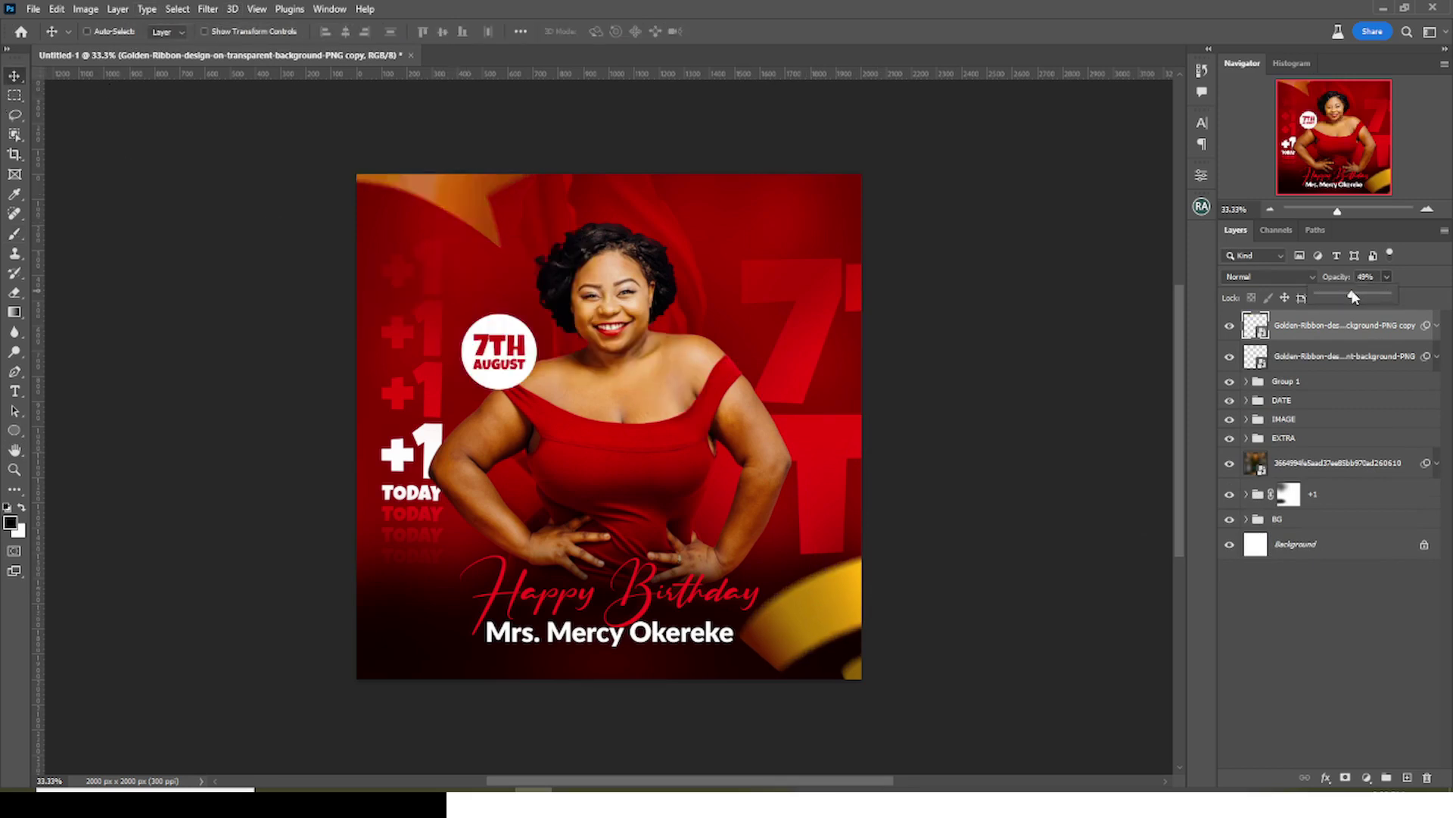
pyautogui.click(1304, 383)
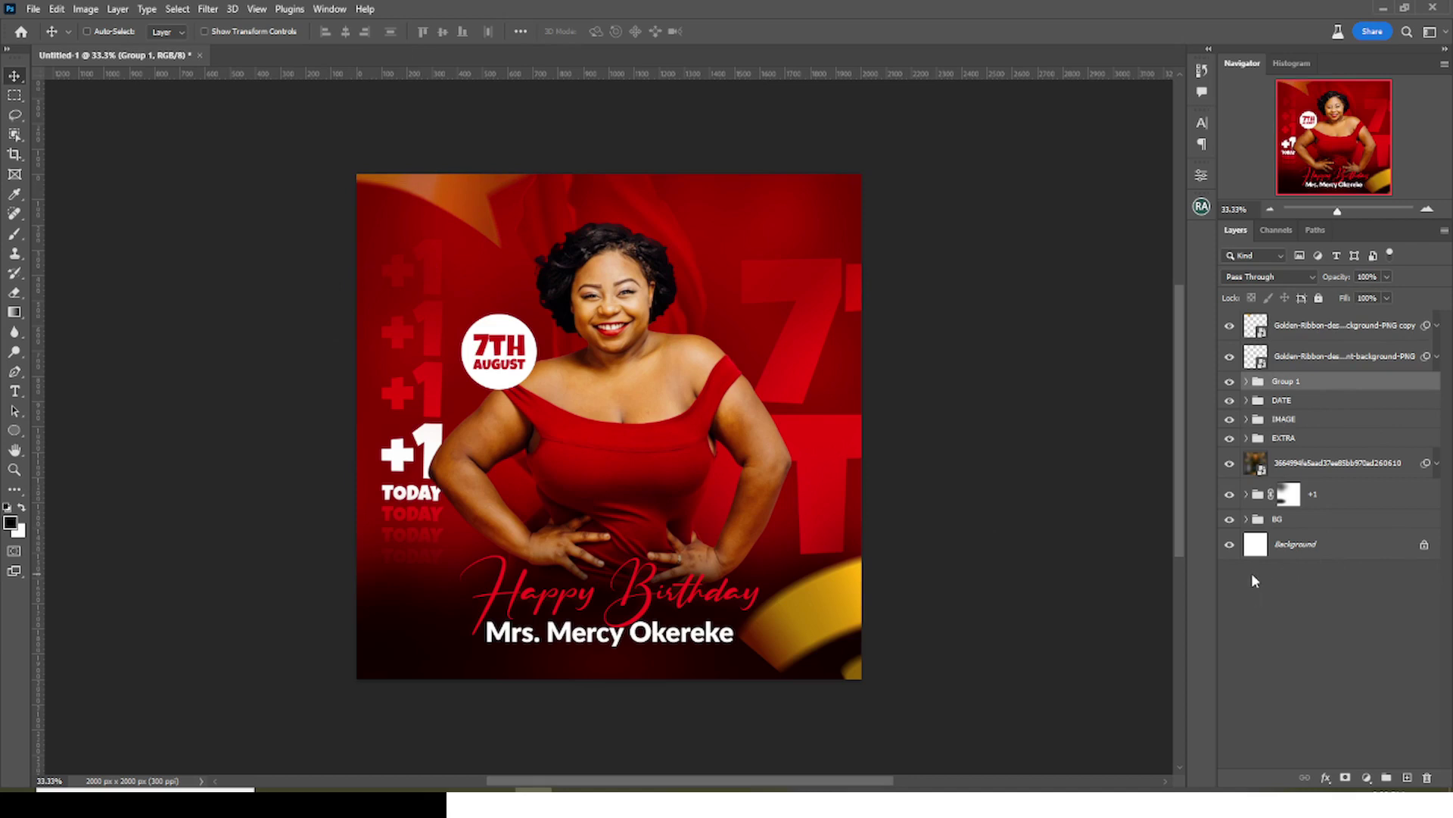
# Change the solid color fill in the BG group to a darker red, about #820907
pyautogui.click(1247, 519)
pyautogui.click(1275, 604)
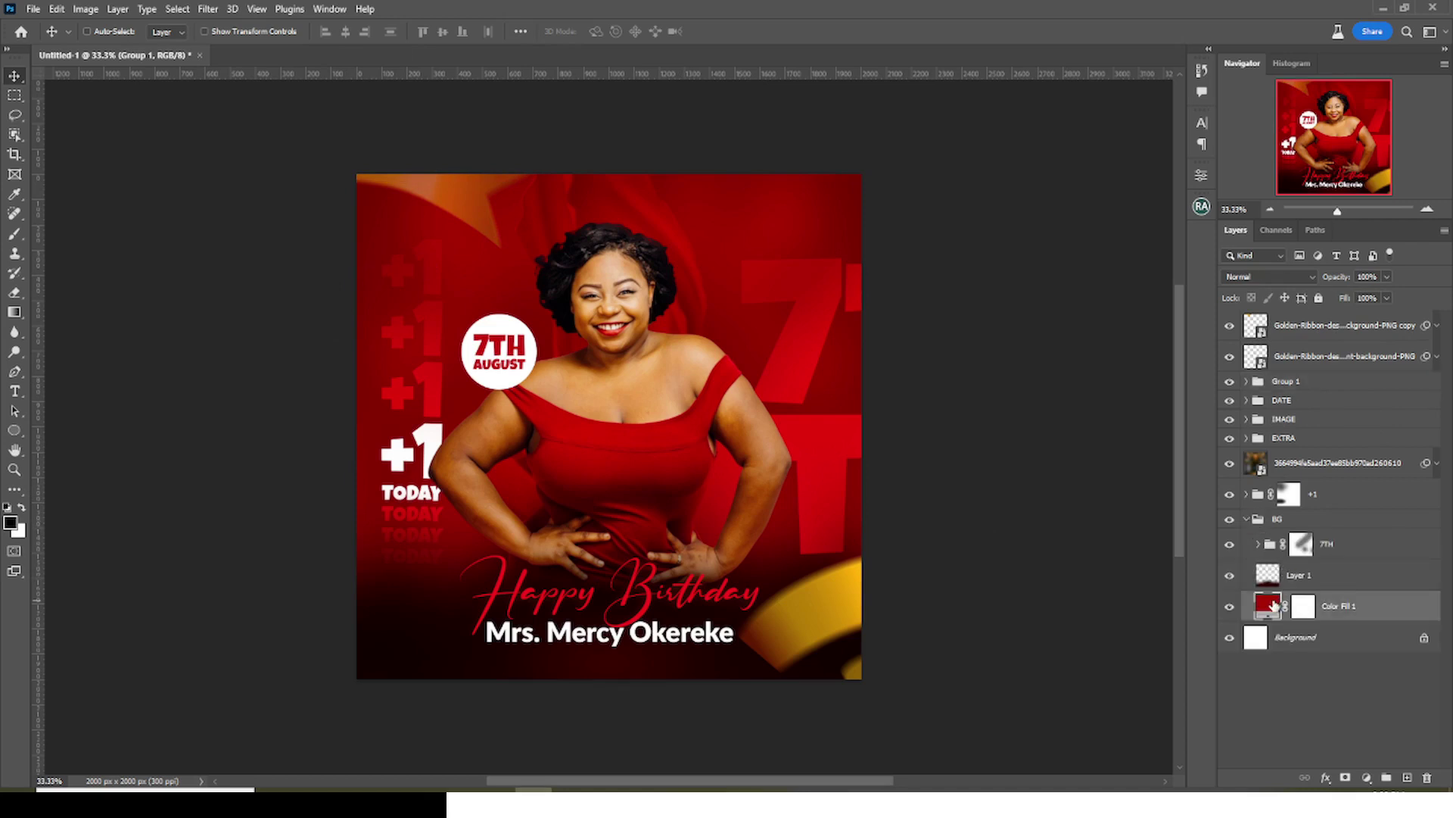
pyautogui.doubleClick(1275, 604)
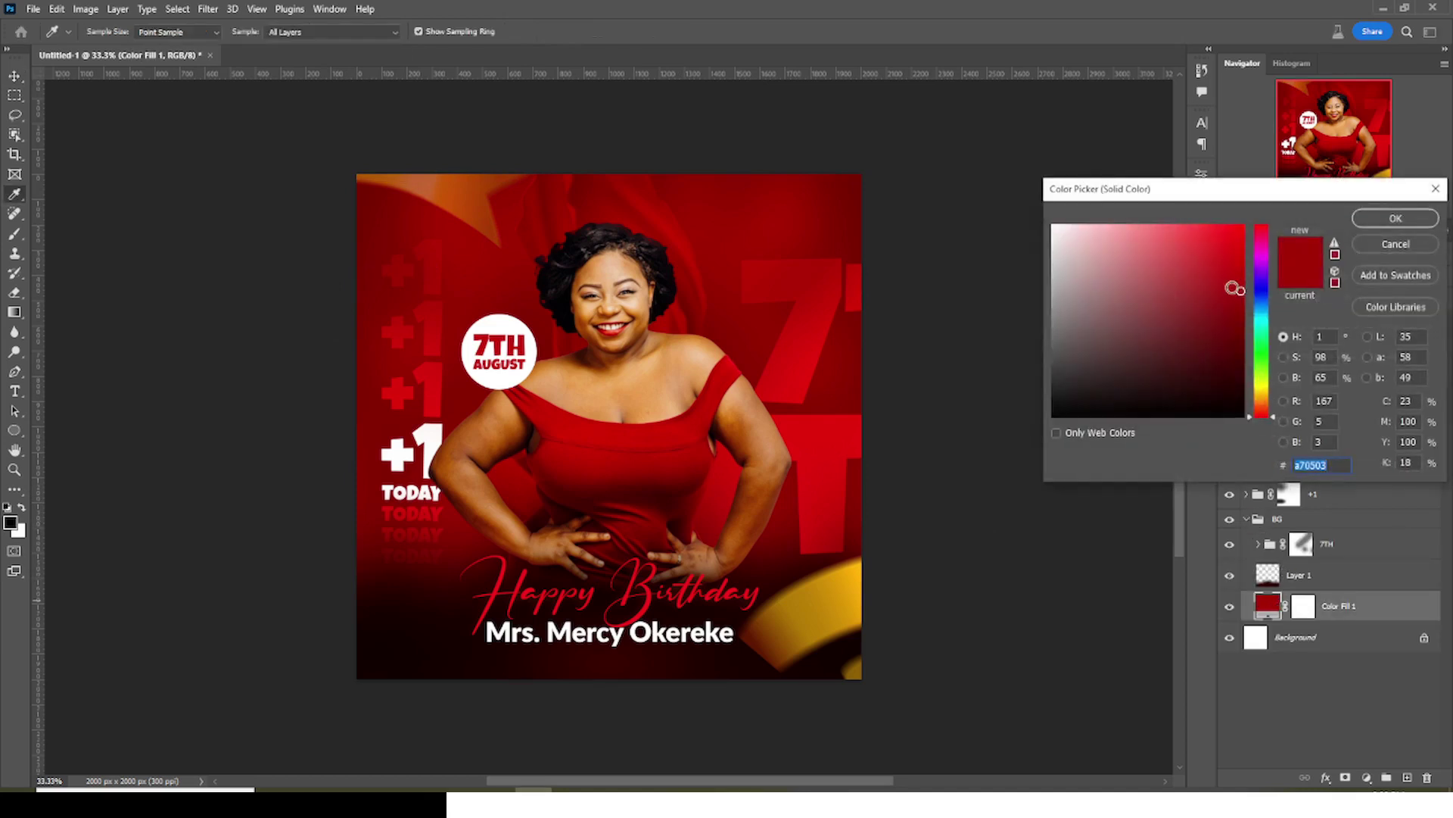
pyautogui.moveTo(1240, 291); pyautogui.dragTo(1237, 316)
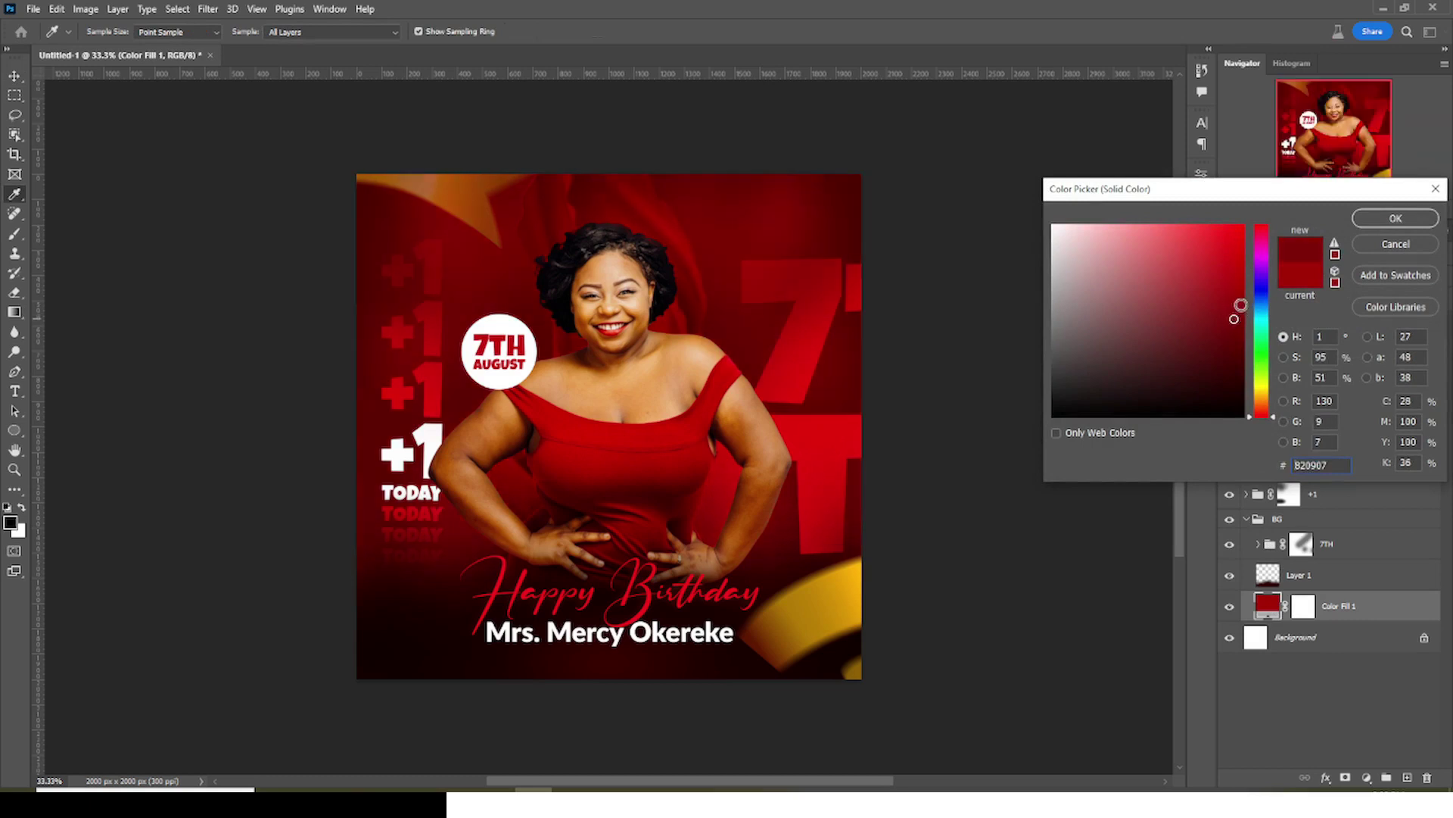
pyautogui.click(1391, 219)
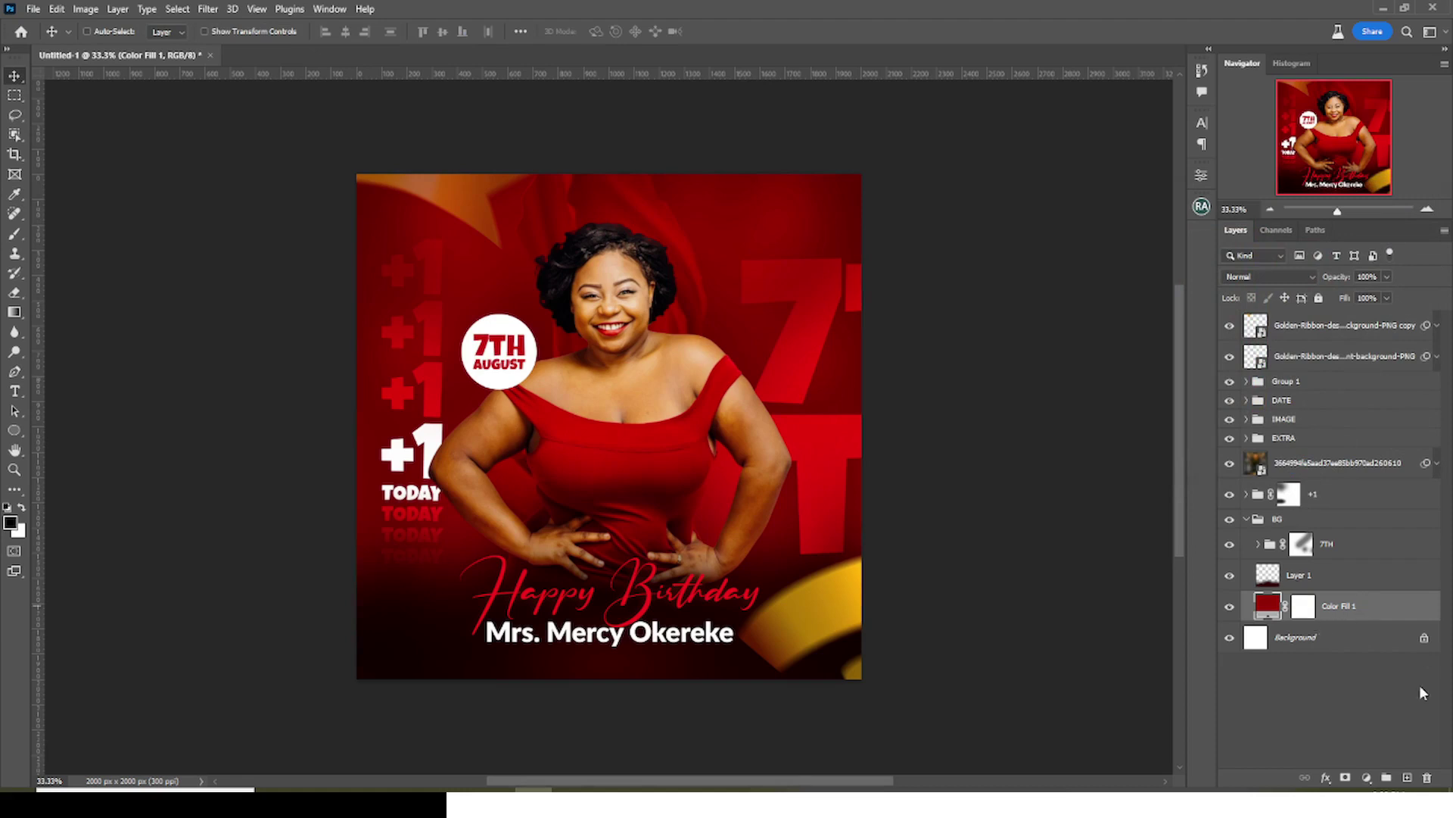
# Group the two golden ribbon layers and name the group RIBBON
pyautogui.click(1289, 335)
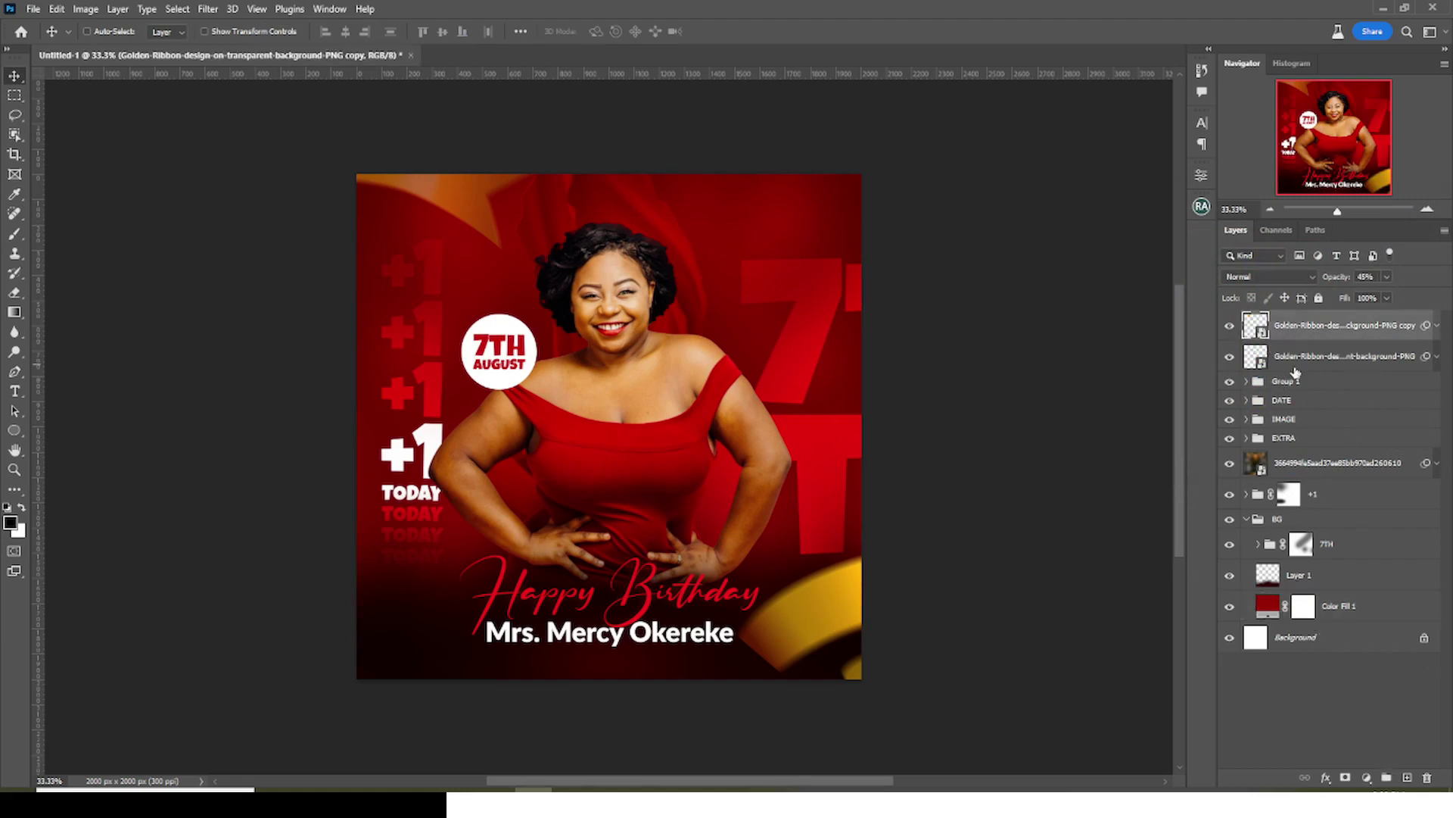
pyautogui.keyDown('ctrl'); pyautogui.click(1306, 359); pyautogui.keyUp('ctrl')
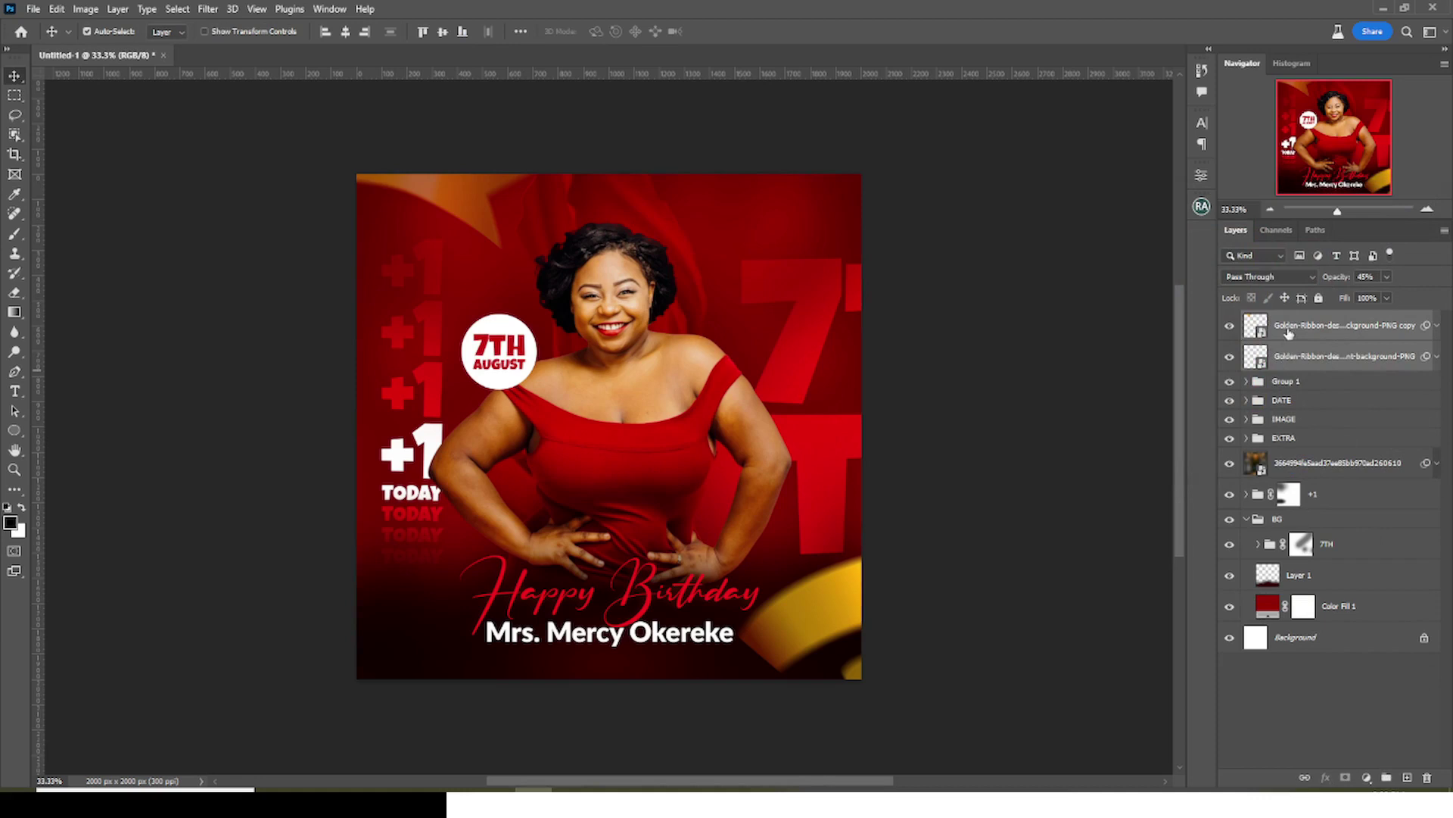
pyautogui.hotkey('ctrl', 'g')
pyautogui.doubleClick(1287, 320)
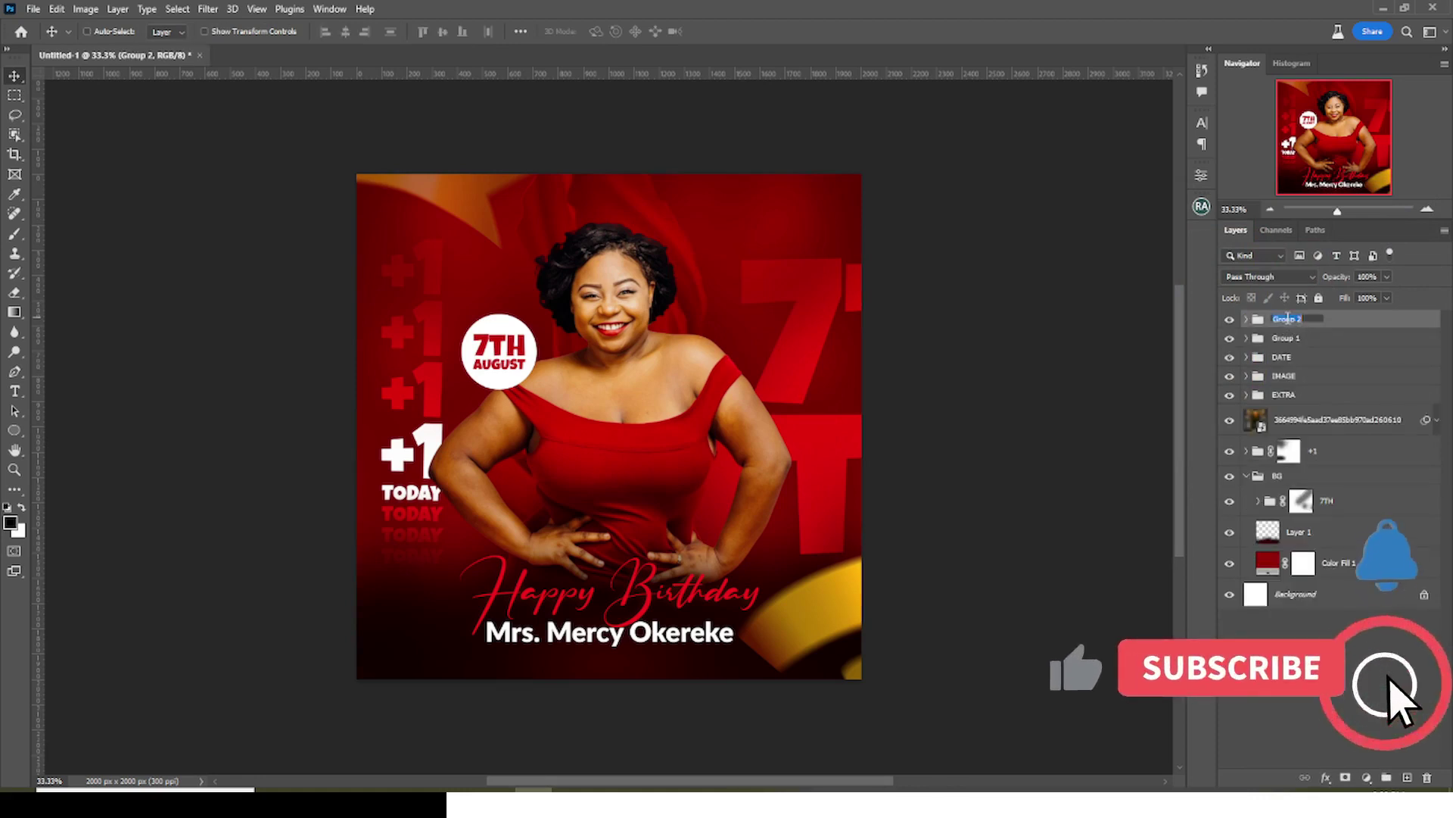
pyautogui.write('RIBBON')
pyautogui.press('Return')
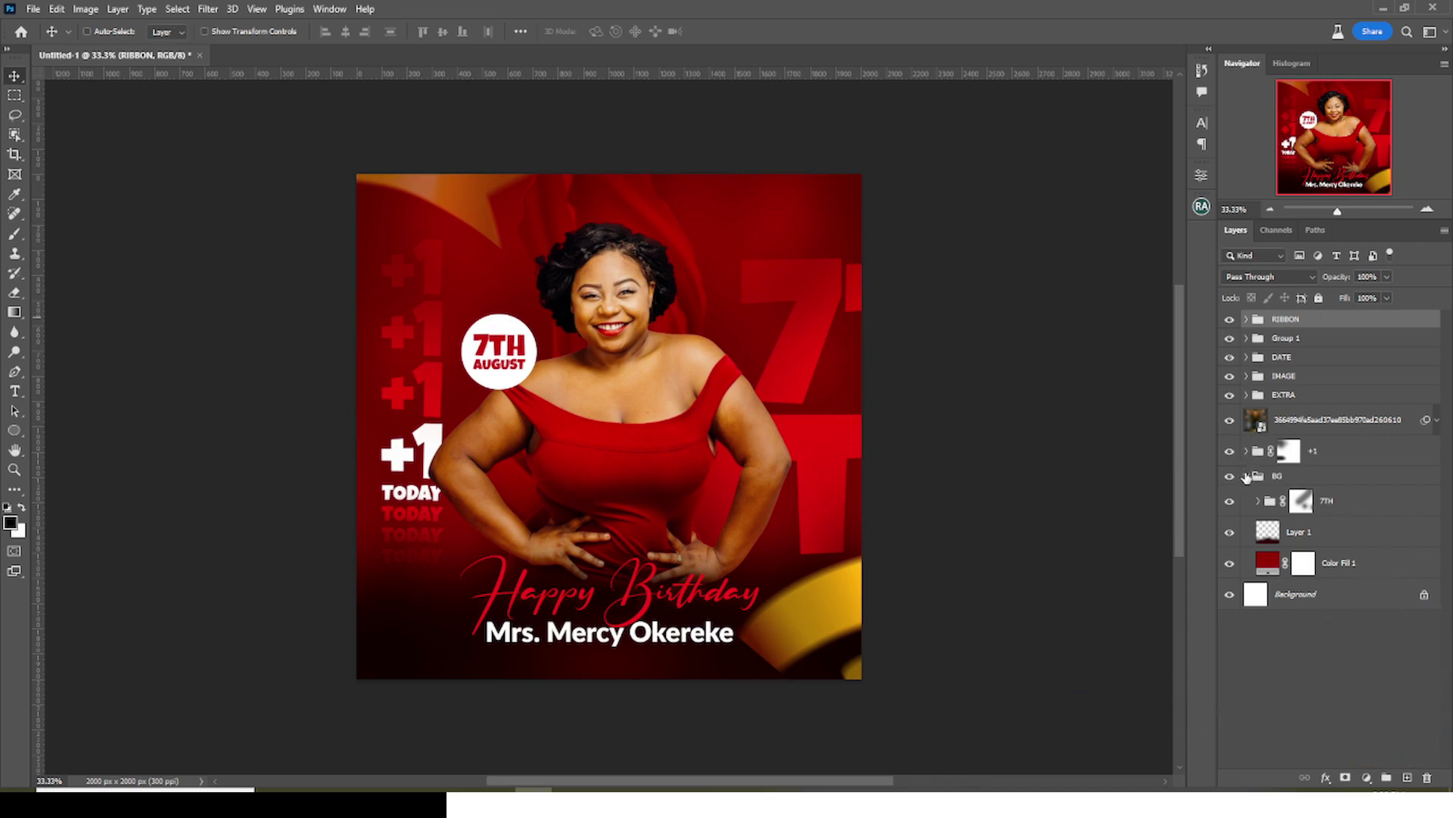
# Collapse the BG group and move the loose image layer above the +1 group into the EXTRA group
pyautogui.click(1246, 476)
pyautogui.click(1246, 395)
pyautogui.moveTo(1283, 454); pyautogui.dragTo(1283, 437)
pyautogui.click(1246, 395)
# Stamp all visible layers into a new layer above the RIBBON group and convert it to a smart object
pyautogui.click(1286, 319)
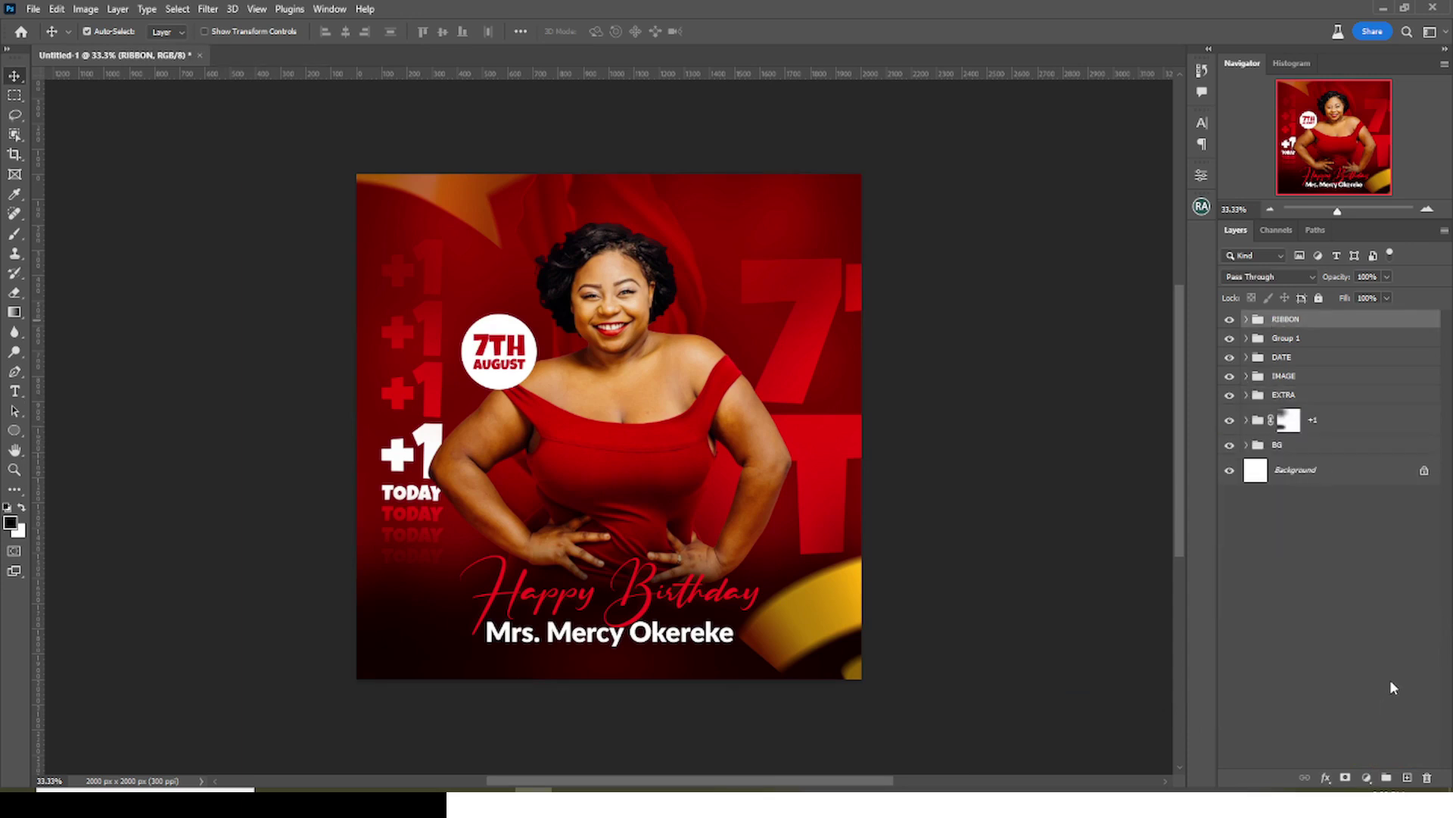
pyautogui.hotkey('ctrl', 'shift', 'alt', 'e')
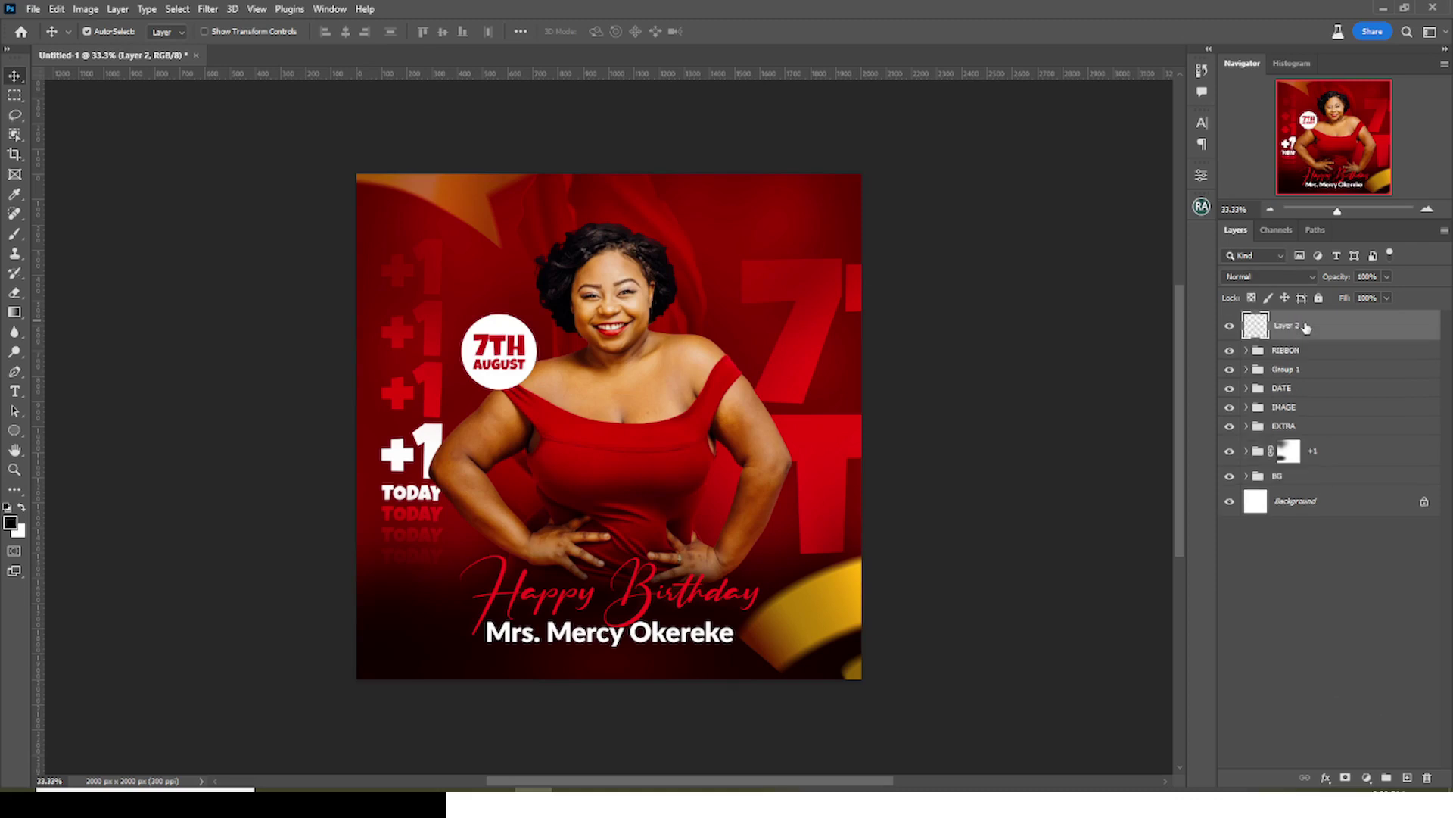
pyautogui.rightClick(1307, 327)
pyautogui.click(1352, 391)
# In the Camera Raw Filter, set exposure +1.15, contrast -10, highlights -57, whites -61, blacks -26, texture +6 and clarity +12 for the stamped layer
pyautogui.click(207, 8)
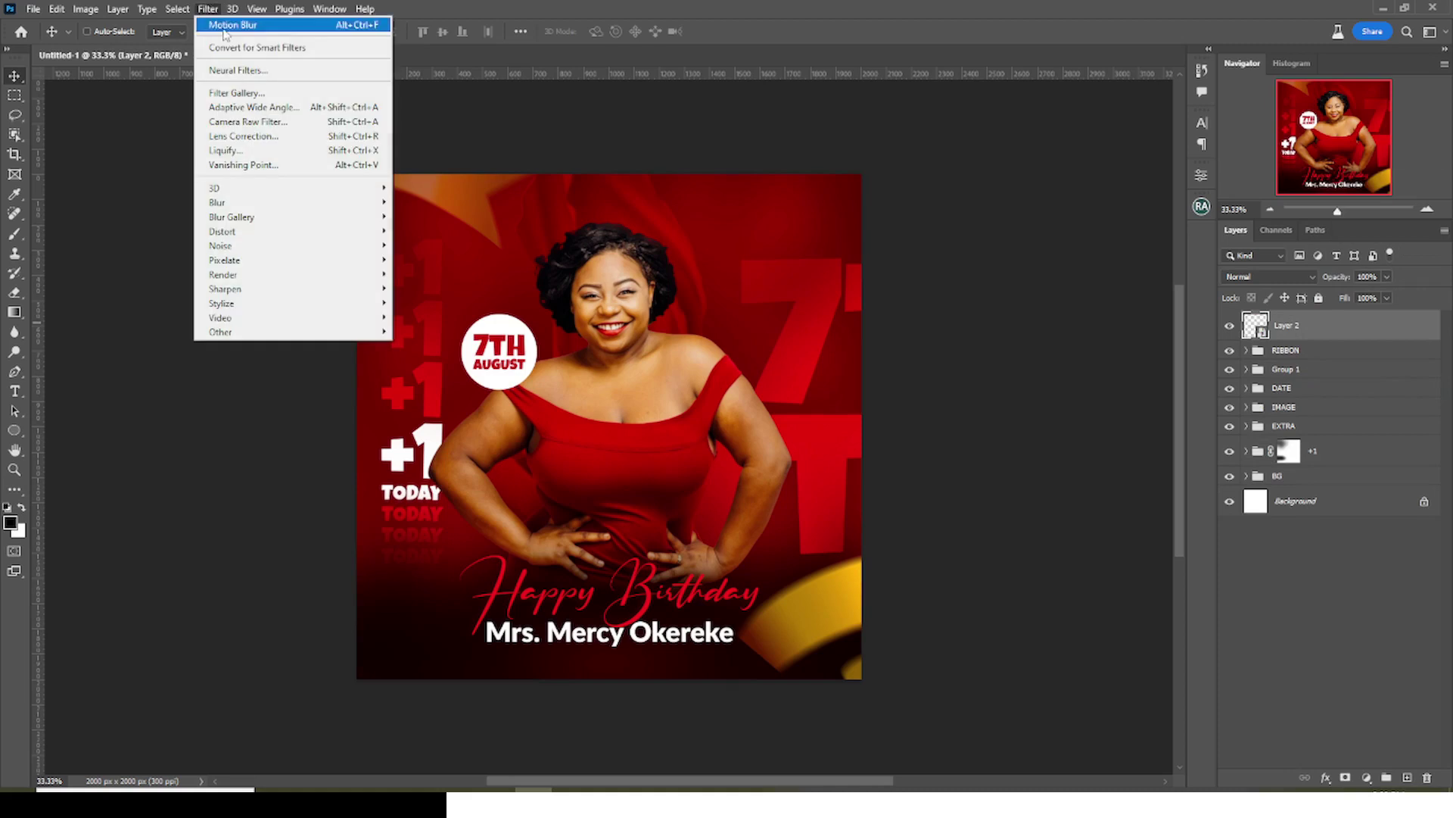
pyautogui.click(235, 121)
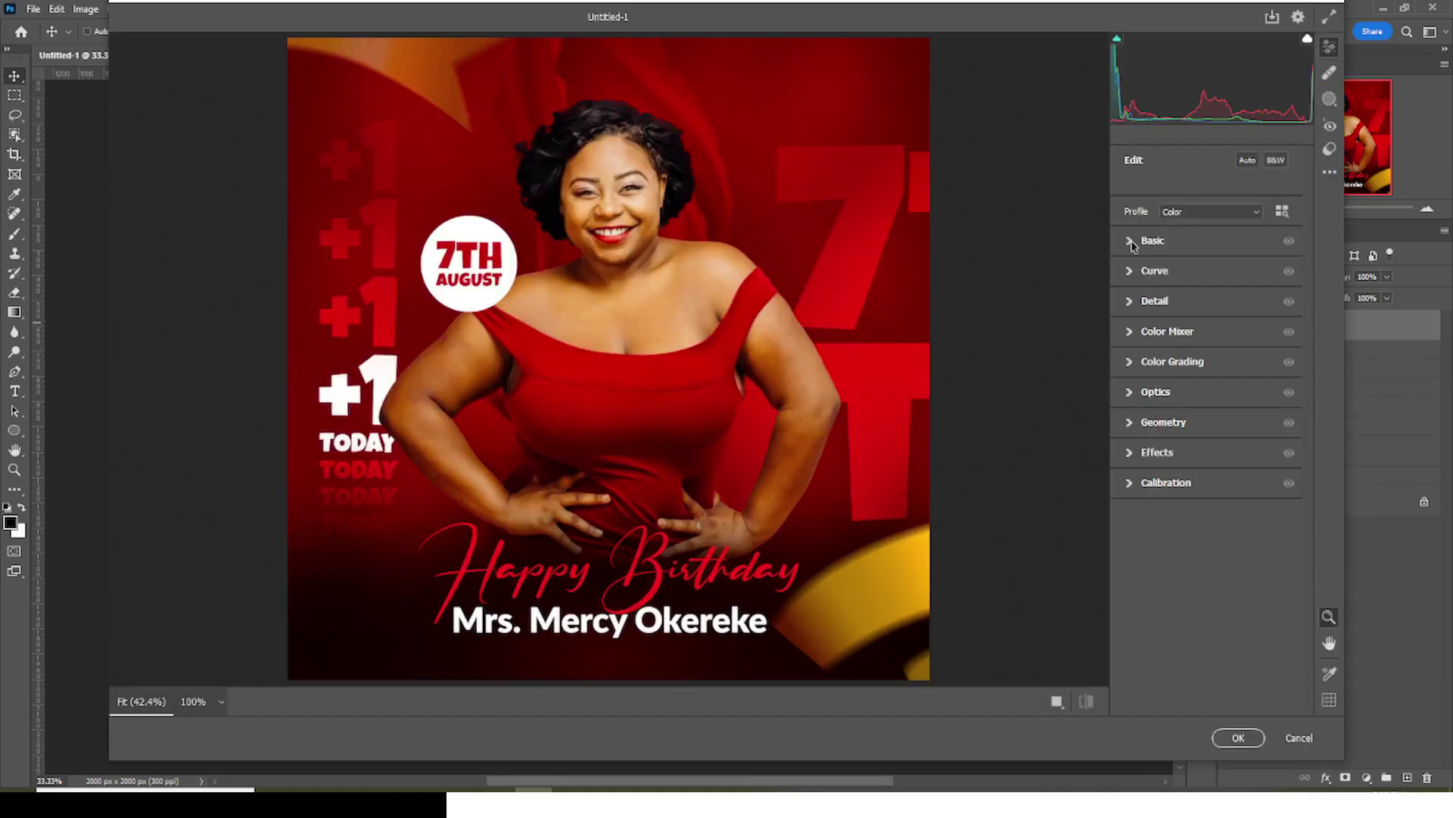
pyautogui.click(1131, 241)
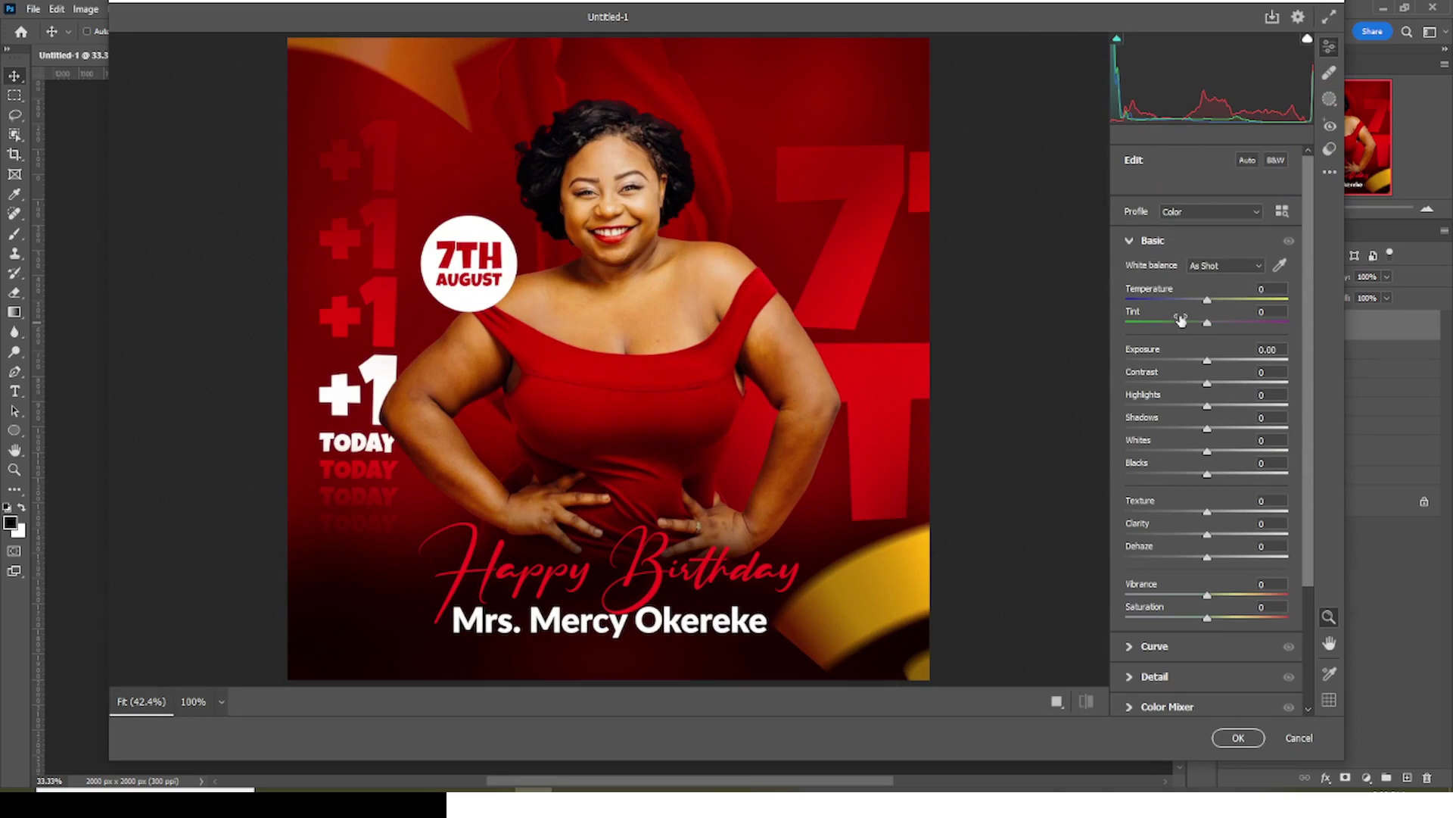
pyautogui.moveTo(1210, 366); pyautogui.dragTo(1232, 366)
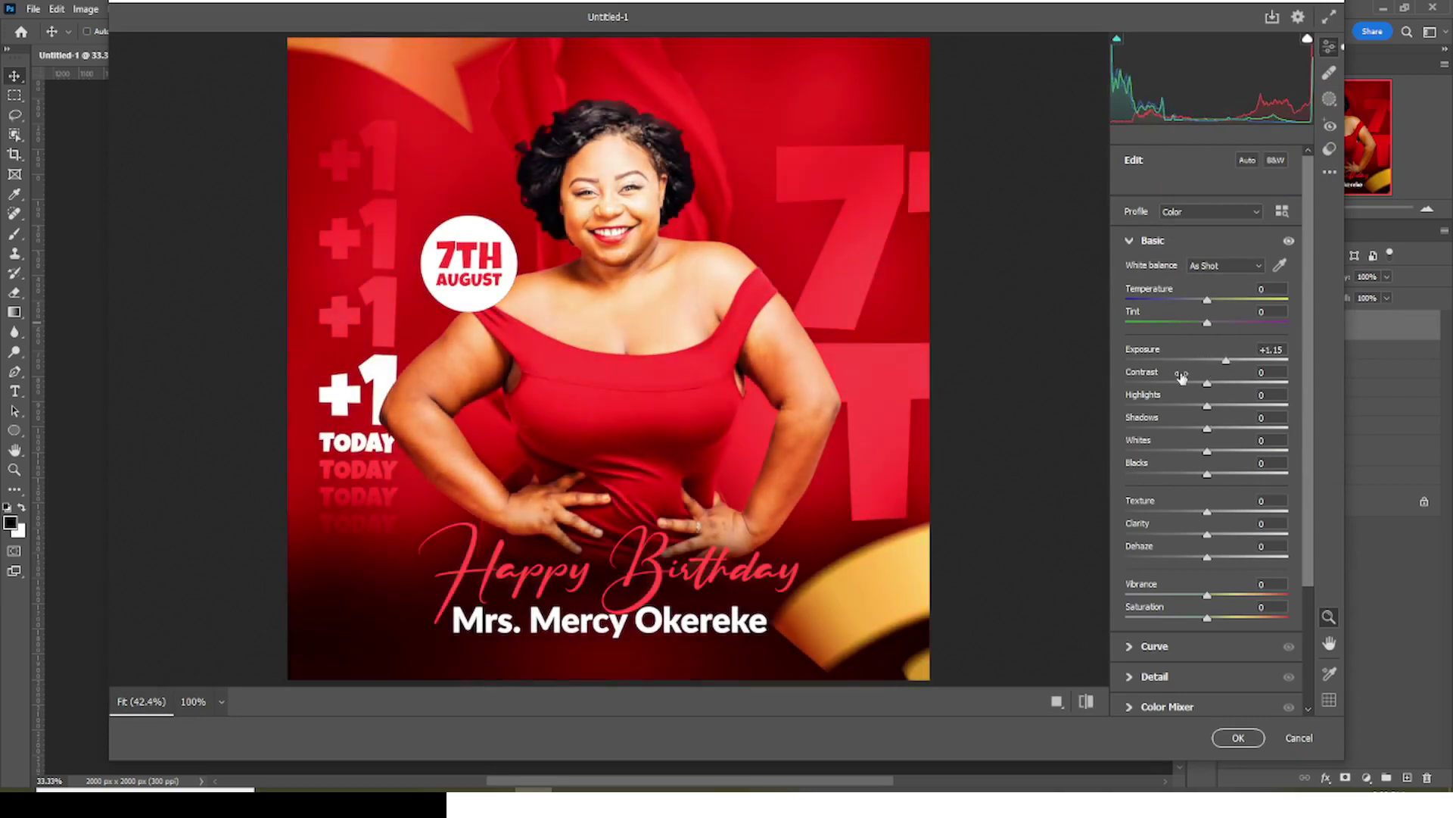
pyautogui.moveTo(1208, 387); pyautogui.dragTo(1202, 388)
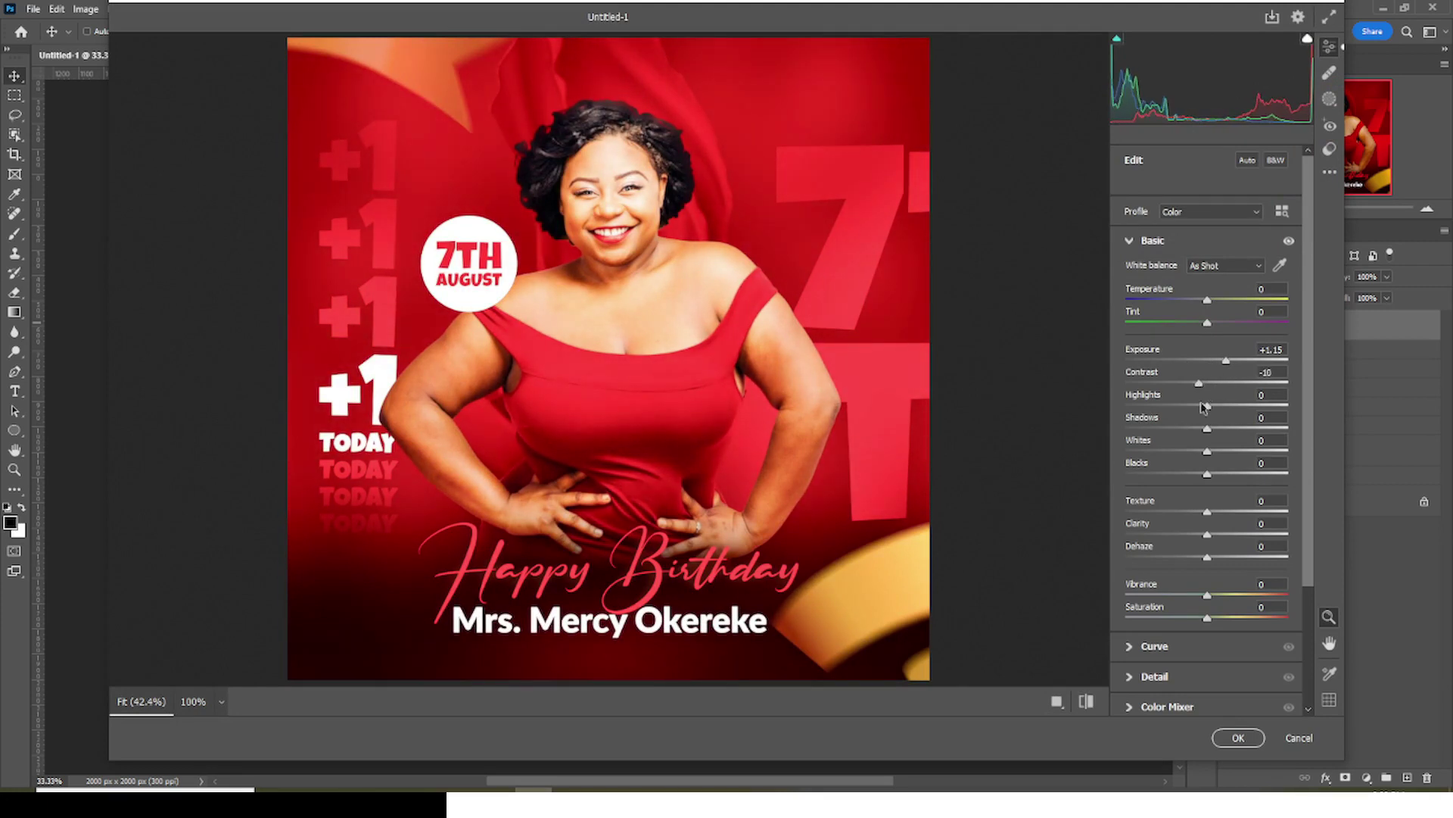
pyautogui.moveTo(1208, 408); pyautogui.dragTo(1162, 409)
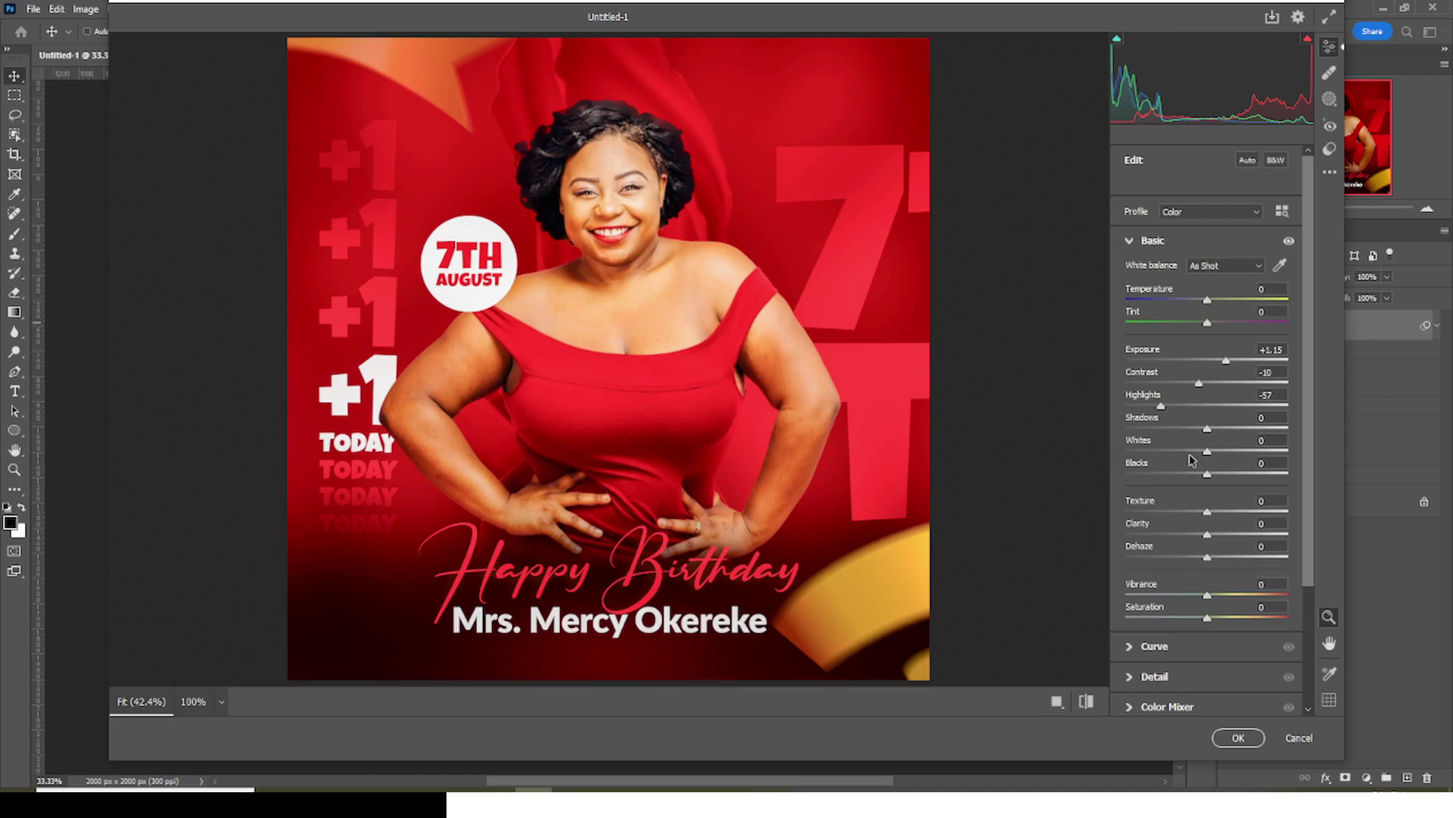
pyautogui.moveTo(1208, 451); pyautogui.dragTo(1159, 453)
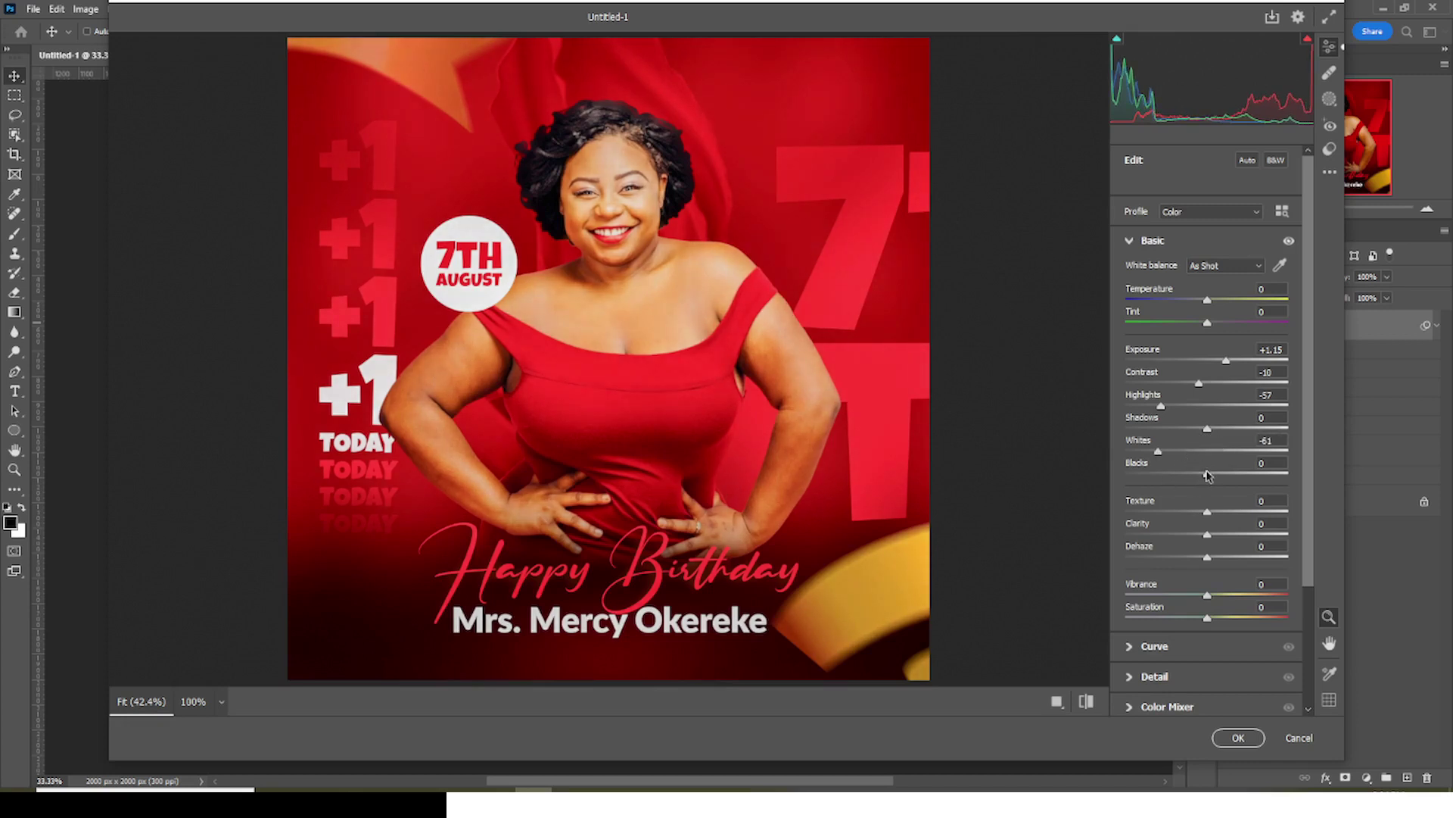
pyautogui.moveTo(1209, 476); pyautogui.dragTo(1189, 477)
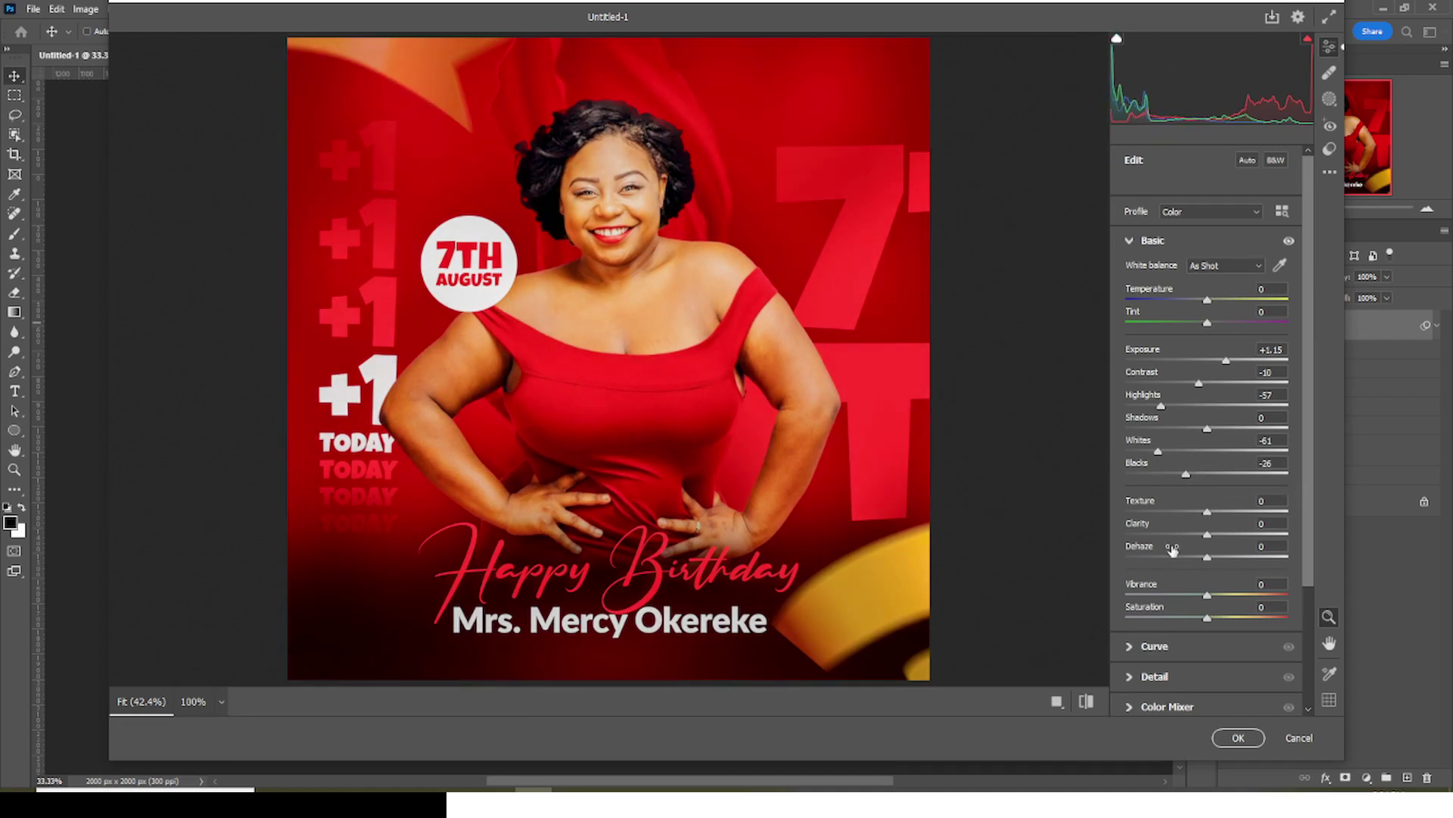
pyautogui.moveTo(1209, 514); pyautogui.dragTo(1217, 536)
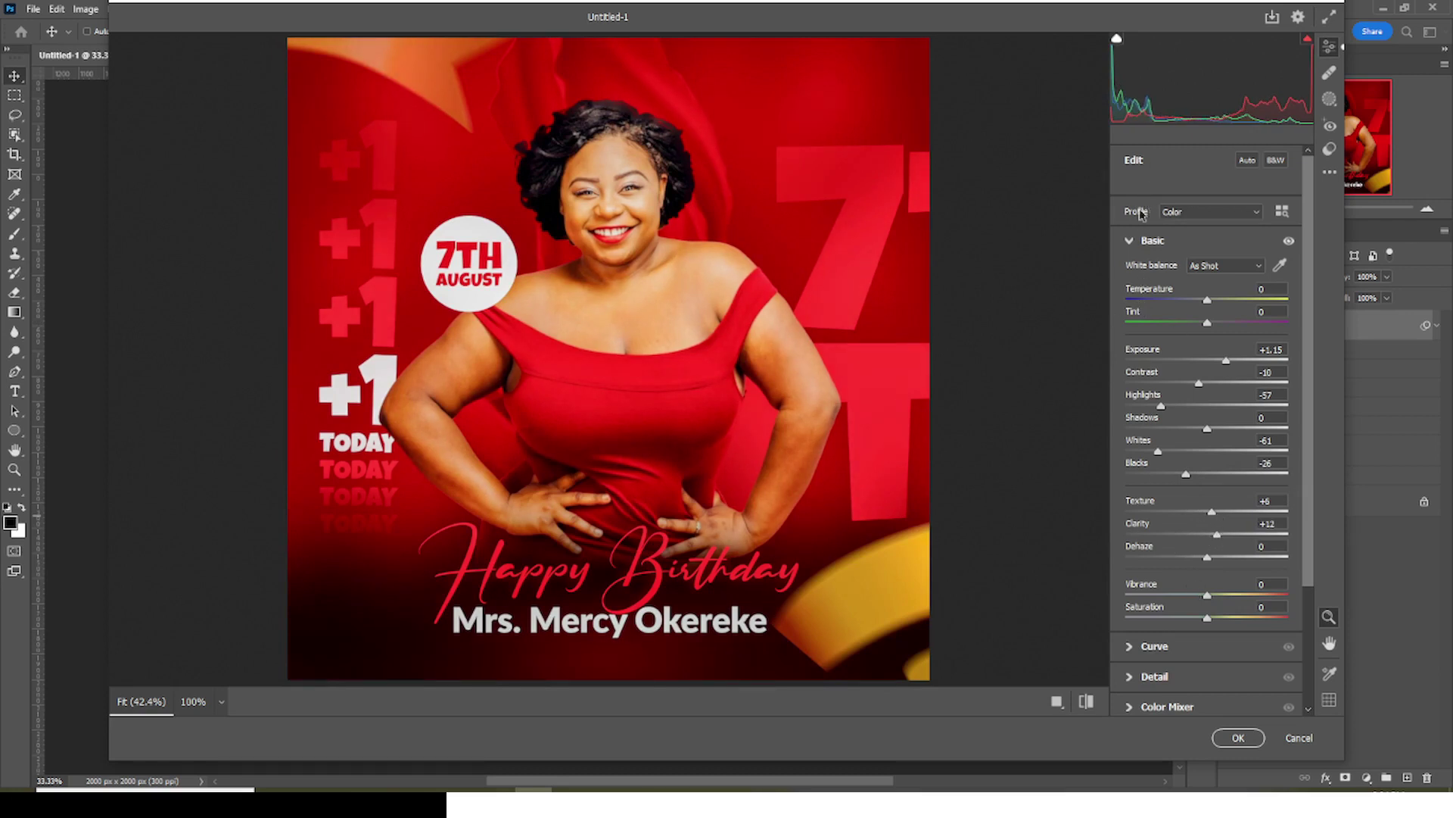
# Set grain to 14 and vignetting to -12, apply the Camera Raw Filter, and toggle the stamped layer's visibility to compare the grading
pyautogui.click(1129, 242)
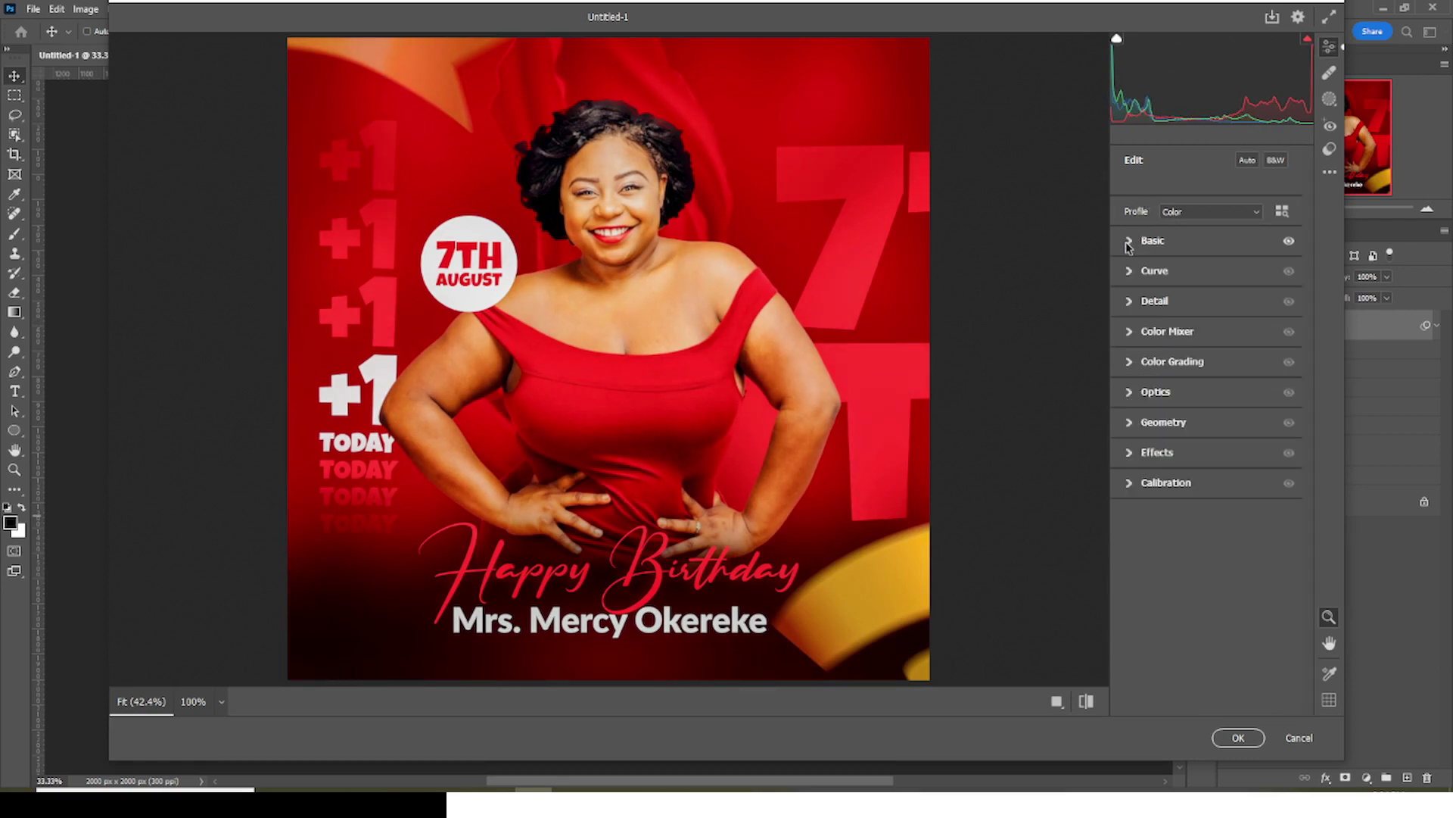
pyautogui.click(1128, 455)
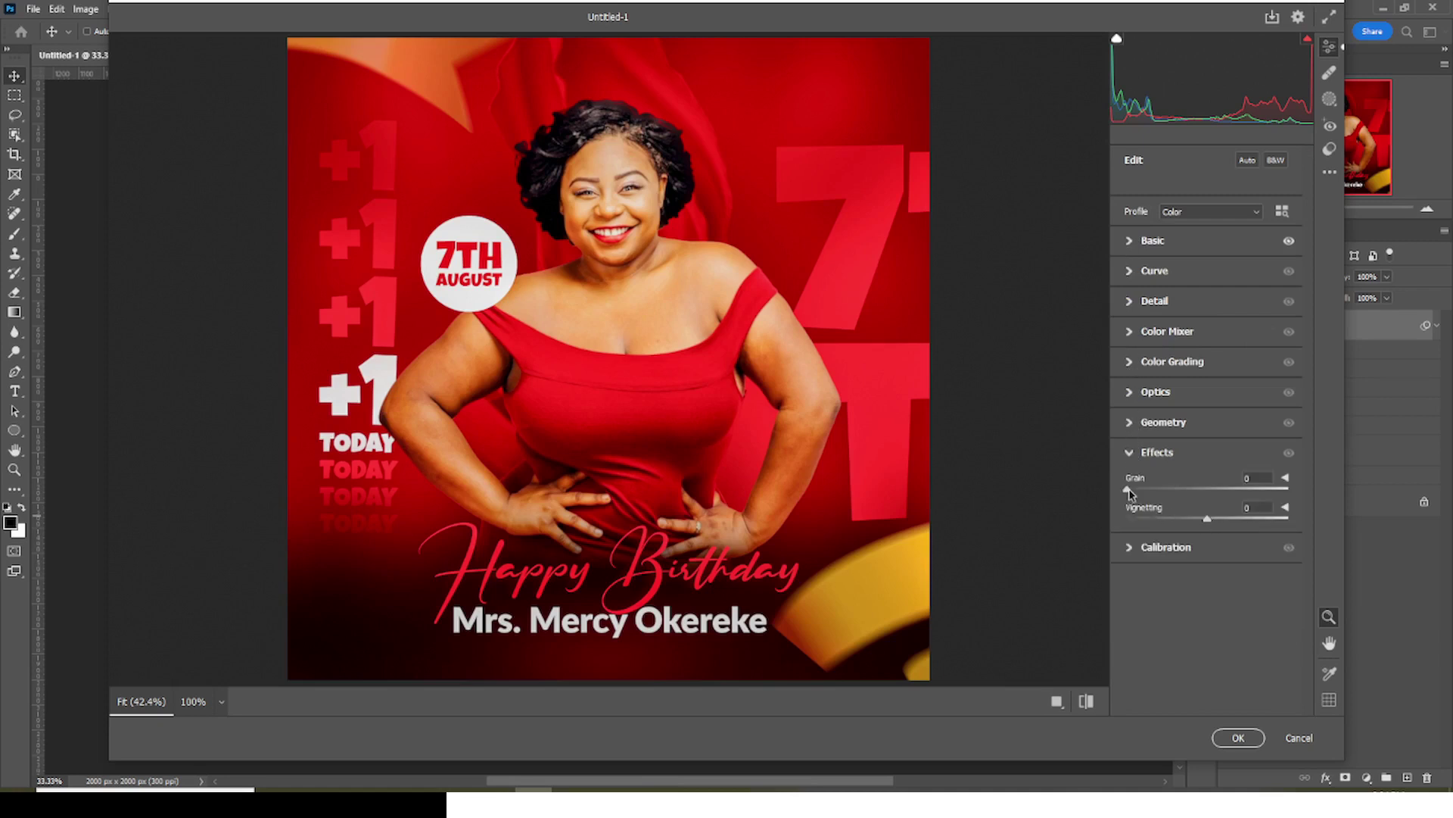
pyautogui.moveTo(1129, 493); pyautogui.dragTo(1150, 495)
pyautogui.moveTo(1209, 521); pyautogui.dragTo(1202, 524)
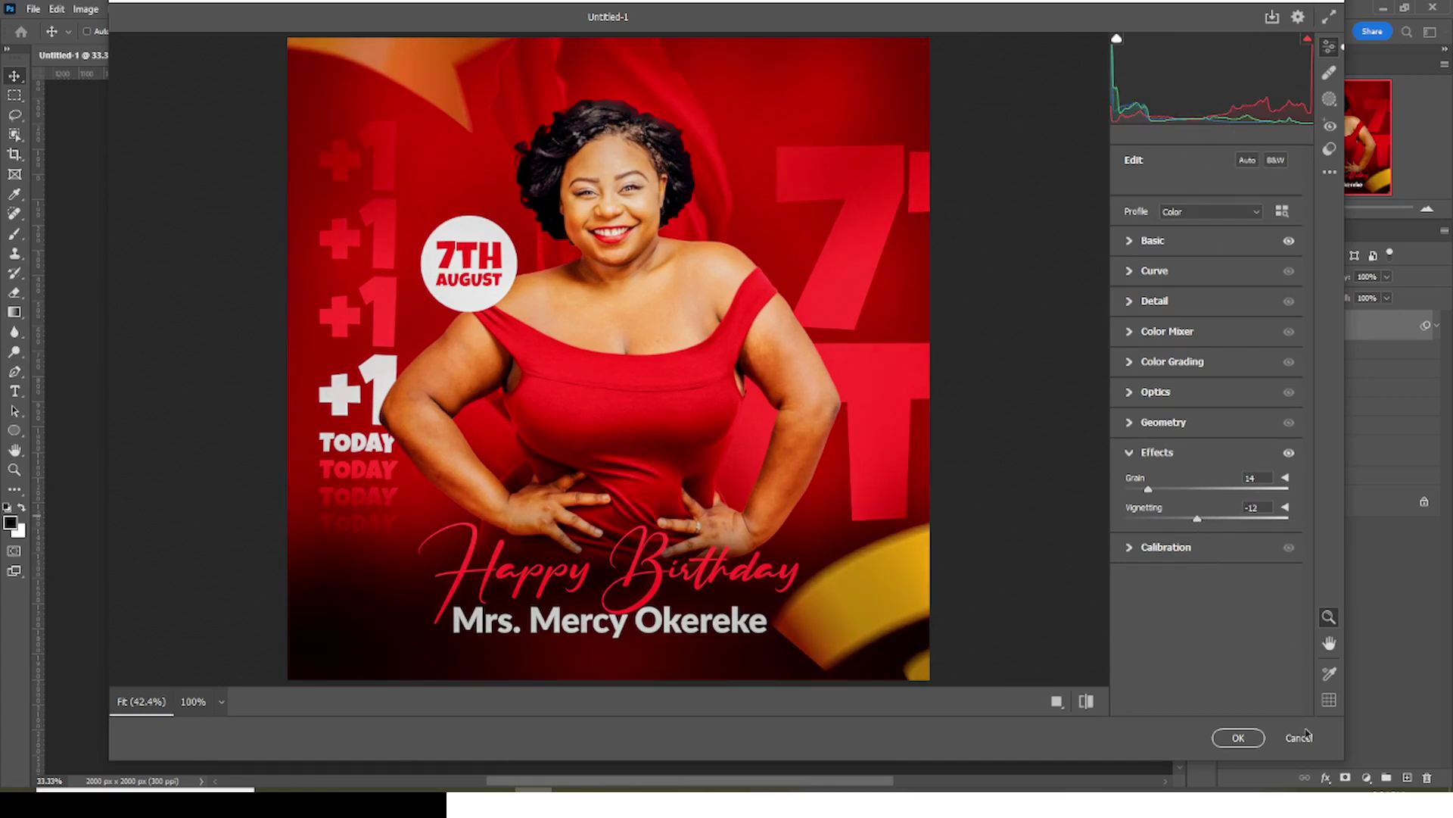
pyautogui.click(1238, 738)
pyautogui.click(1436, 327)
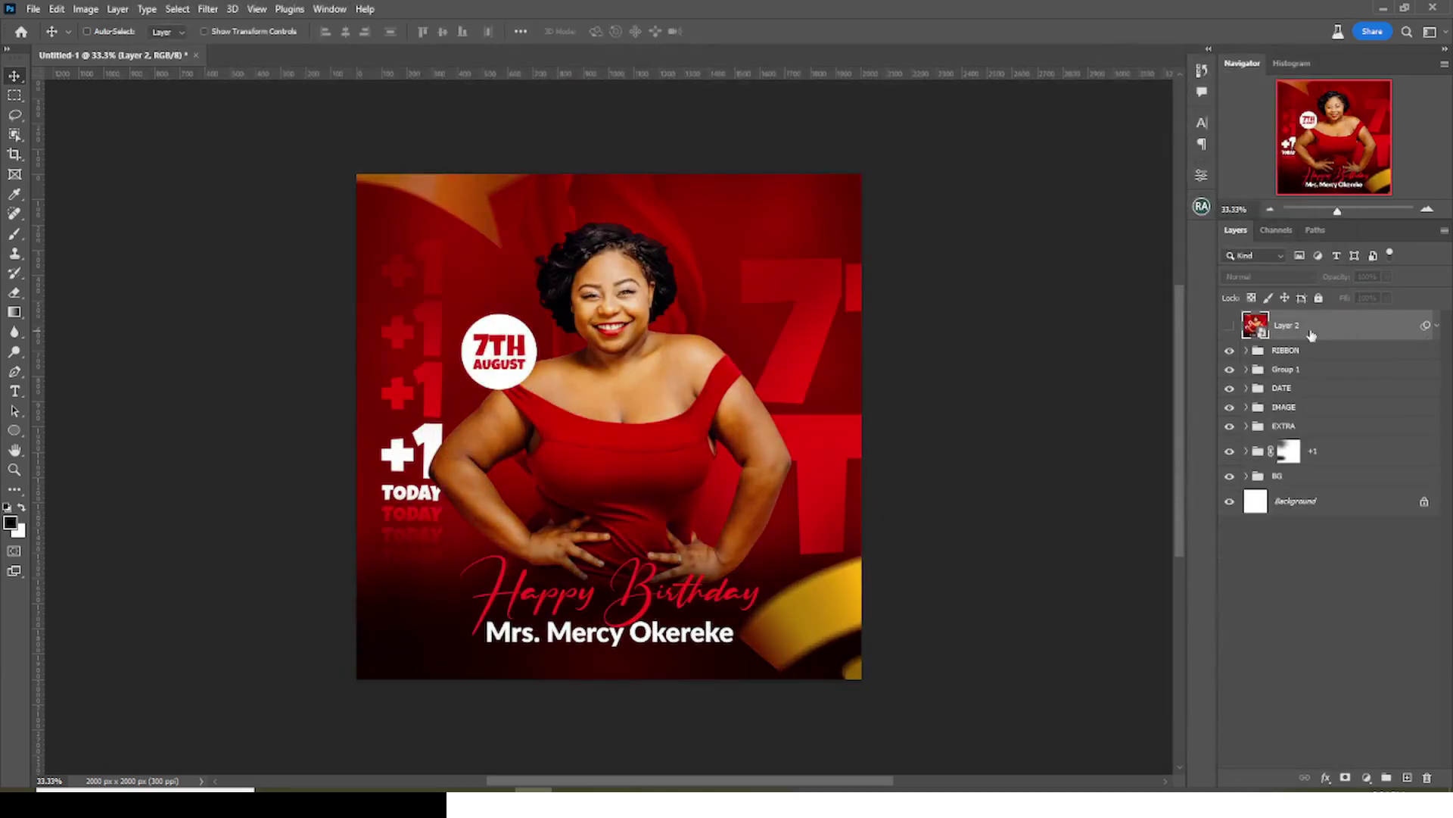
pyautogui.click(1229, 327)
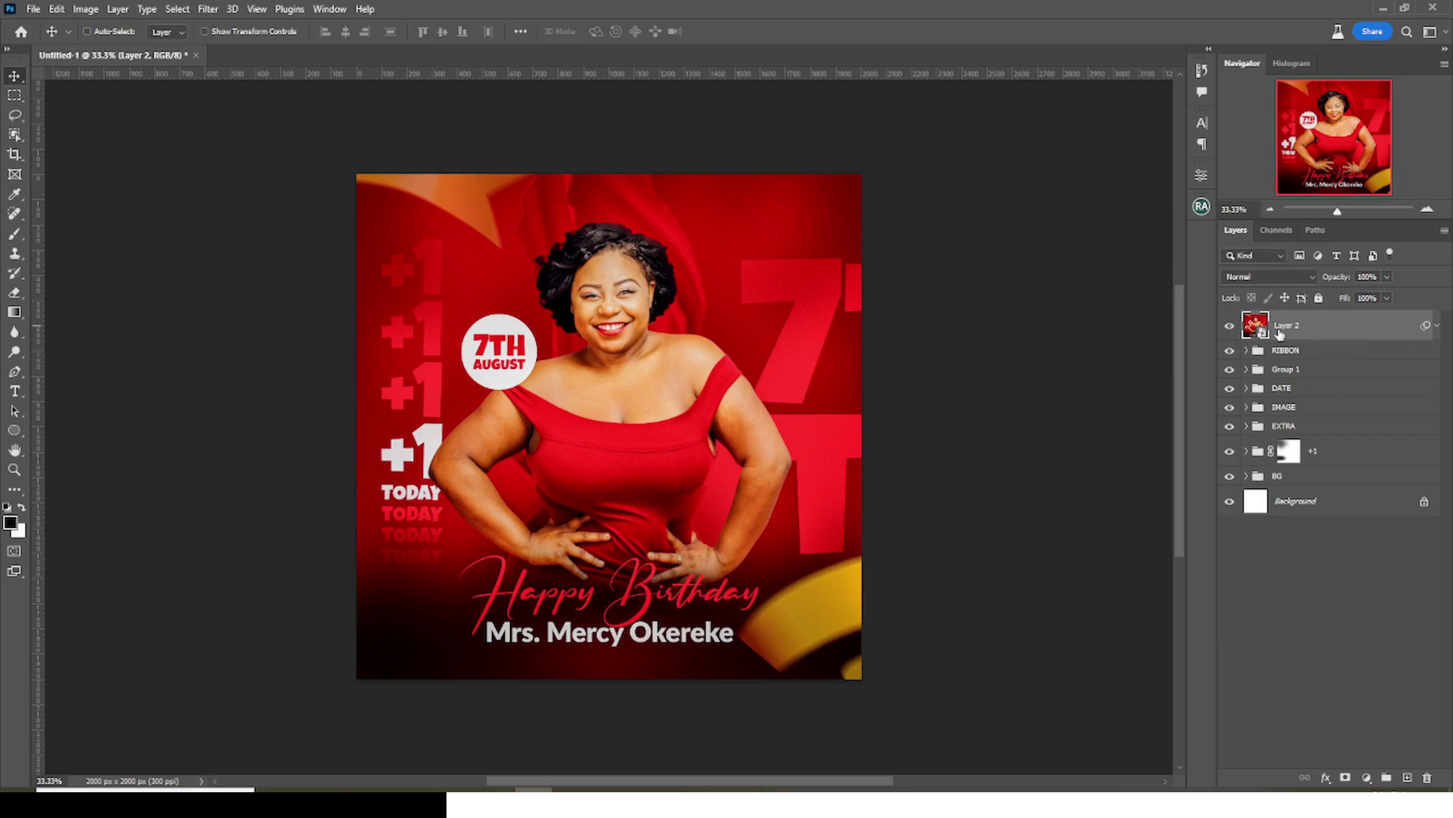
# Add a layer mask to the graded layer and paint black over the woman's face with a soft brush
pyautogui.click(1345, 778)
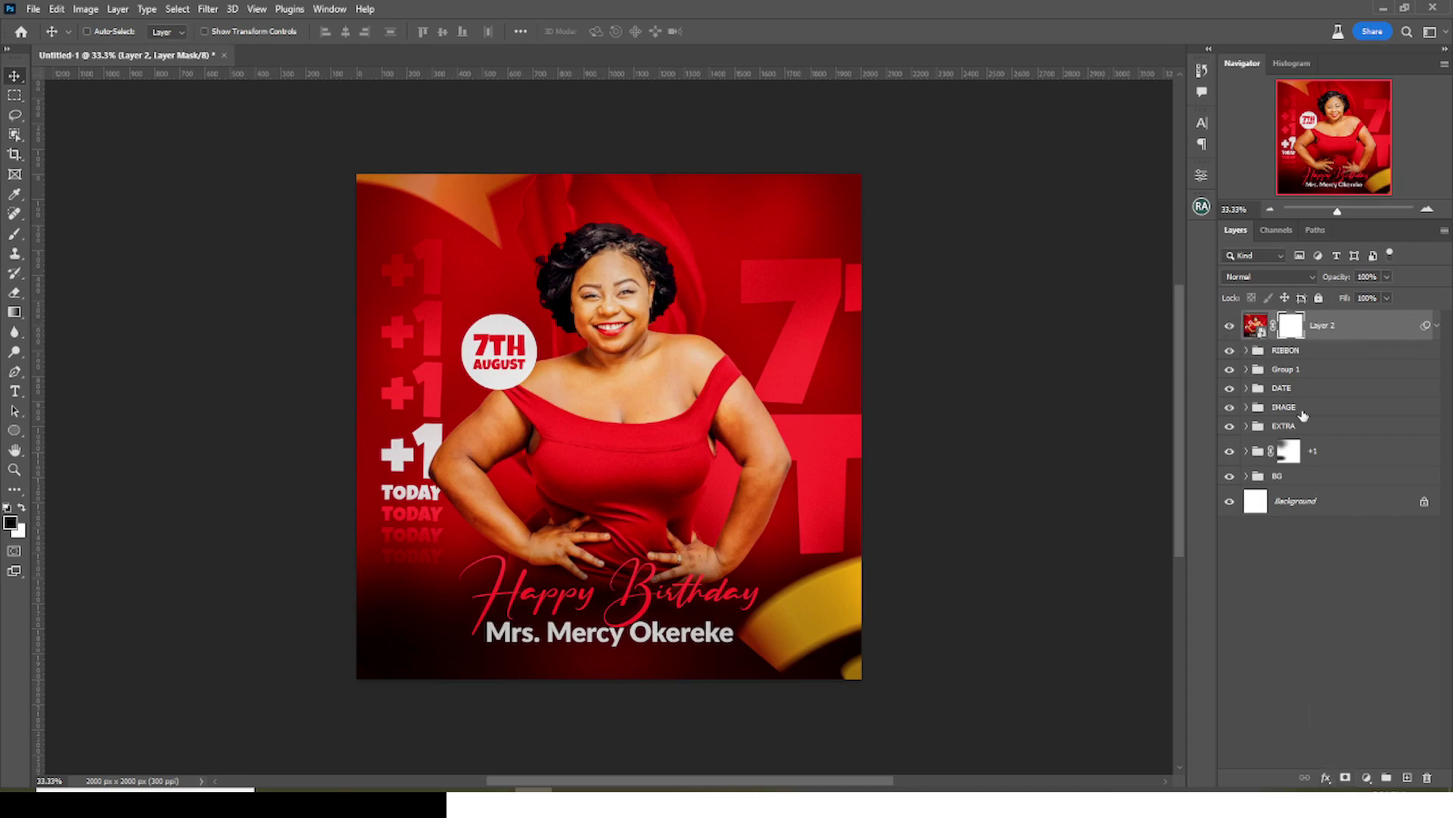
pyautogui.press('b')
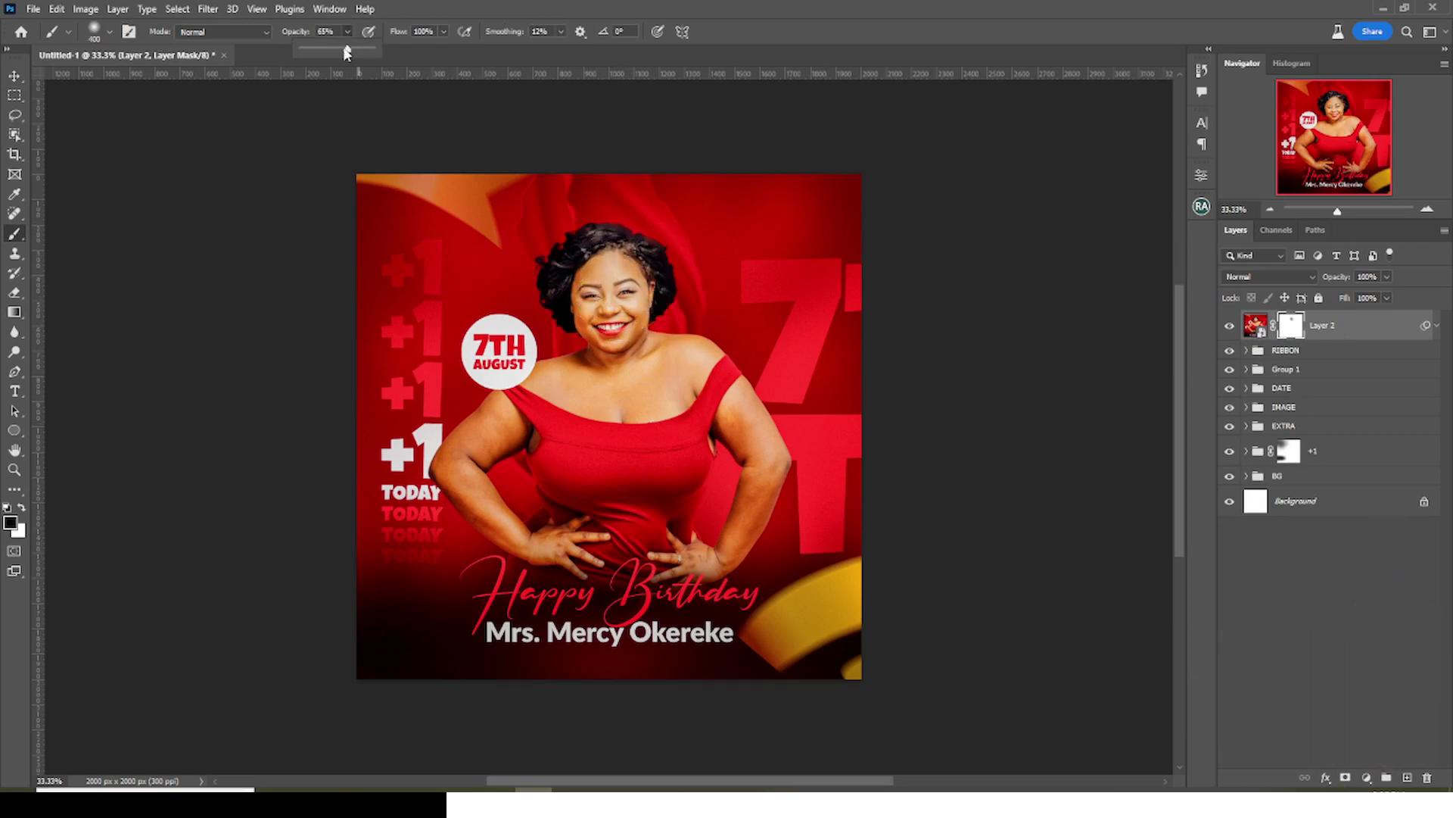
pyautogui.click(622, 277)
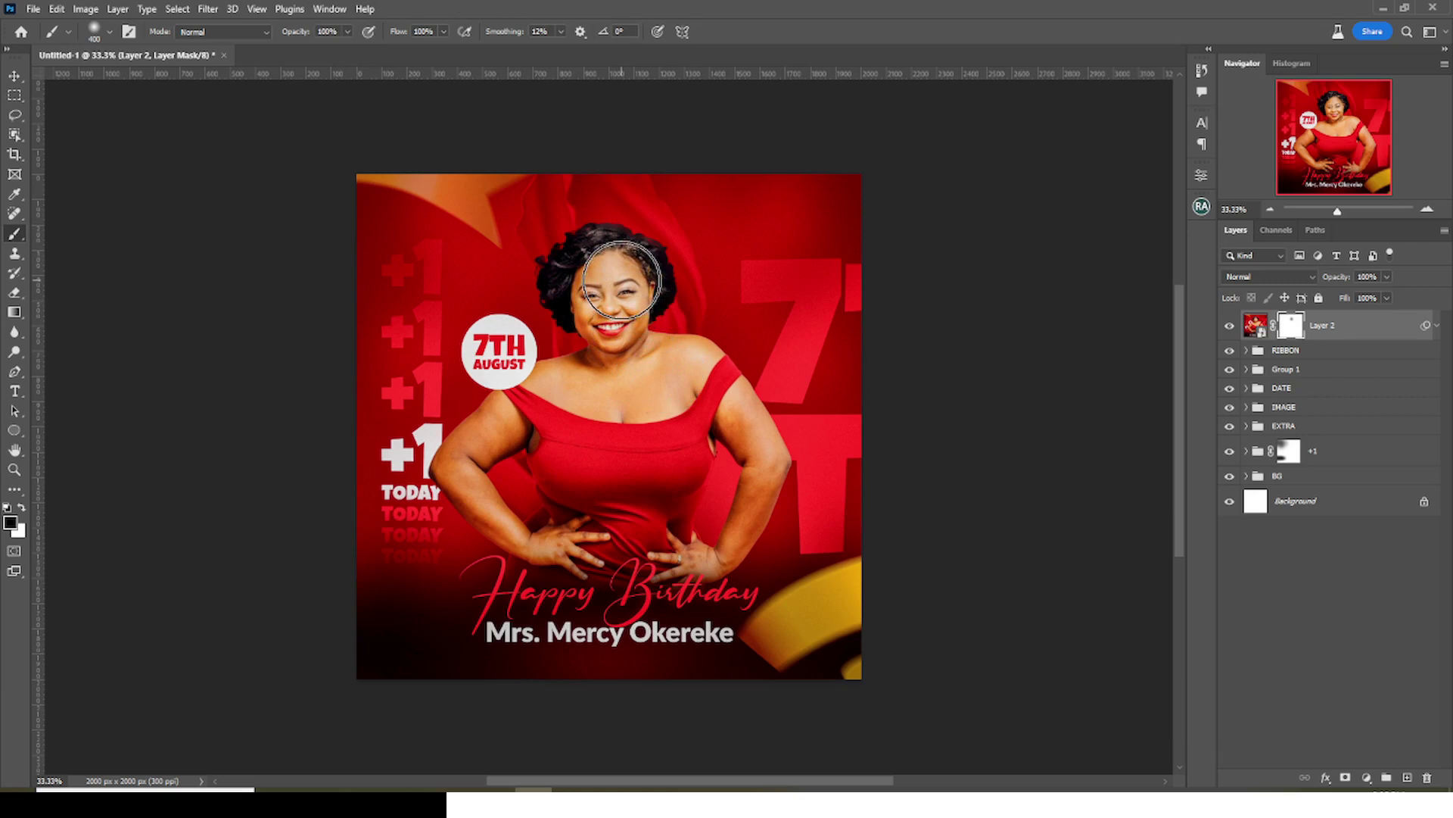
pyautogui.moveTo(622, 277); pyautogui.dragTo(607, 307)
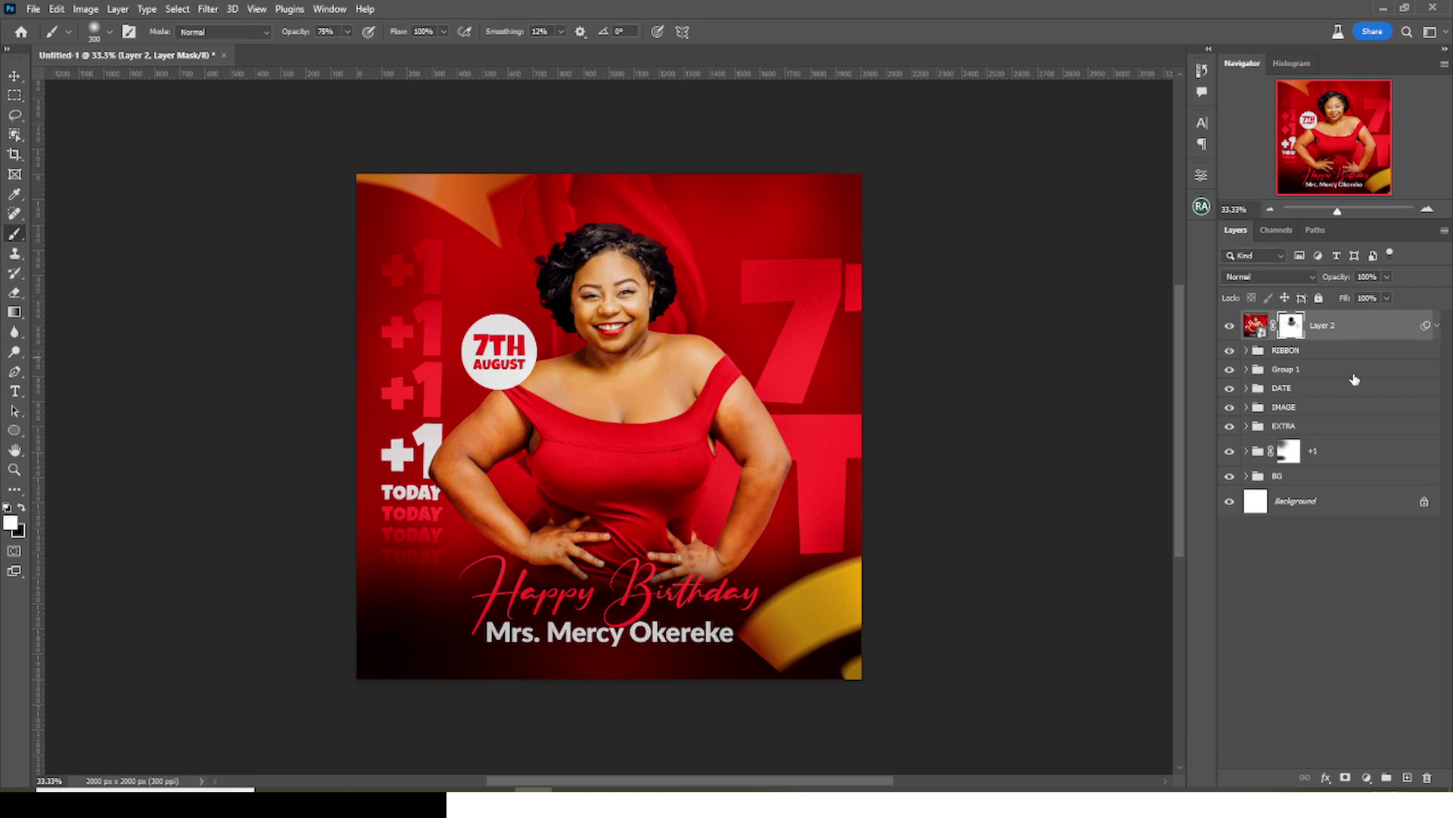